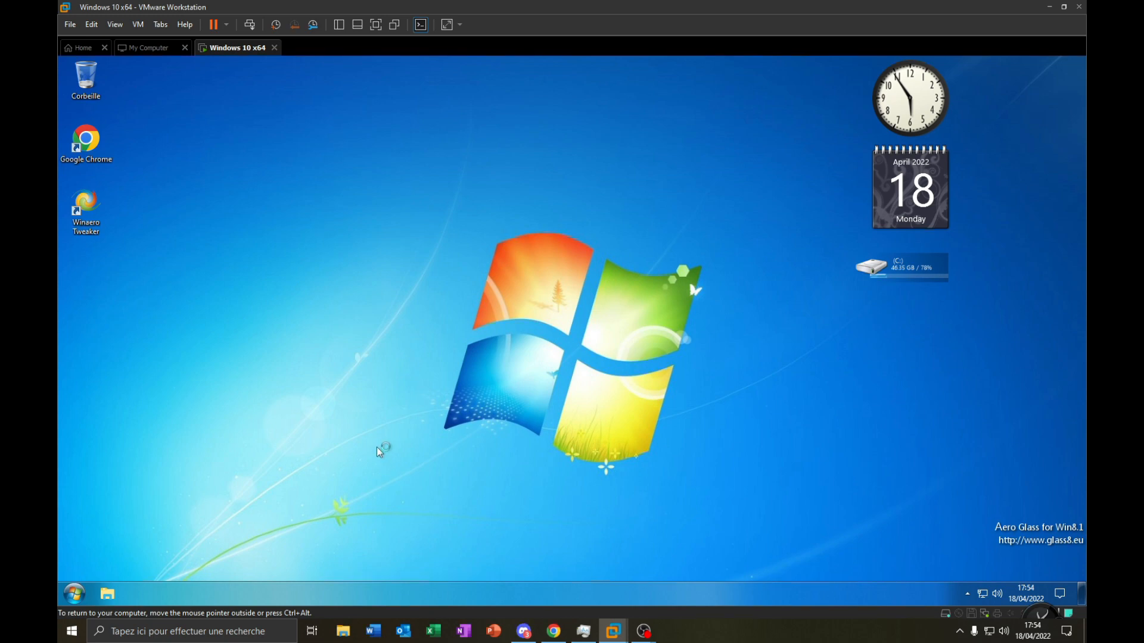
Step: Open the Confidentialité section of the Windows settings and maximize its window
mouse_move(410, 423)
mouse_down()
mouse_move(645, 225)
mouse_move(405, 404)
mouse_up()
click(86, 593)
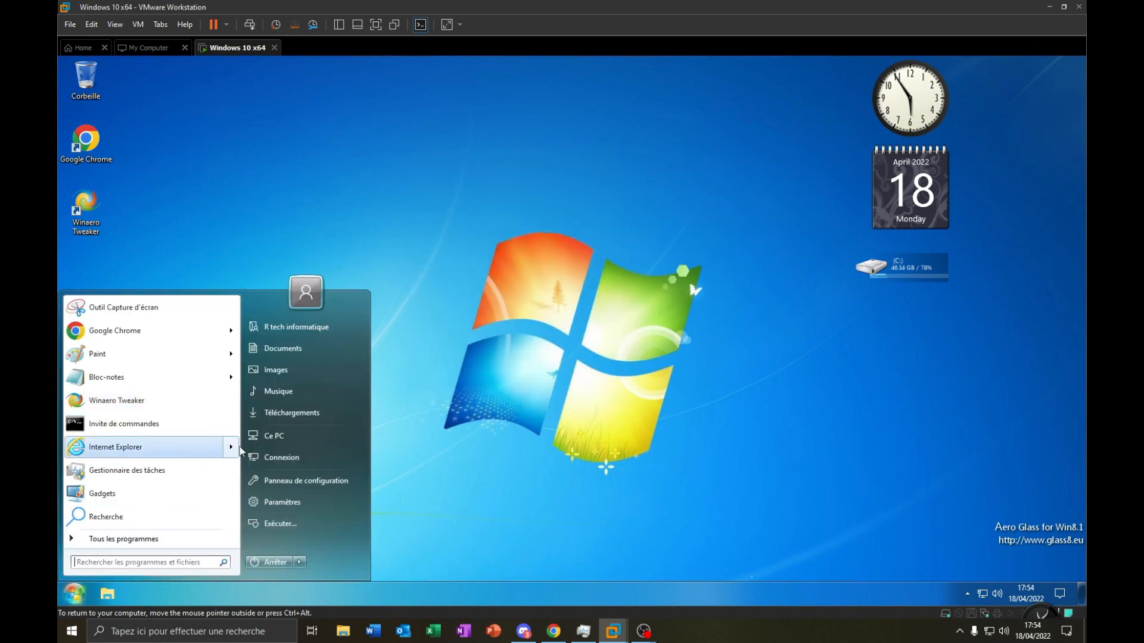
click(286, 501)
scroll(734, 473, down, 1)
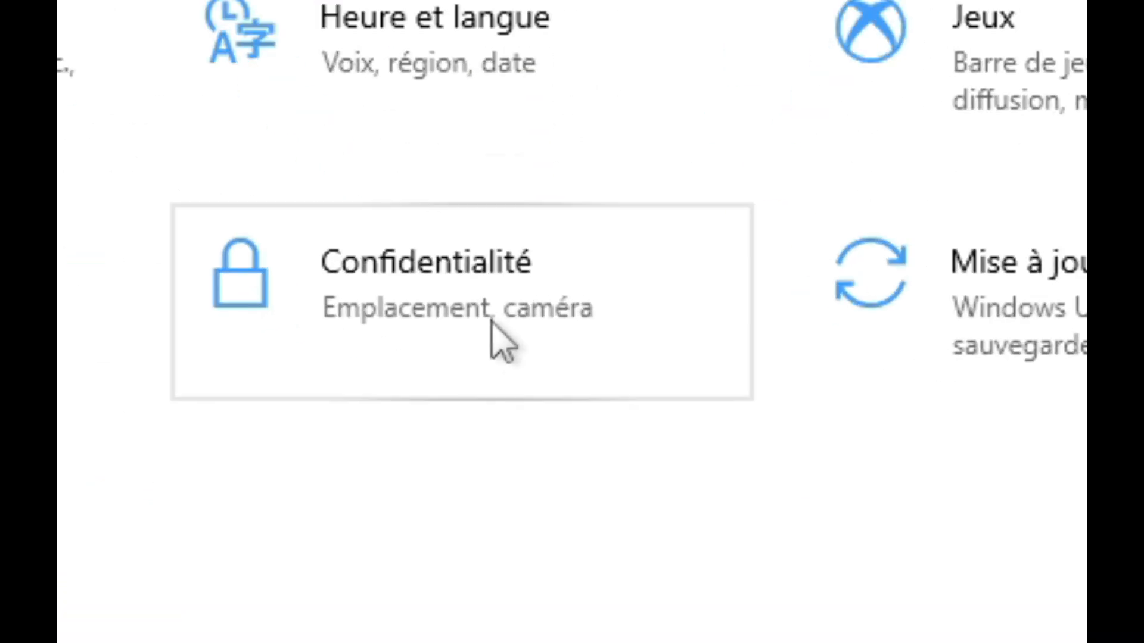
click(552, 438)
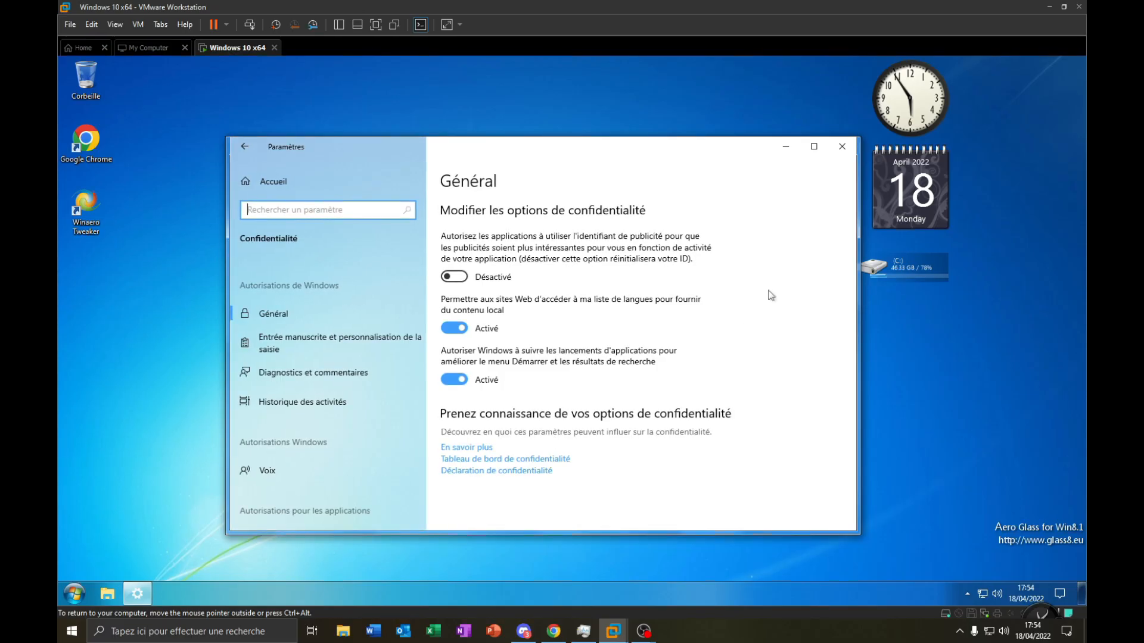
click(814, 146)
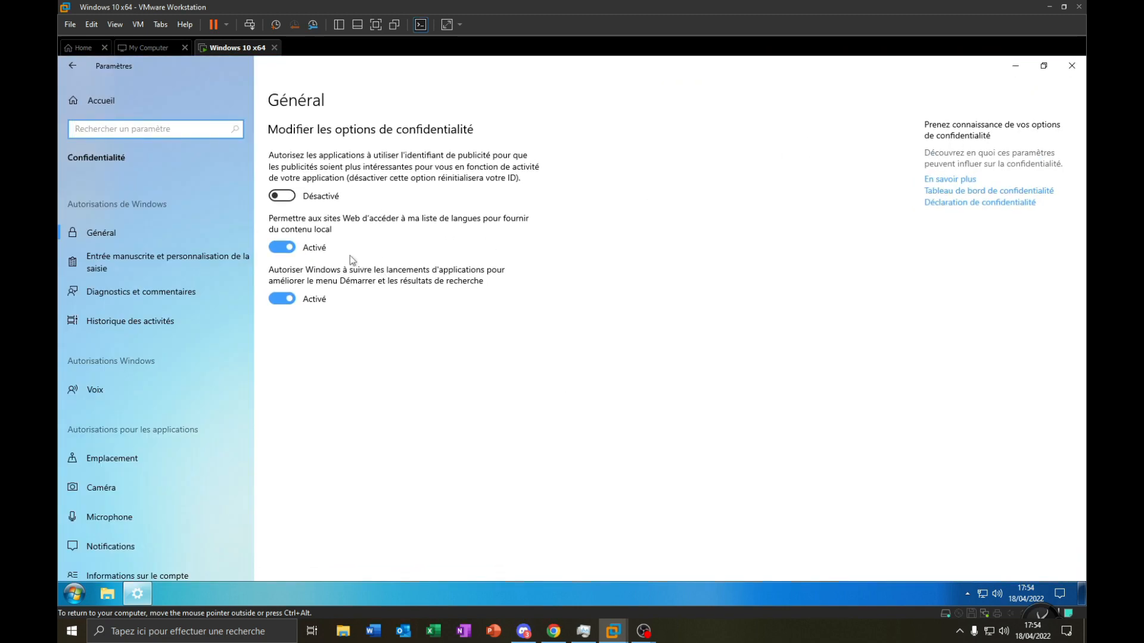
Step: Turn off website access to the language list and Windows tracking of app launches in the general privacy options
click(286, 249)
click(285, 299)
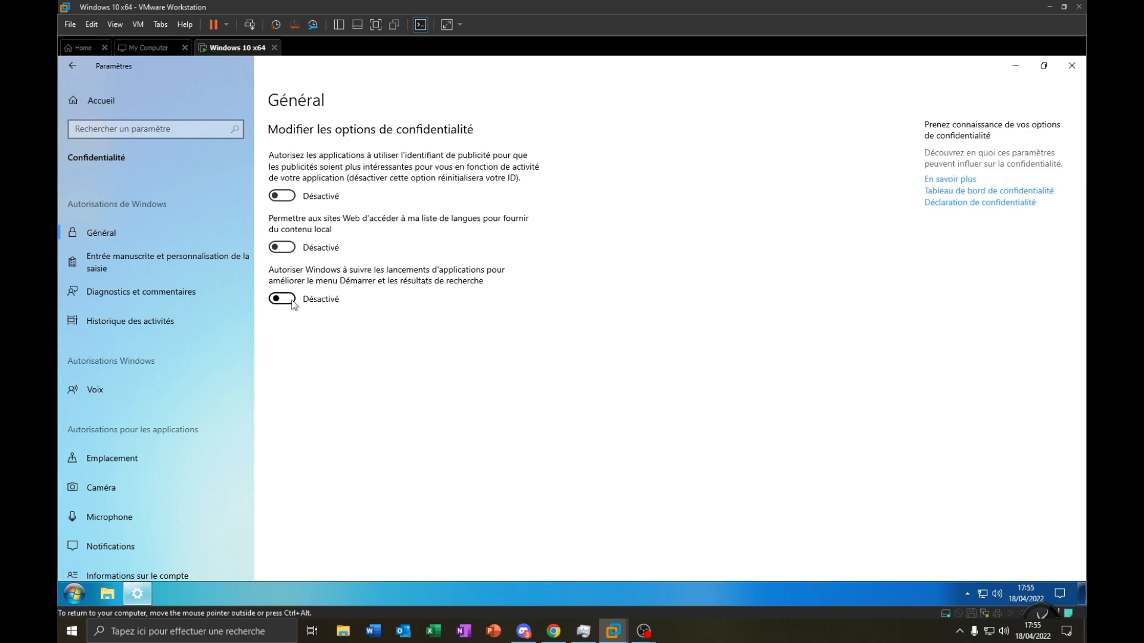
Step: Check the handwriting and typing personalization page, and clear the activity history for the account
click(78, 266)
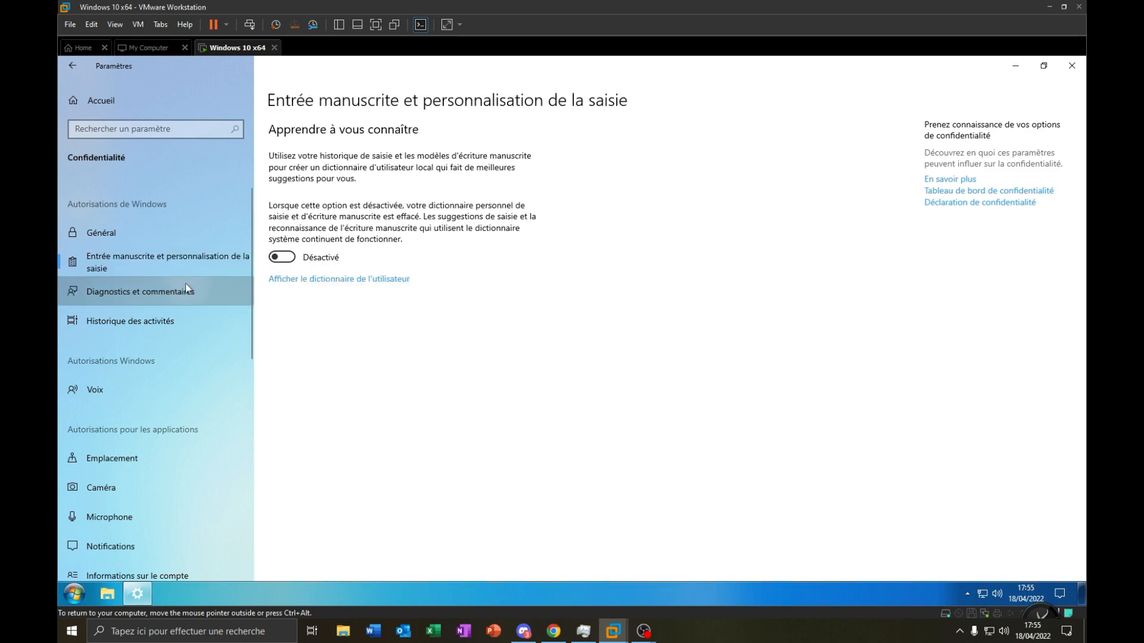
click(149, 322)
click(314, 511)
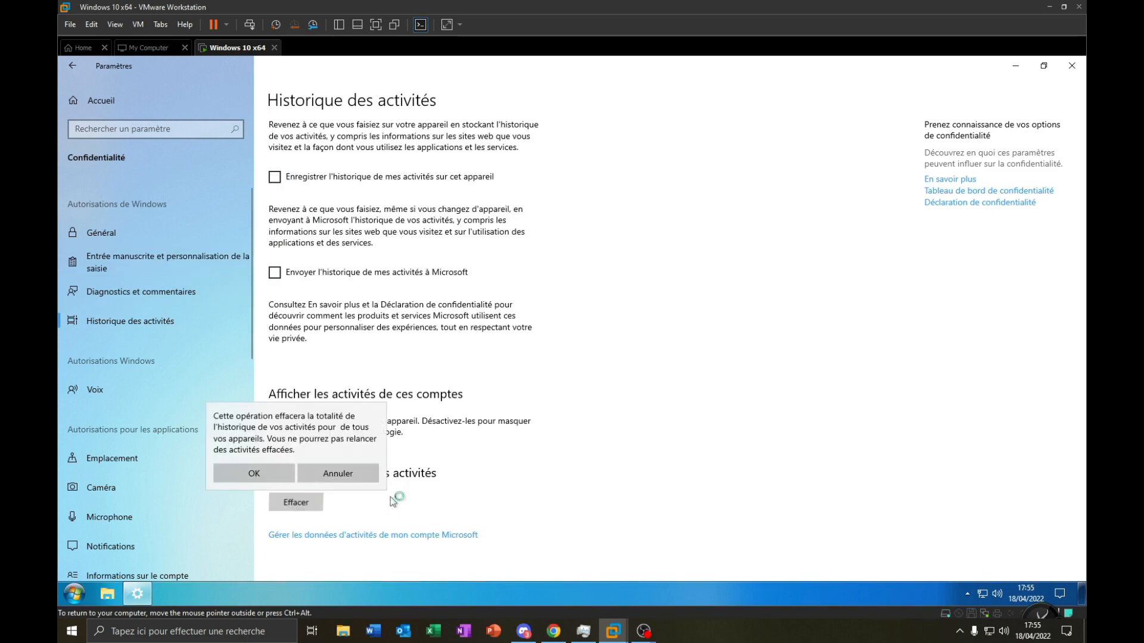
click(262, 474)
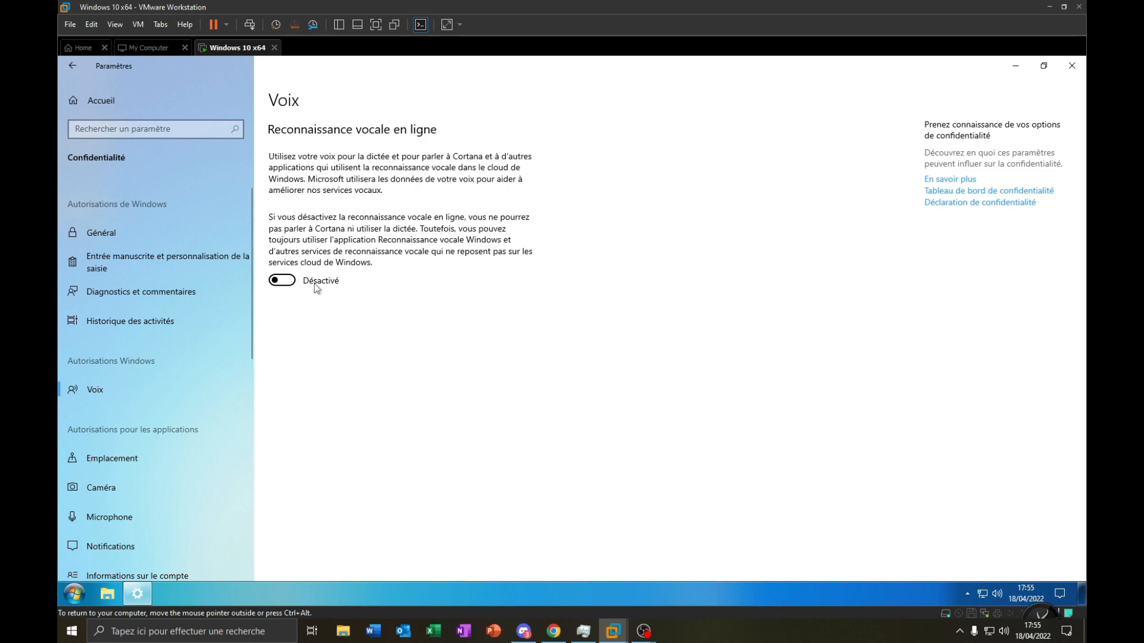
Step: Review the voice, camera and microphone permission pages
click(79, 456)
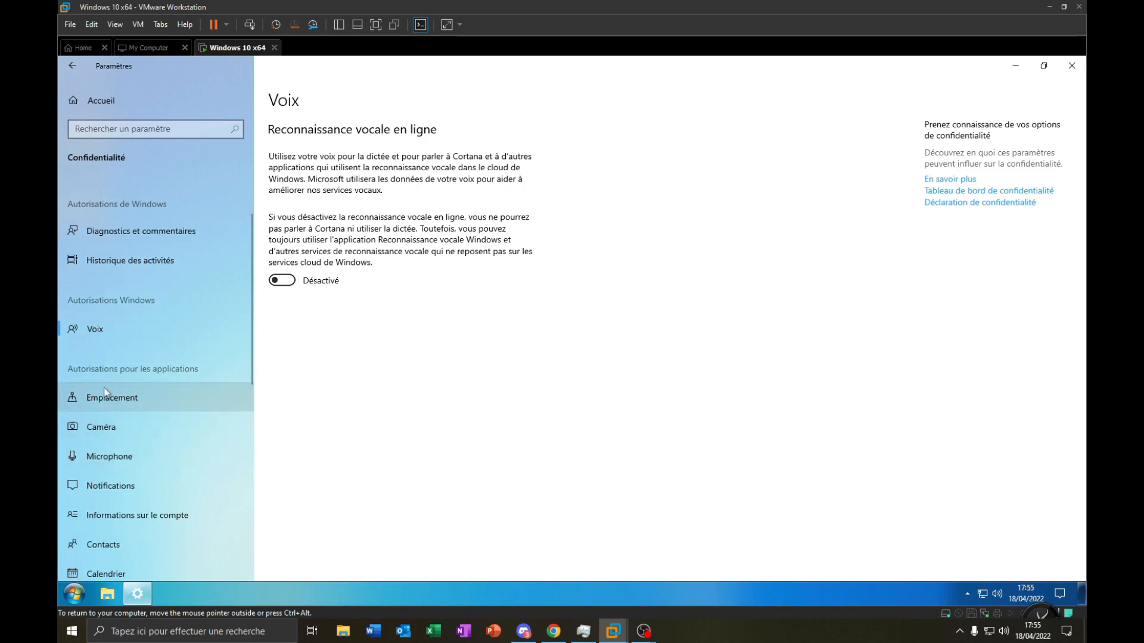
scroll(368, 498, down, 3)
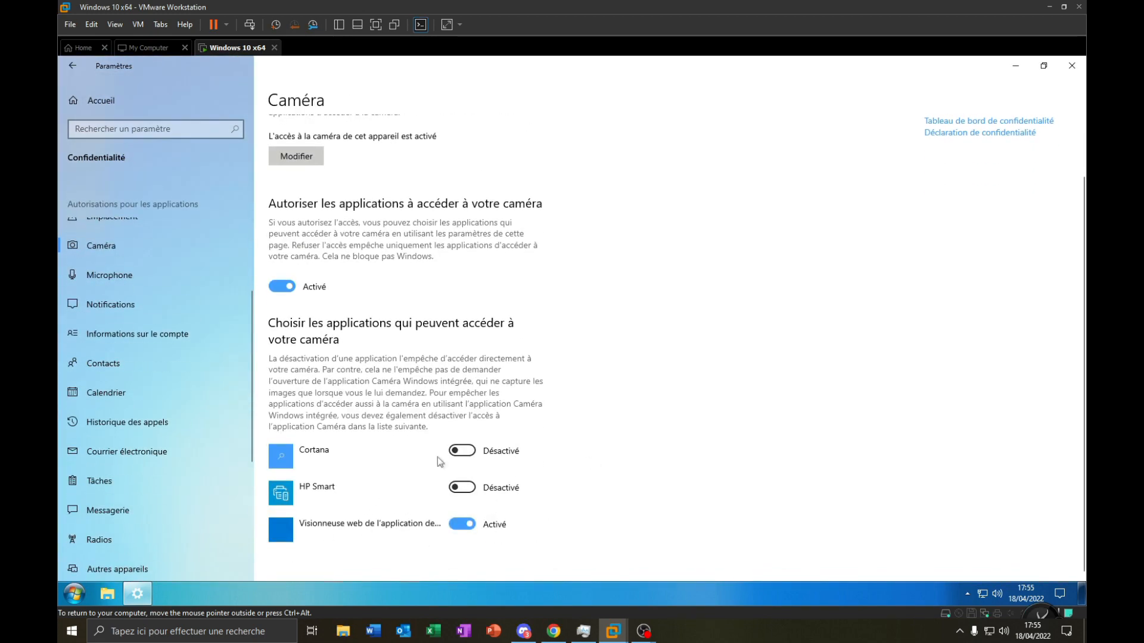
click(126, 276)
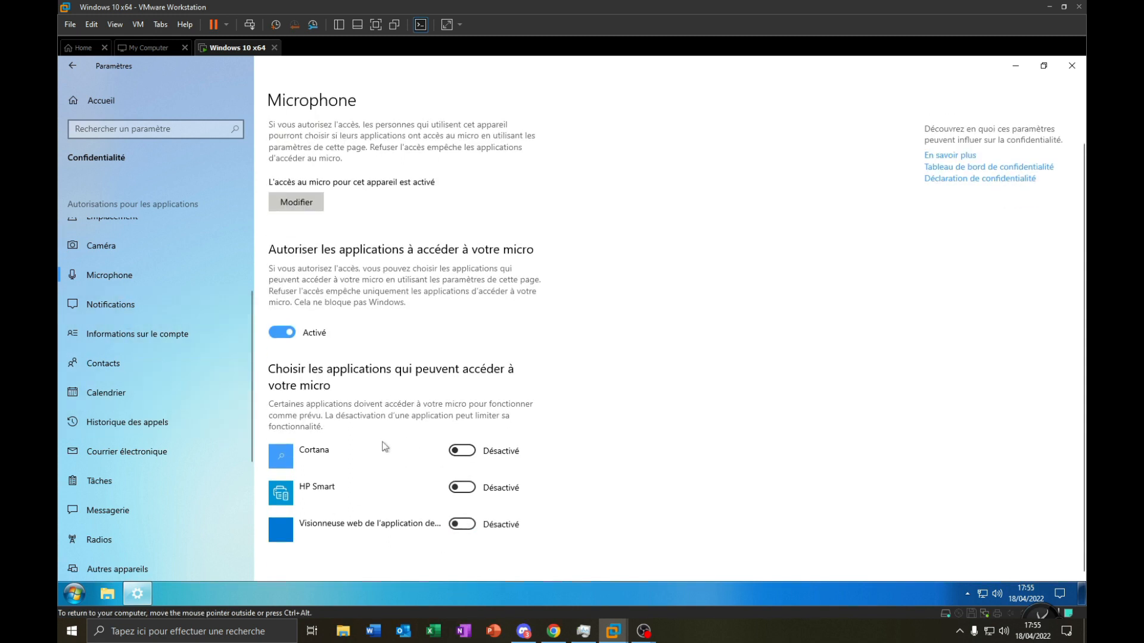
Step: Turn off app access to notifications and device access to account information
click(107, 304)
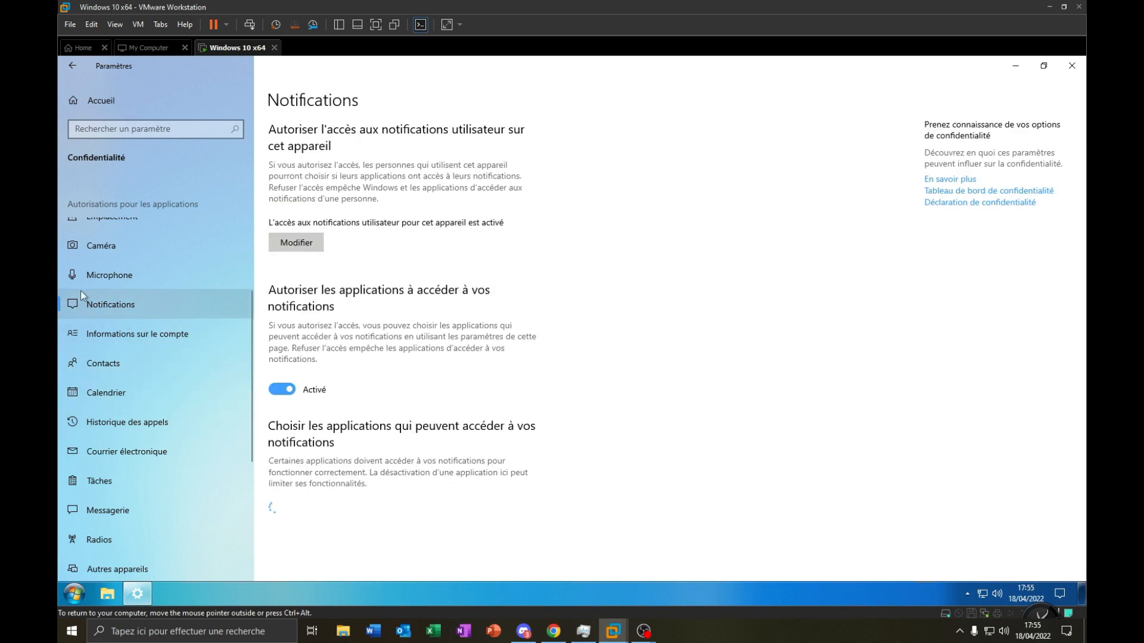
click(283, 390)
click(206, 340)
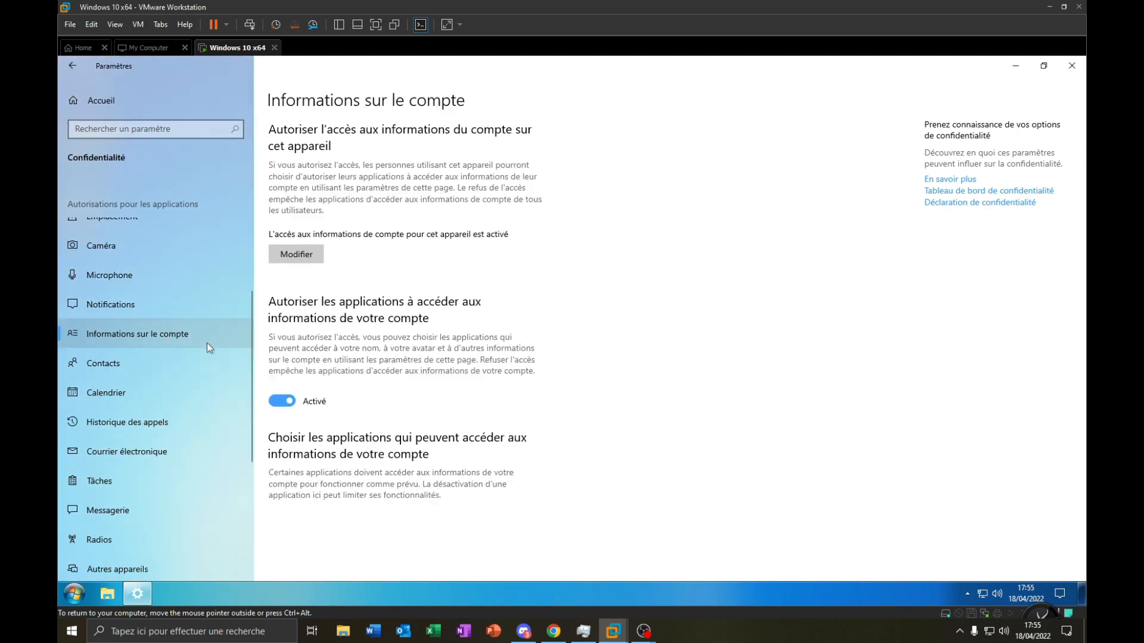
scroll(357, 443, down, 1)
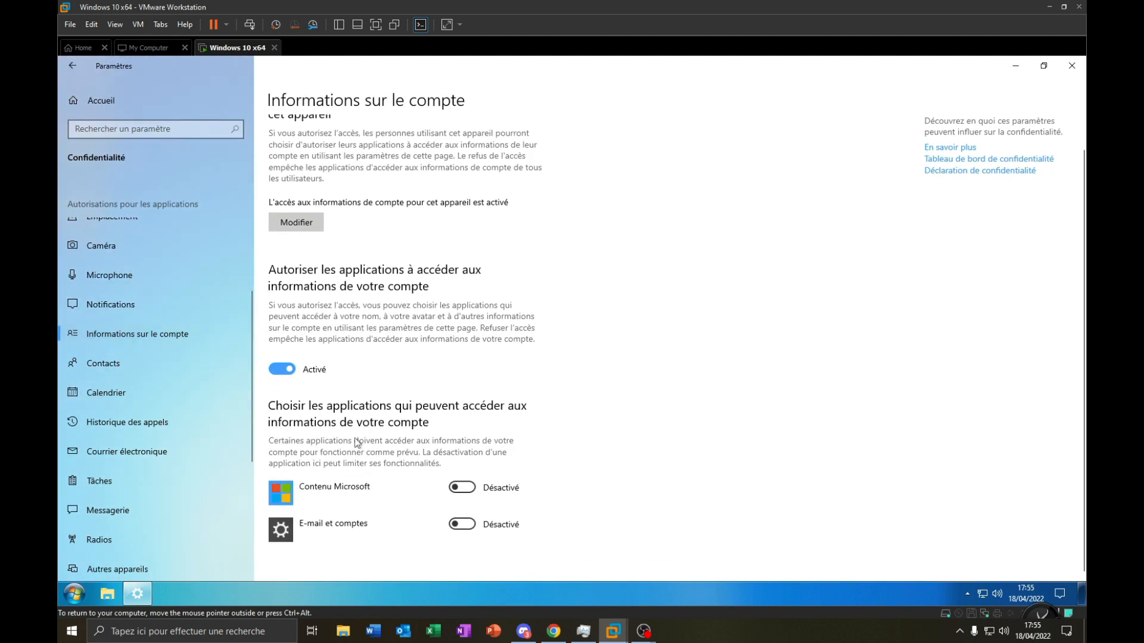
click(300, 221)
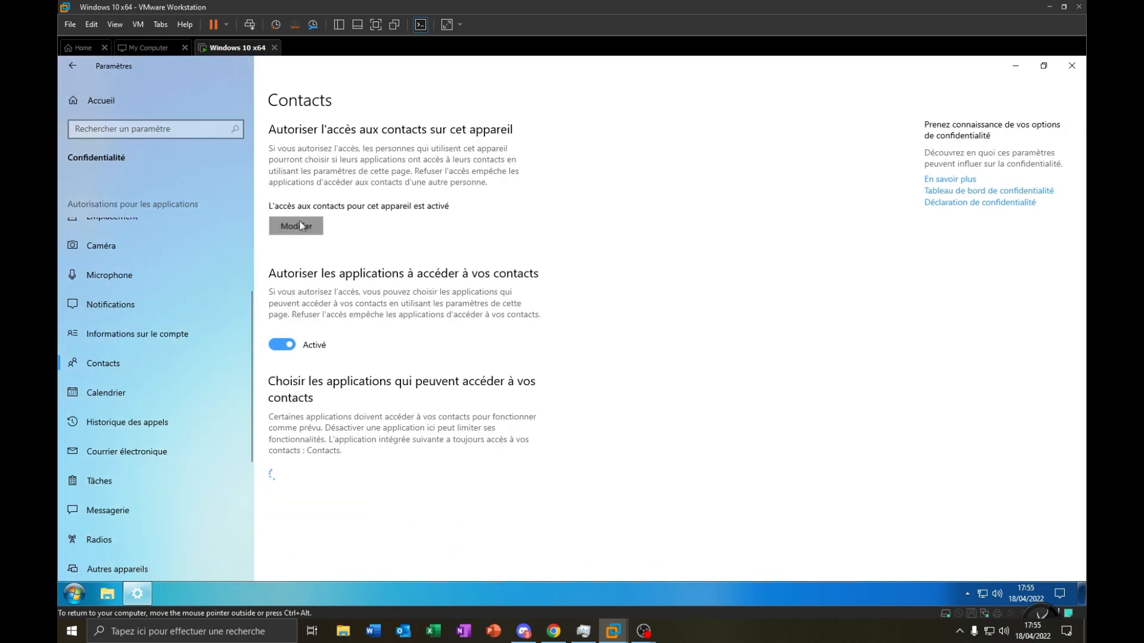
Step: Turn off device access to contacts and to the calendar
click(276, 221)
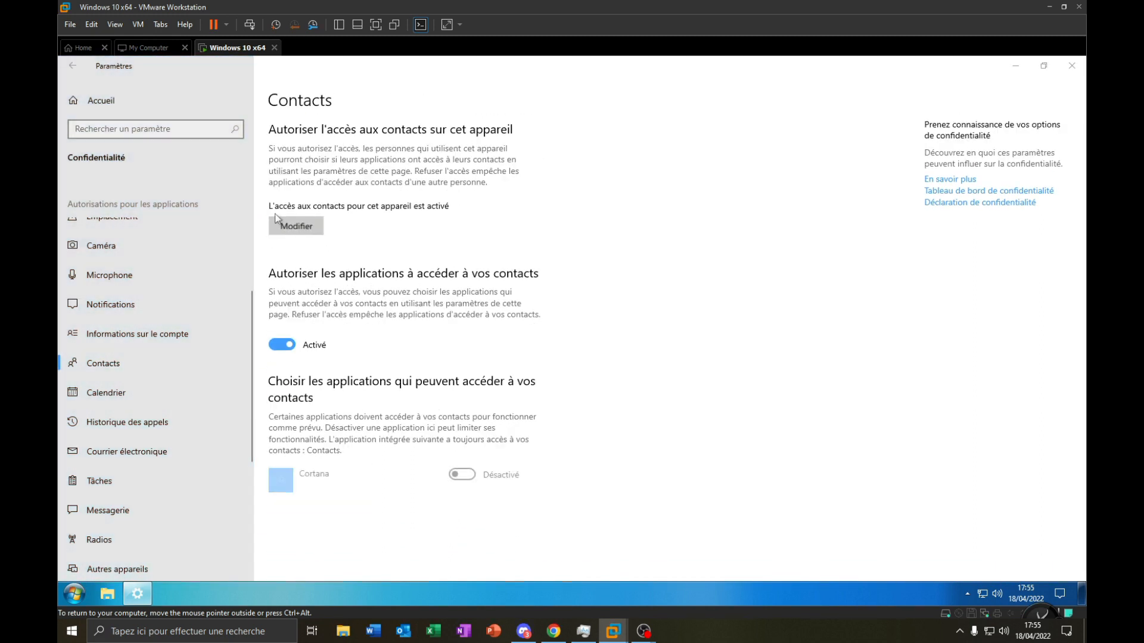
click(240, 189)
click(131, 392)
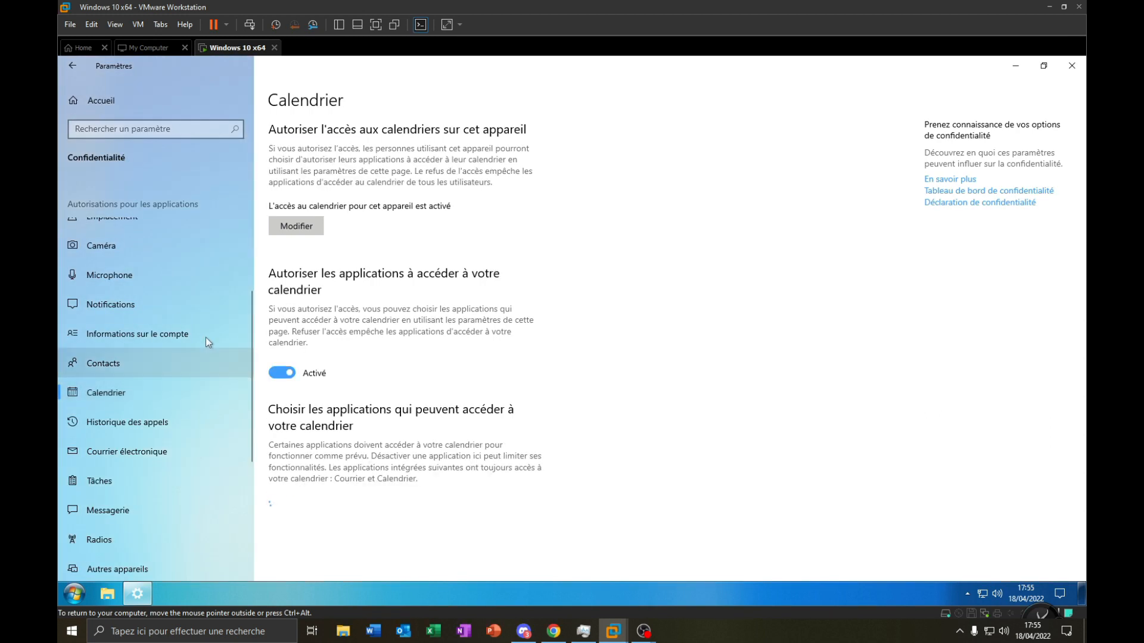
click(296, 226)
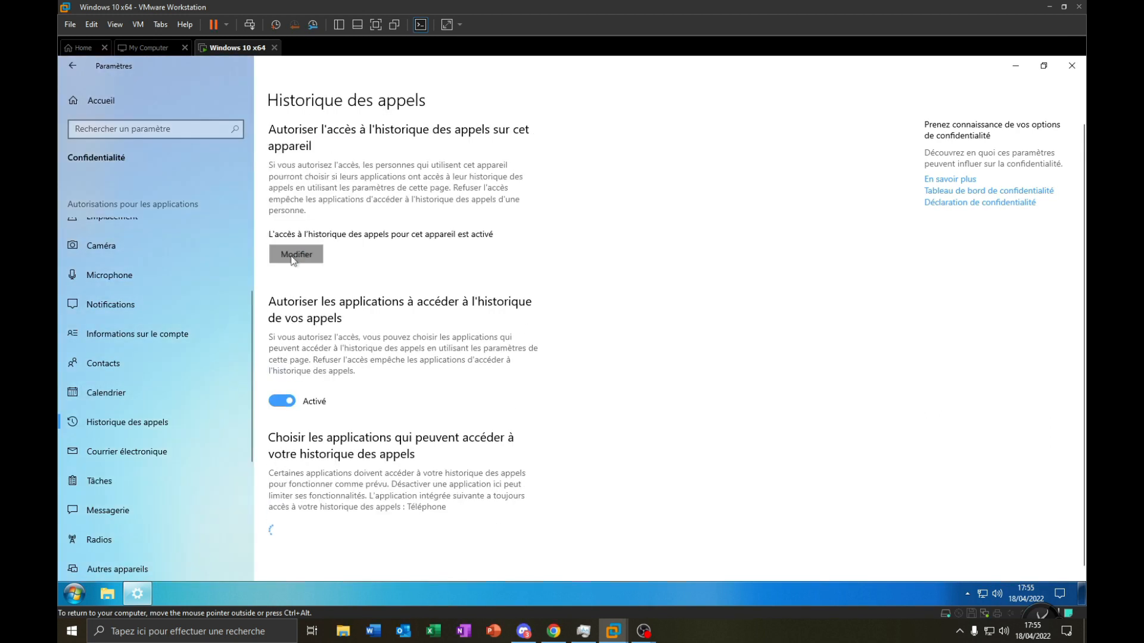
Step: Turn off device access to the call history and to e-mails
click(291, 255)
click(276, 220)
click(81, 452)
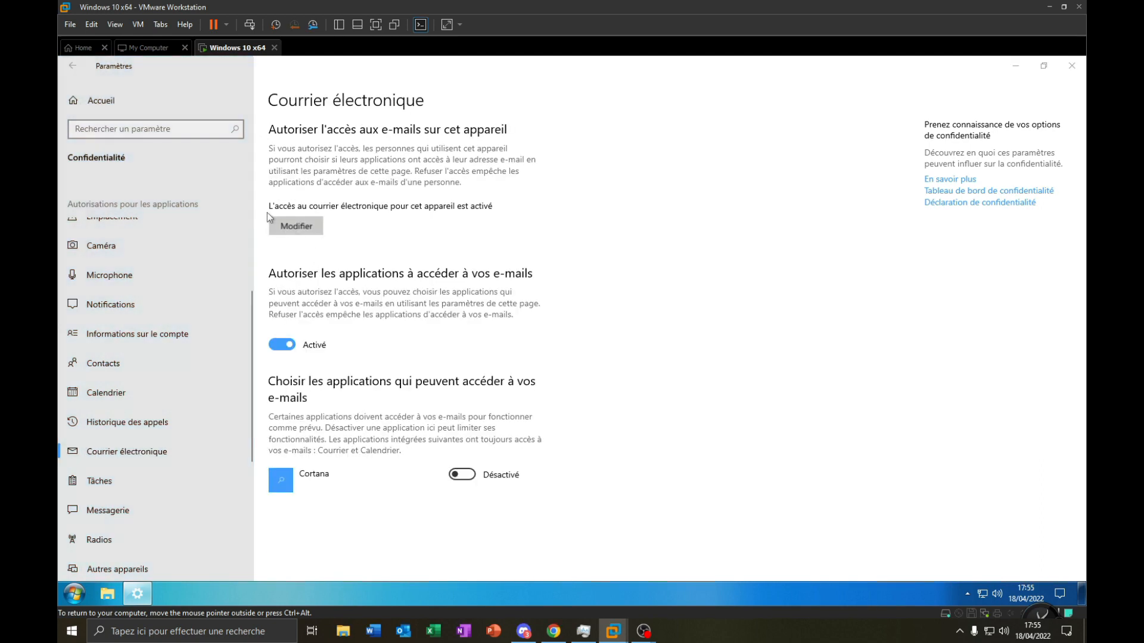
click(304, 229)
click(239, 187)
click(131, 448)
Step: Turn off device access to tasks and to messaging
click(103, 482)
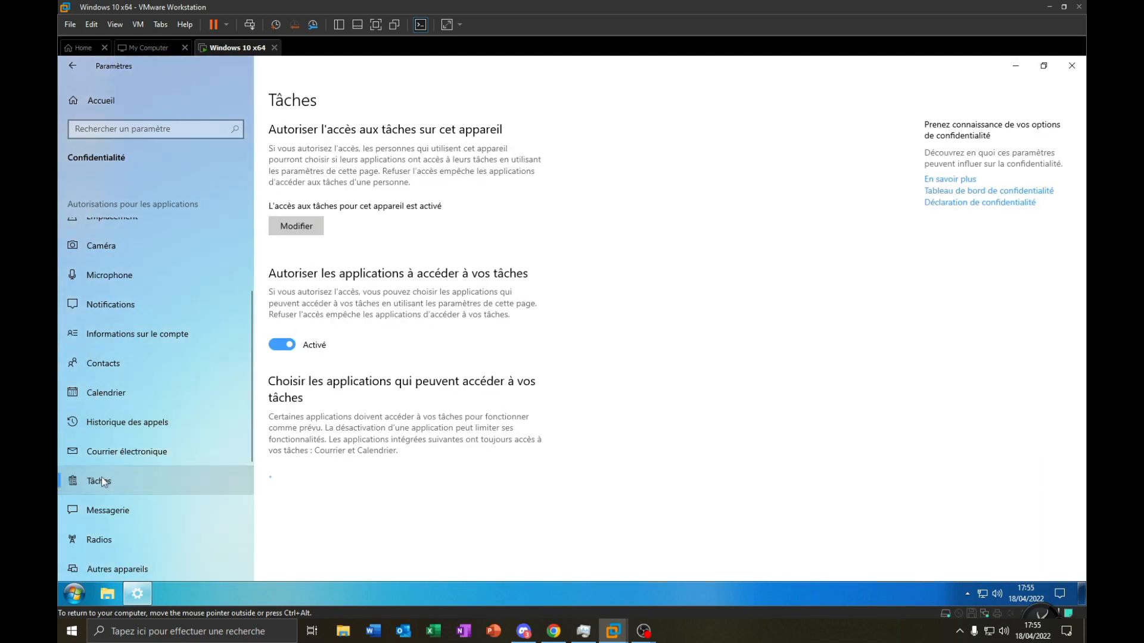
click(296, 225)
click(243, 185)
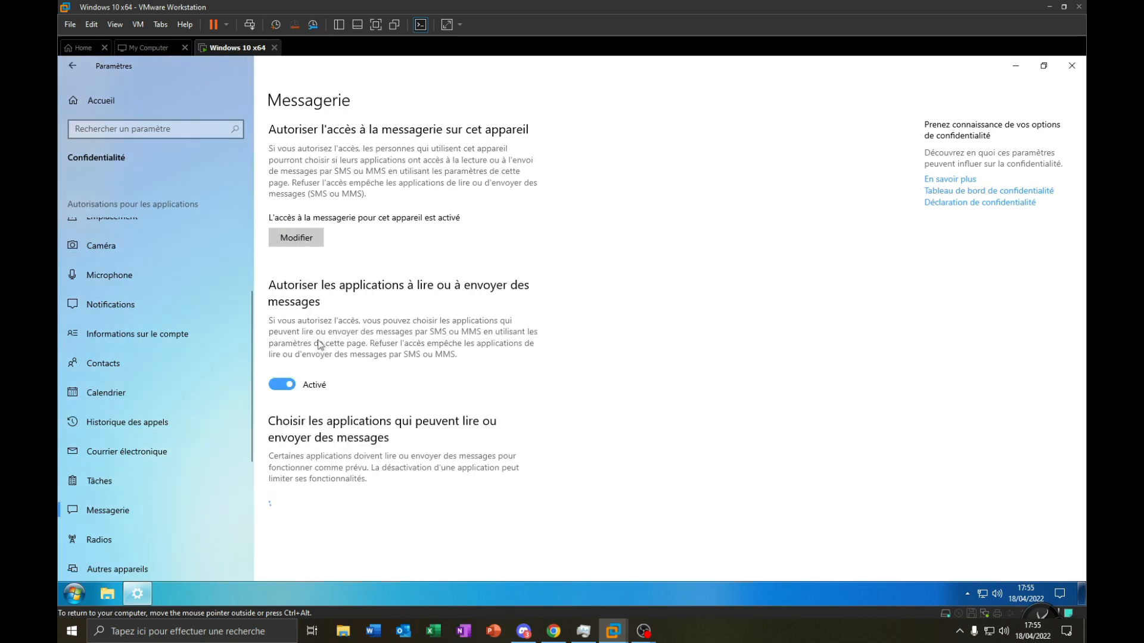
click(298, 238)
click(241, 203)
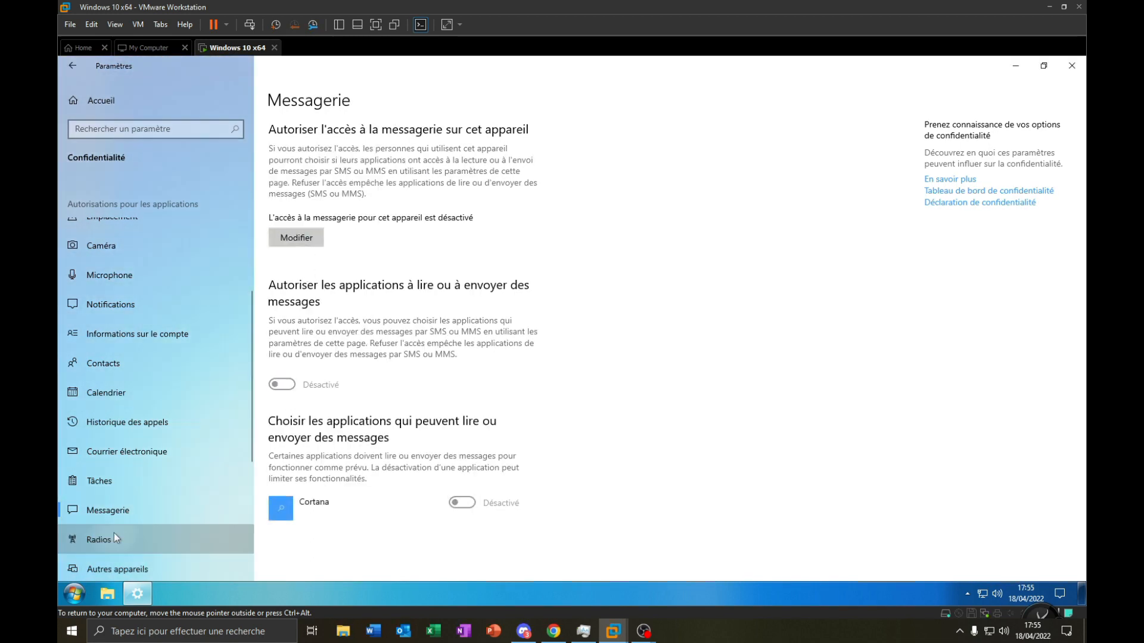
Step: Turn off device access to radio control in the Radios permissions
click(107, 538)
click(296, 255)
click(240, 213)
click(324, 340)
Step: Turn off communication with unpaired devices in the Autres appareils permissions
scroll(213, 441, down, 1)
click(143, 508)
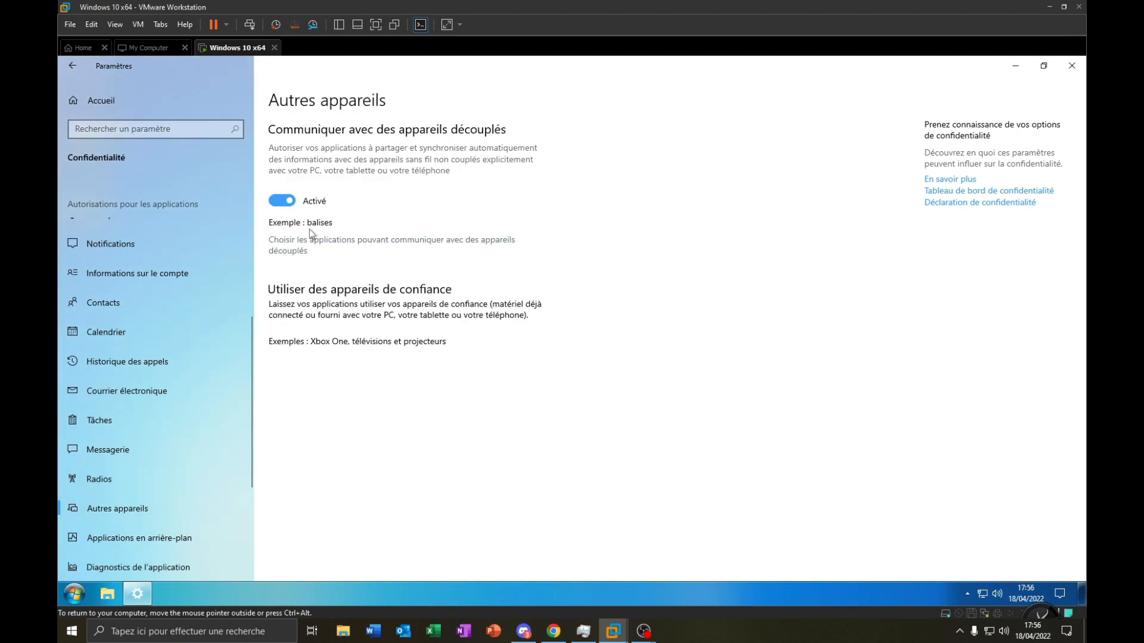
click(282, 201)
Step: Stop all applications from running in the background
scroll(217, 353, down, 1)
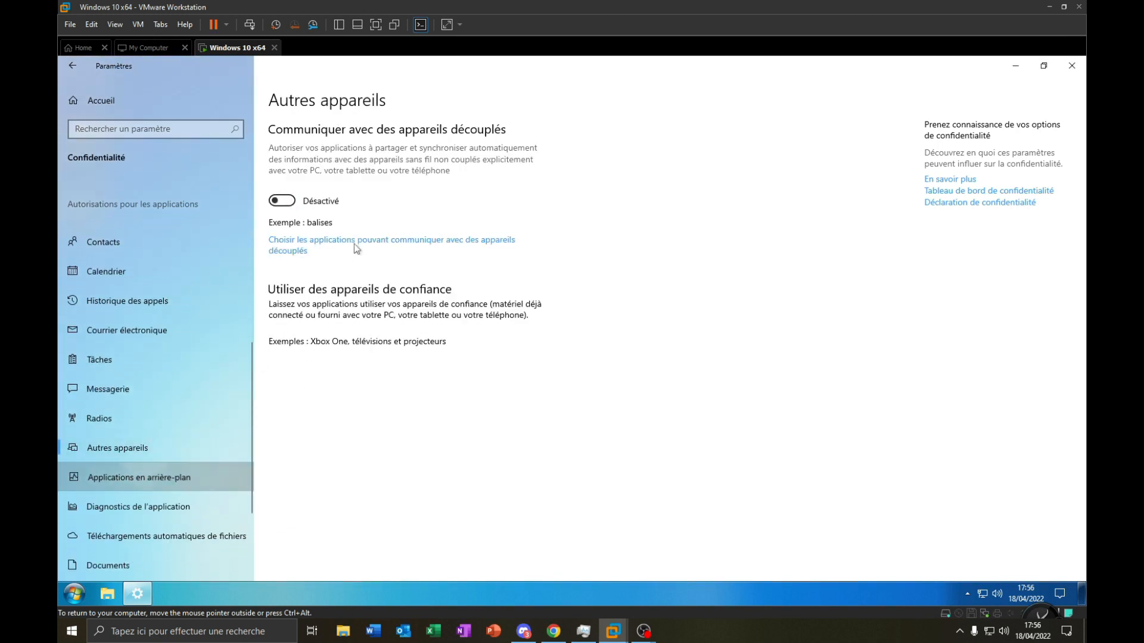
click(139, 478)
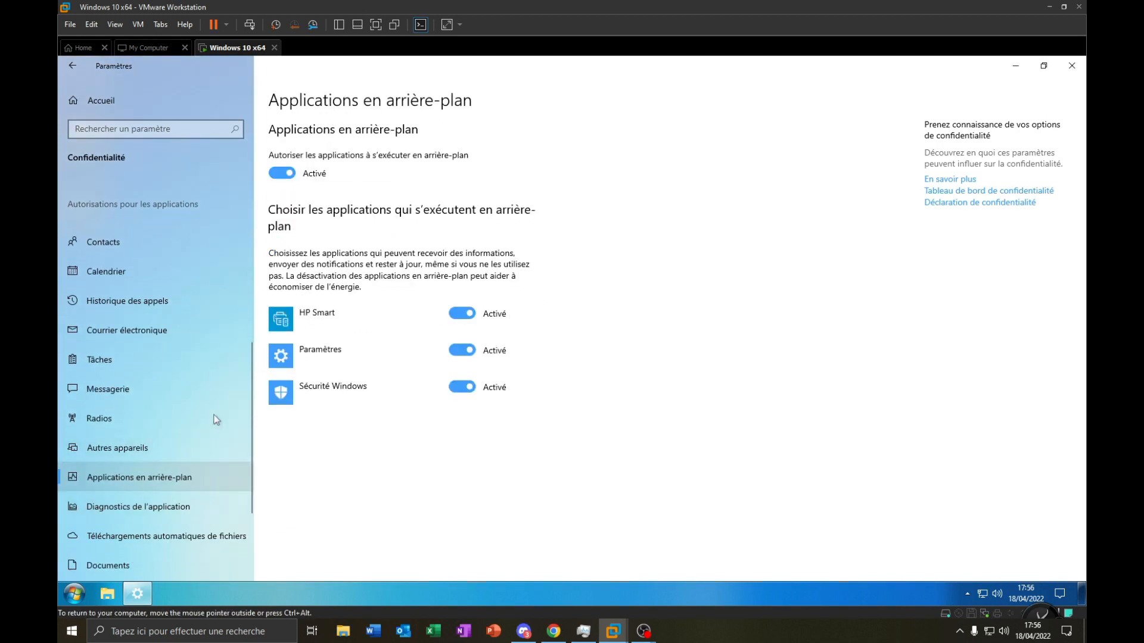
click(284, 175)
Step: Turn off device access to application diagnostic information
click(149, 507)
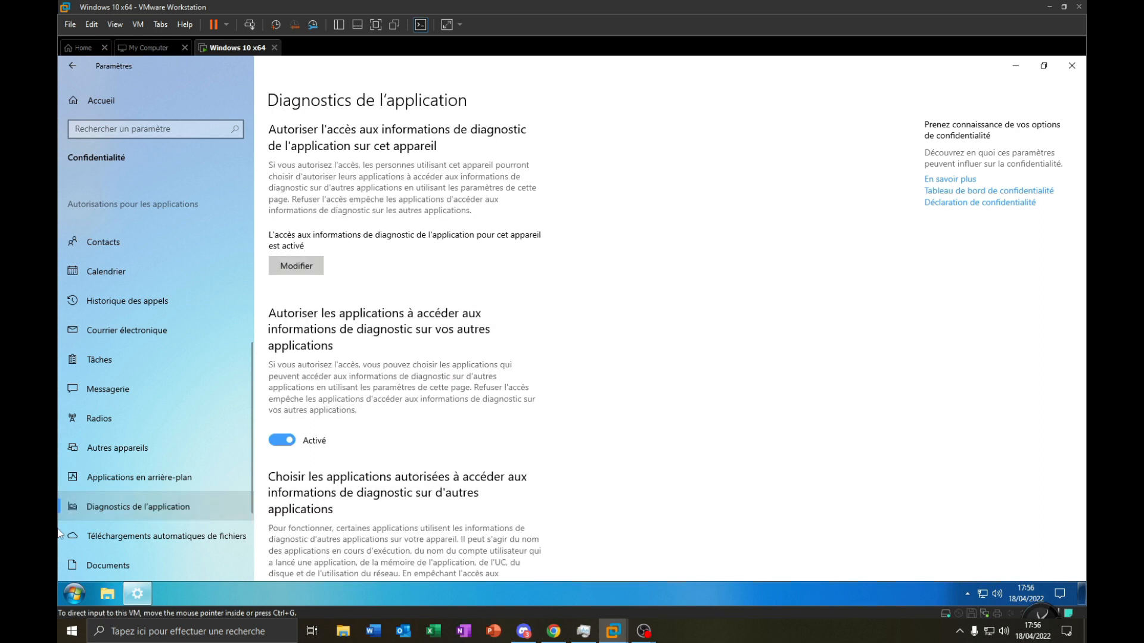
click(303, 266)
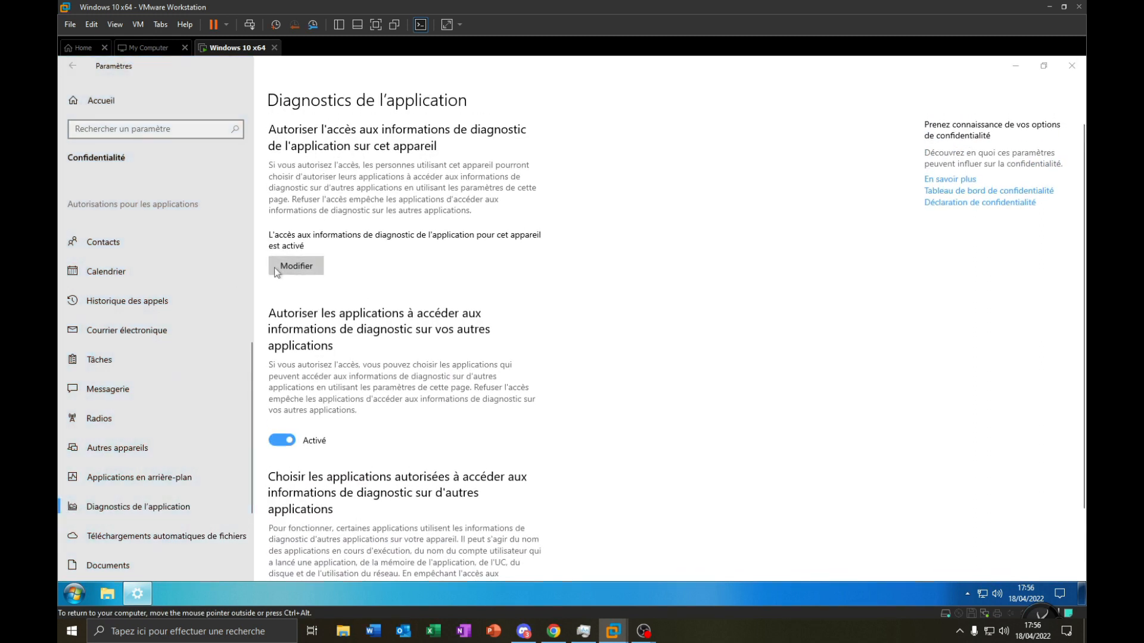
click(240, 228)
Step: Look through the Documents, Images, Vidéos and Système de fichiers permissions, and turn off device access to the documents library
scroll(109, 542, down, 3)
click(126, 429)
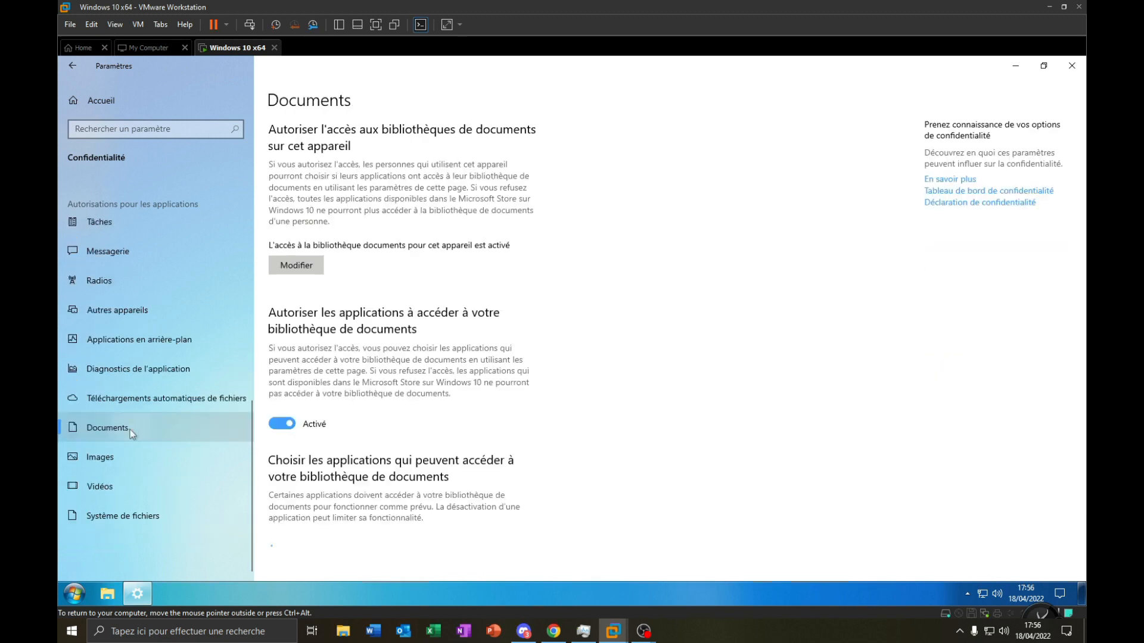
click(100, 457)
click(100, 486)
click(120, 516)
click(119, 428)
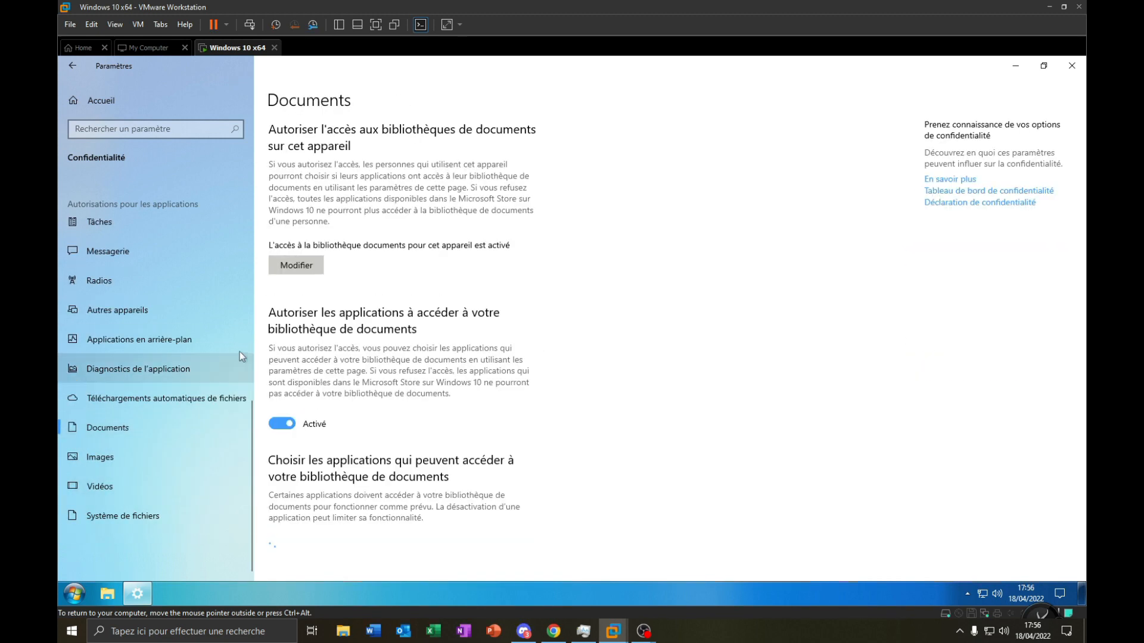
click(292, 267)
click(270, 231)
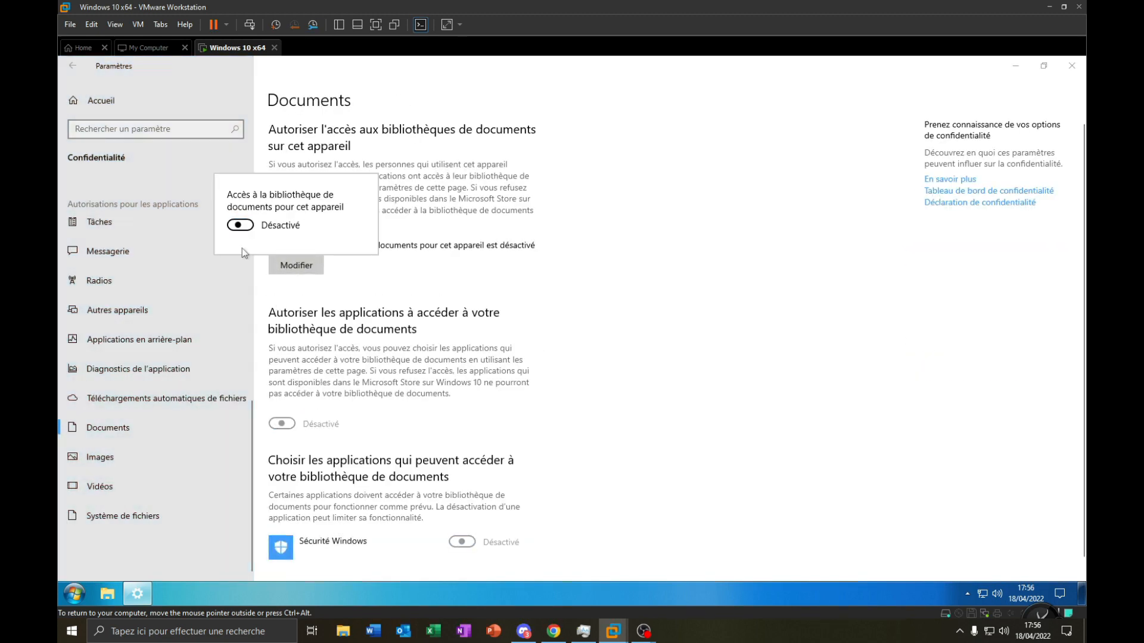
Step: Turn off device access to the pictures library
click(182, 458)
click(183, 459)
click(296, 254)
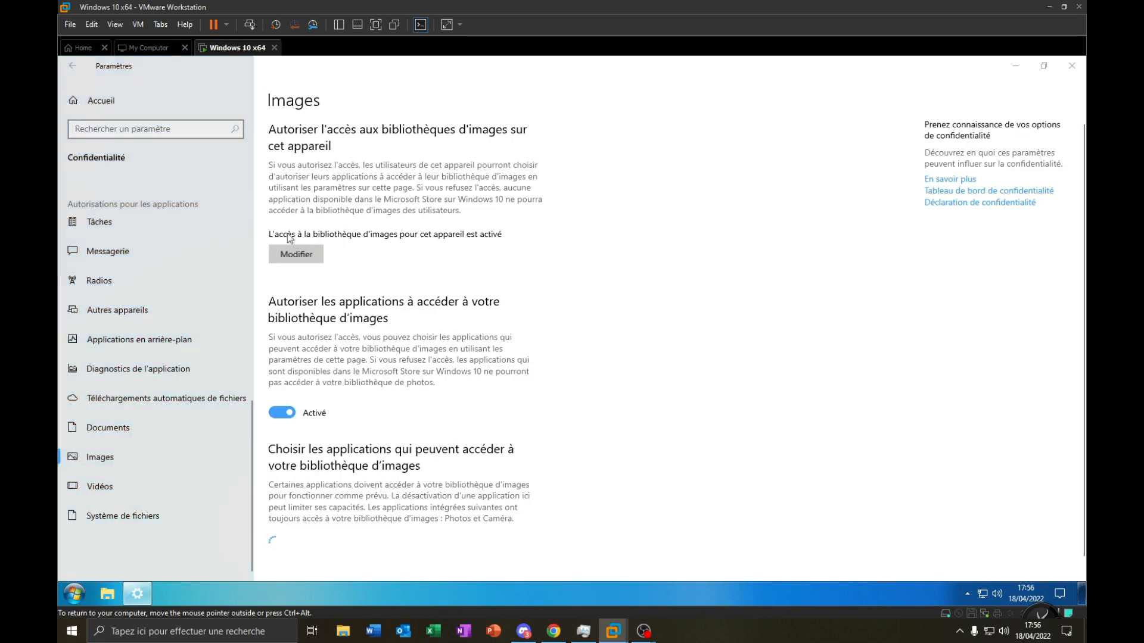
click(240, 214)
Step: Turn off device access to the videos library
click(90, 483)
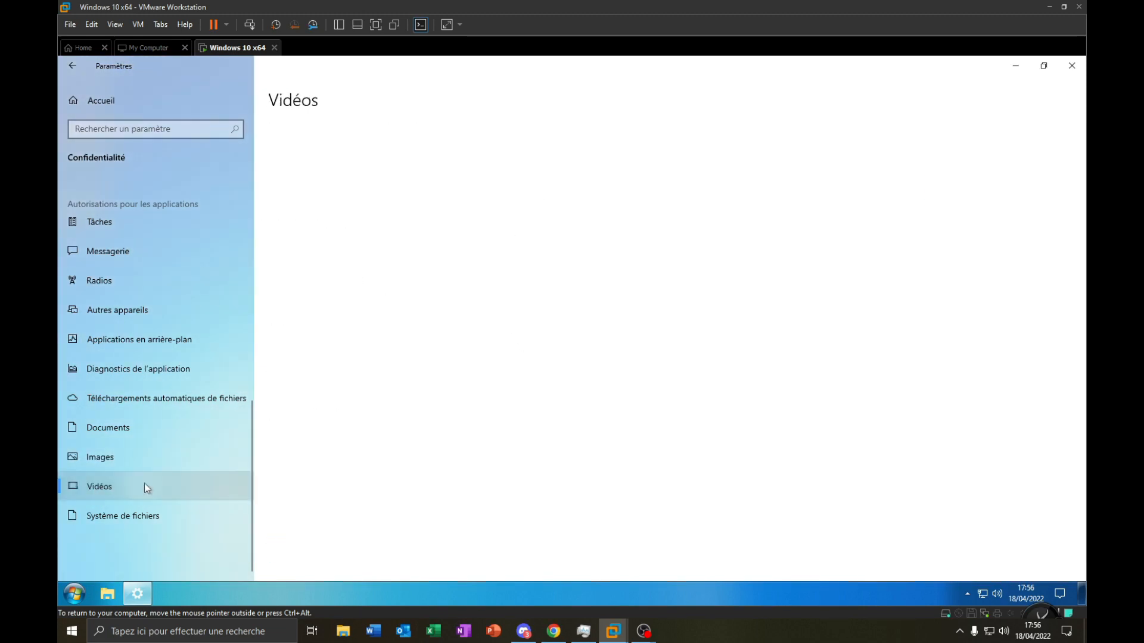
click(292, 255)
click(269, 219)
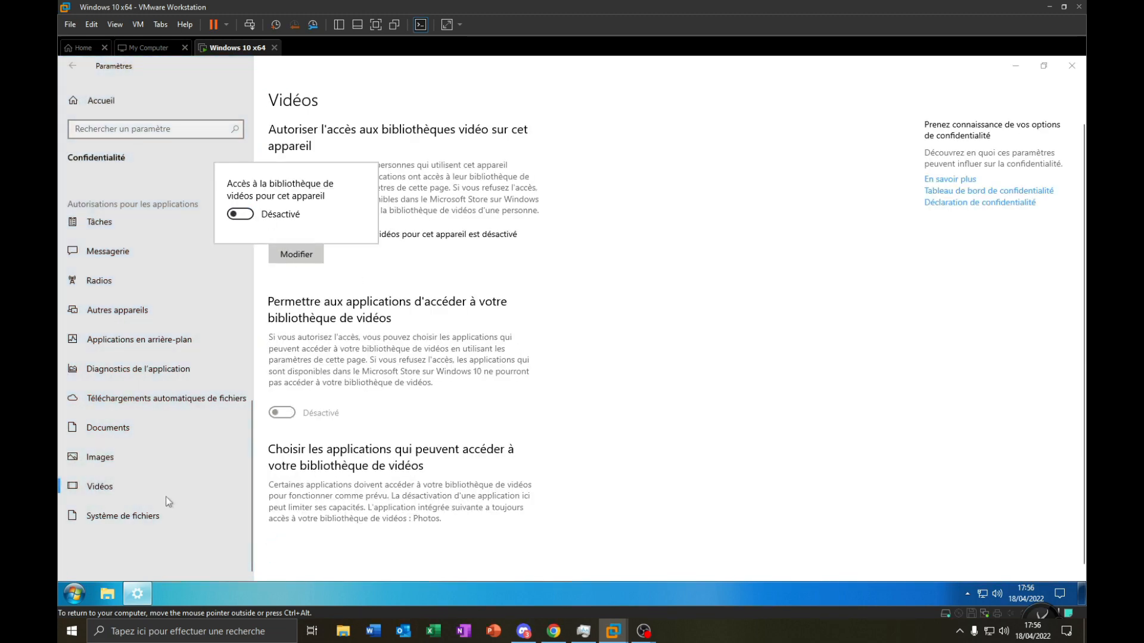
Step: Turn off device access to the file system and close the access prompt
click(98, 517)
click(142, 517)
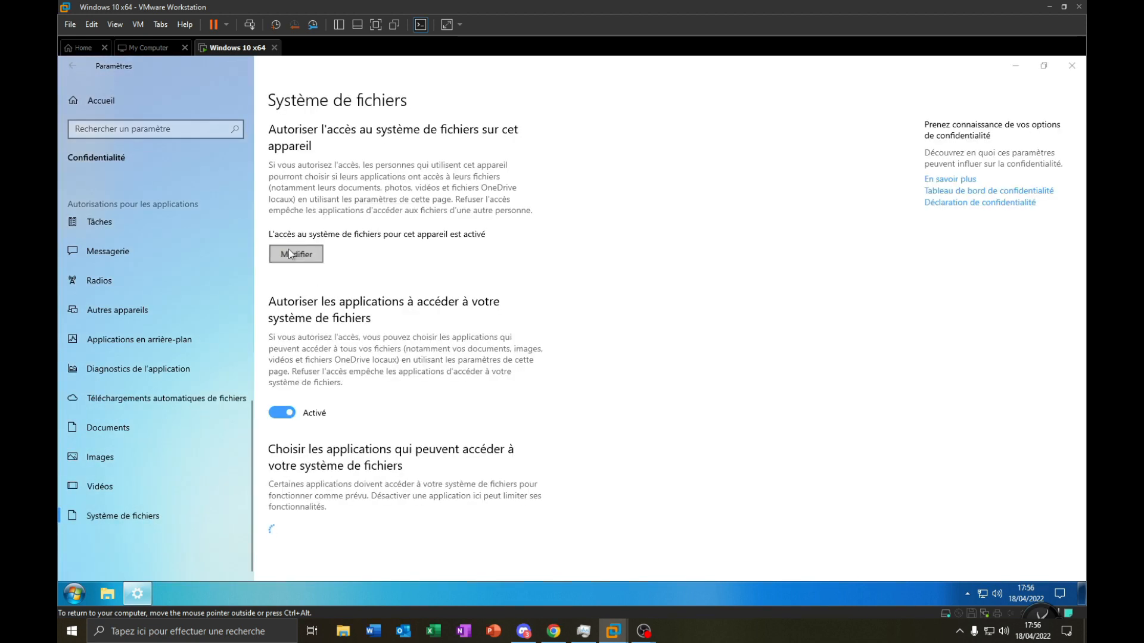
click(288, 249)
click(249, 216)
click(468, 564)
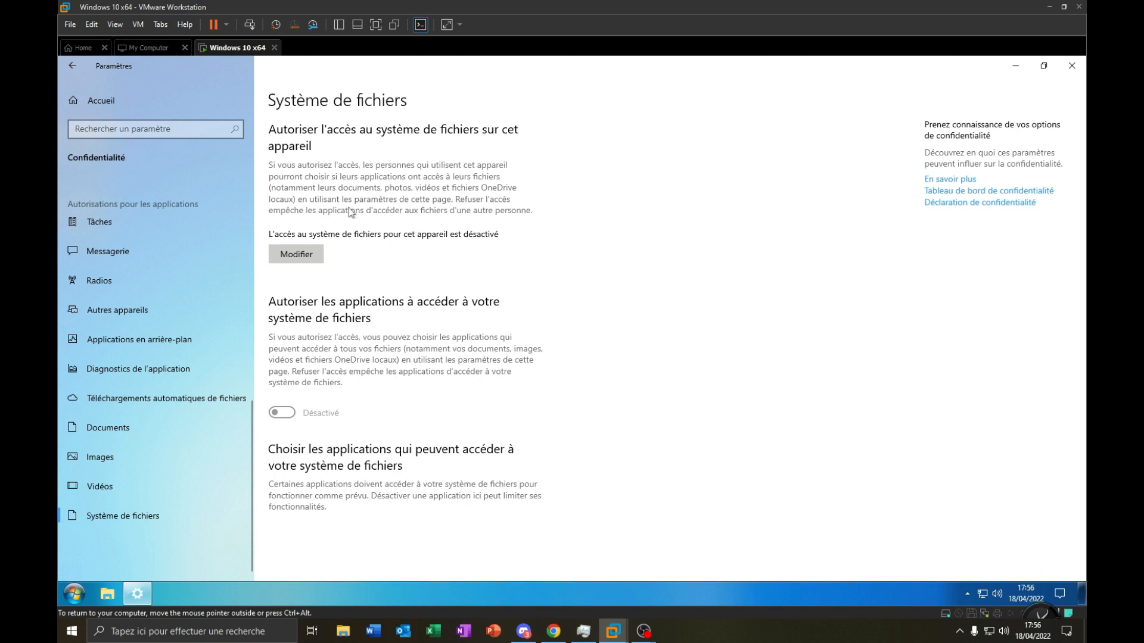
scroll(125, 528, up, 5)
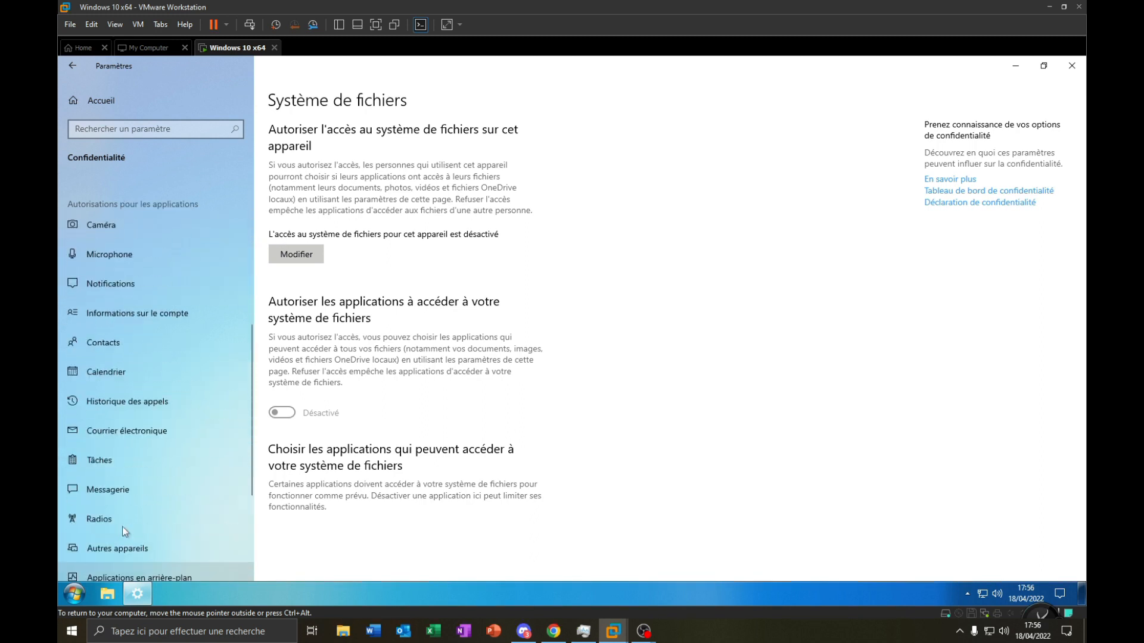
scroll(123, 527, up, 3)
scroll(95, 516, down, 5)
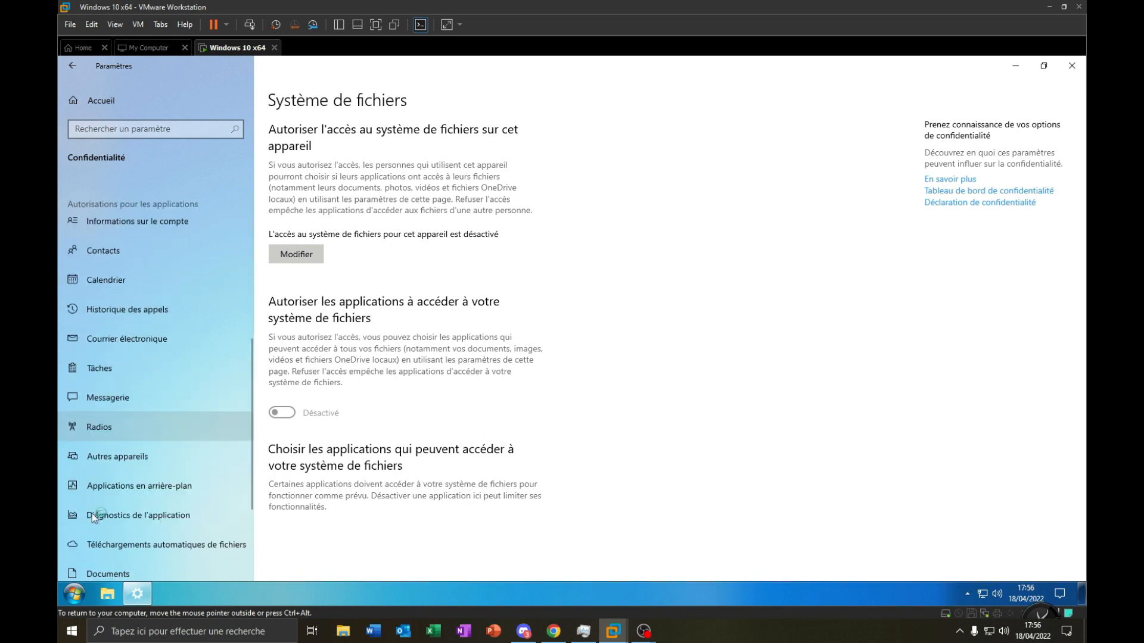
scroll(94, 517, down, 3)
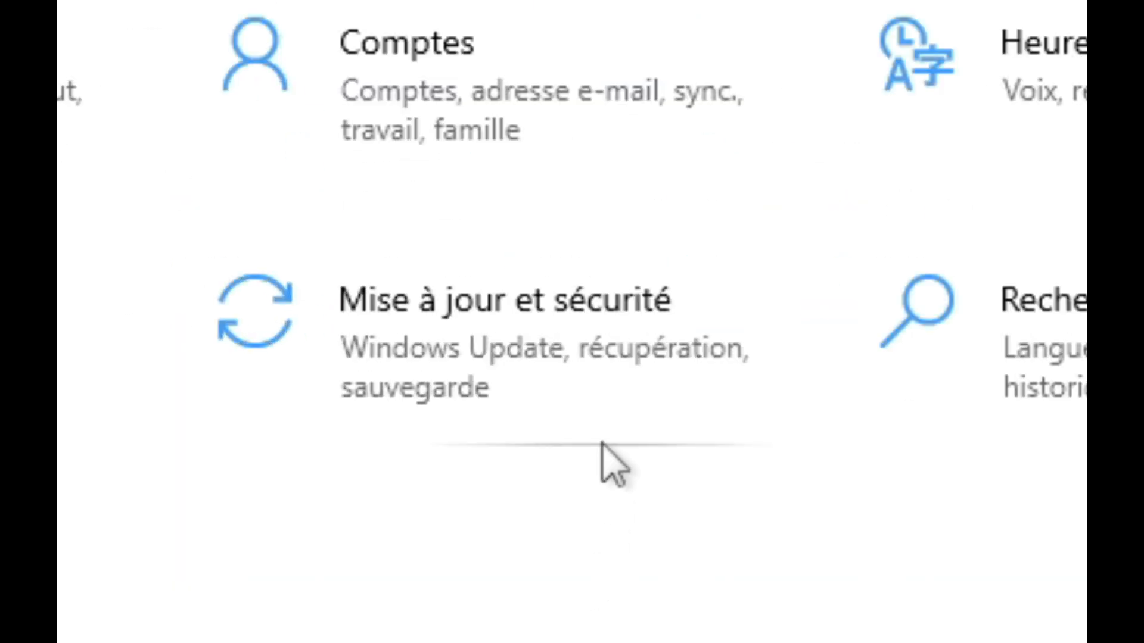
Step: Turn off downloads from other PCs under Optimisation de livraison in the Mise à jour et sécurité settings
click(619, 354)
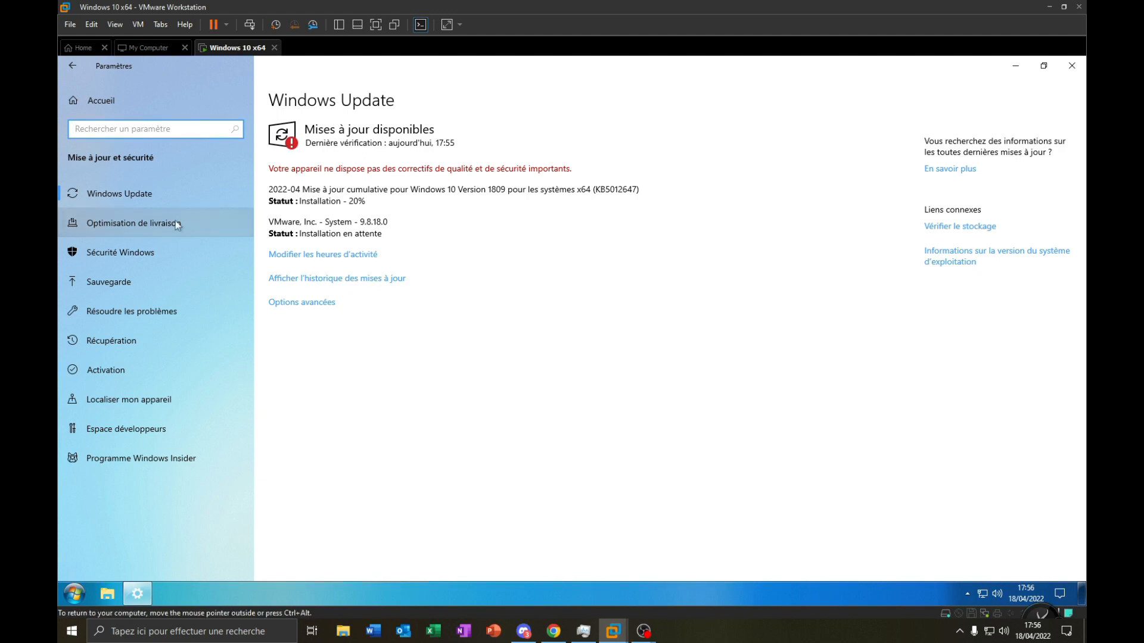
click(136, 226)
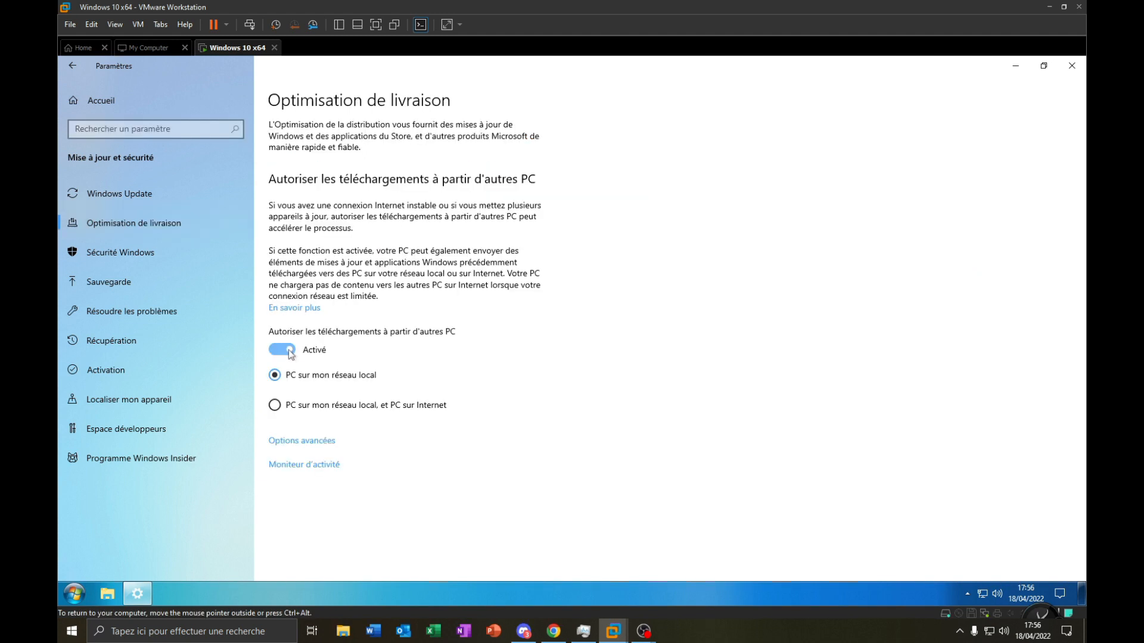
click(292, 351)
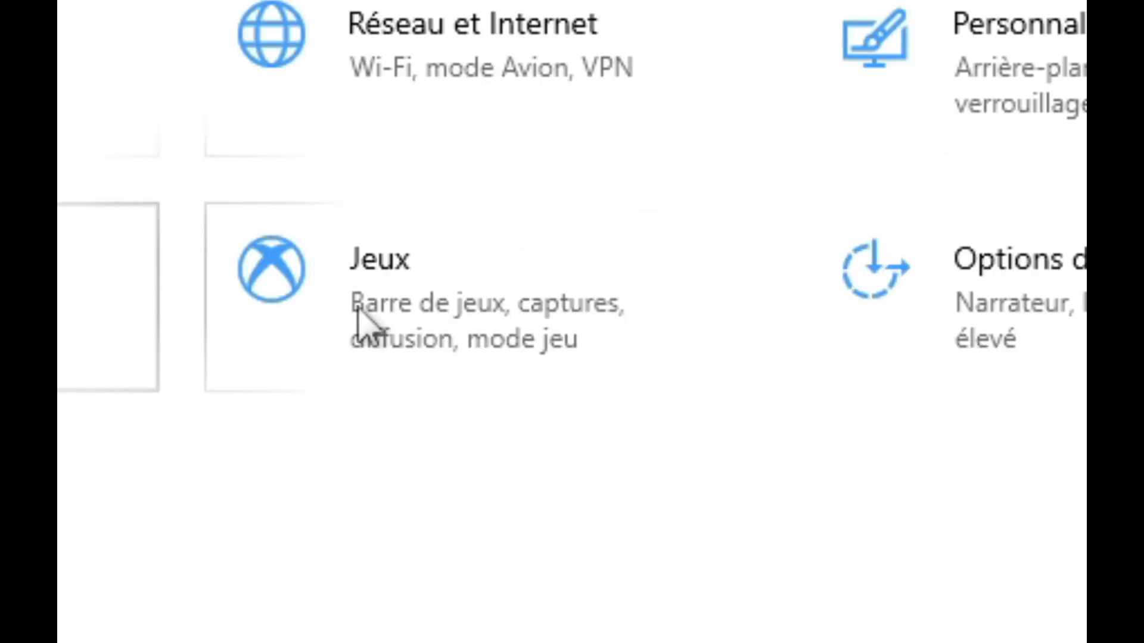
Step: Open the Jeux settings and try to launch the game bar, dismissing the prompt
click(439, 266)
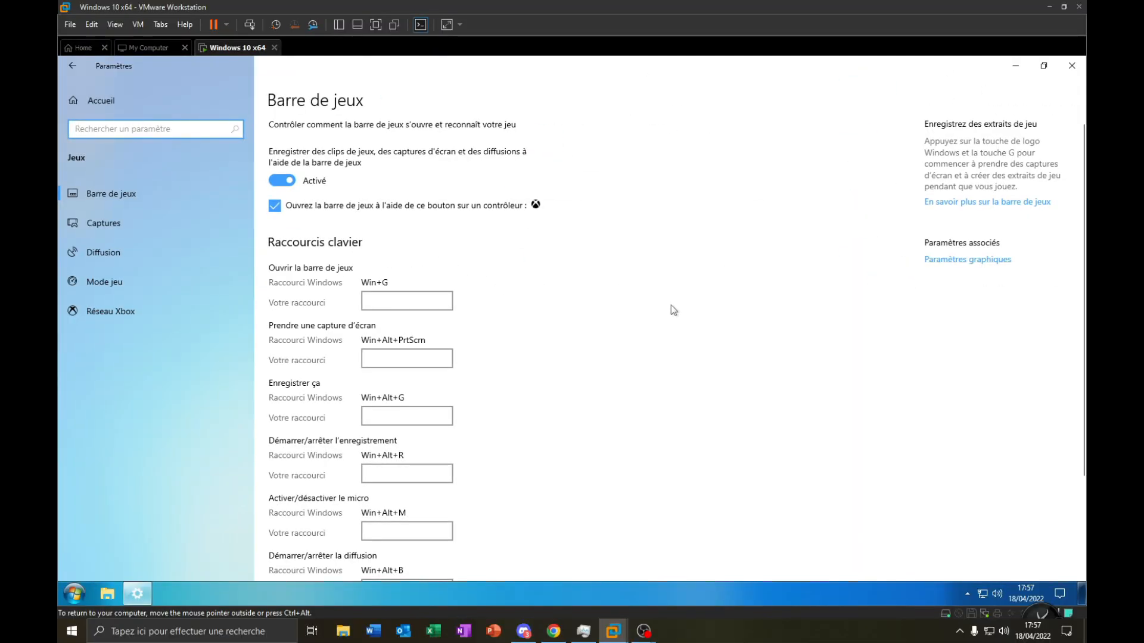
click(672, 275)
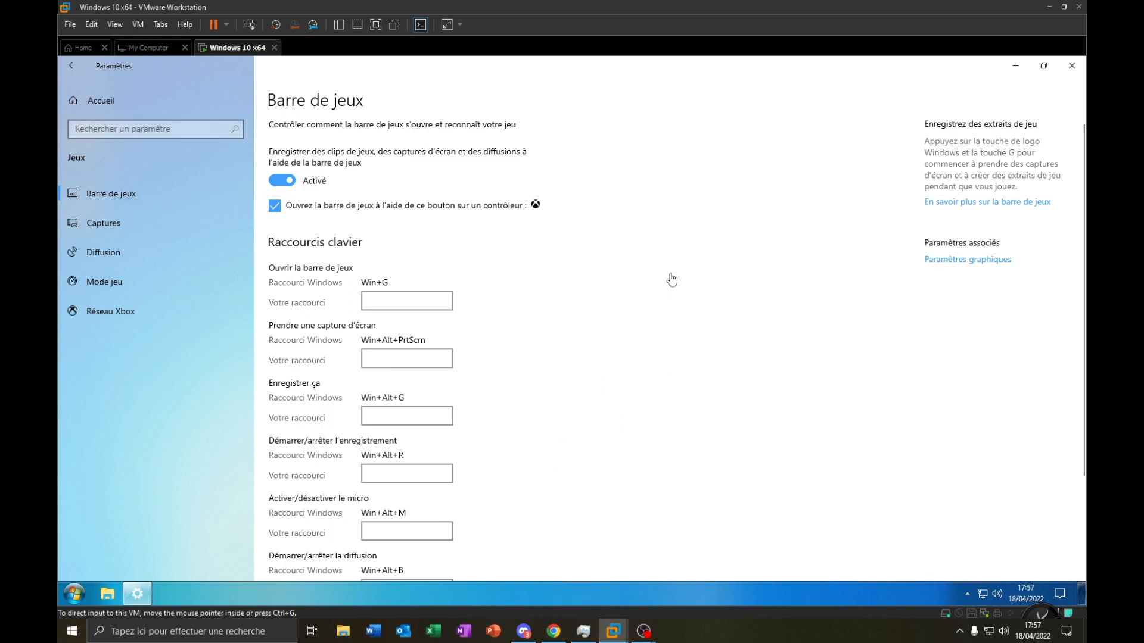
key(super+g)
click(608, 369)
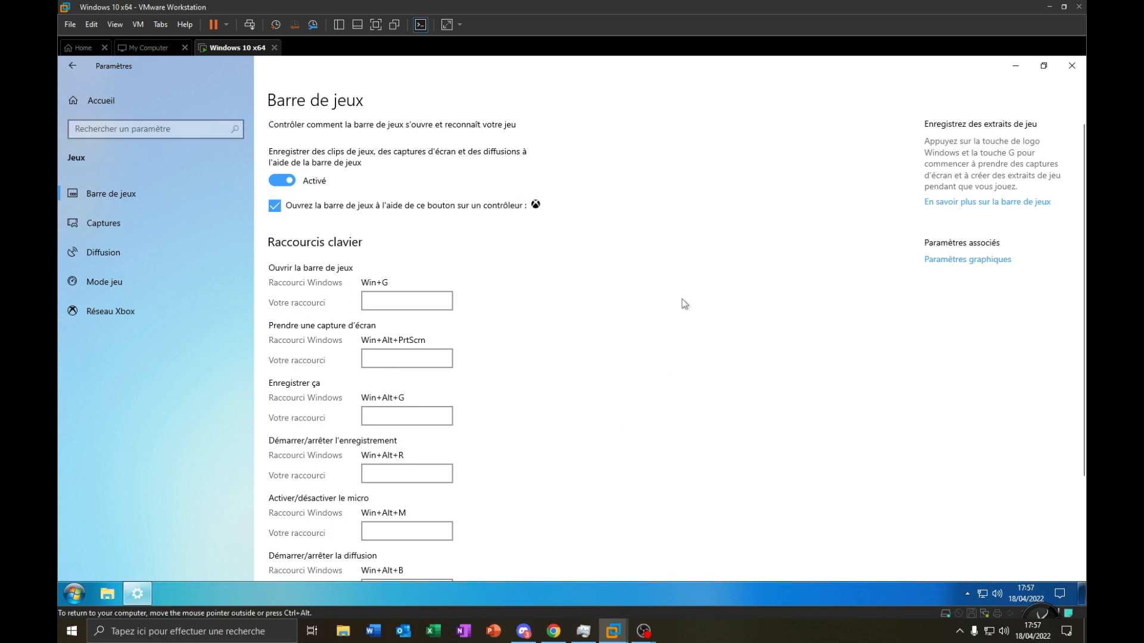
scroll(437, 467, down, 2)
scroll(407, 380, up, 2)
key(super+g)
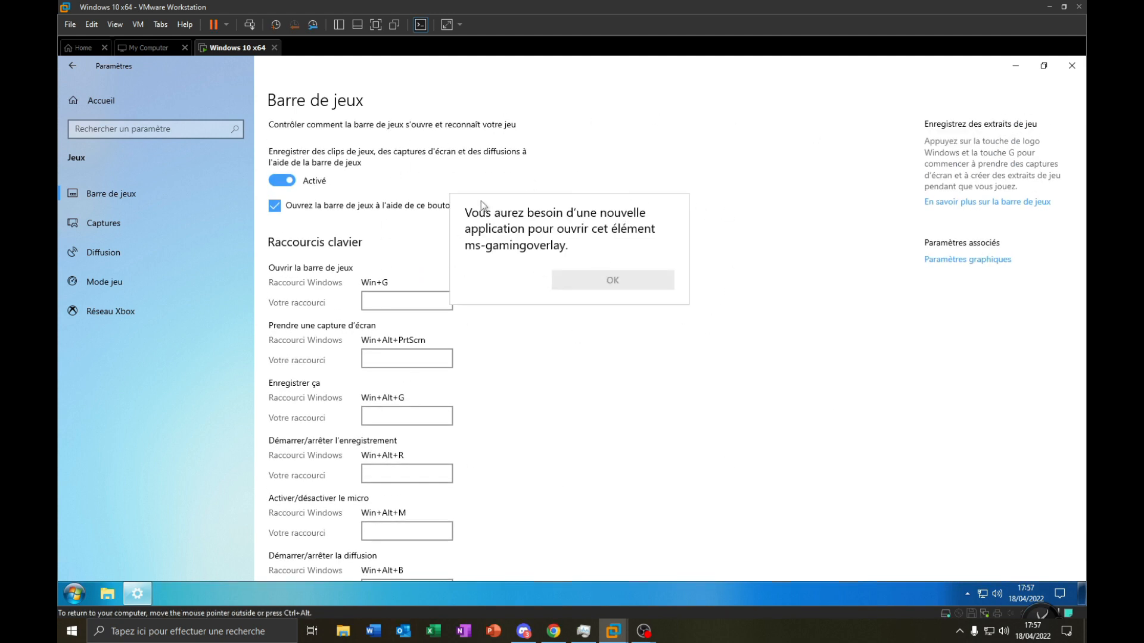
click(627, 274)
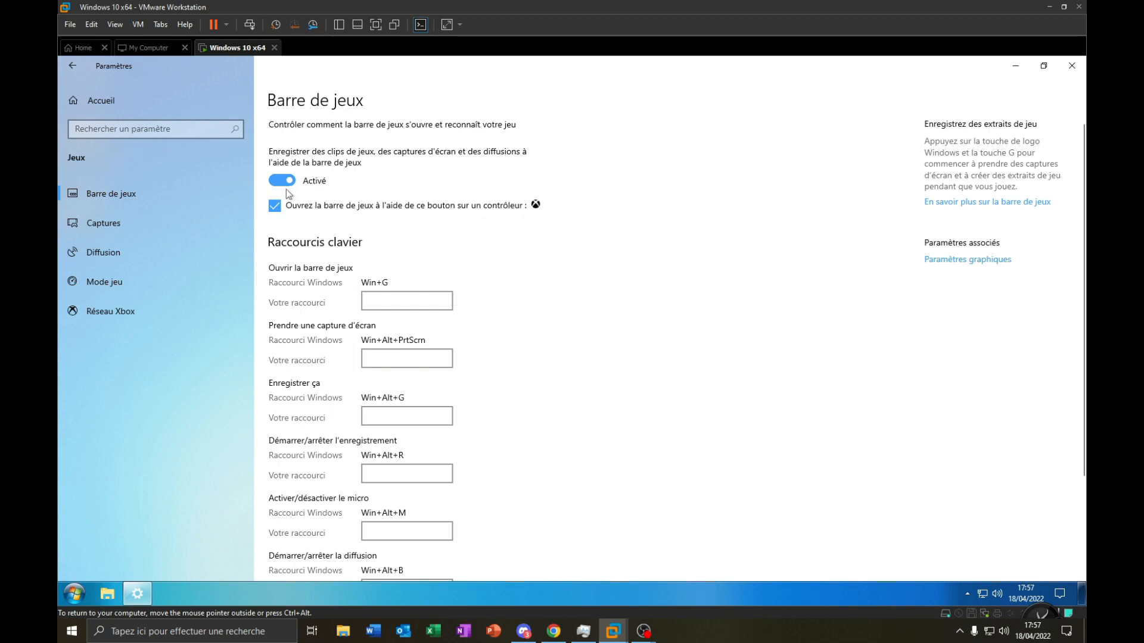
Step: Disable opening the game bar with the controller button and recording game clips, and look through the Captures page
click(275, 206)
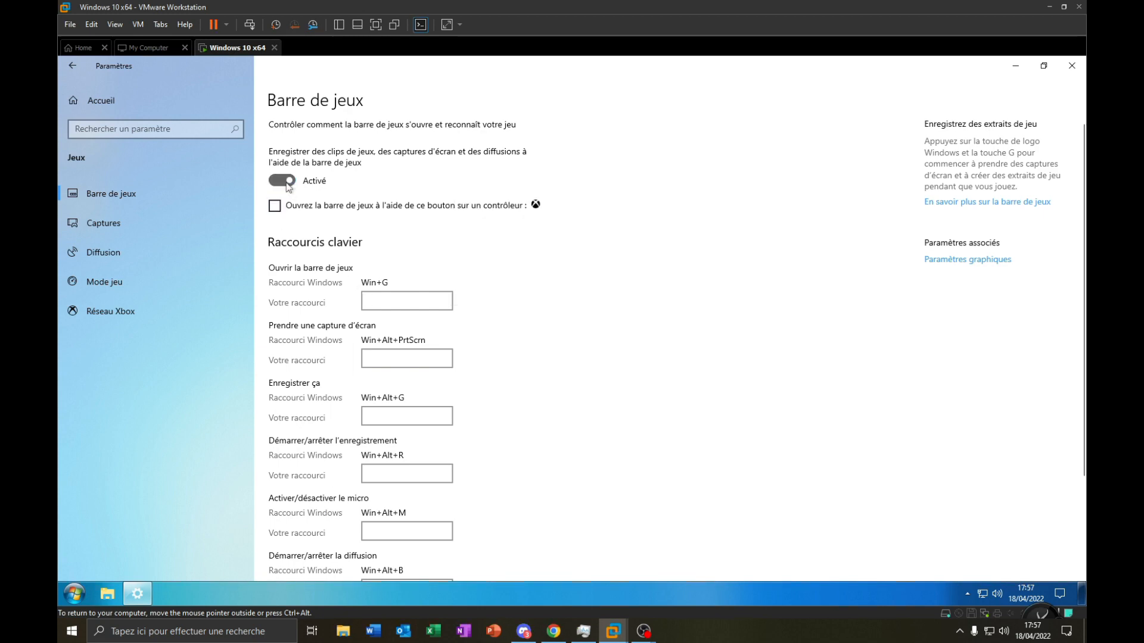
click(149, 220)
scroll(313, 388, down, 5)
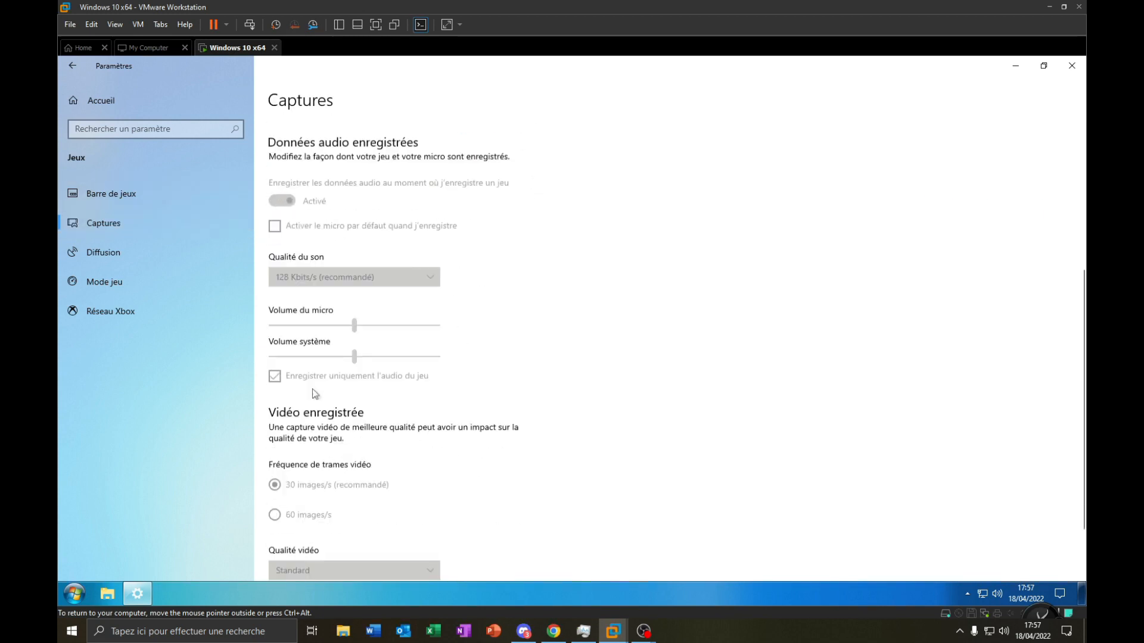
Step: Turn off Mode Jeu, view the Réseau Xbox page and return to the Settings home page
click(167, 262)
click(164, 292)
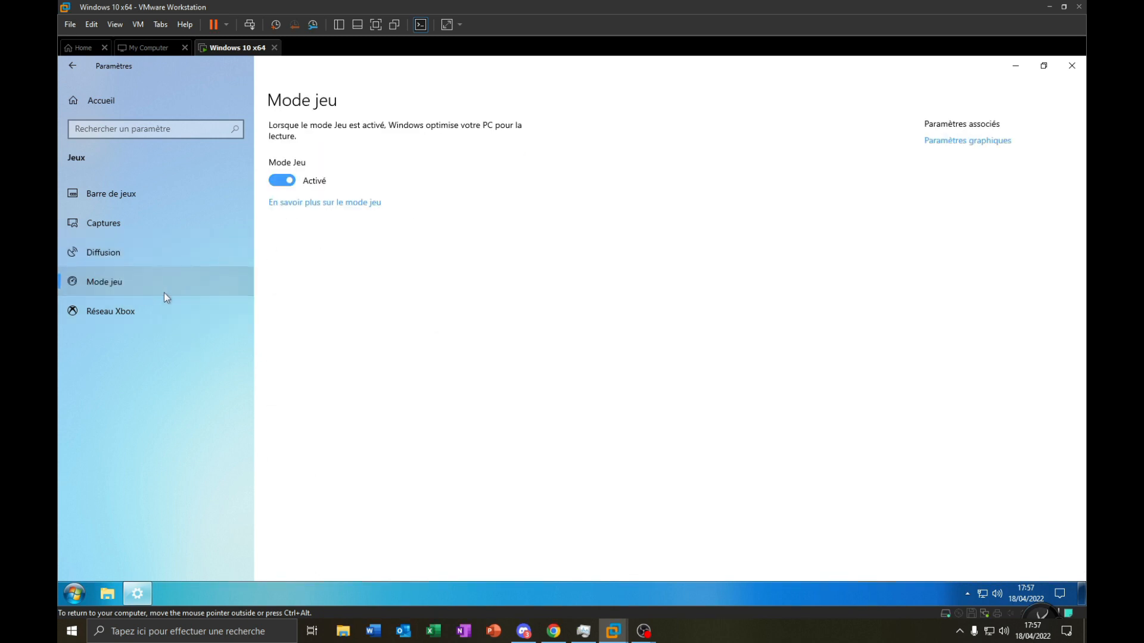
click(283, 182)
click(74, 307)
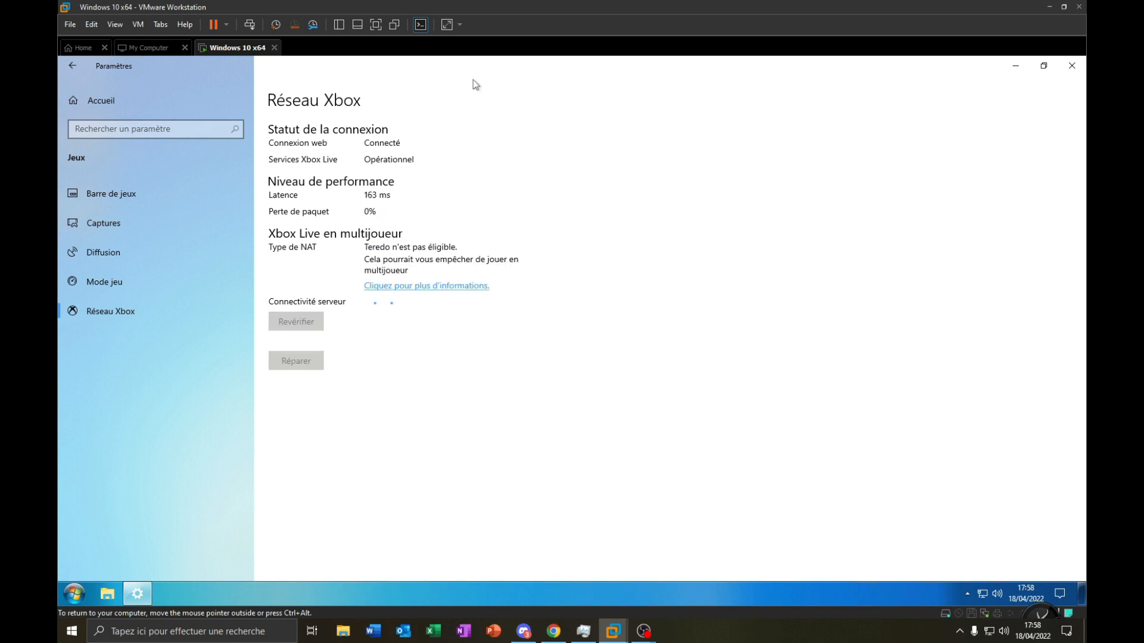
click(71, 65)
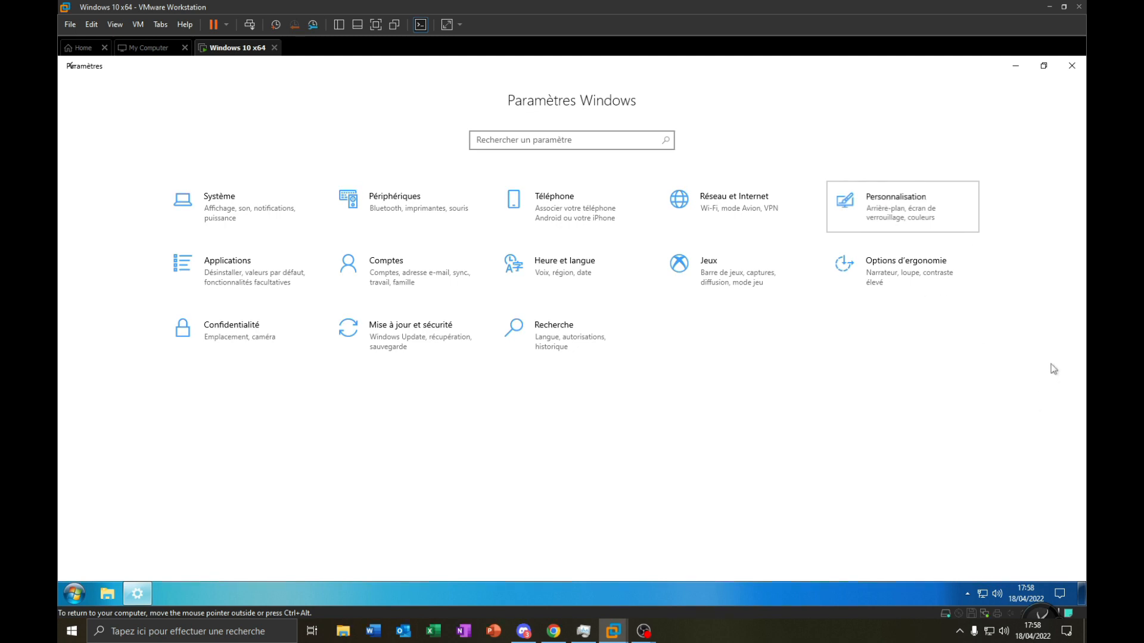
Step: Turn off Effets de transparence on the Couleurs page of the Personnalisation settings
click(878, 218)
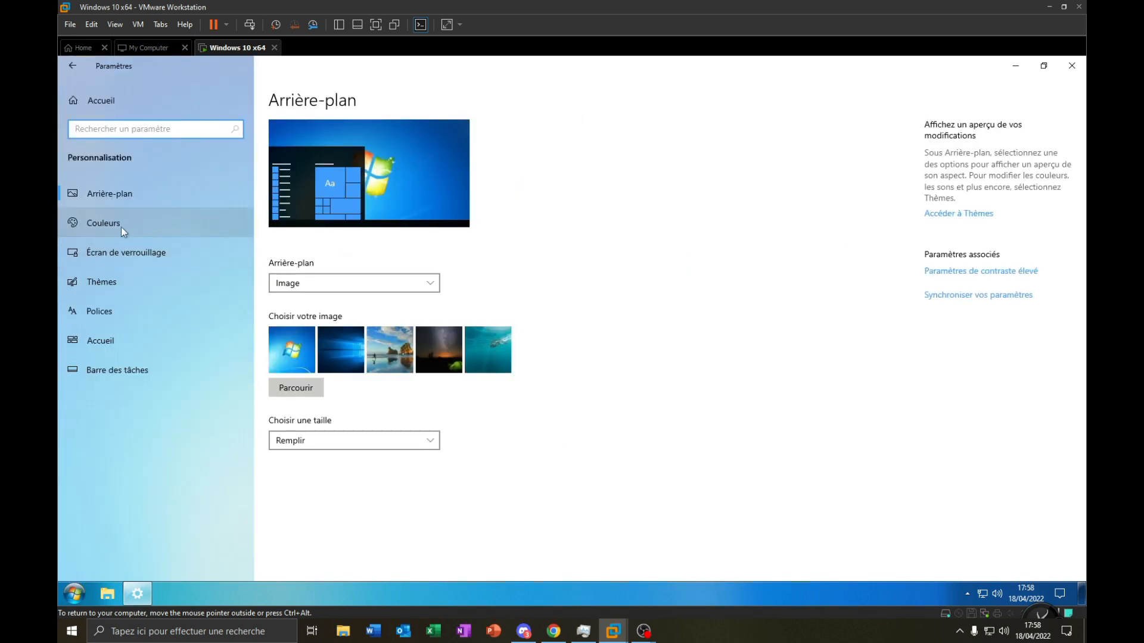
click(77, 596)
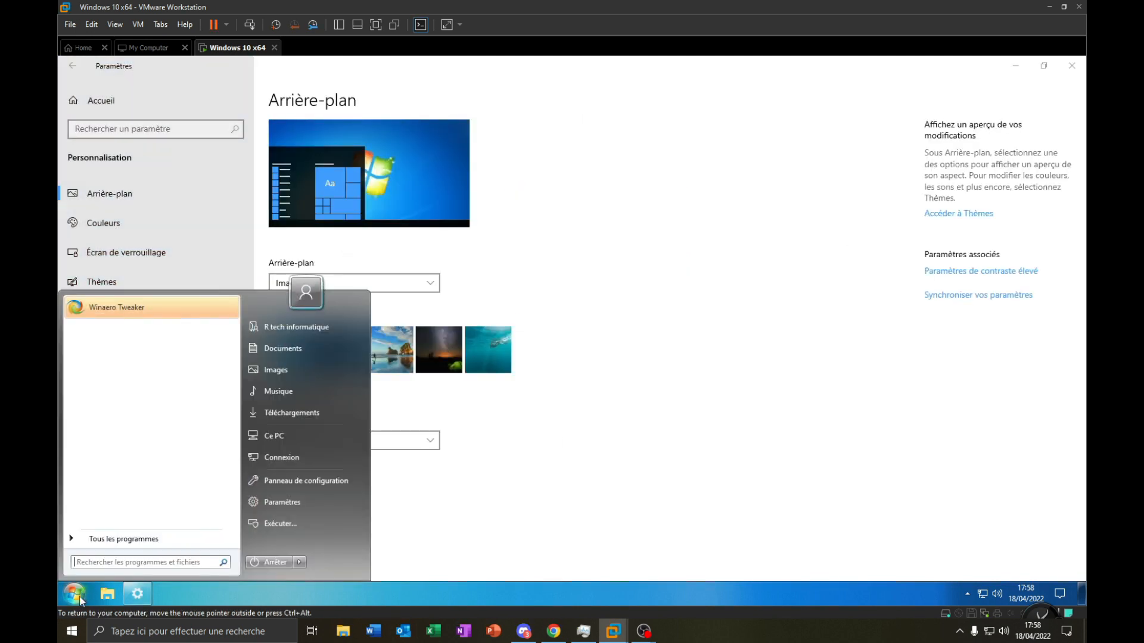
click(774, 420)
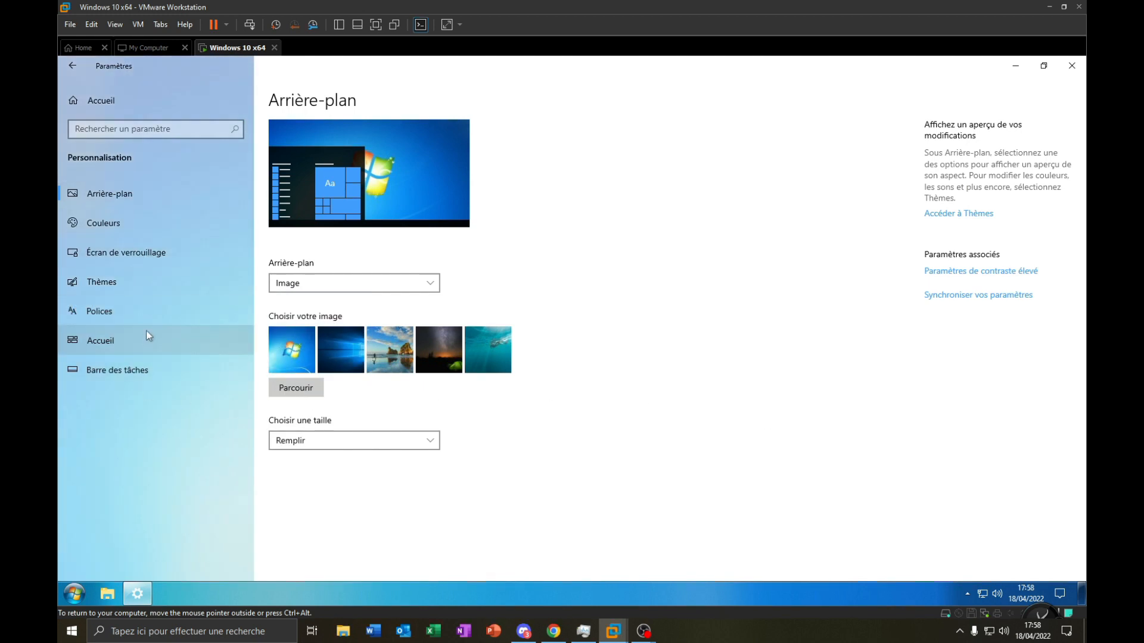
click(121, 232)
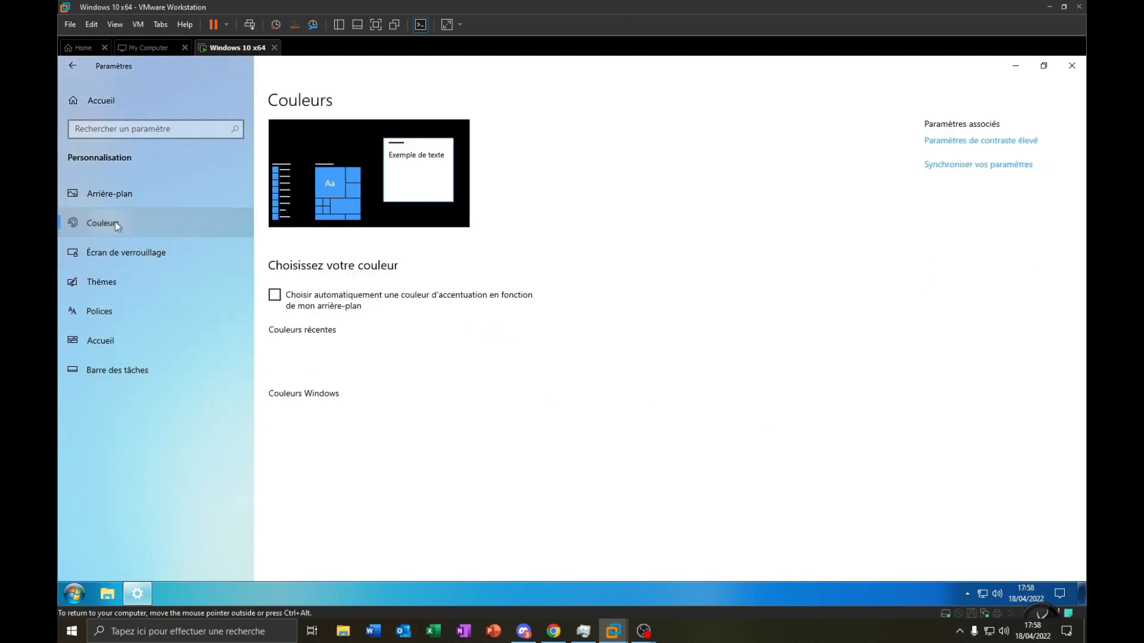
scroll(472, 363, down, 5)
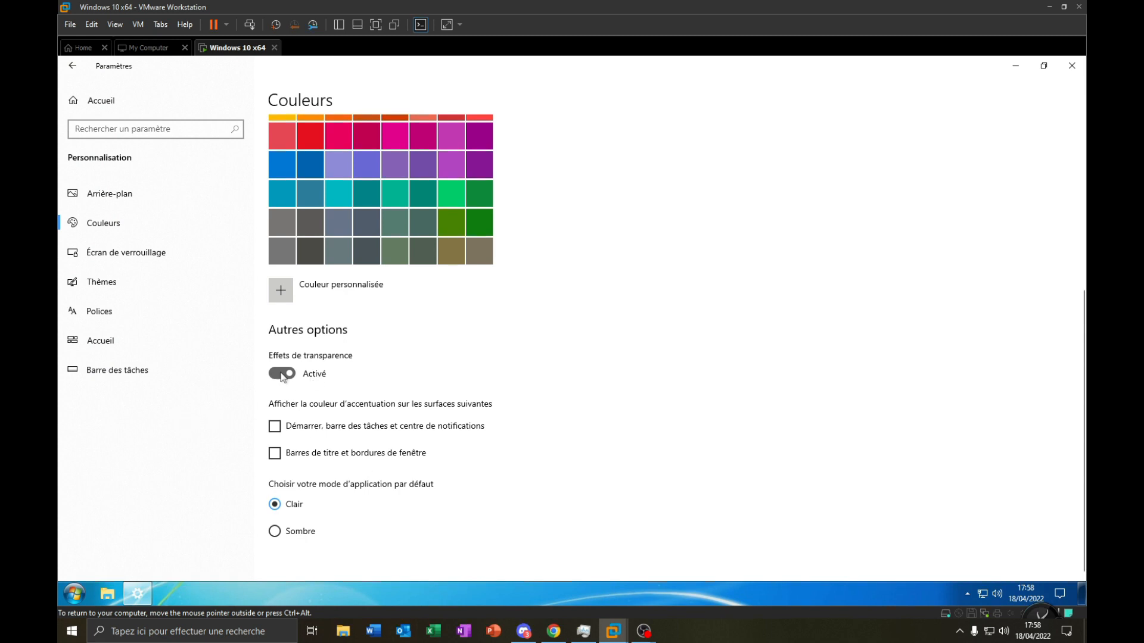
click(309, 382)
Step: Restore the Settings window to a smaller size over the desktop and examine the remaining Couleurs options
drag(463, 99, 395, 144)
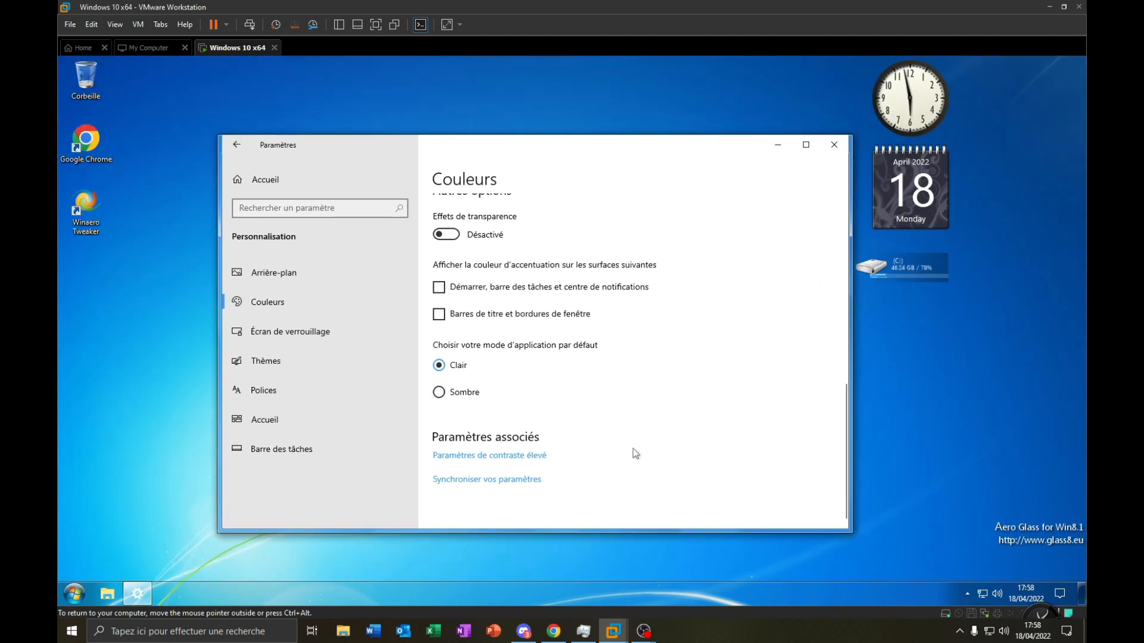
scroll(626, 442, up, 1)
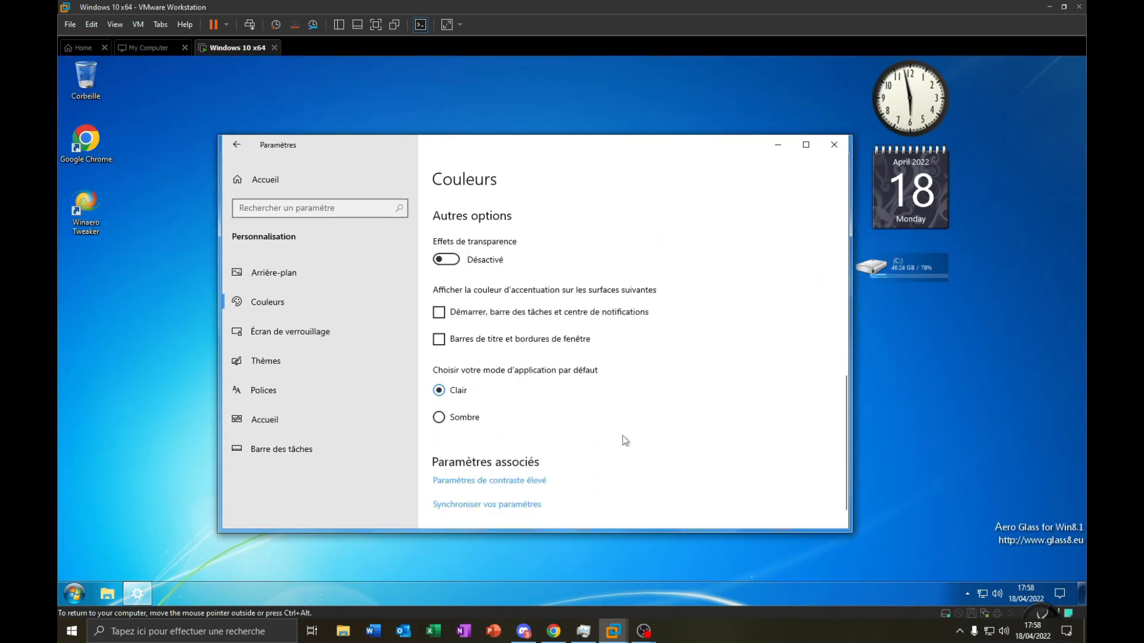
scroll(622, 438, down, 1)
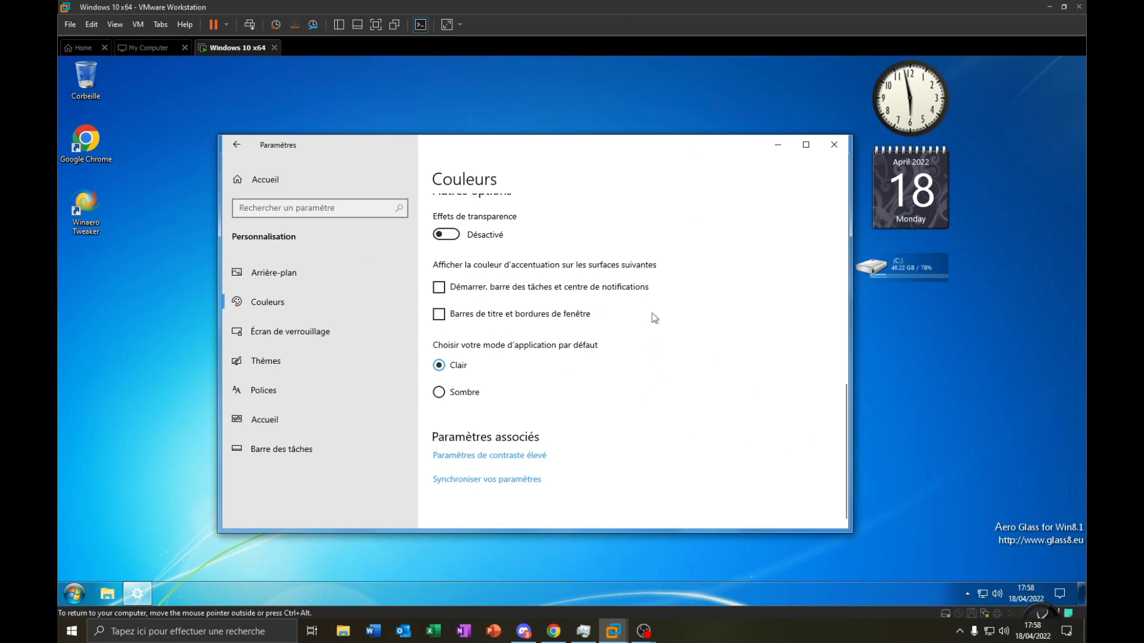
scroll(652, 313, up, 1)
scroll(596, 322, down, 1)
Step: Return to the Settings home page and maximize the window
click(284, 178)
click(834, 144)
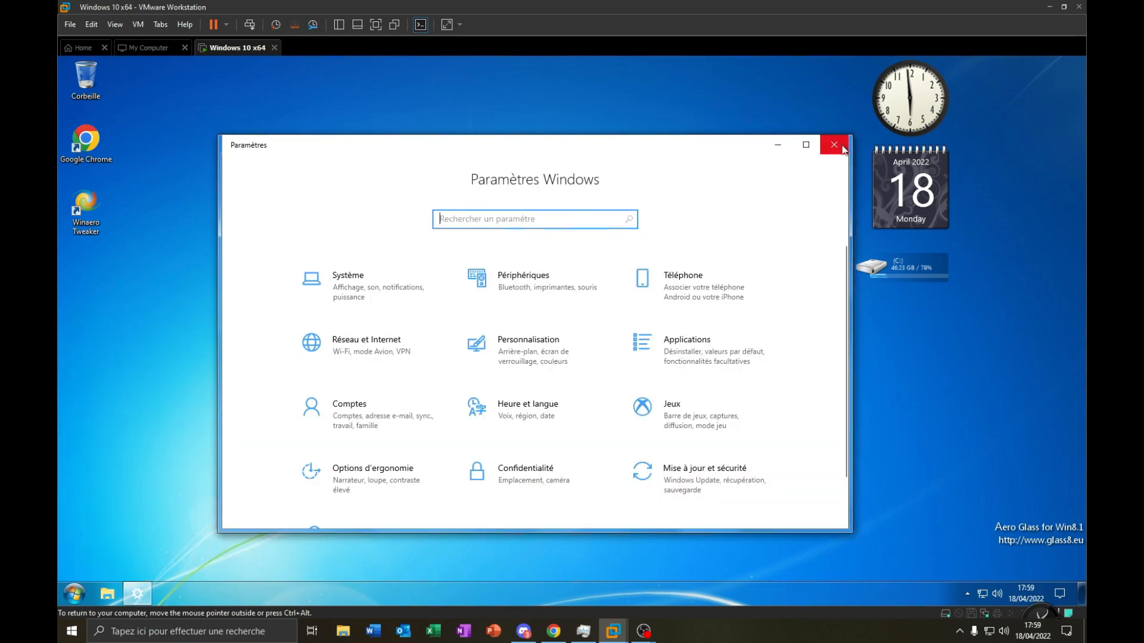
click(805, 146)
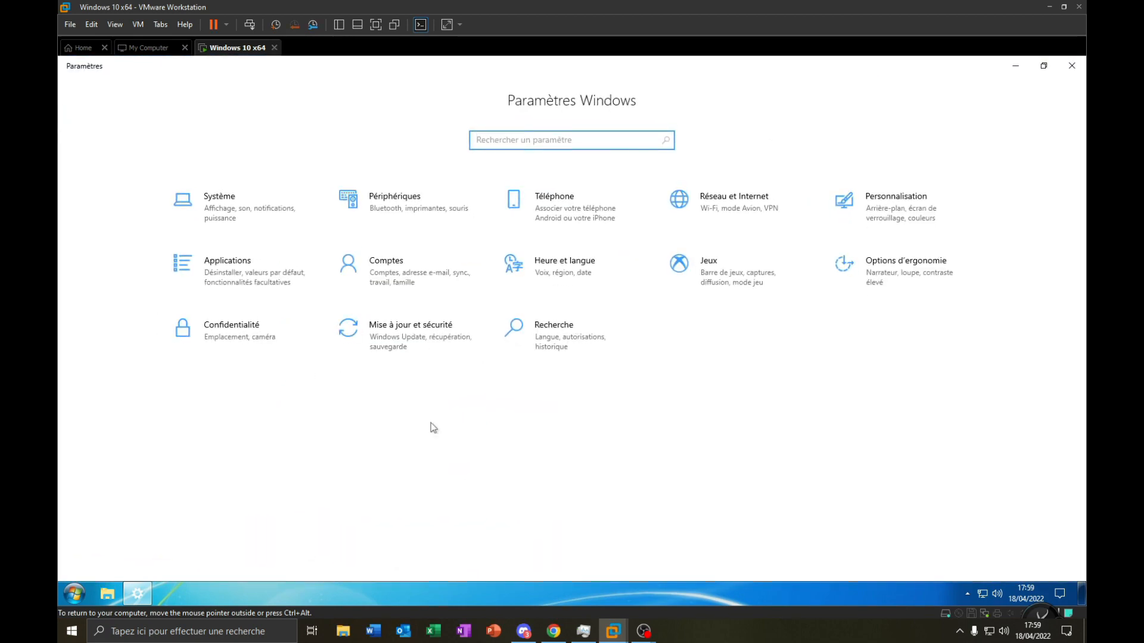
Step: In the Recherche settings, set Filtre adulte to Désactivé and turn off Recherche dans le cloud Windows
click(533, 334)
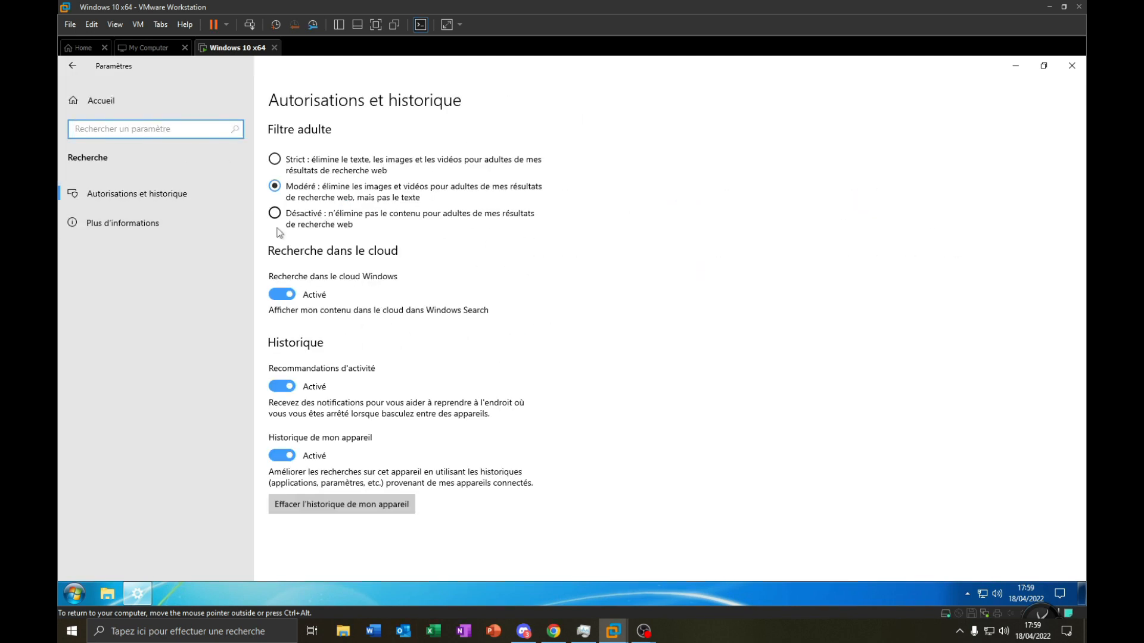
click(274, 213)
click(281, 294)
Step: Turn off Recommandations d'activité and Historique de mon appareil, and clear the device history
click(282, 386)
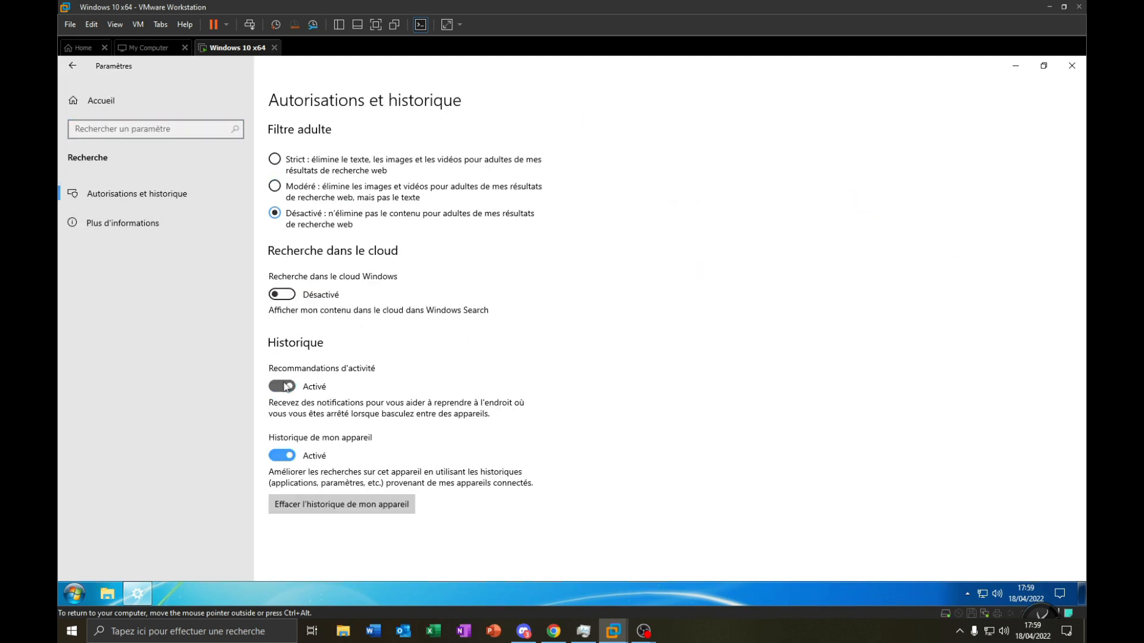
click(284, 457)
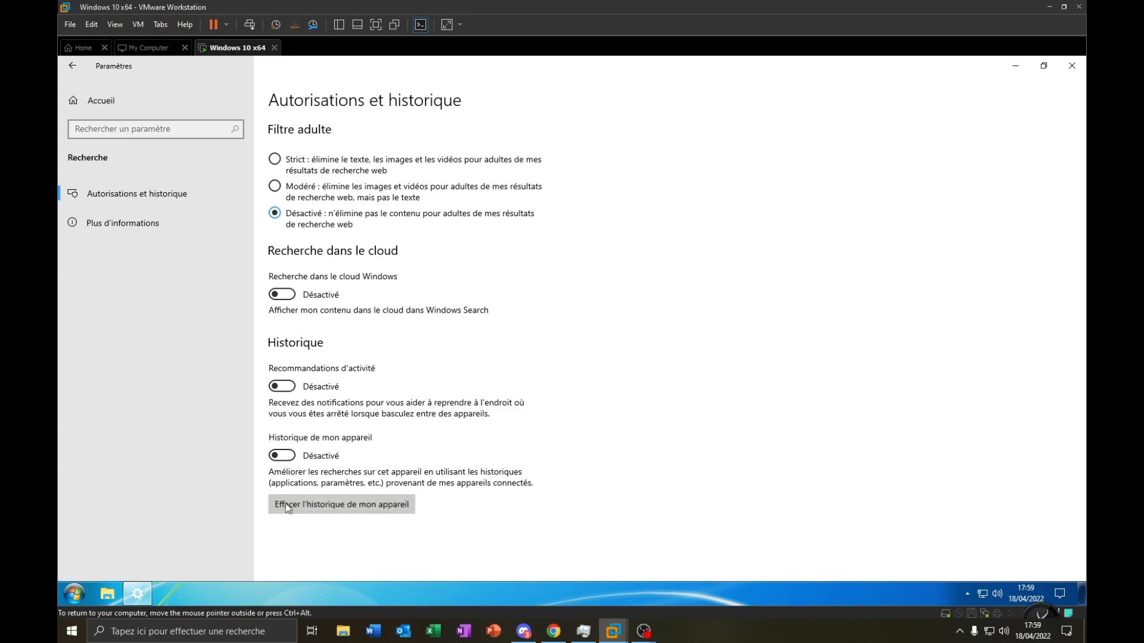
click(312, 504)
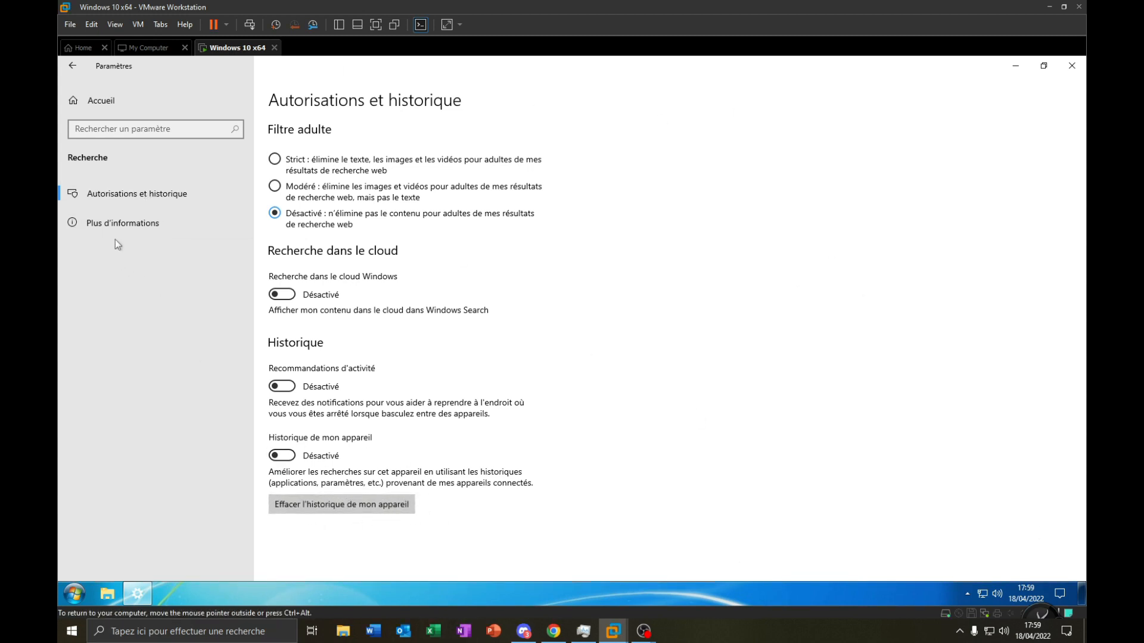
Step: View the Plus d'informations page of the Recherche settings and return to the Settings home page
click(137, 230)
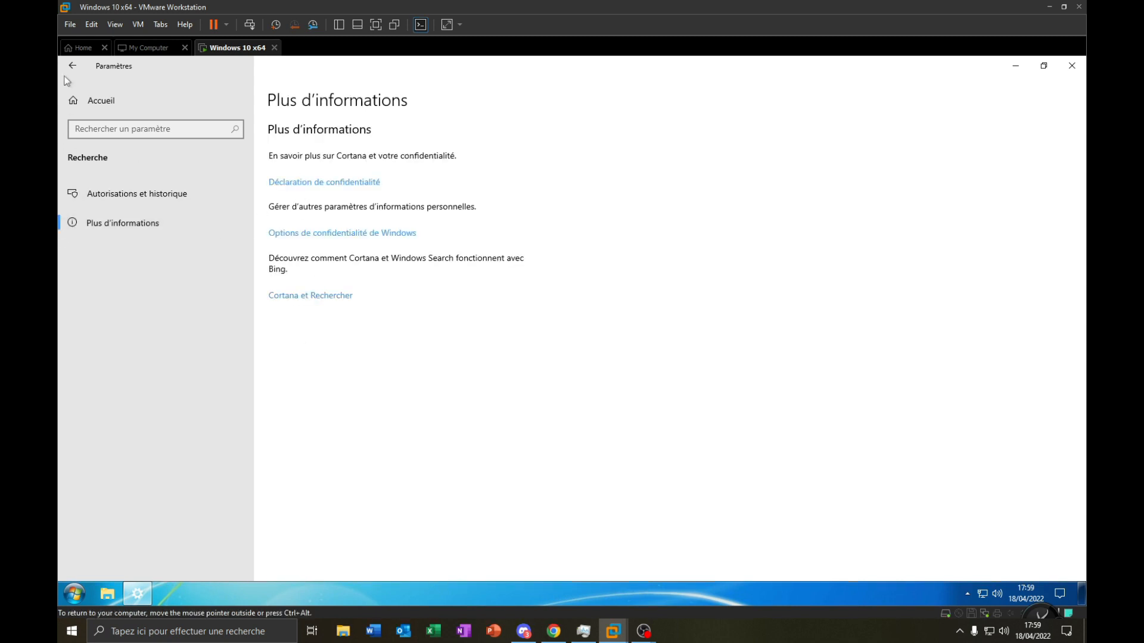
click(76, 96)
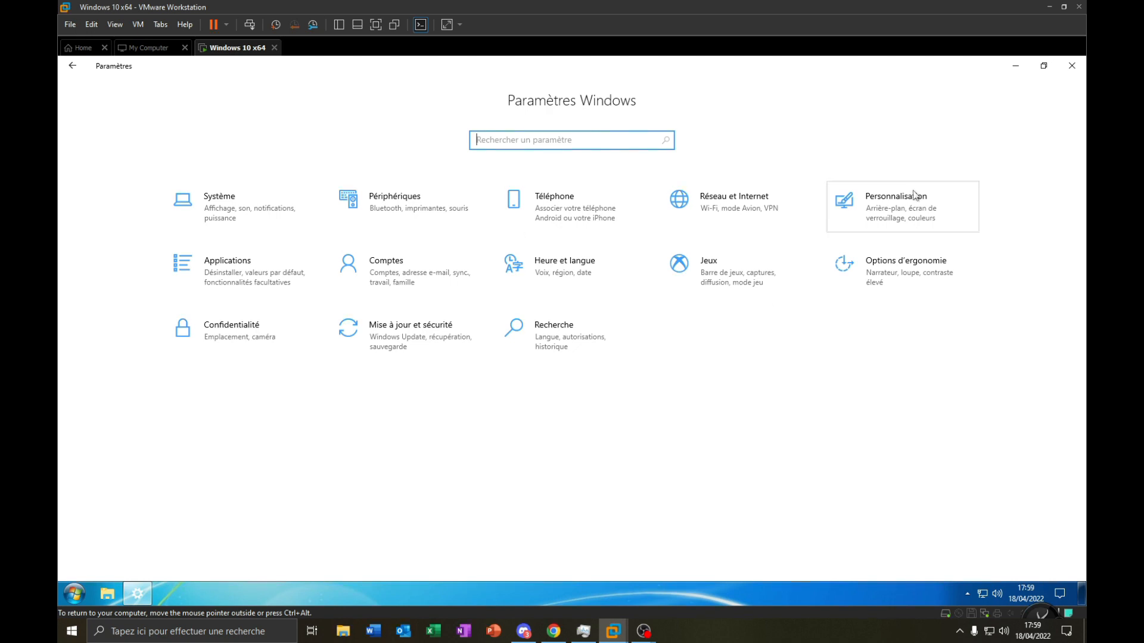
Step: In the Notifications et actions settings, turn off Obtenir les notifications des applications et des autres expéditeurs
click(216, 203)
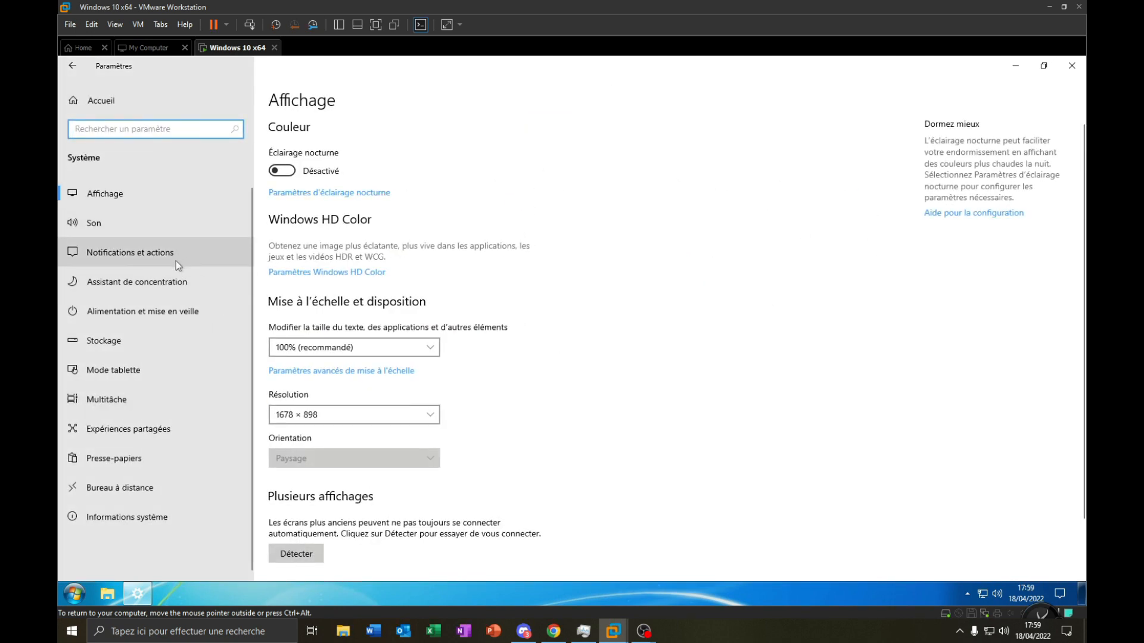
click(191, 264)
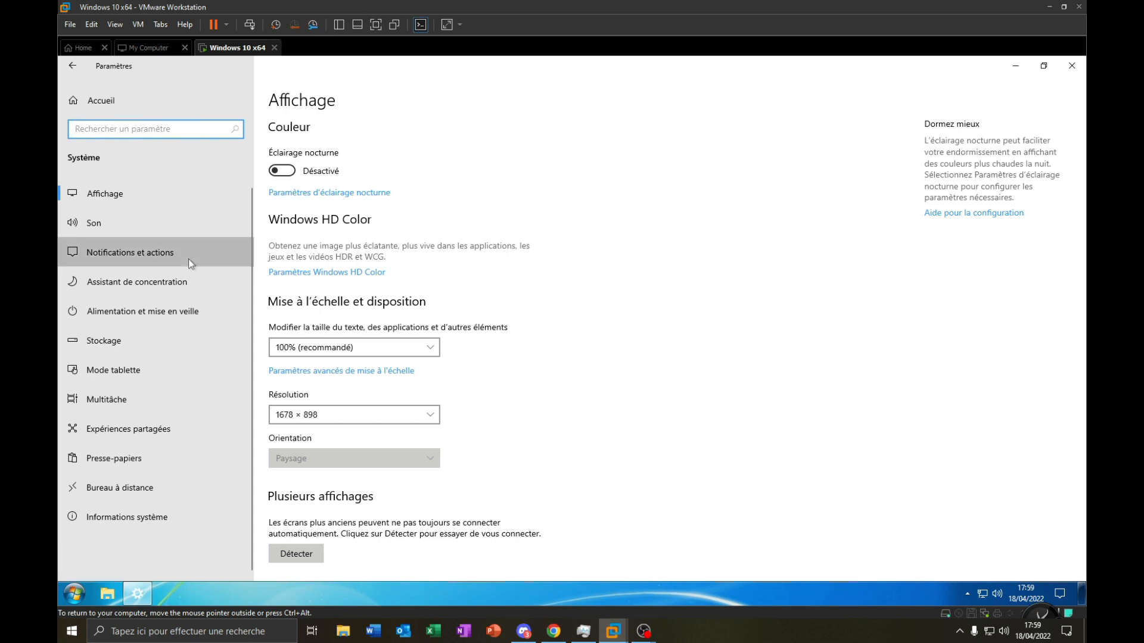
scroll(341, 490, down, 3)
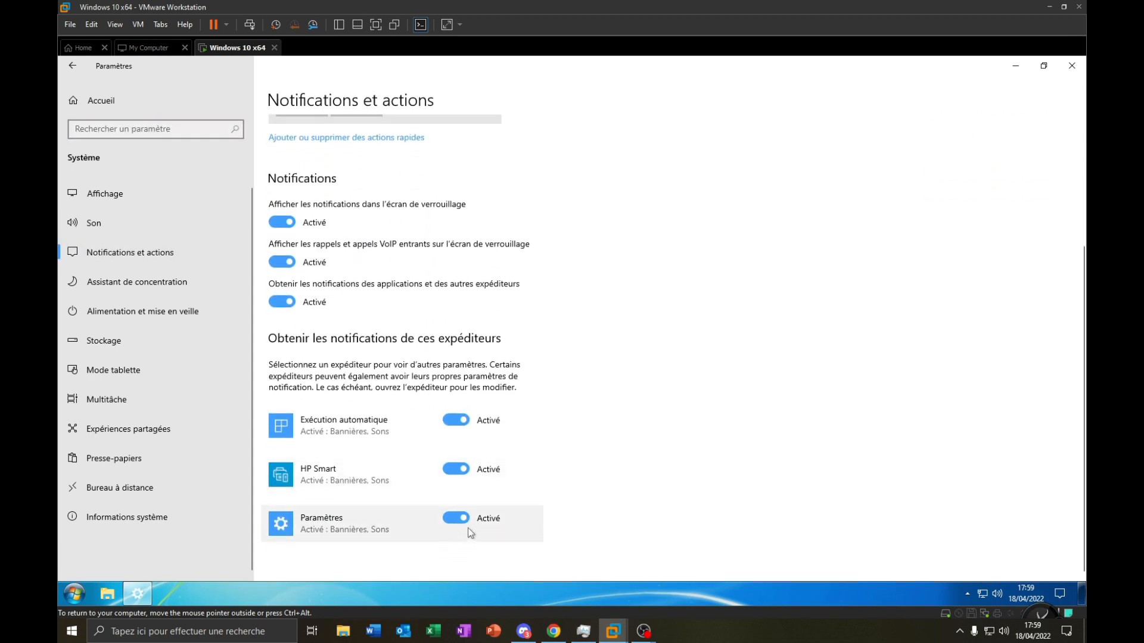
click(356, 519)
click(72, 66)
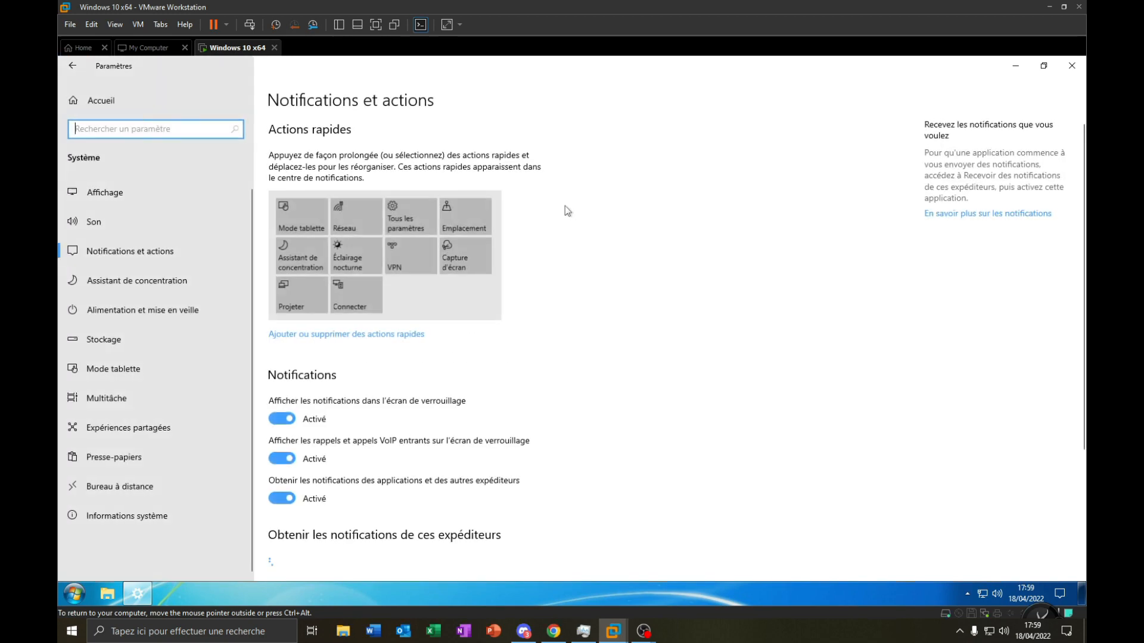
click(282, 499)
scroll(322, 417, down, 3)
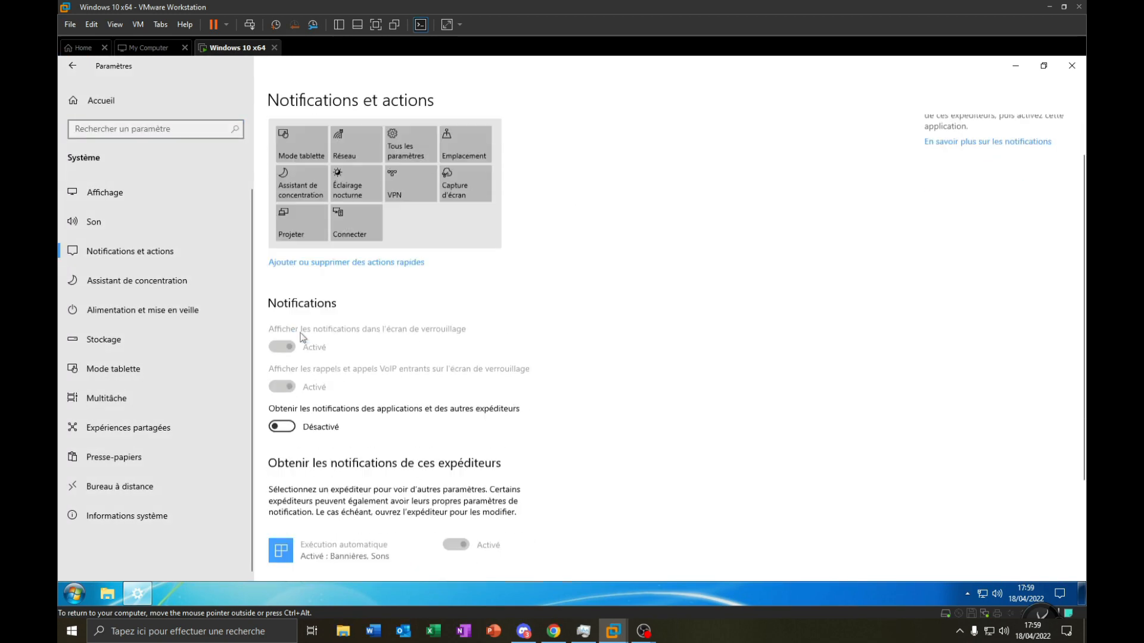
scroll(337, 492, up, 3)
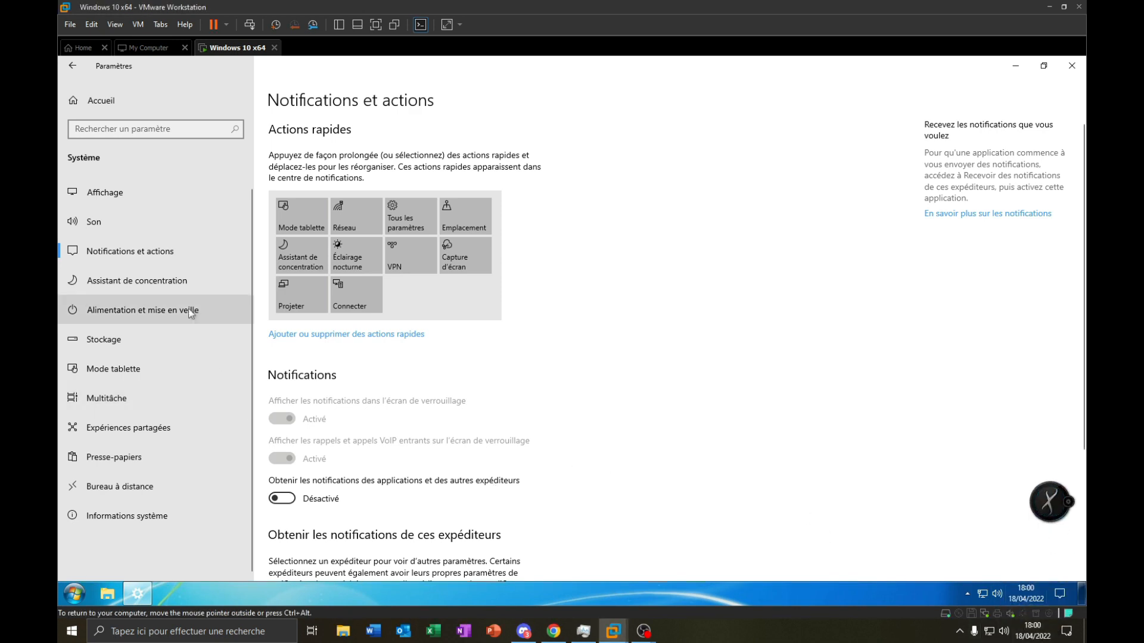
Step: In Assistant de concentration, turn off the automatic rules for duplicating the screen and playing a game, and disable the missed-notifications summary
click(185, 284)
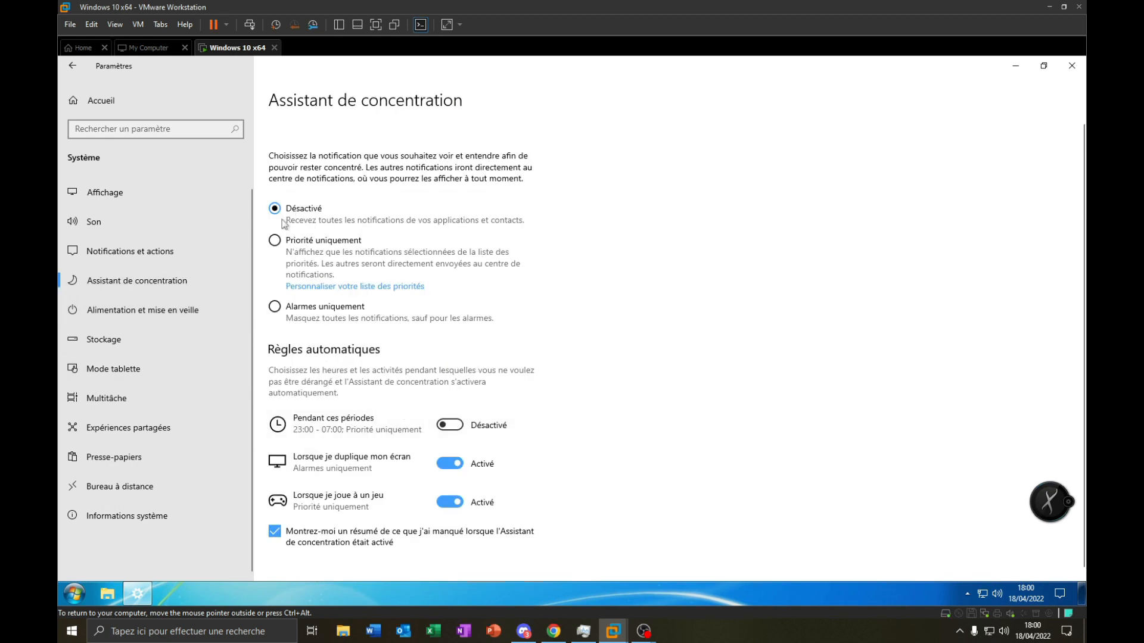
click(449, 503)
click(449, 464)
click(274, 531)
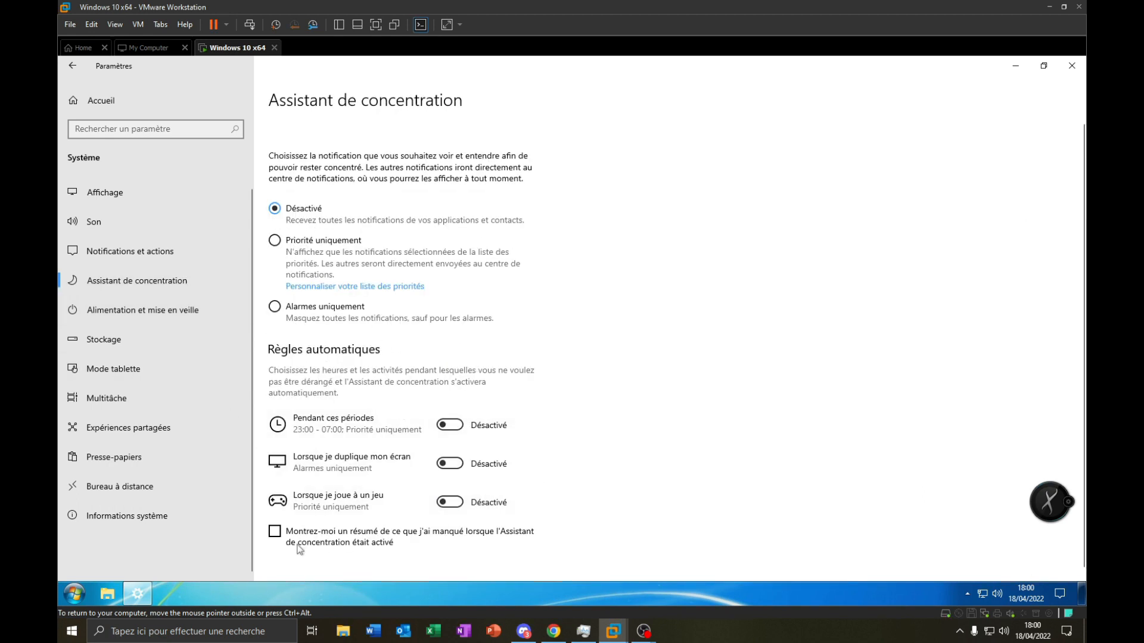
Step: In Alimentation et mise en veille, set the plugged-in screen turn-off delay to Jamais and choose a new delay for sleep
click(119, 311)
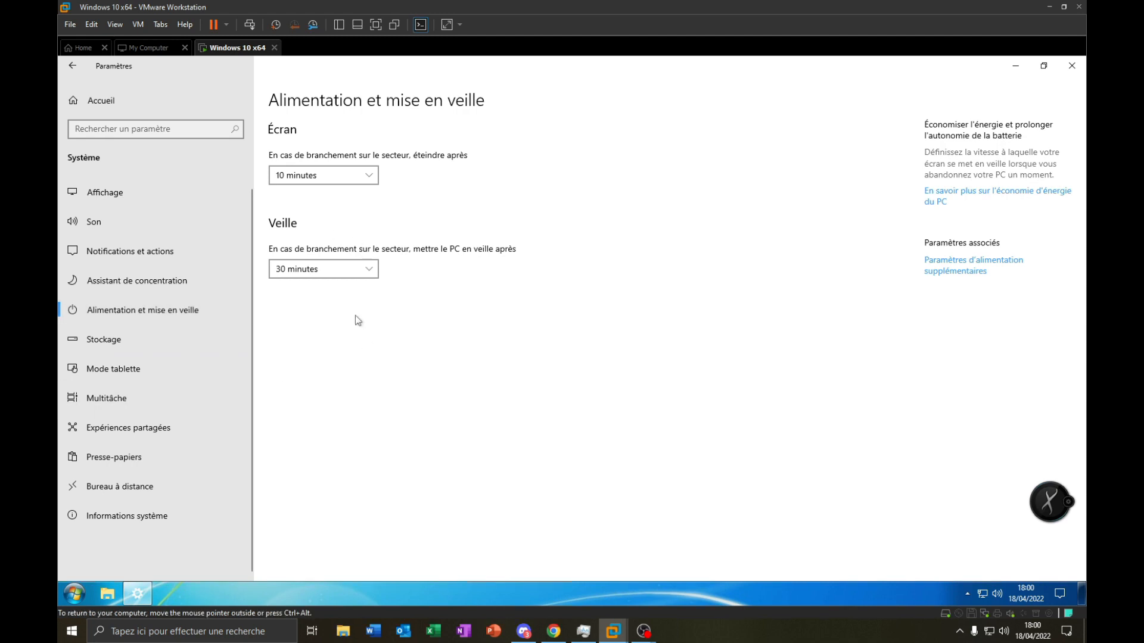
click(306, 178)
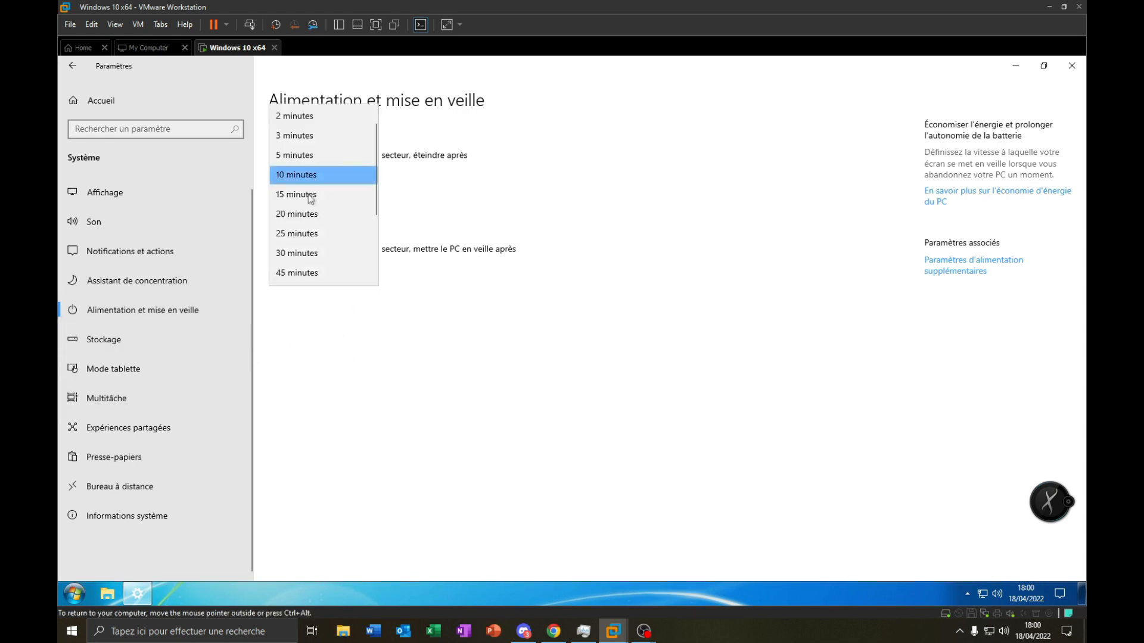
scroll(328, 262, down, 3)
click(325, 274)
click(329, 269)
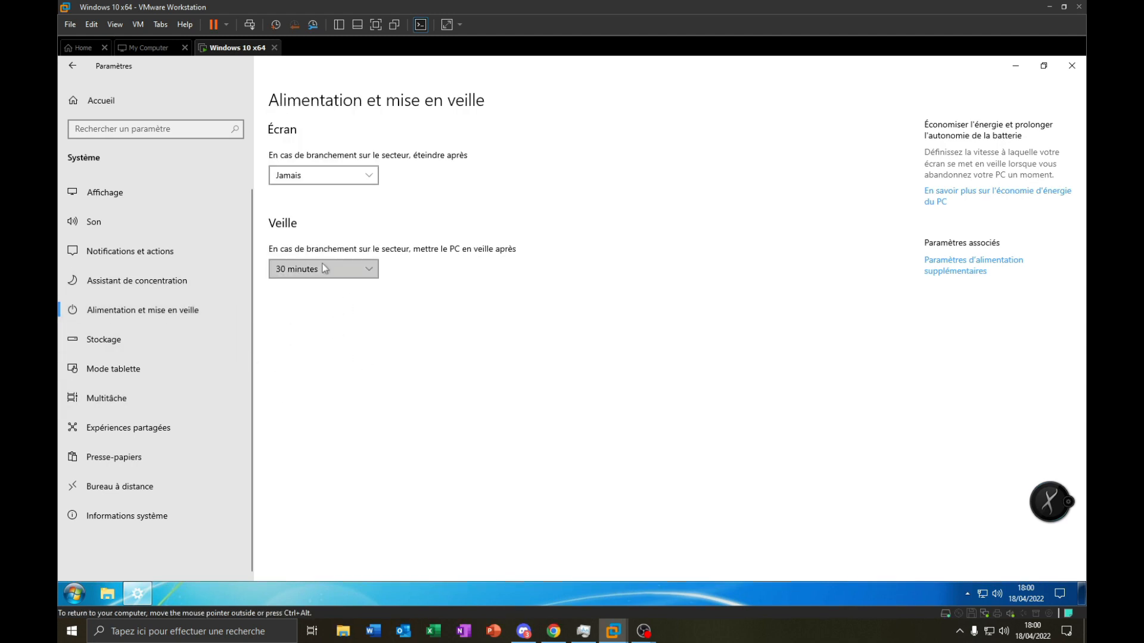
click(323, 367)
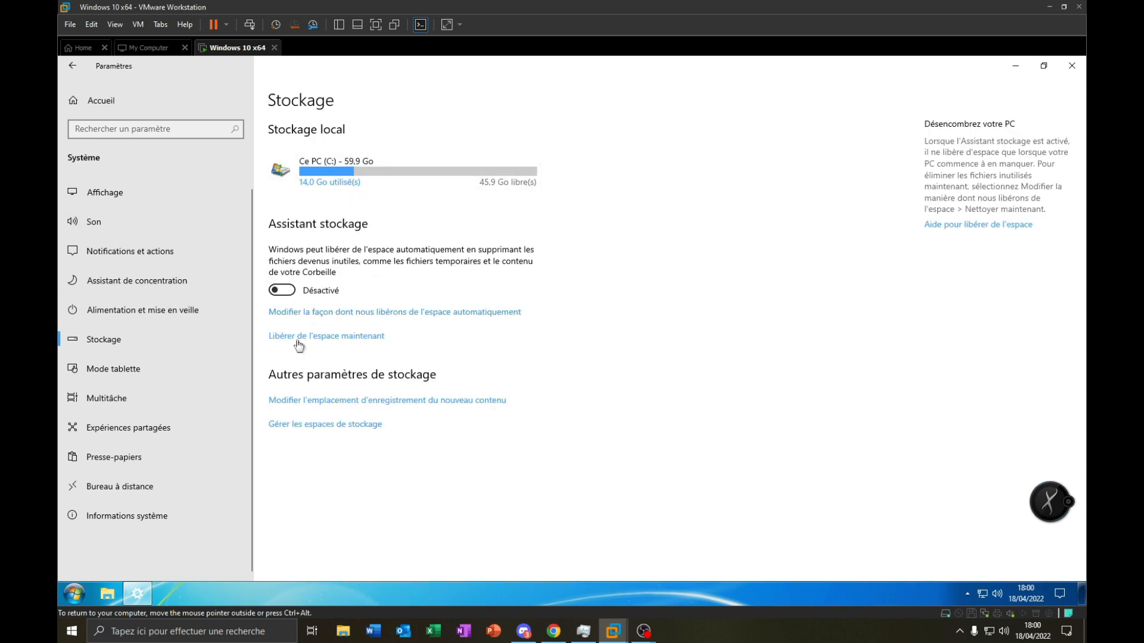
Step: Open the Multitâche settings and collapse the floating round overlay widget against the screen edge
click(239, 398)
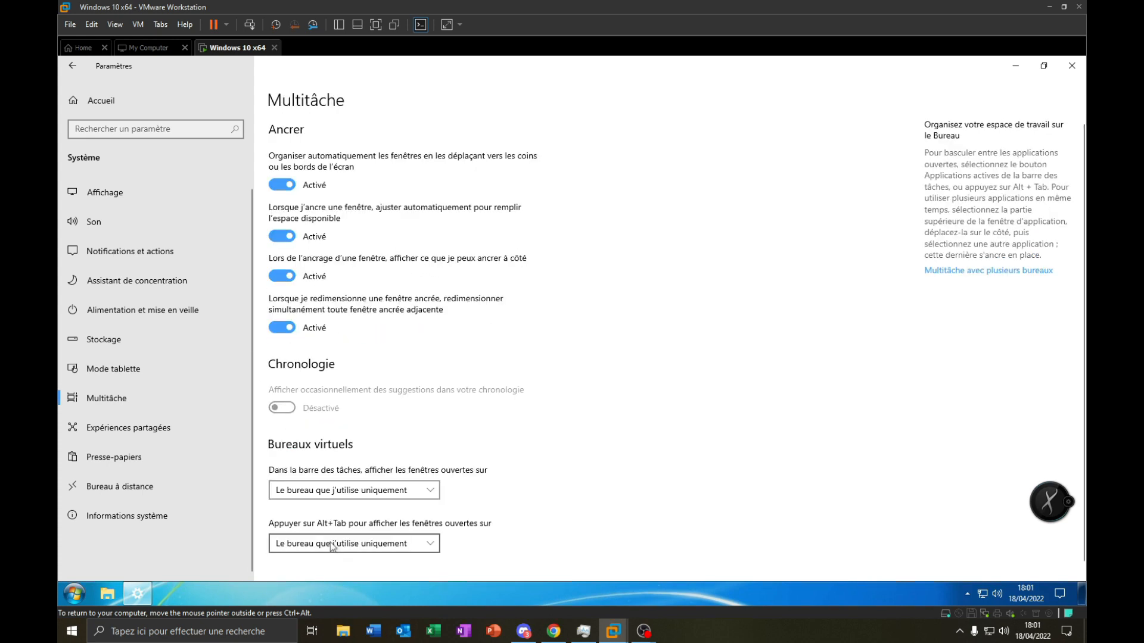
click(1065, 503)
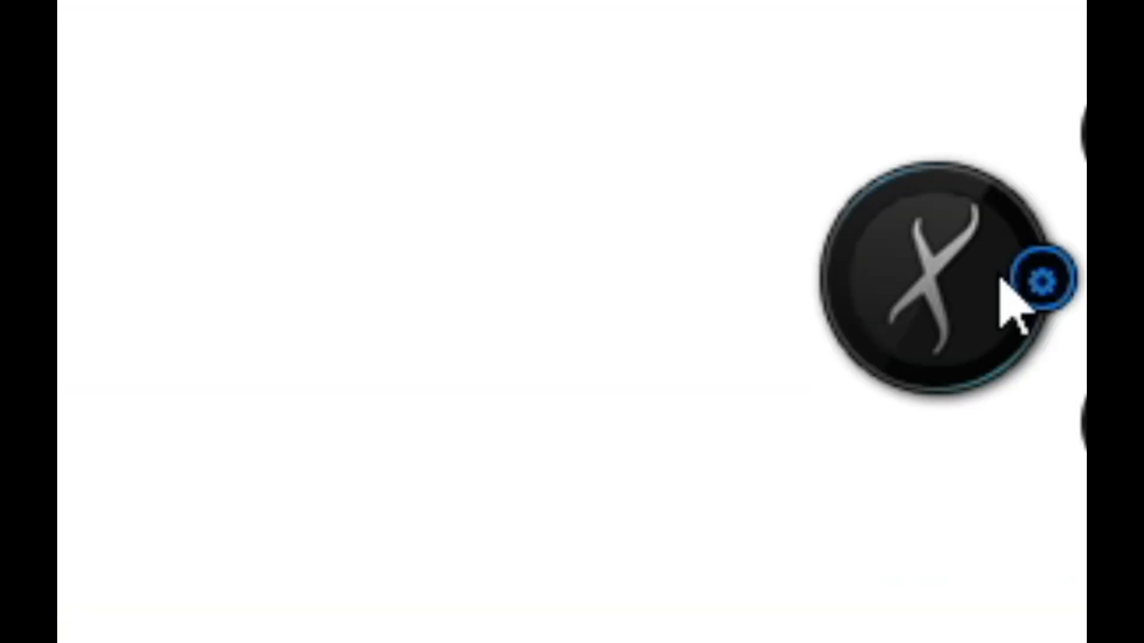
click(1062, 504)
drag(975, 275, 652, 288)
click(597, 307)
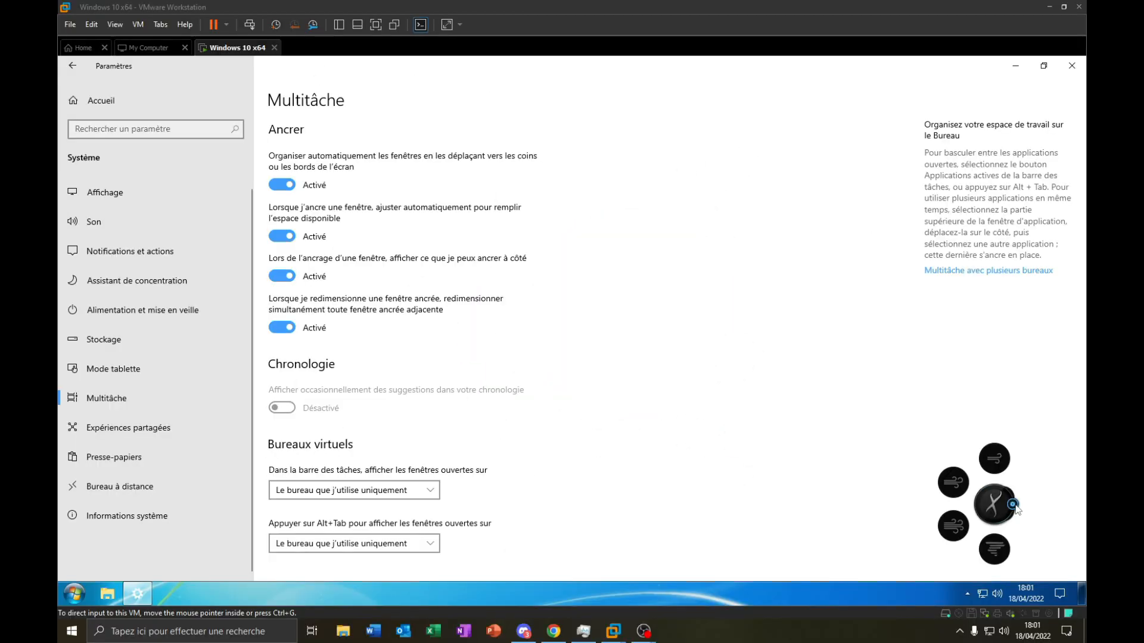
click(1009, 505)
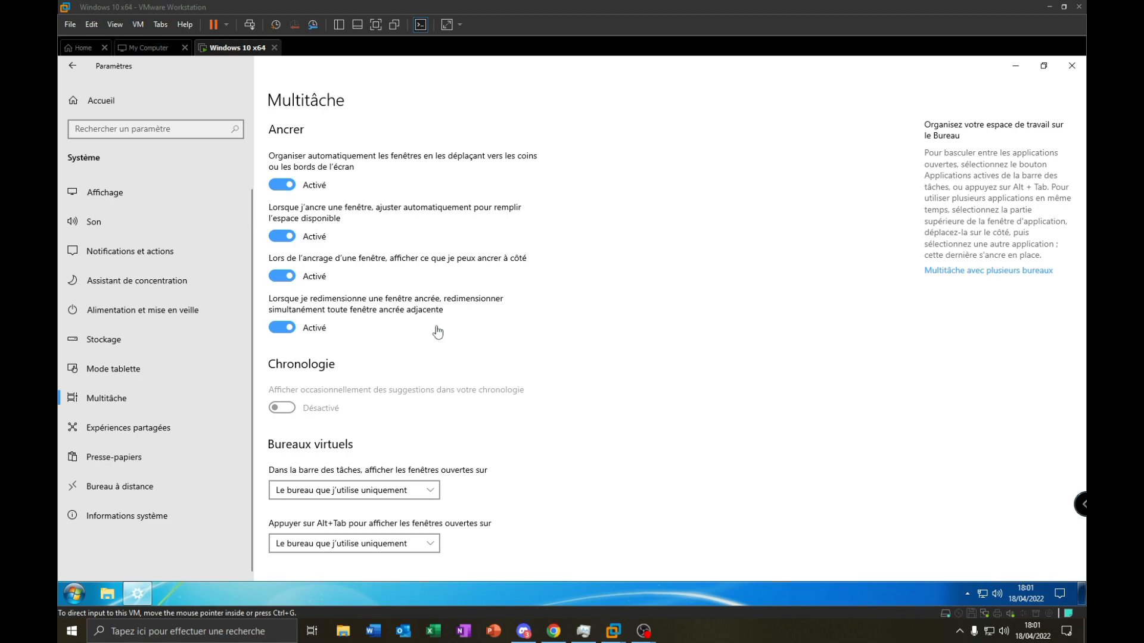
Step: View the host's open windows and desktops, return to the virtual machine, and show the Applications actives button on its taskbar
key(super+Tab)
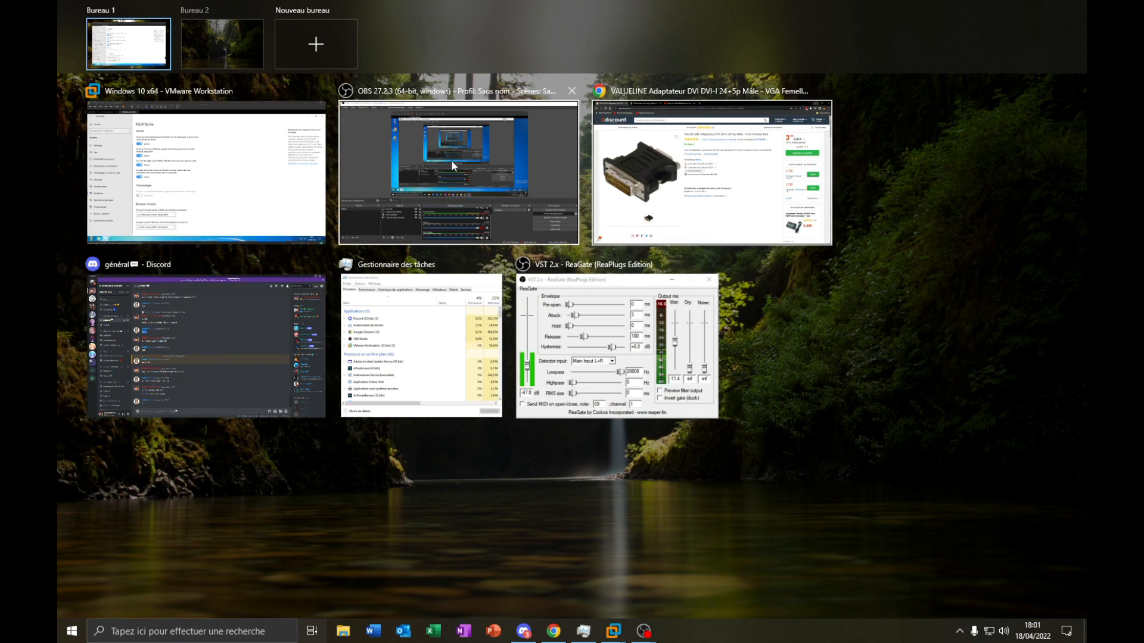
click(160, 119)
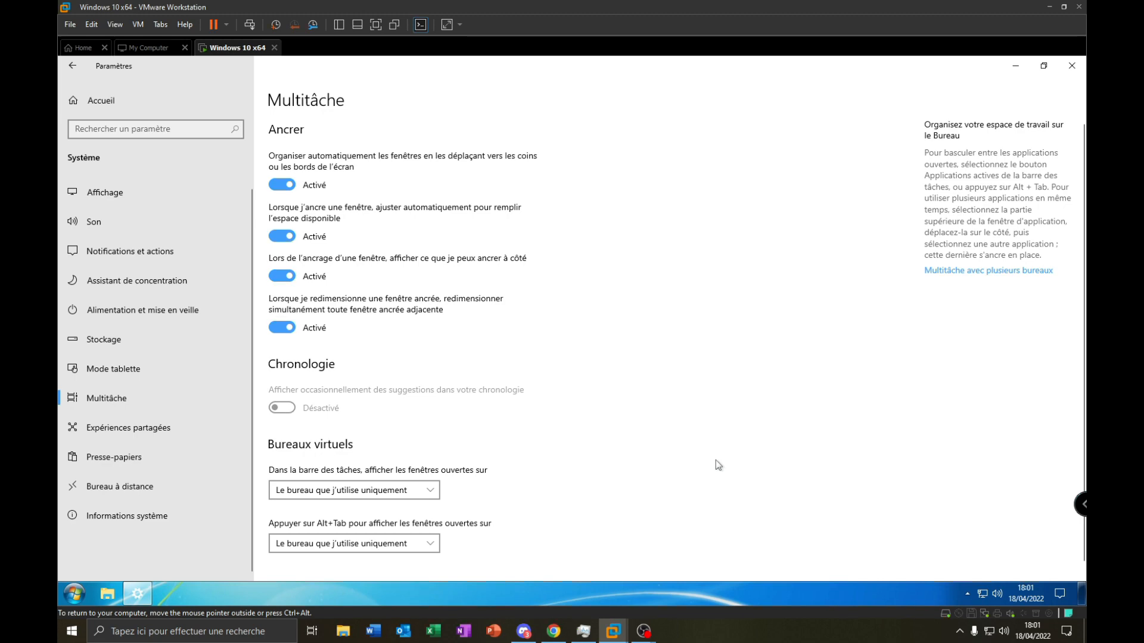
right_click(609, 590)
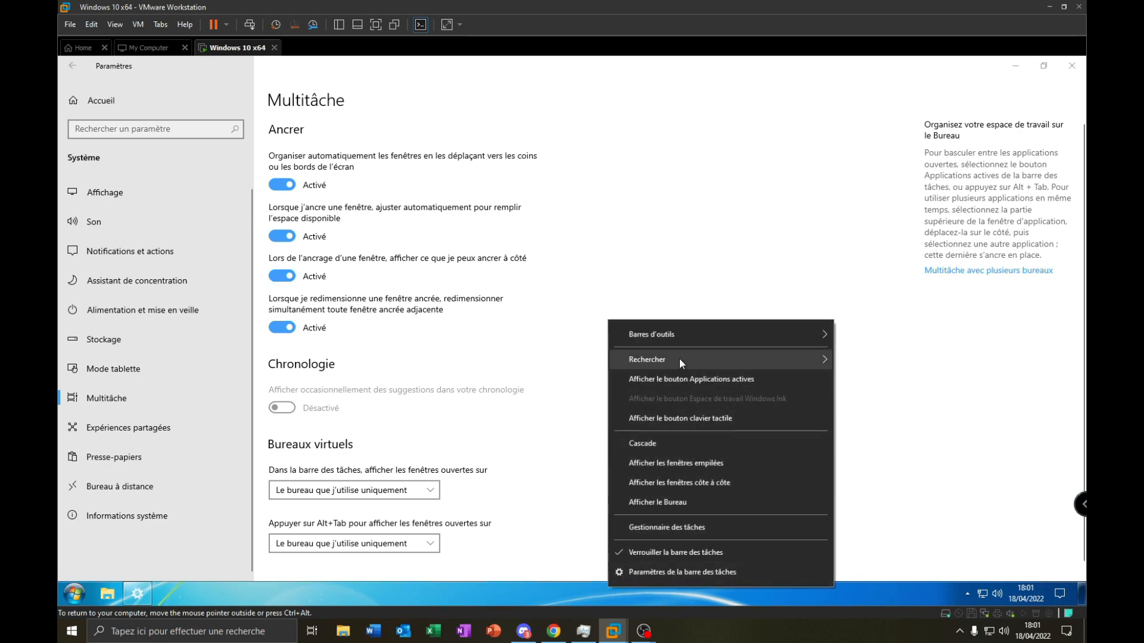
click(673, 380)
Step: Add a second virtual desktop in Task View and try moving the Settings window between Bureau 1 and Bureau 2
click(113, 590)
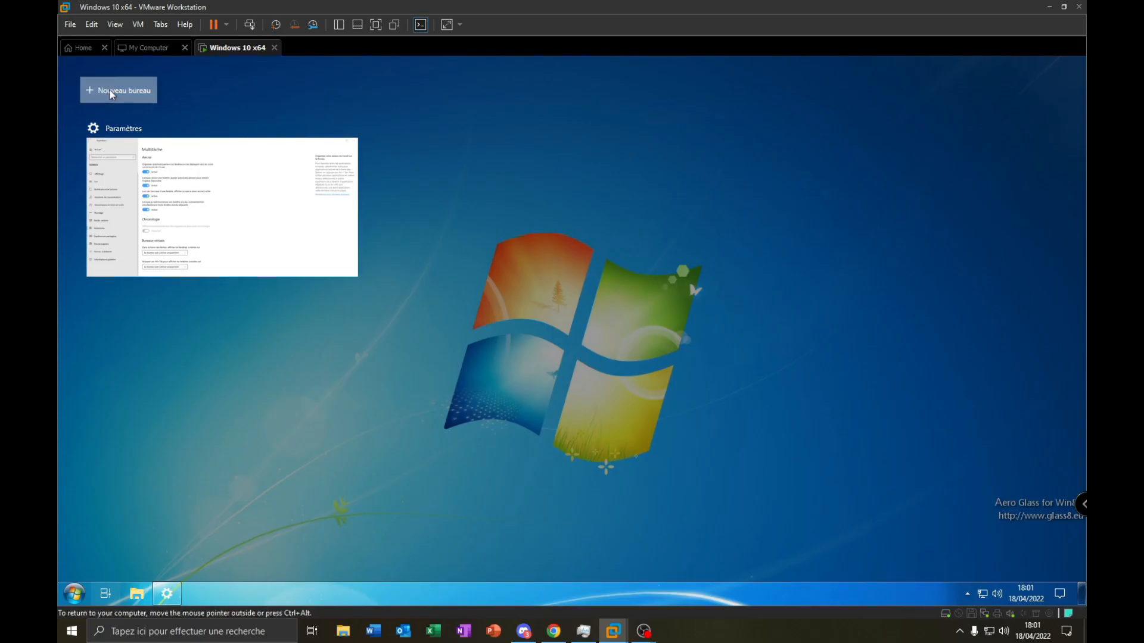
click(116, 91)
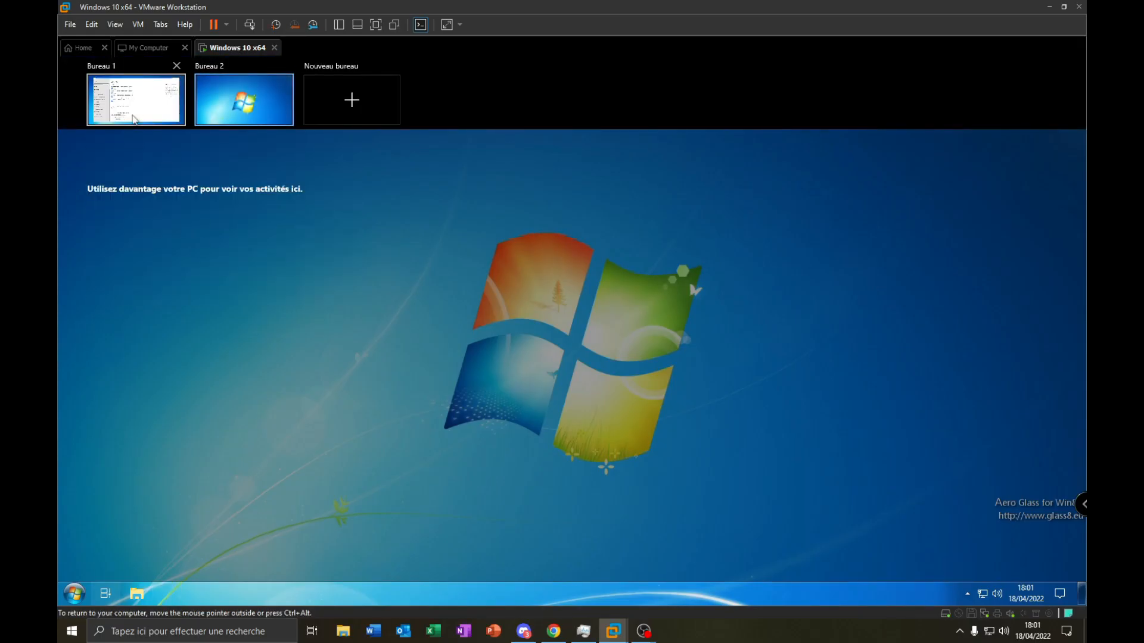
click(132, 116)
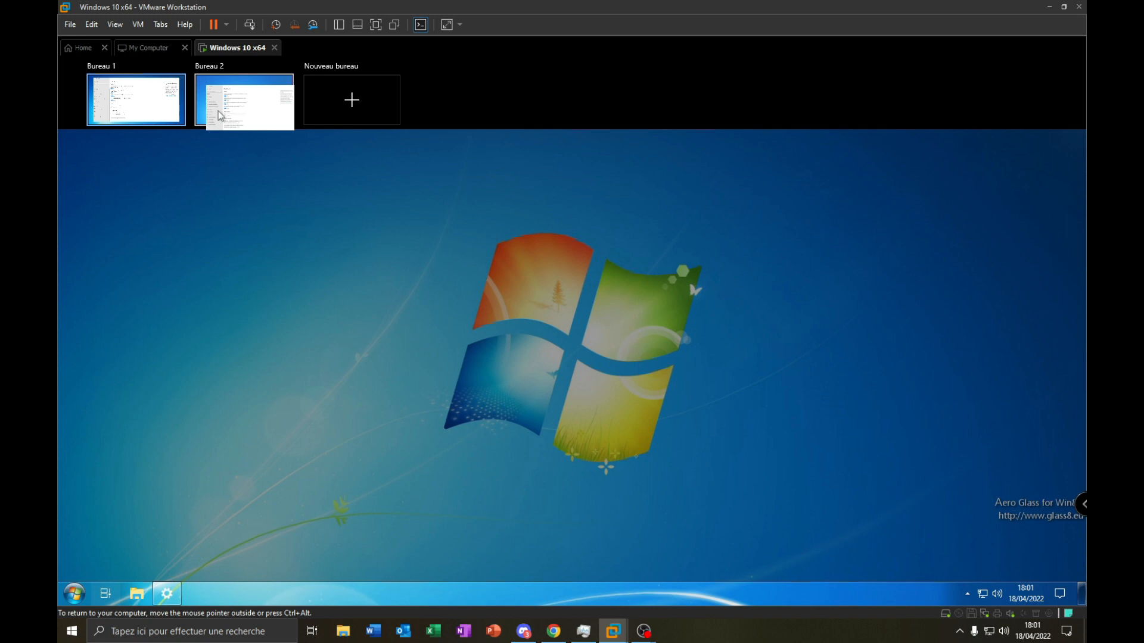
drag(243, 103, 206, 215)
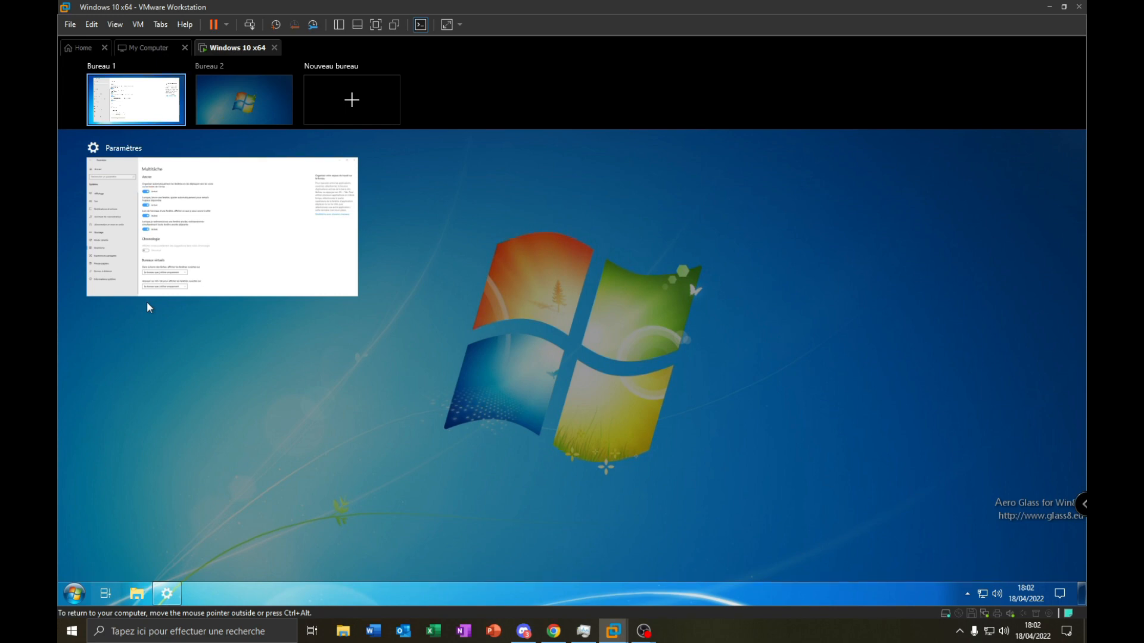
mouse_move(267, 261)
mouse_down()
mouse_move(354, 292)
mouse_move(268, 261)
mouse_up()
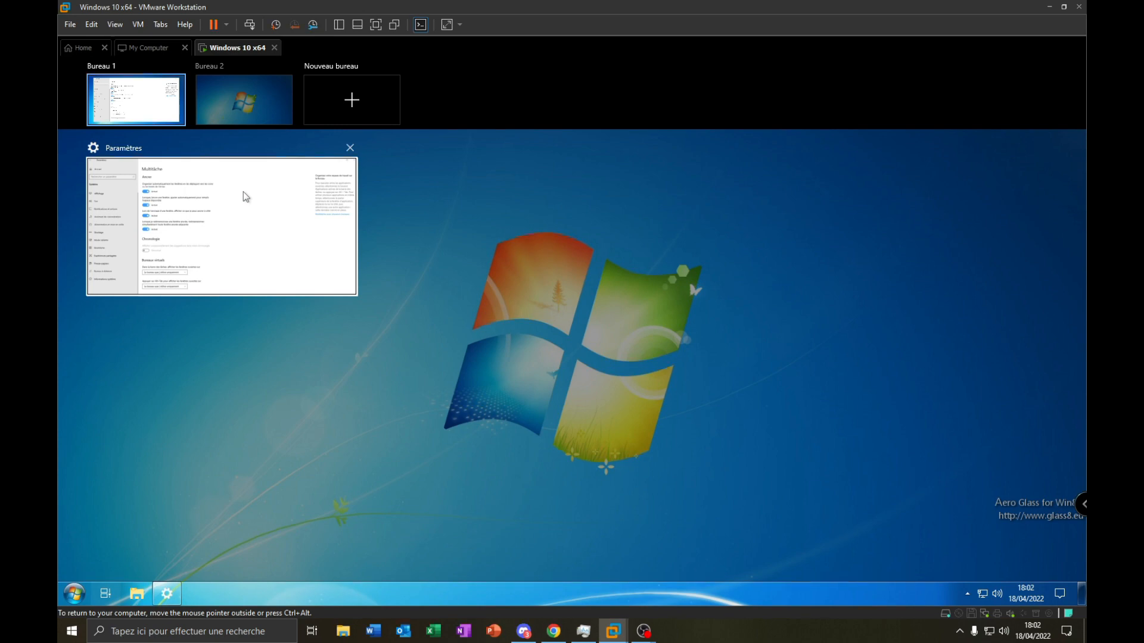
Step: Switch back and forth between Bureau 1 and Bureau 2, ending on Bureau 1 with the Multitâche settings
key(ctrl+super+Right)
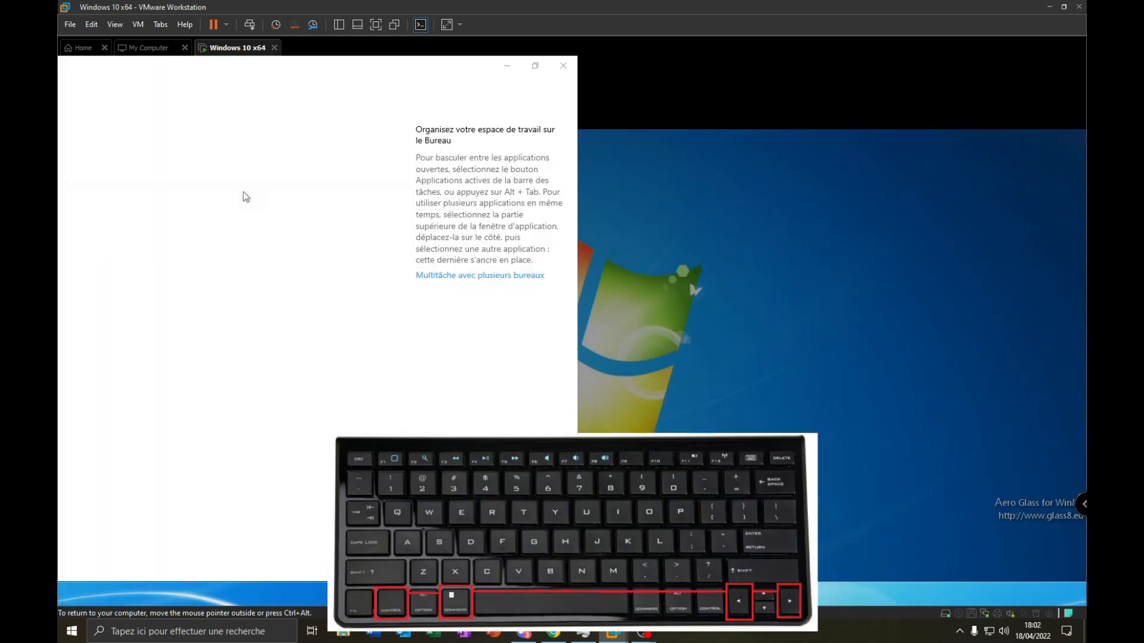
key(ctrl+super+Left)
key(ctrl+super+Right)
key(ctrl+super+Left)
key(ctrl+super+Right)
key(ctrl+super+Left)
key(ctrl+super+Right)
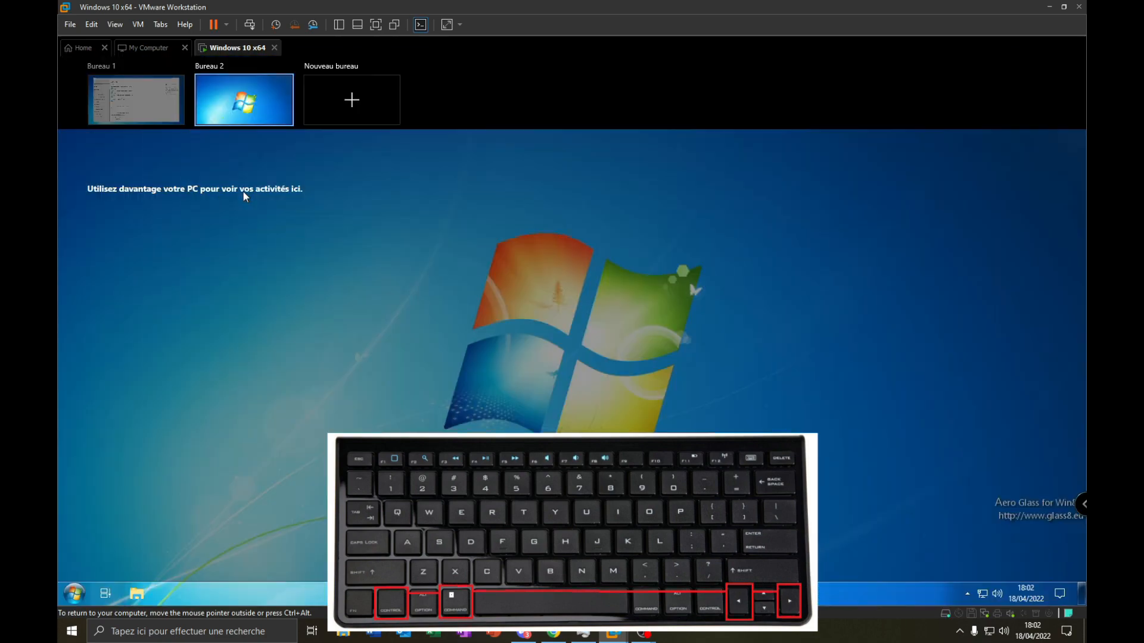
key(ctrl+super+Left)
key(super+Tab)
click(116, 102)
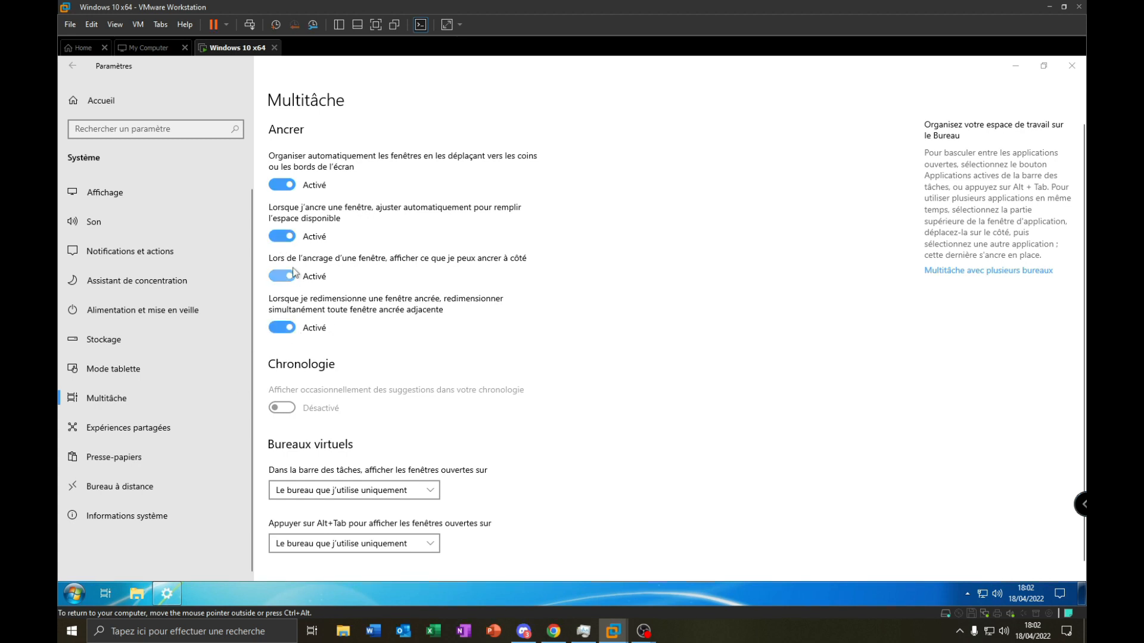
Step: Turn off automatic resizing to fill available space for snapped windows, and test snapping the Settings window before leaving it floating mid-desktop
click(288, 238)
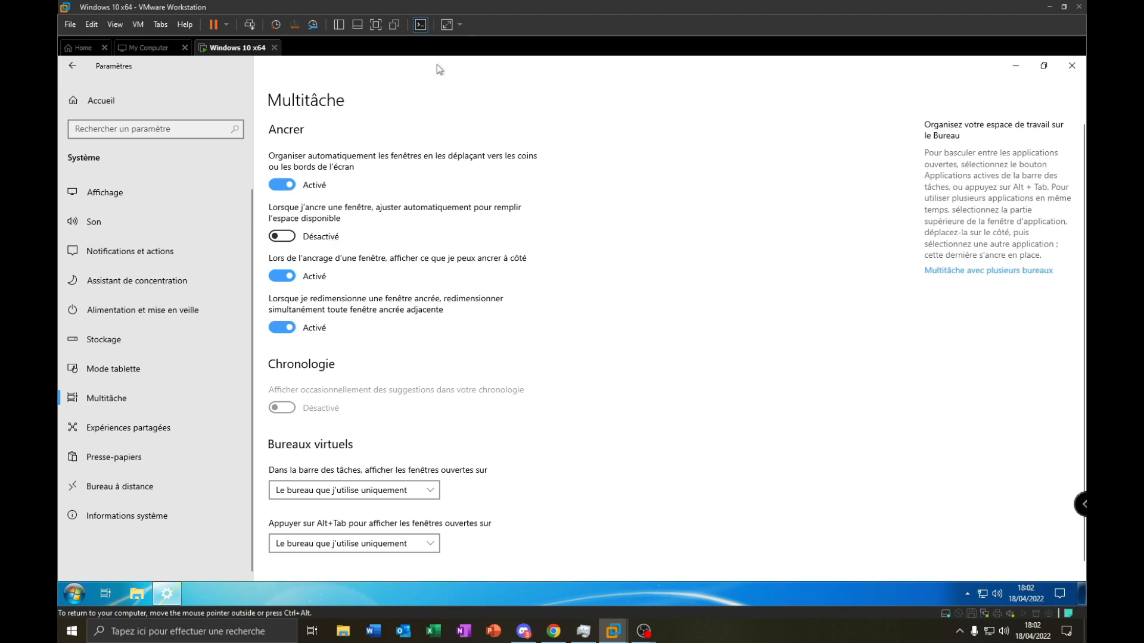
drag(439, 69, 59, 194)
drag(299, 70, 519, 57)
drag(262, 65, 59, 173)
drag(186, 84, 1086, 143)
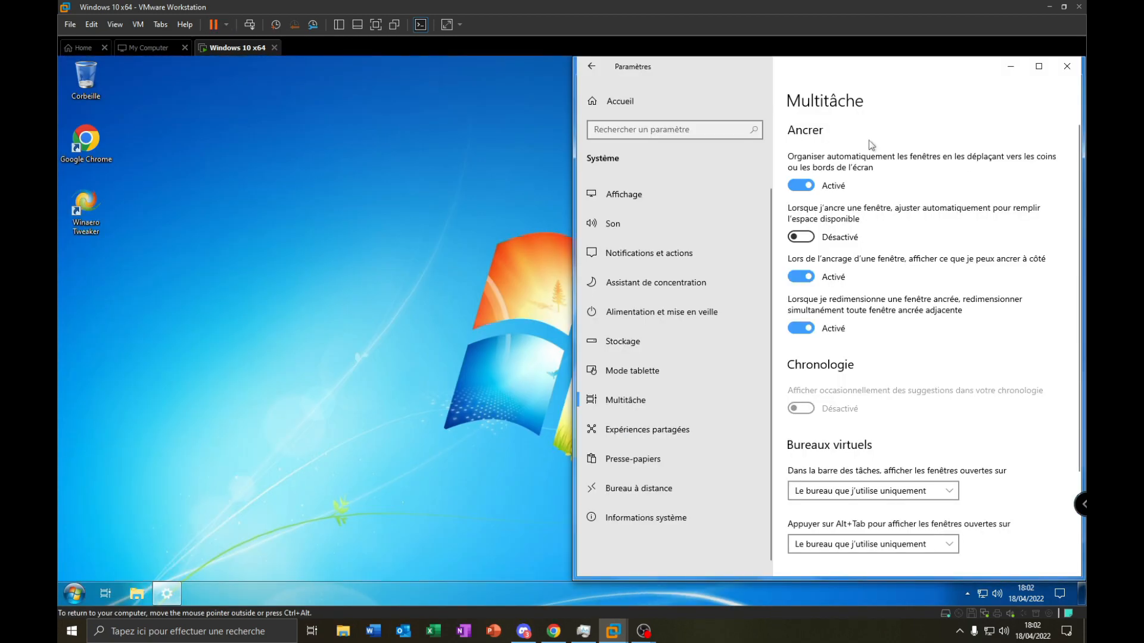
drag(800, 75, 471, 116)
Step: In the Expériences partagées settings, turn off Partager entre les appareils
click(316, 474)
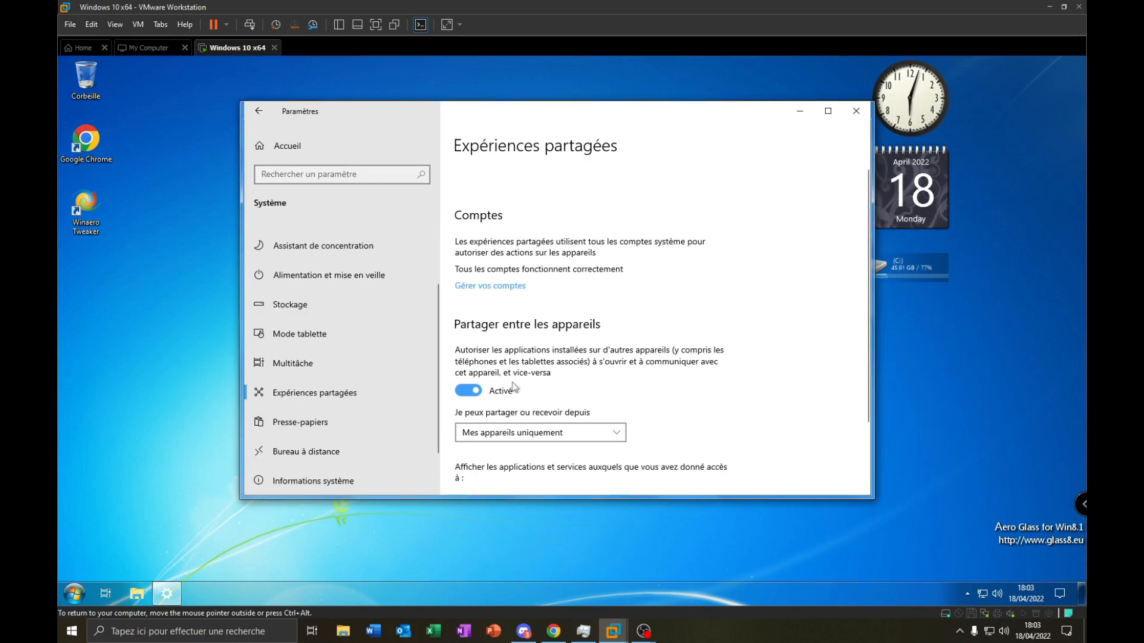
click(477, 392)
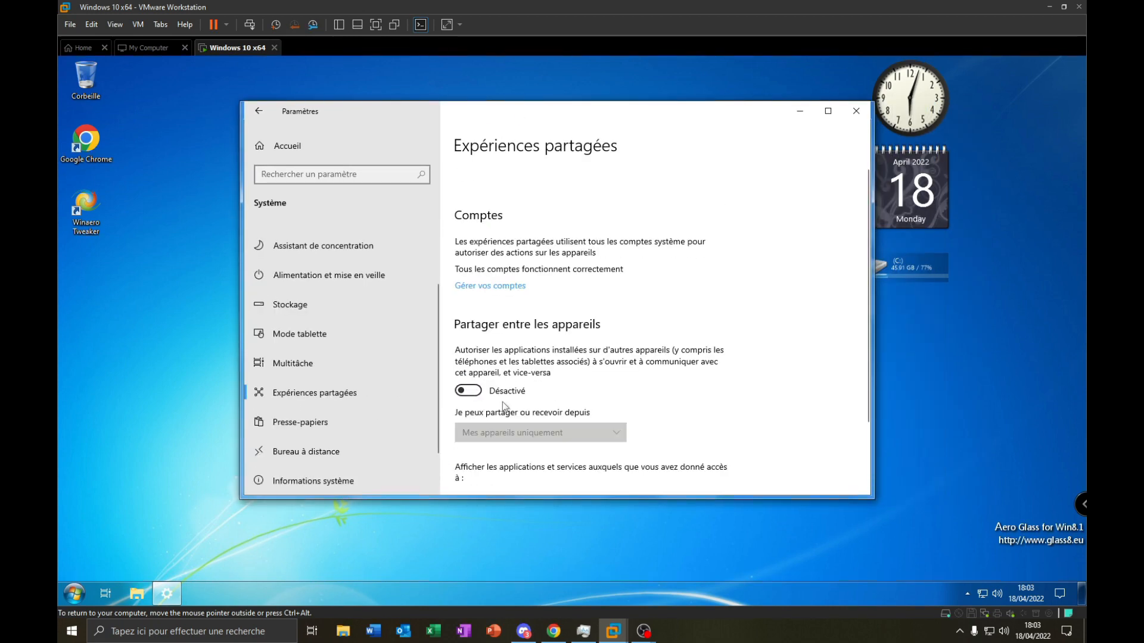
scroll(655, 305, down, 1)
Step: Review the Windows specifications on the Informations système page and return to the Settings home page
scroll(656, 295, up, 2)
scroll(658, 288, down, 5)
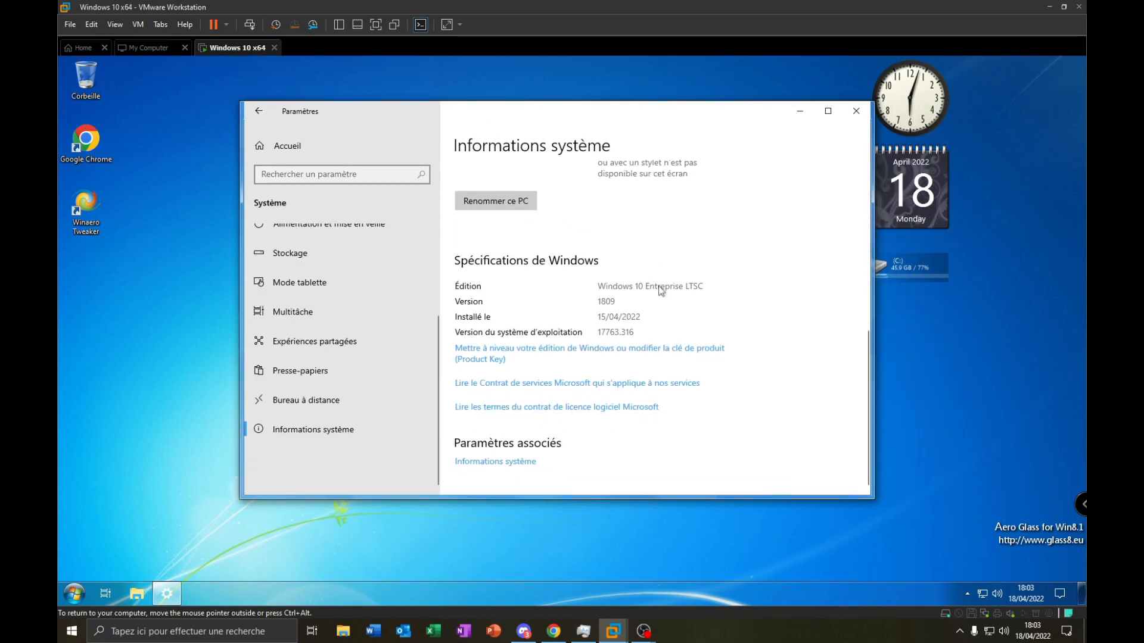
scroll(658, 288, up, 4)
scroll(654, 269, down, 1)
click(356, 154)
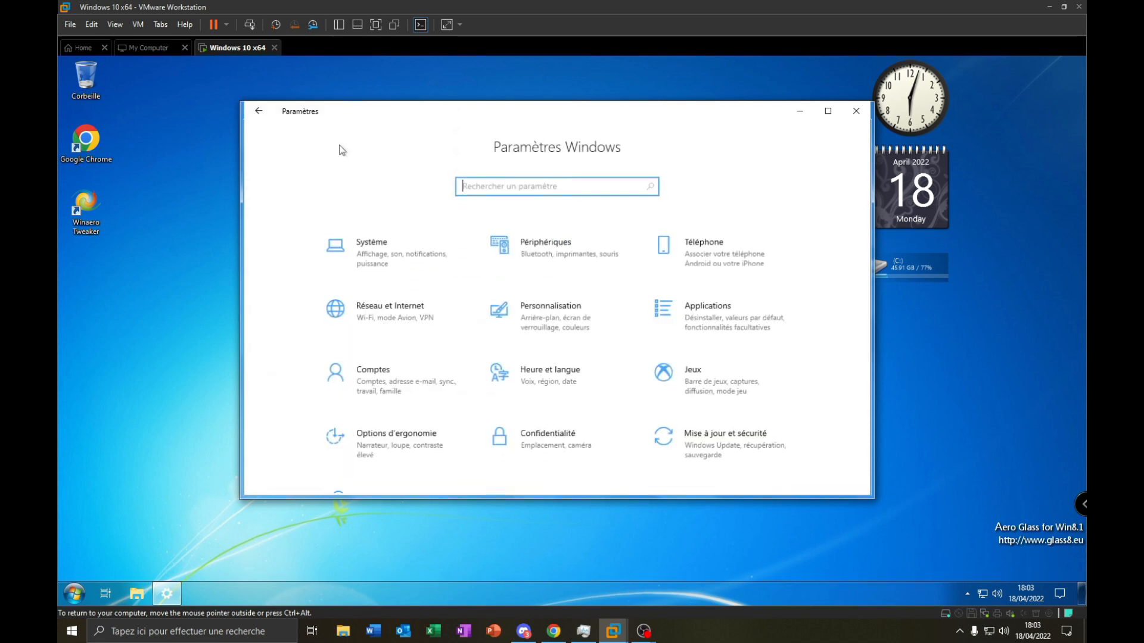
Step: Look over the categories on the Settings home page and close the Settings window
scroll(554, 377, down, 1)
scroll(554, 378, up, 1)
scroll(584, 387, down, 1)
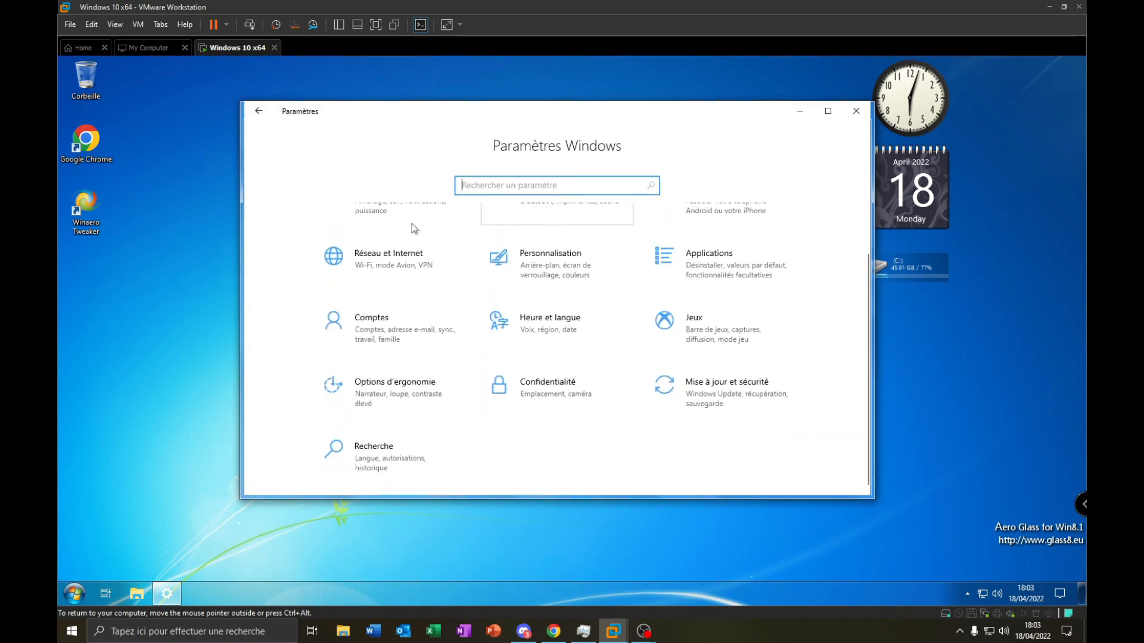
click(856, 111)
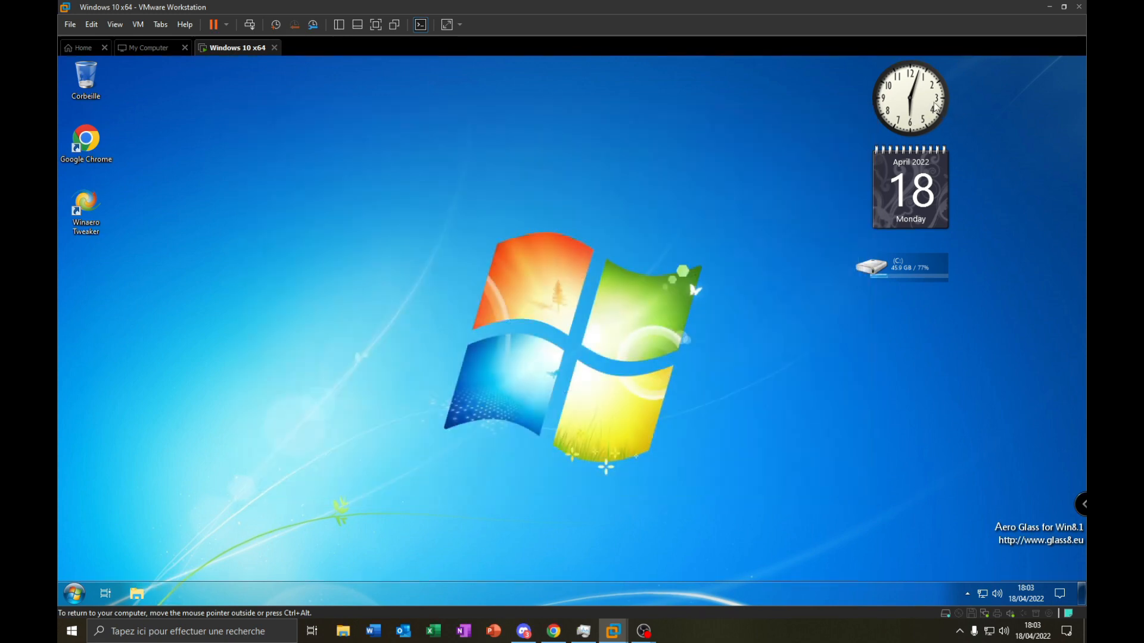
Step: Move the clock, calendar and C: drive gadgets to the right edge of the desktop
drag(934, 108, 1057, 108)
drag(927, 188, 1049, 188)
mouse_move(923, 267)
mouse_down()
mouse_move(1081, 279)
mouse_move(1046, 252)
mouse_up()
mouse_move(829, 127)
mouse_down()
mouse_move(267, 543)
mouse_move(282, 522)
mouse_up()
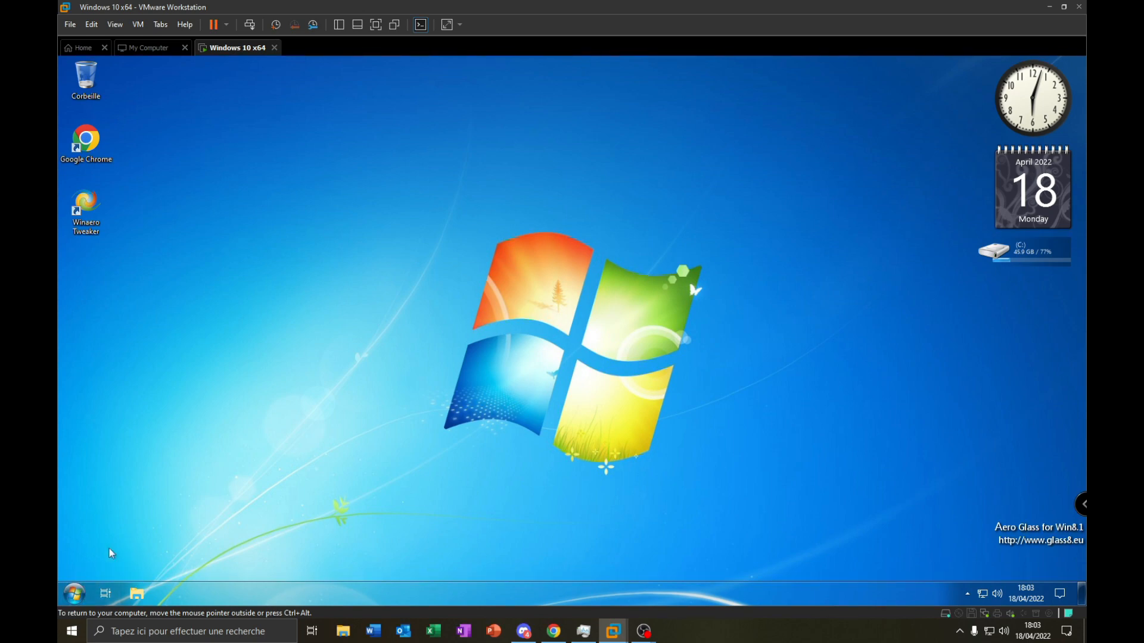
Step: Open the user's temporary files folder through the Run dialog with %temp%
click(75, 592)
click(76, 592)
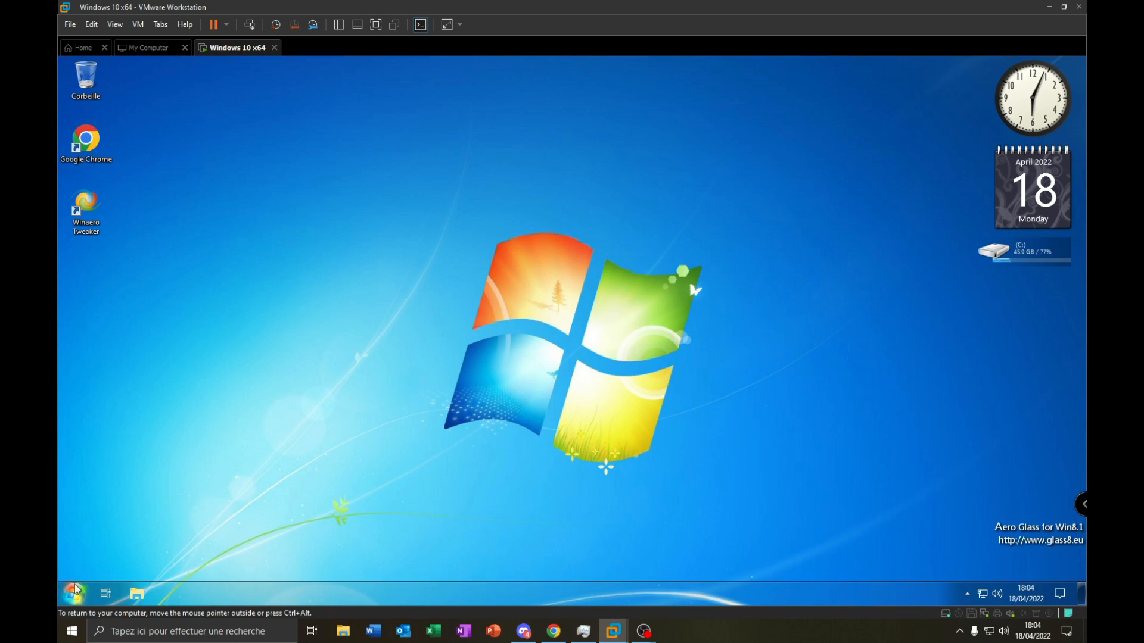
key(super+r)
text(%)
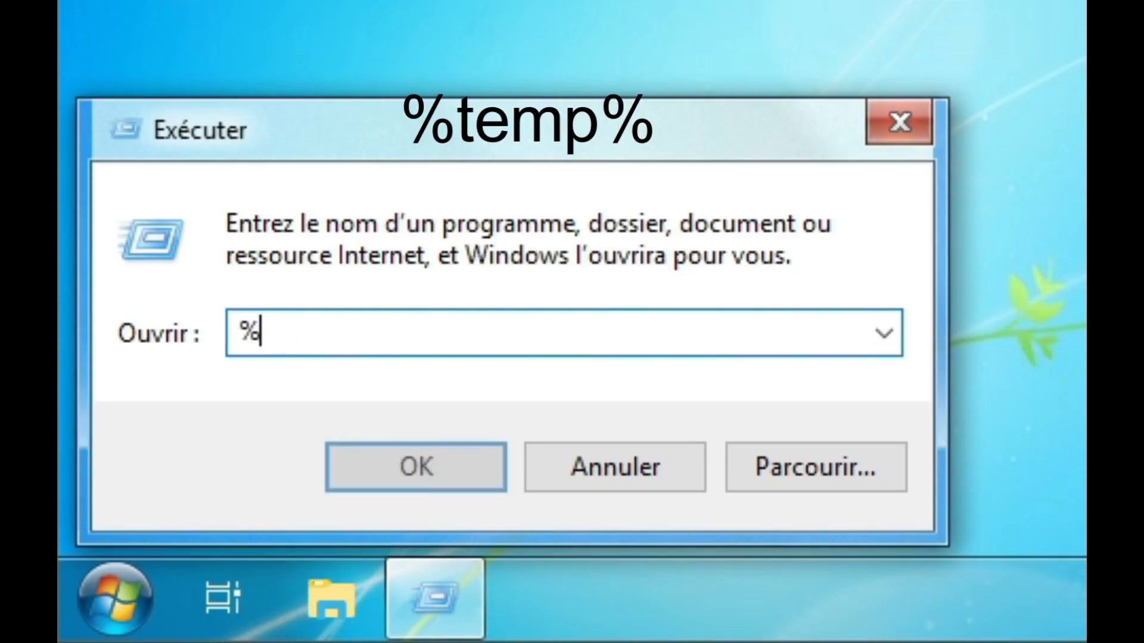
text(temp%)
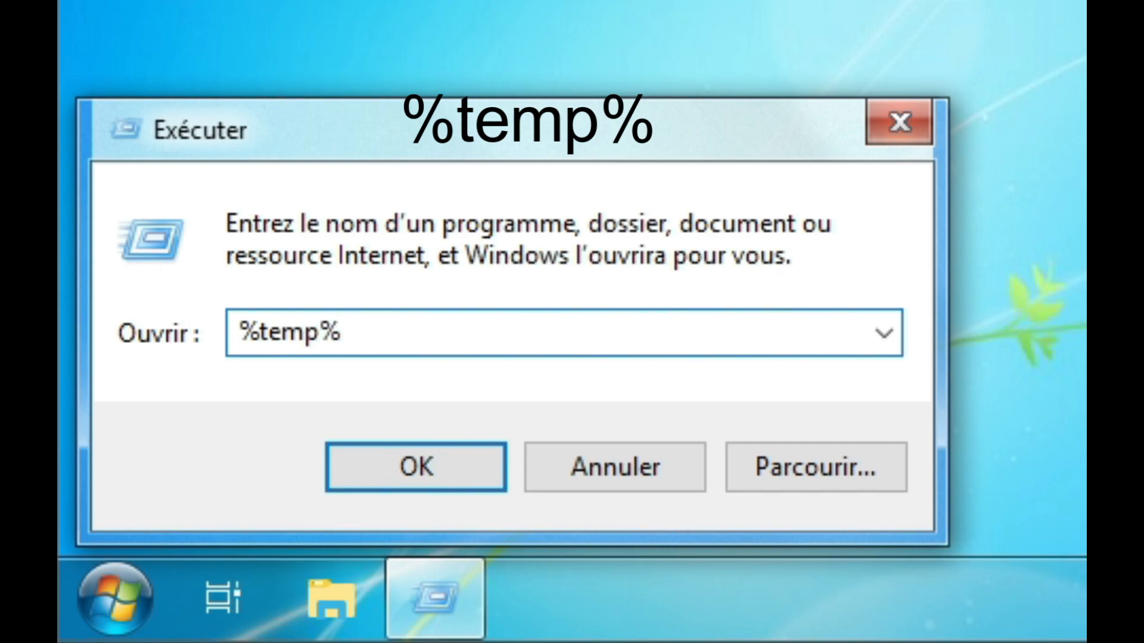
key(Return)
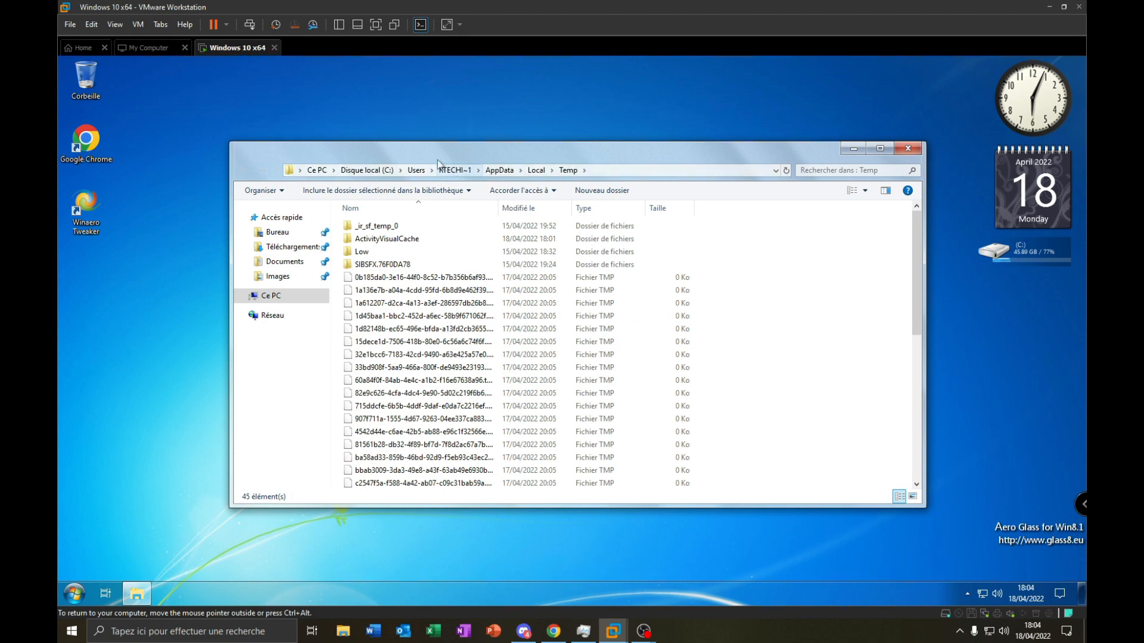
Step: Maximize the Temp folder window and delete all the files and folders in it
scroll(867, 208, down, 8)
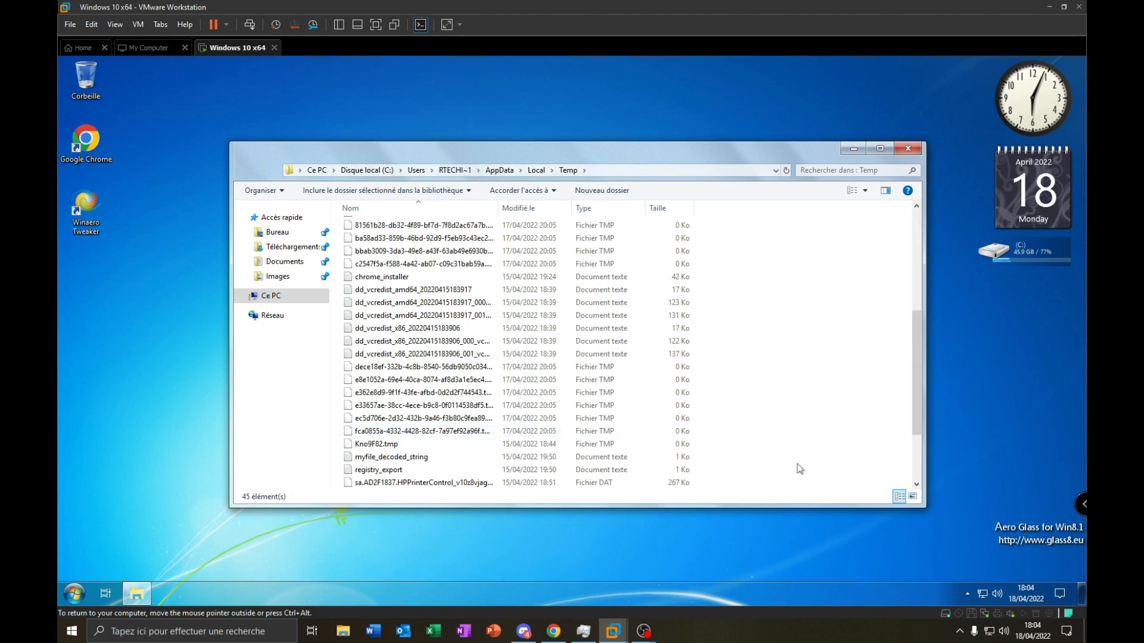
click(880, 149)
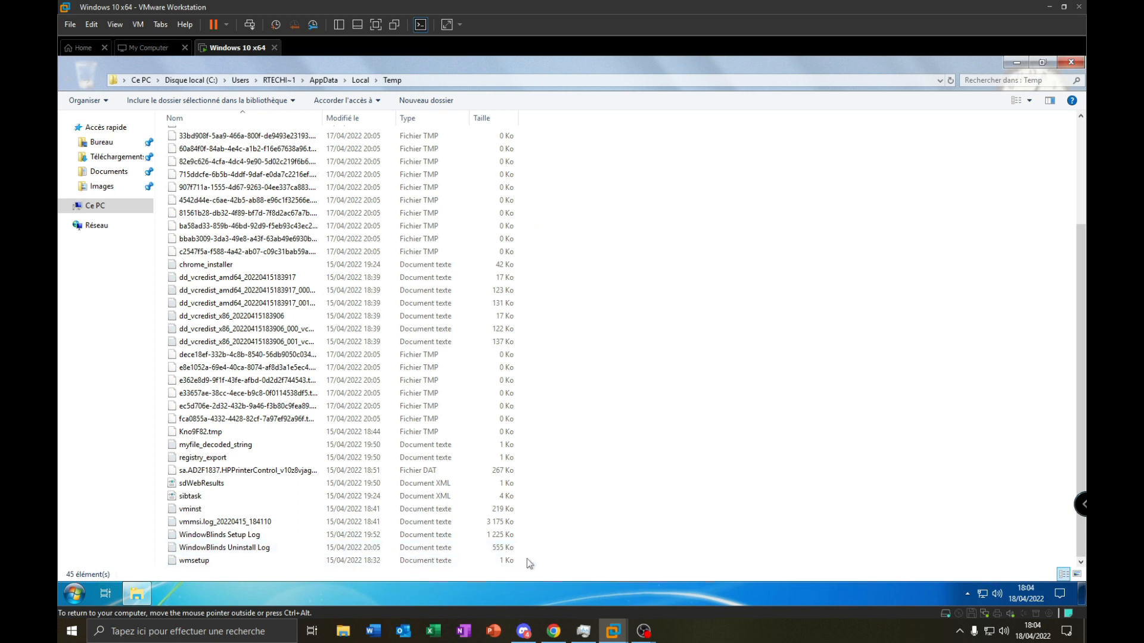
click(326, 294)
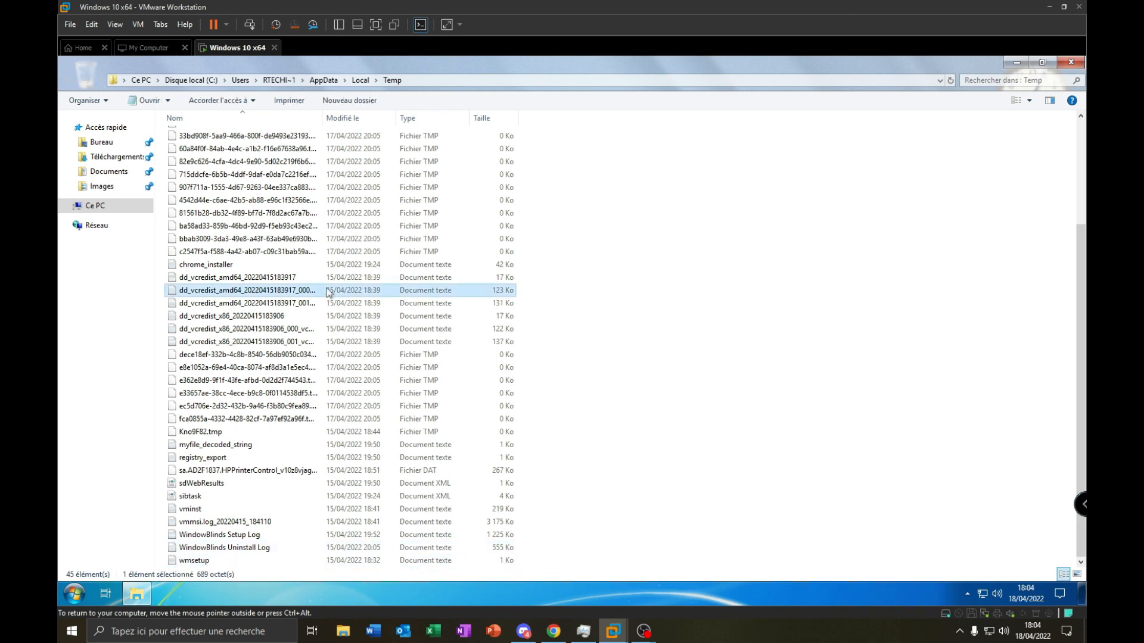
key(ctrl+a)
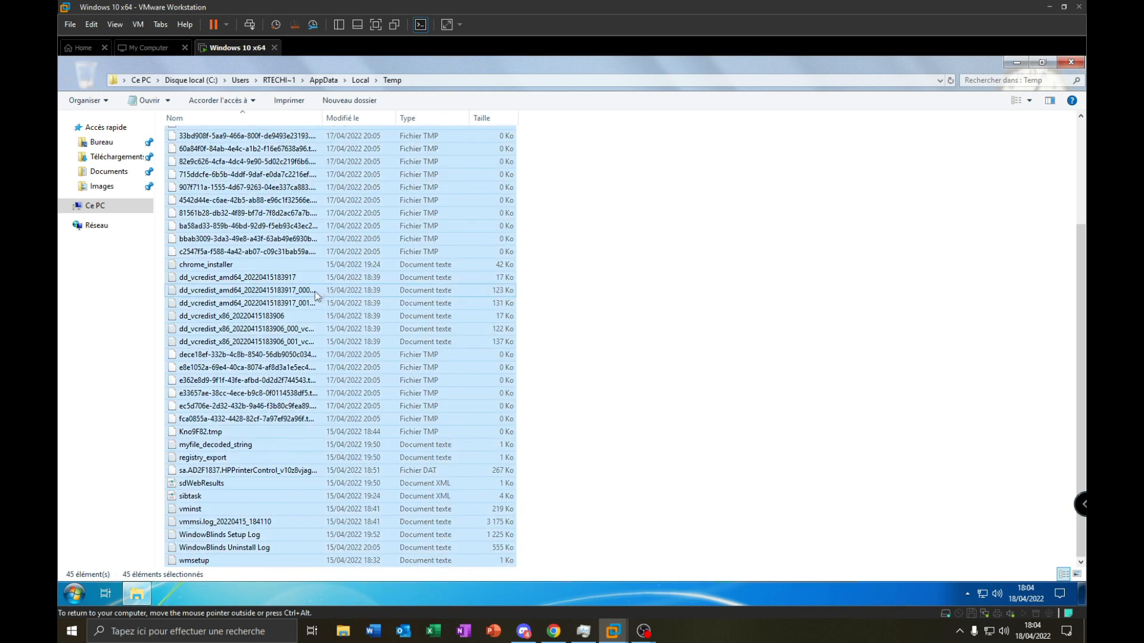
key(Delete)
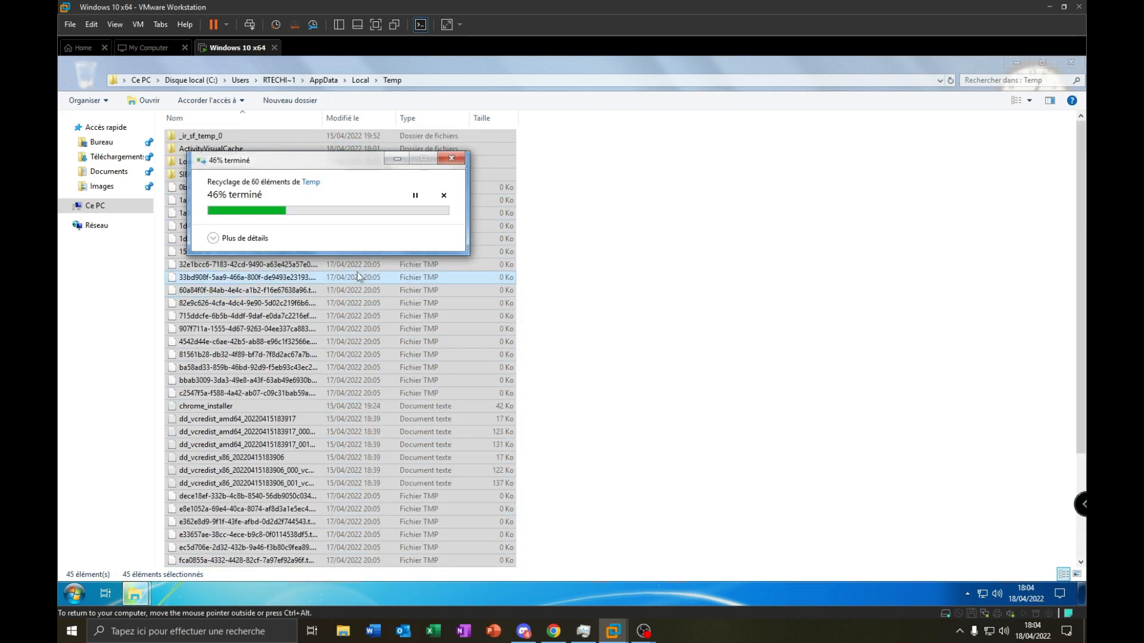
drag(306, 159, 538, 225)
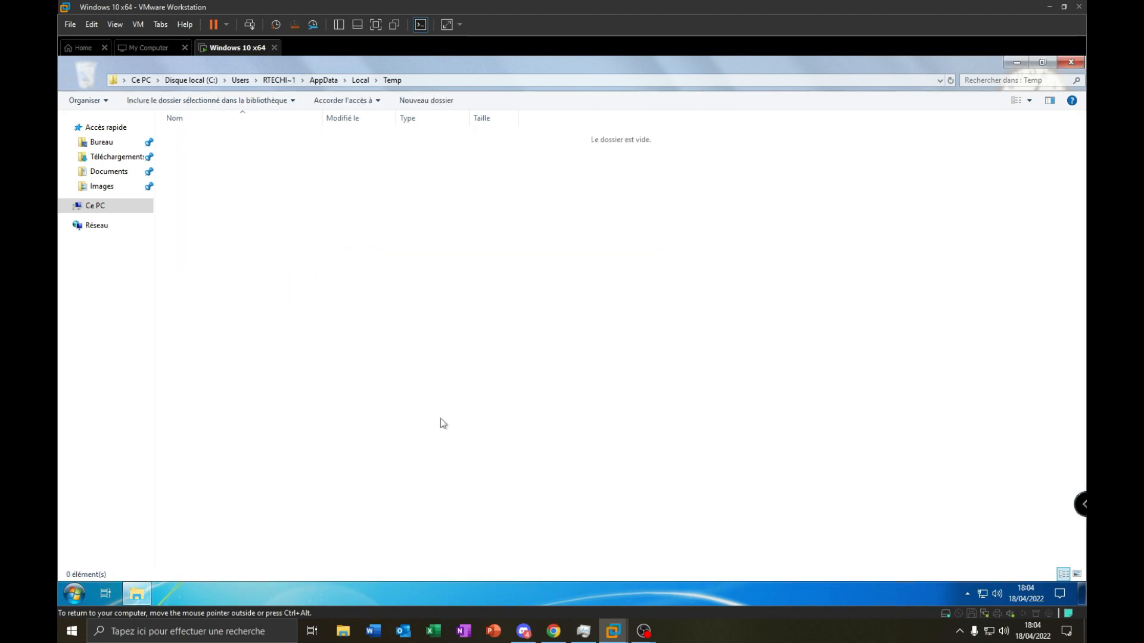
drag(455, 429, 611, 314)
Step: Restore the Temp window to its smaller size and empty the Corbeille on the desktop
click(1041, 62)
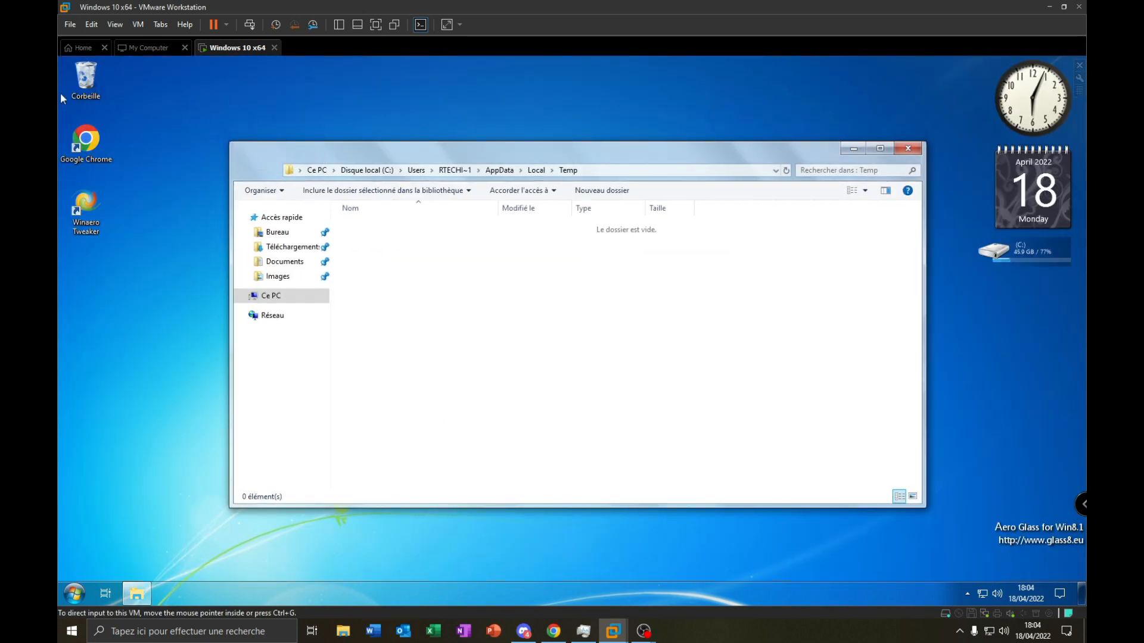
click(81, 75)
right_click(80, 70)
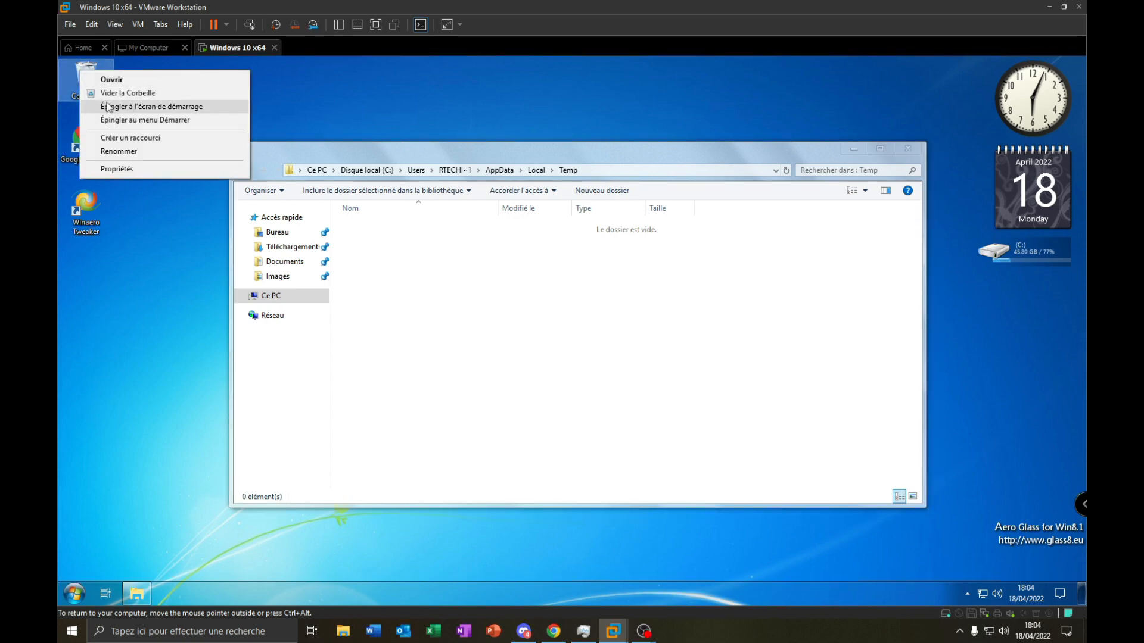
click(383, 98)
drag(742, 243, 281, 485)
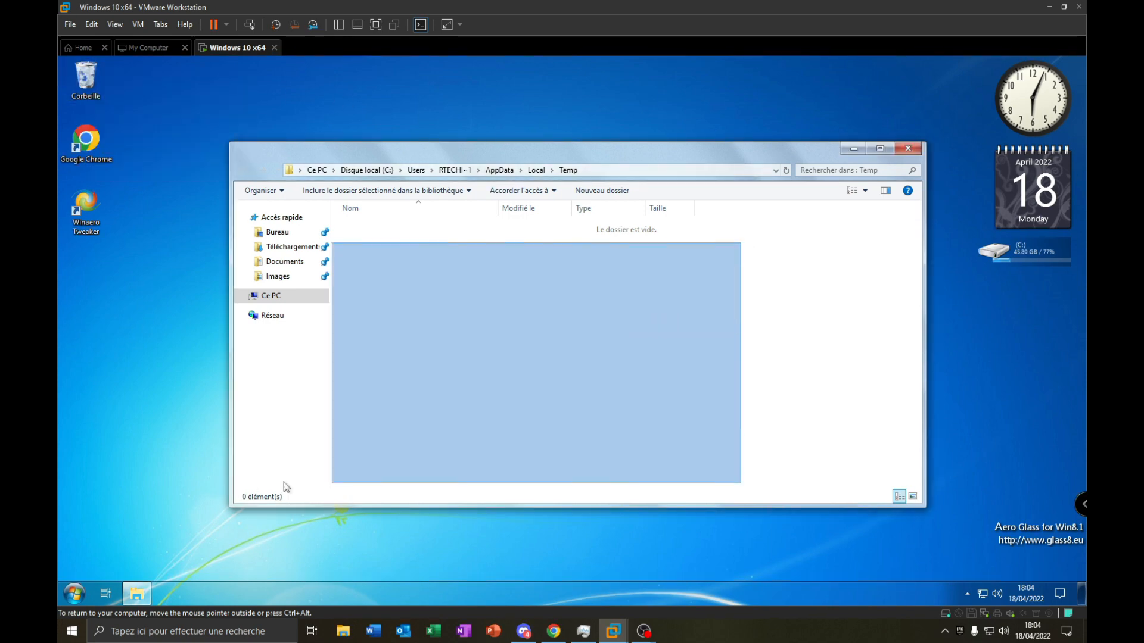
Step: Browse the folders in AppData\Local, look inside StartIsBack and its Cache folder, and return to Local
key(alt+Up)
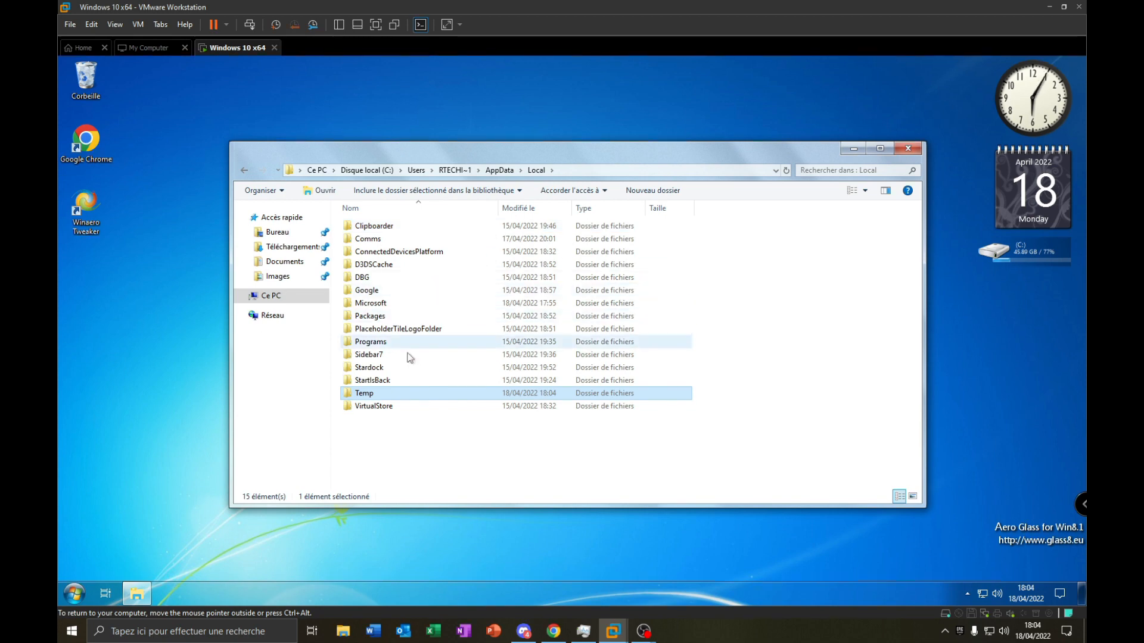
click(389, 380)
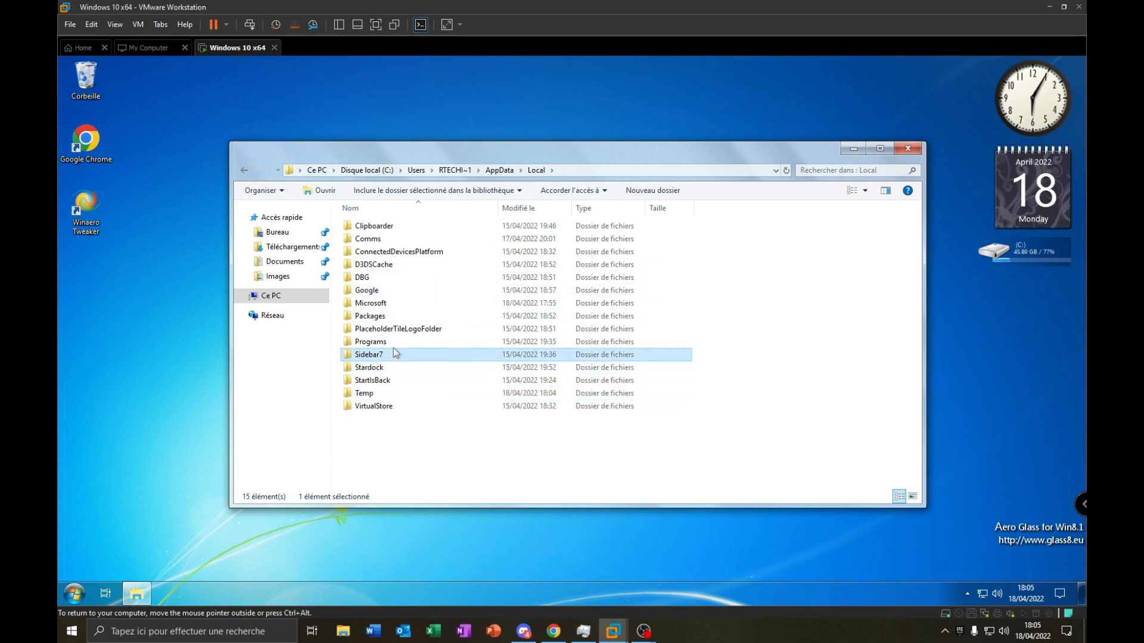
click(389, 290)
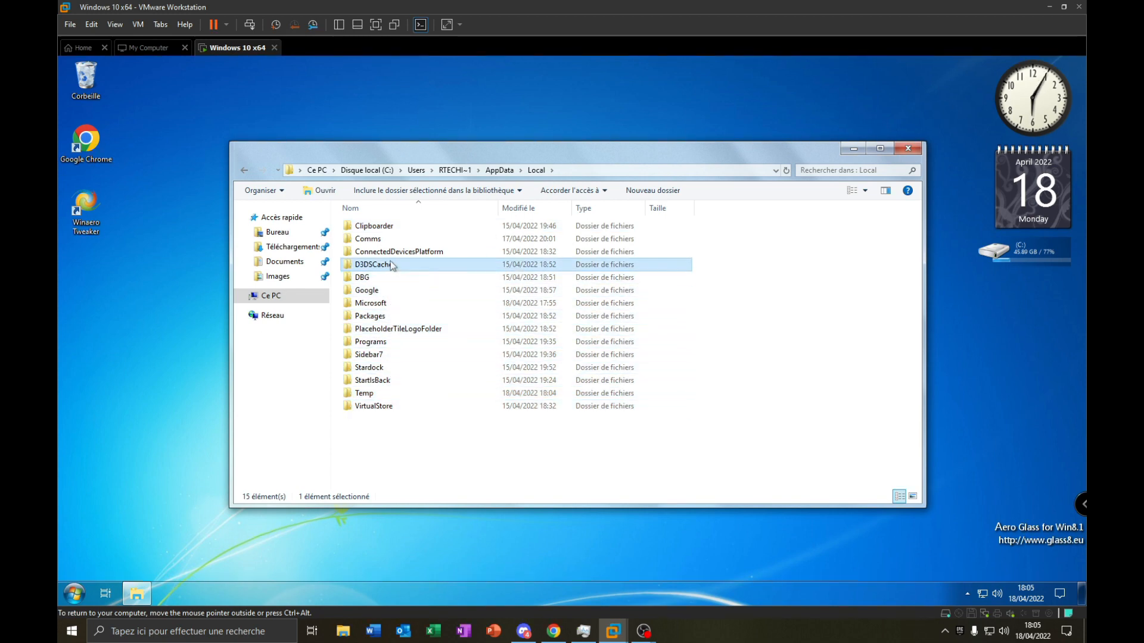
click(386, 226)
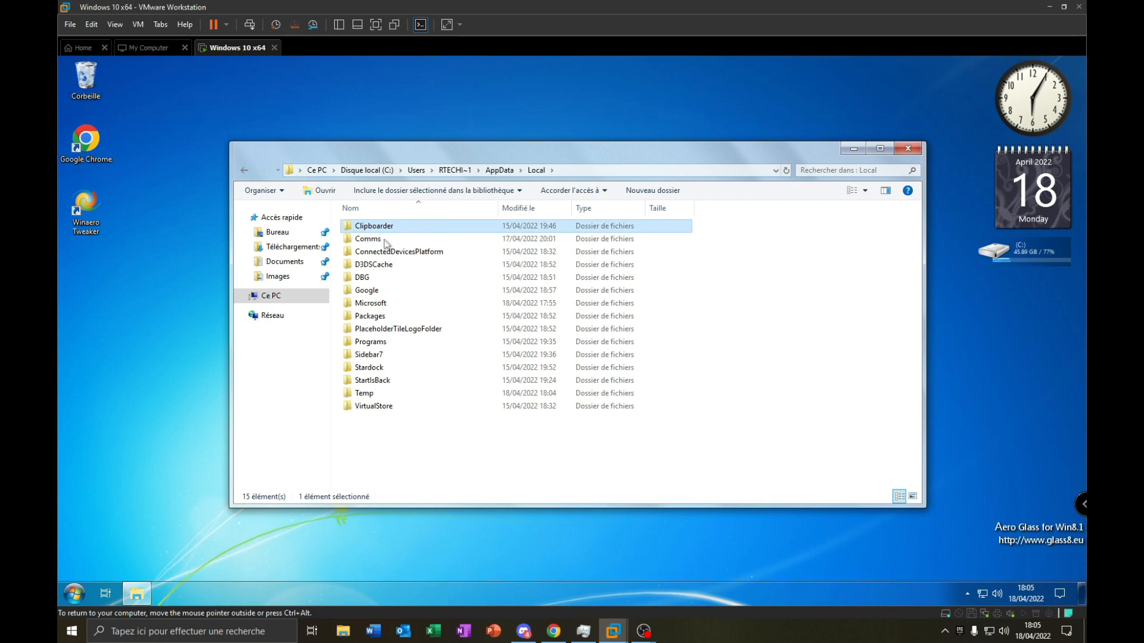
click(417, 378)
click(403, 380)
double_click(430, 383)
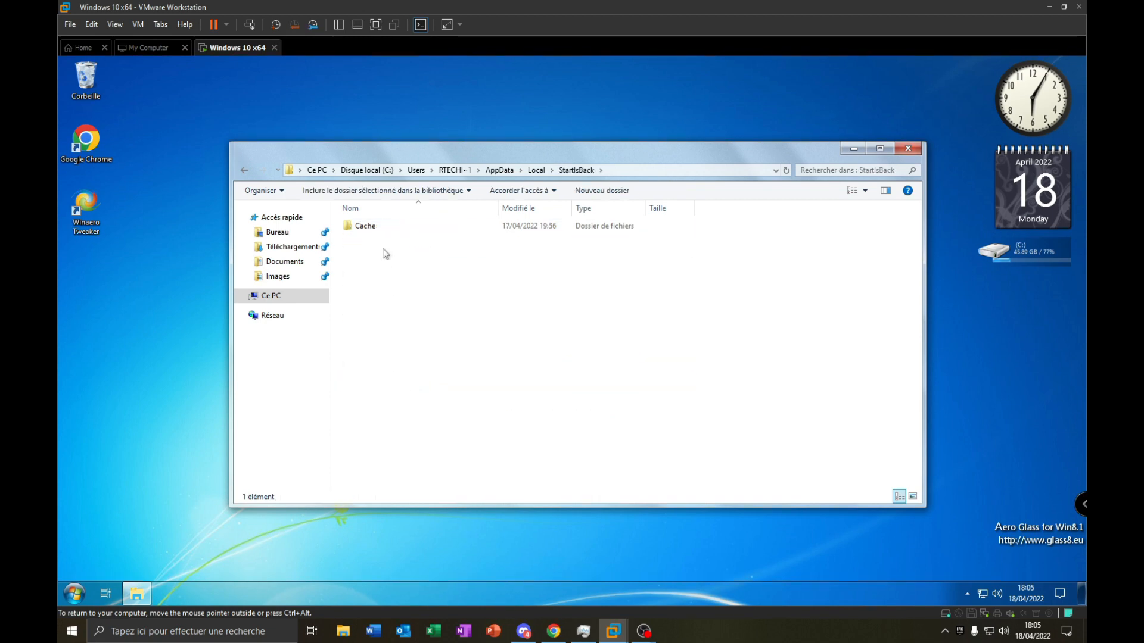
double_click(389, 228)
drag(407, 310, 374, 227)
key(alt+Left)
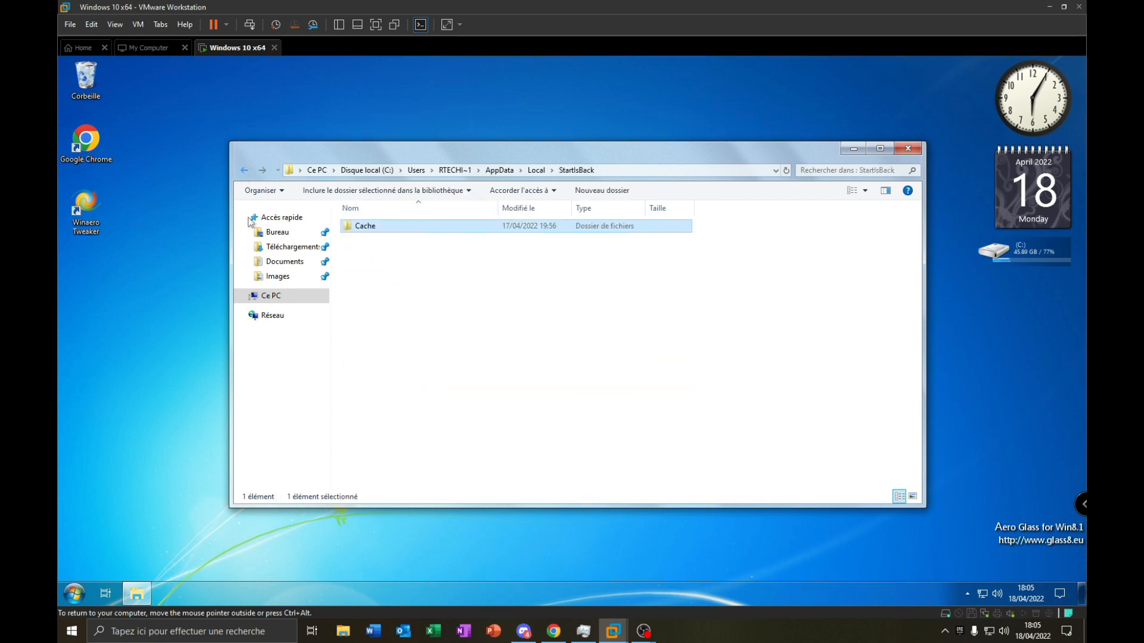
click(245, 169)
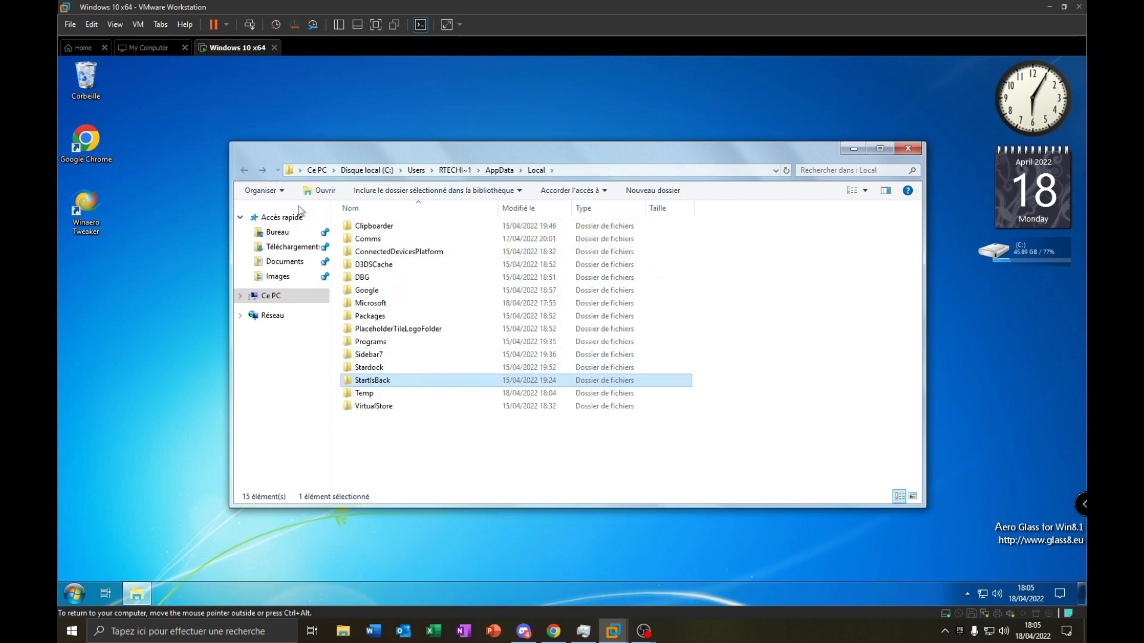
Step: Open the History folder under Microsoft\Windows in Local and delete the La semaine dernière and Aujourd'hui entries
double_click(371, 304)
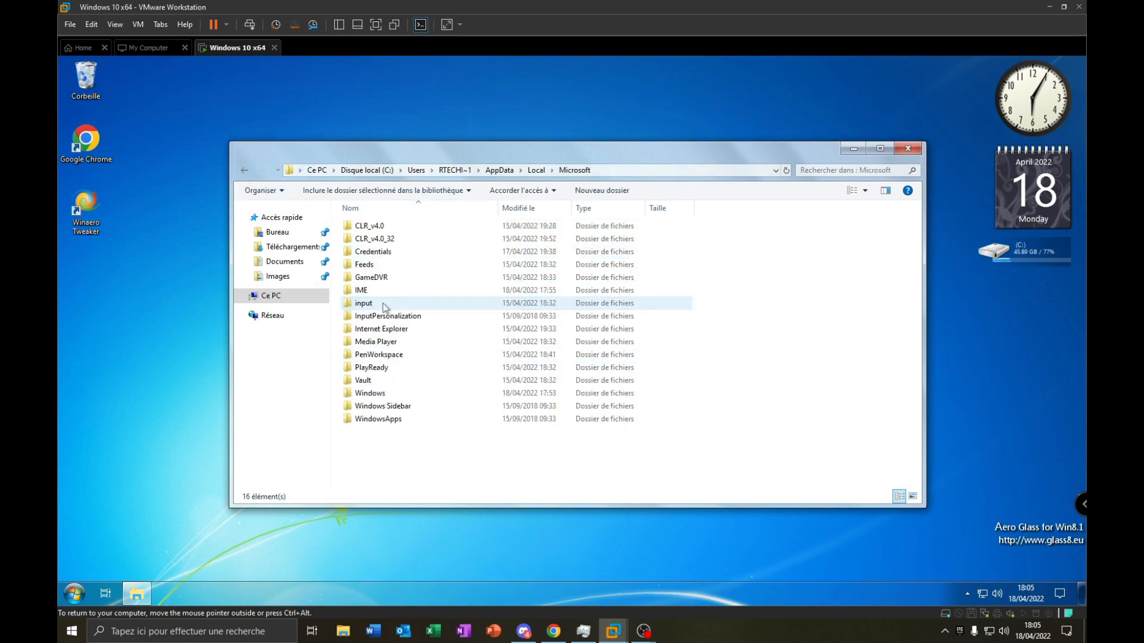
double_click(396, 392)
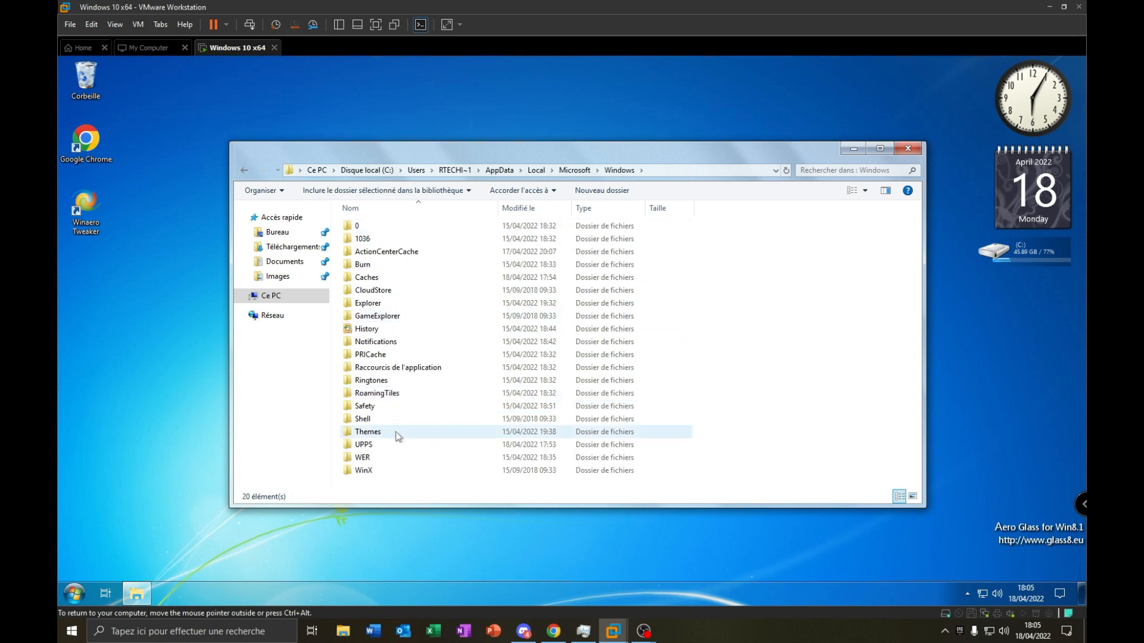
click(384, 331)
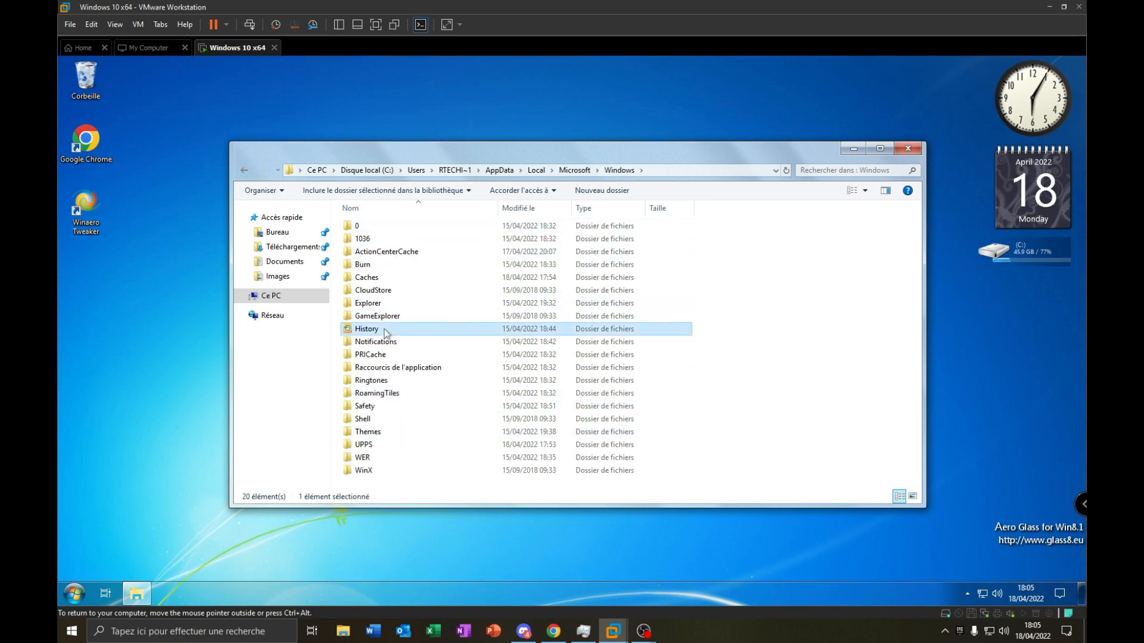
double_click(385, 331)
key(Delete)
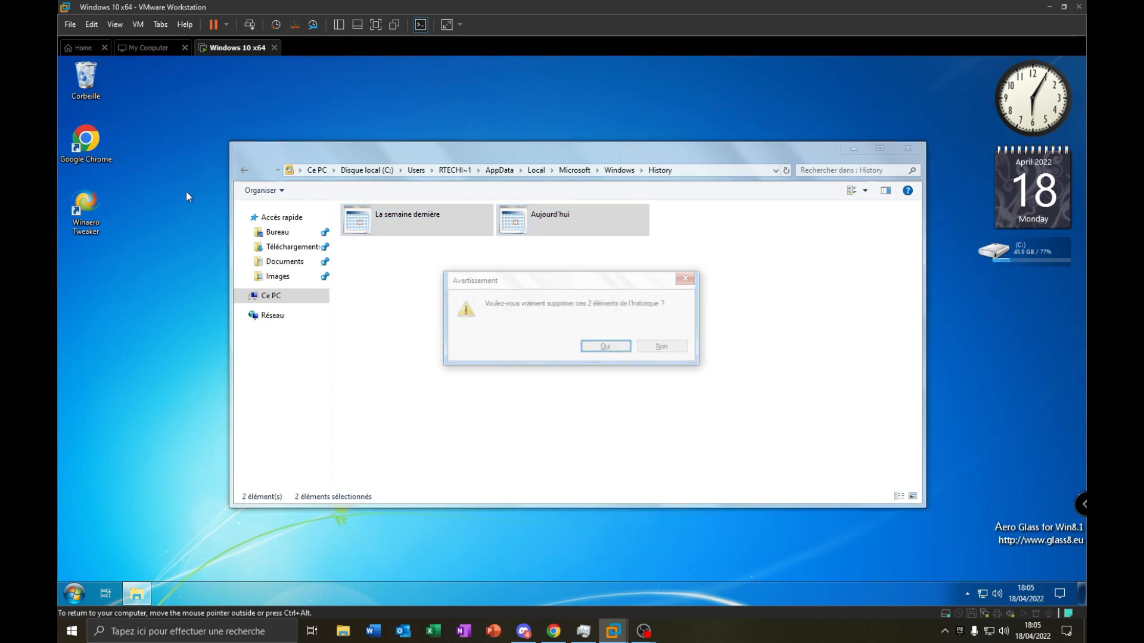
click(606, 347)
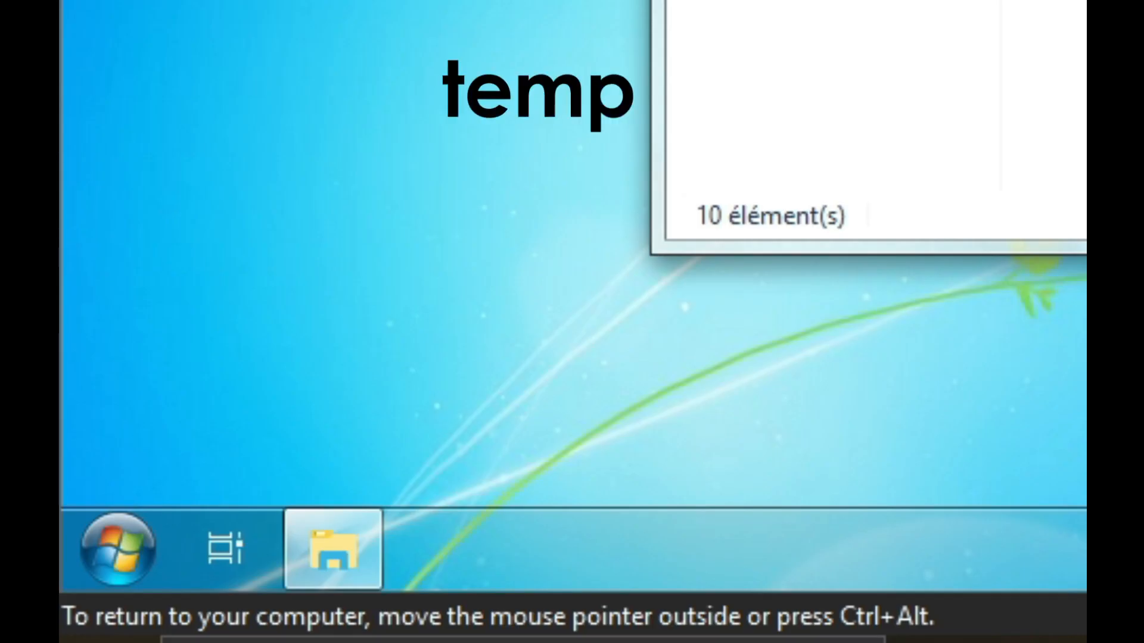
Step: Open the Windows Temp folder through the Run dialog with temp, and grant permanent access to it
key(super+r)
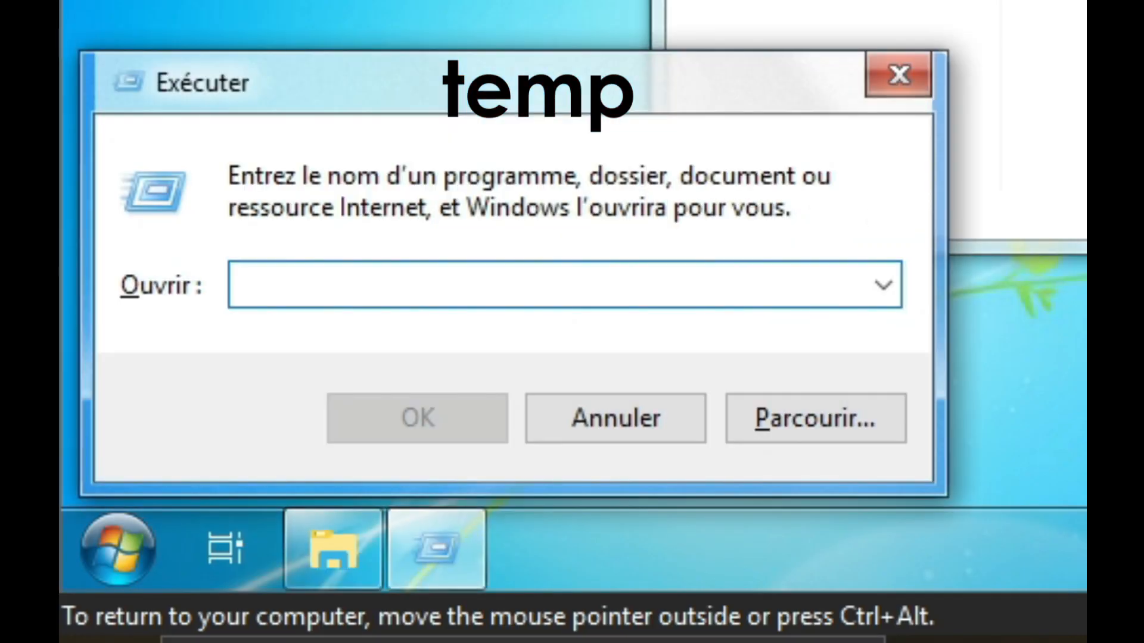
text(temp*)
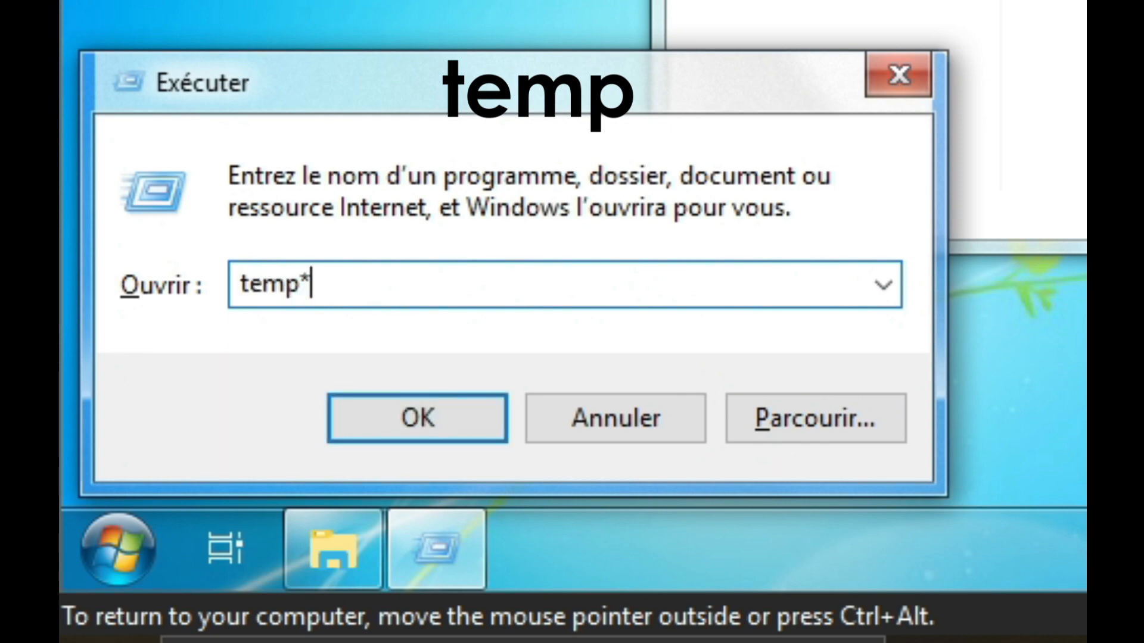
key(Return)
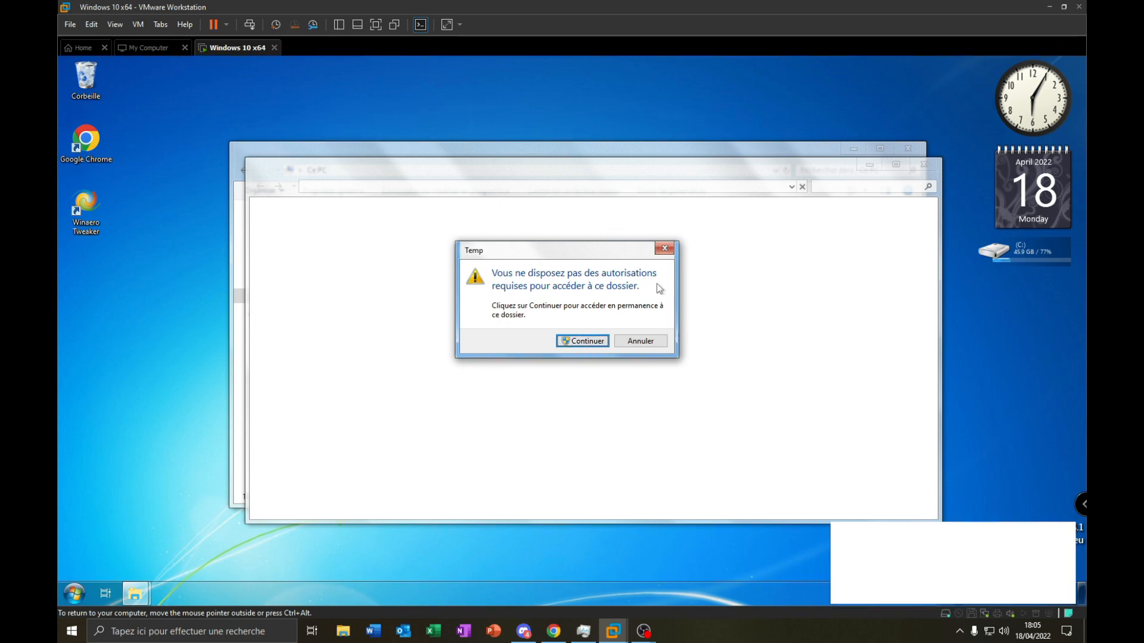
click(567, 341)
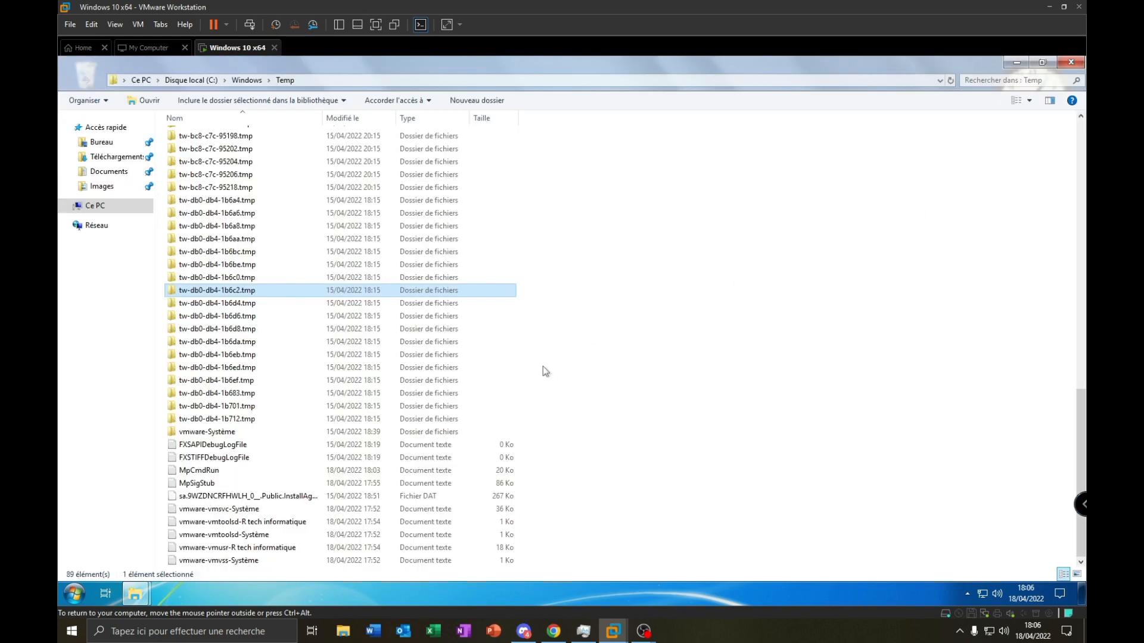
Step: Delete all the files and folders in C:\Windows\Temp, skipping the files open in VMware
click(232, 187)
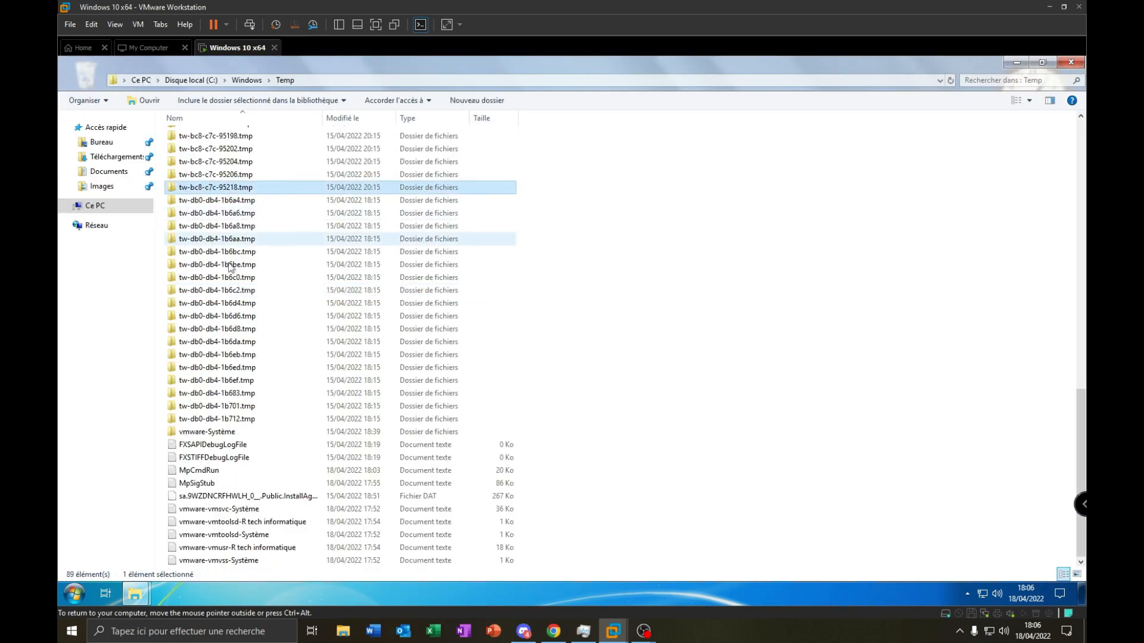
key(ctrl+a)
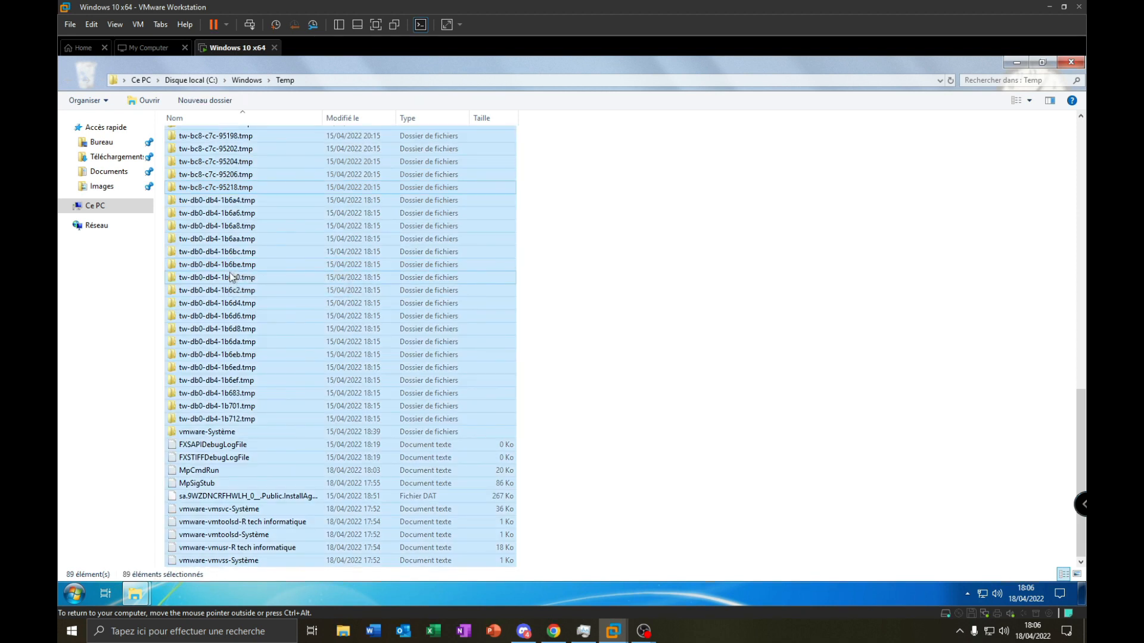
key(Delete)
click(537, 262)
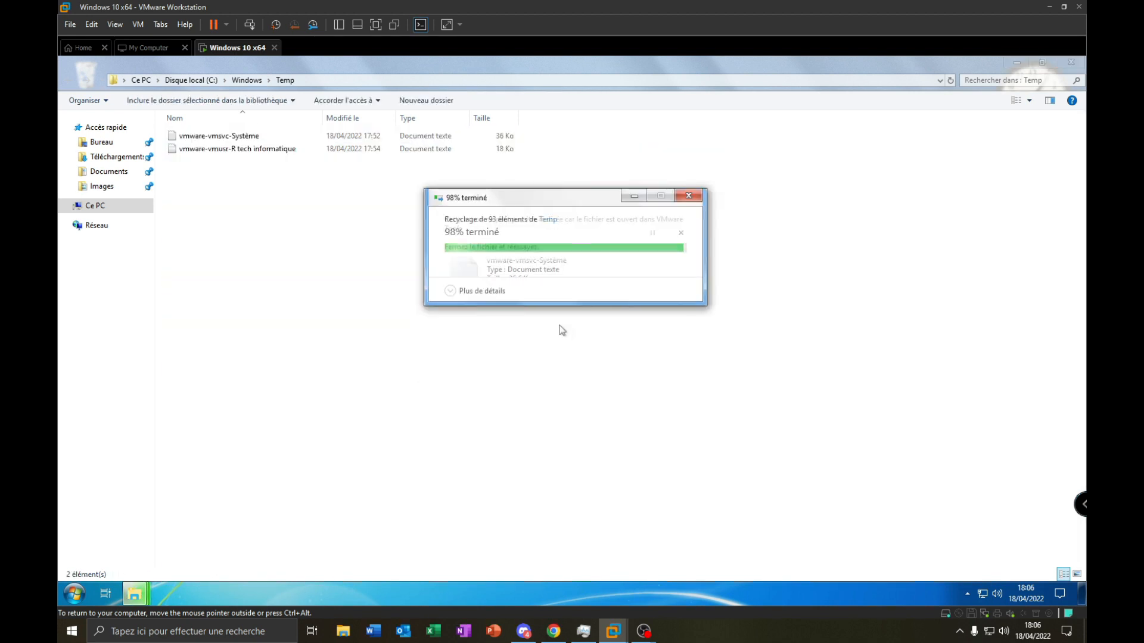
drag(834, 471, 156, 126)
drag(334, 205, 201, 328)
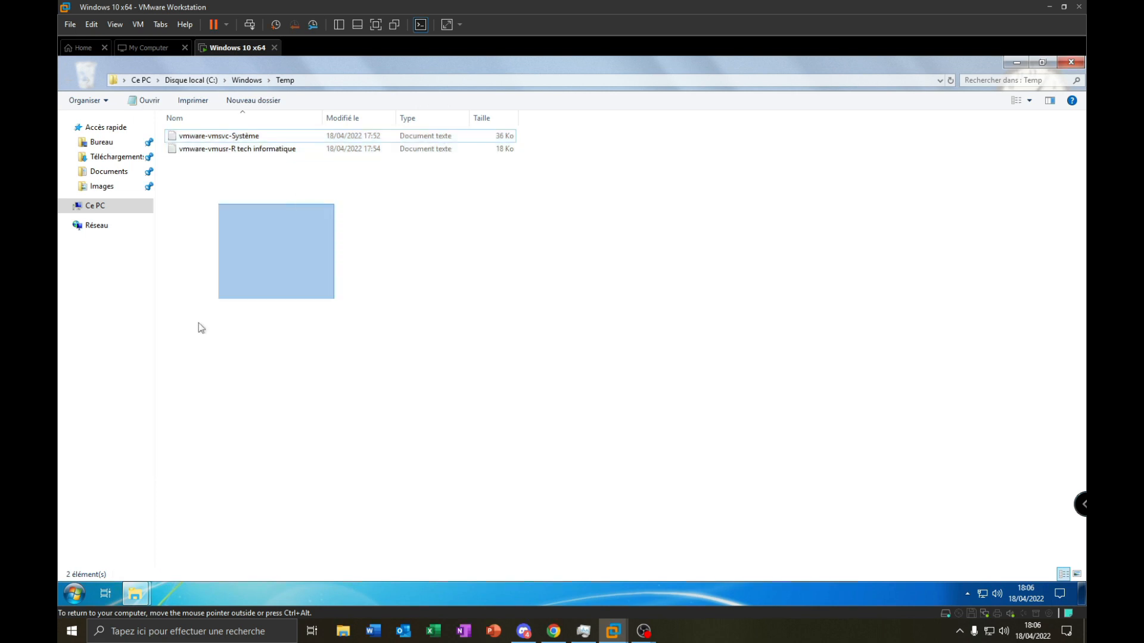
drag(599, 235, 254, 440)
drag(661, 222, 303, 415)
drag(547, 250, 75, 535)
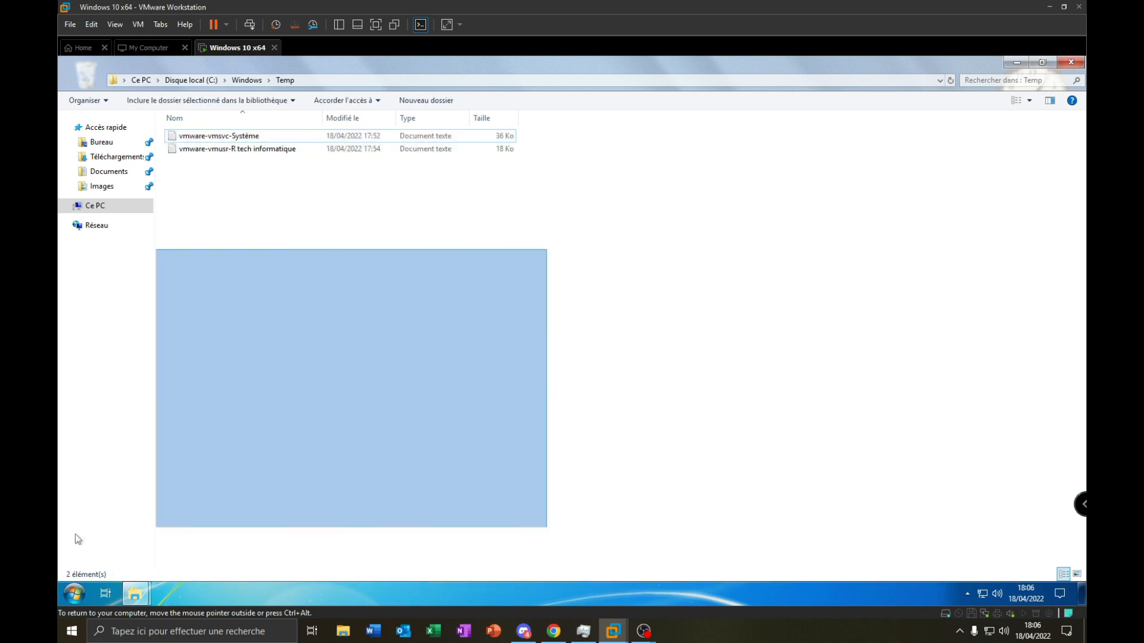
mouse_move(769, 158)
mouse_down()
mouse_move(345, 445)
mouse_move(483, 322)
mouse_move(156, 127)
mouse_up()
click(260, 151)
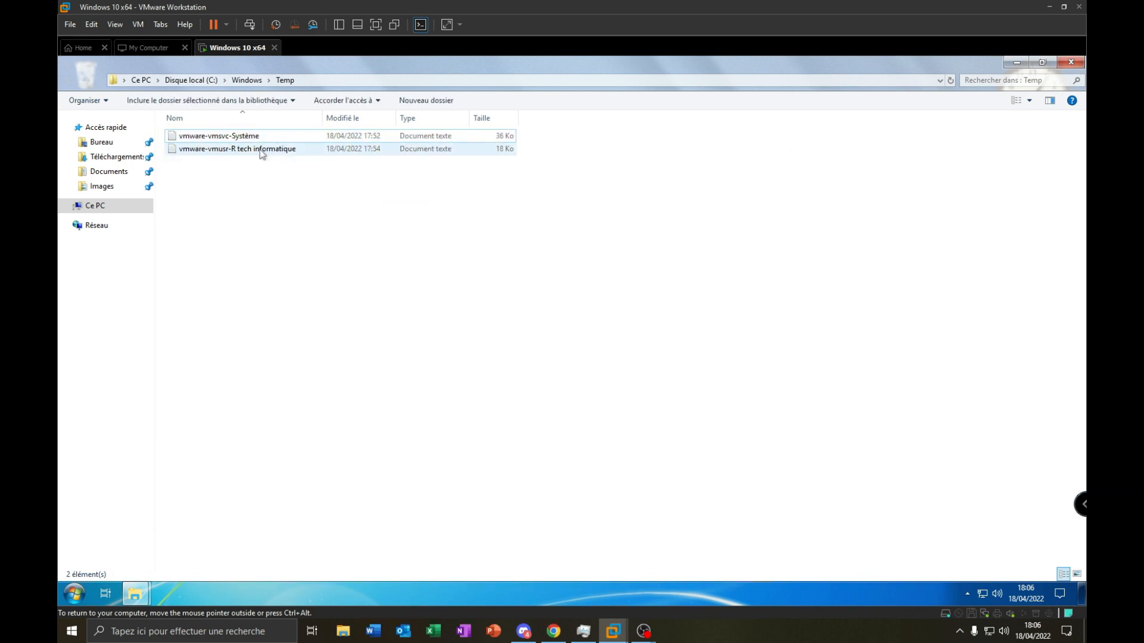
drag(369, 199, 187, 136)
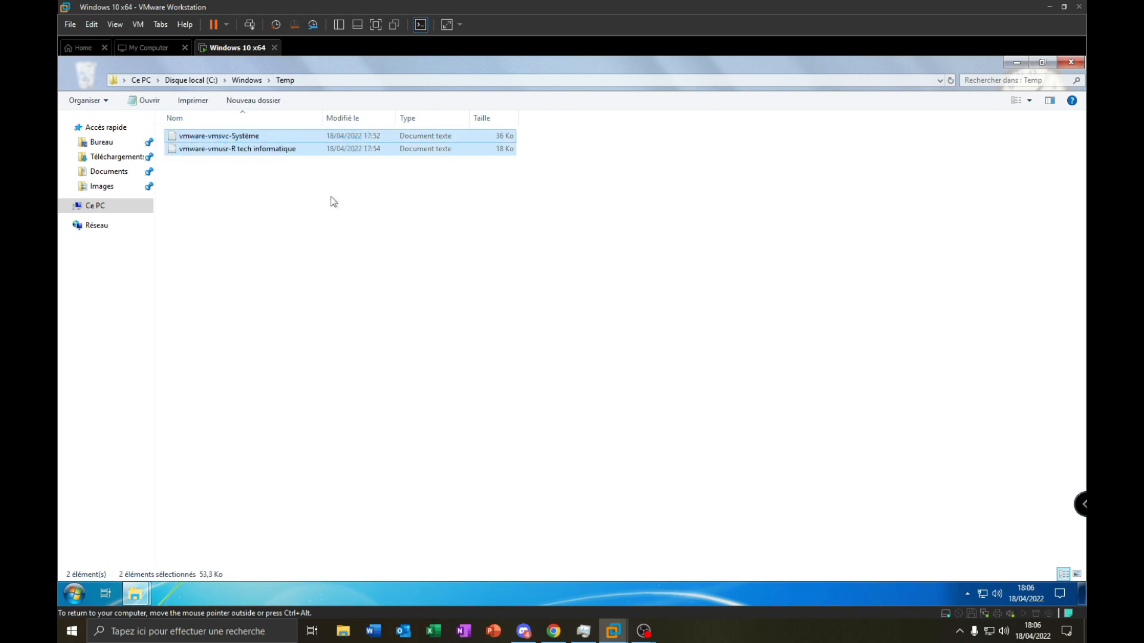
drag(329, 202, 156, 313)
drag(306, 252, 232, 267)
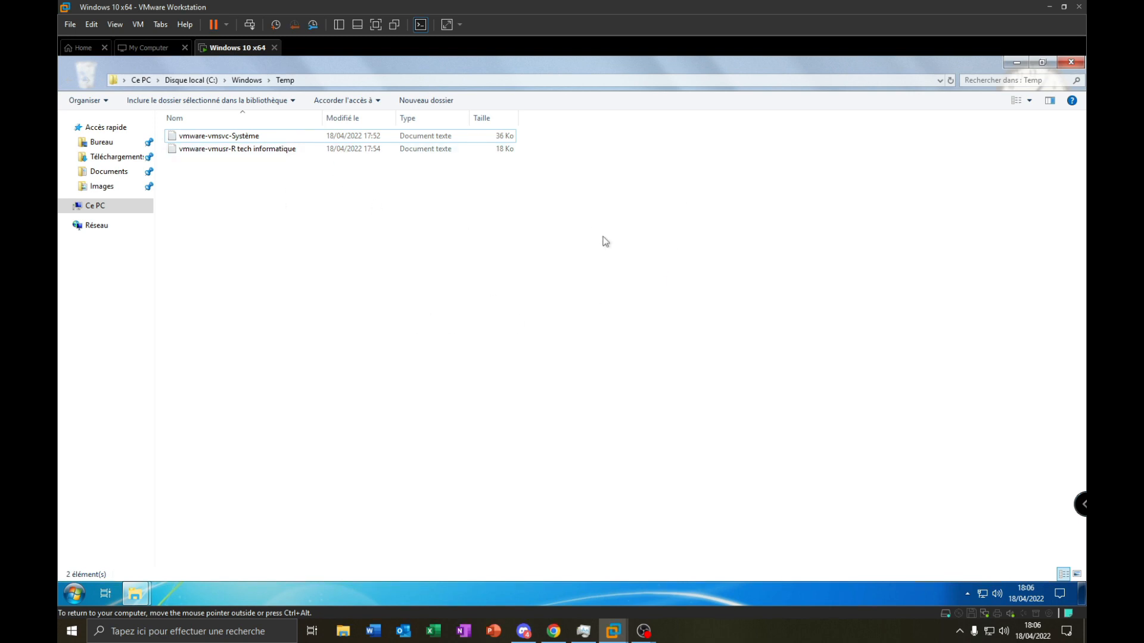
drag(517, 231, 363, 313)
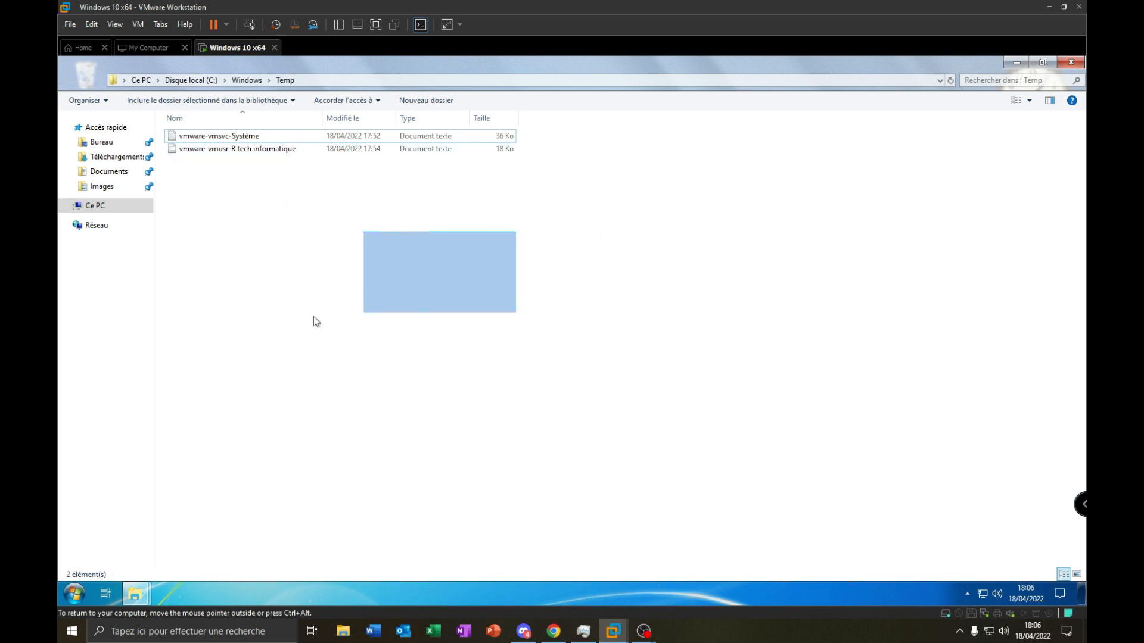
Step: Go up to the C:\Windows folder and open its Prefetch folder, granting permanent access to it
click(246, 80)
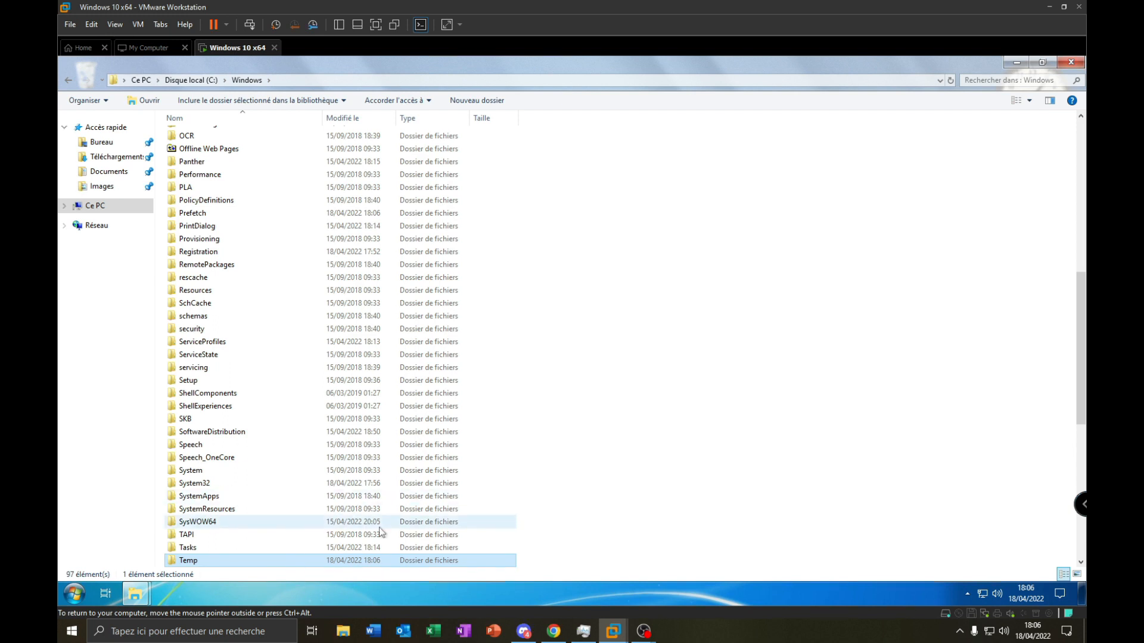
key(Return)
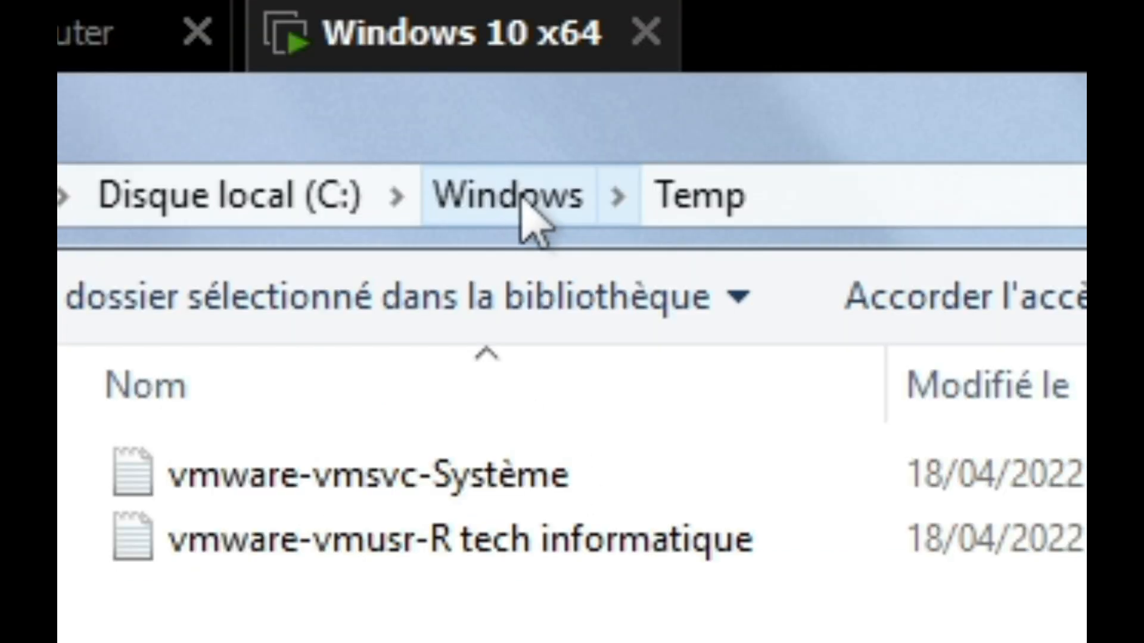
click(250, 83)
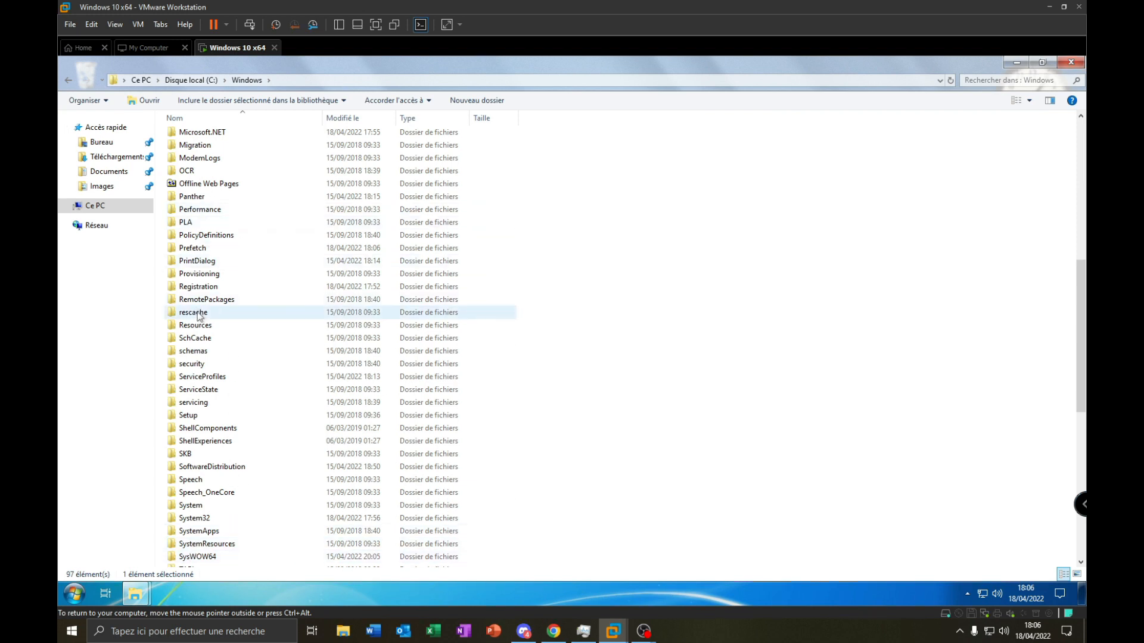
double_click(213, 247)
click(581, 341)
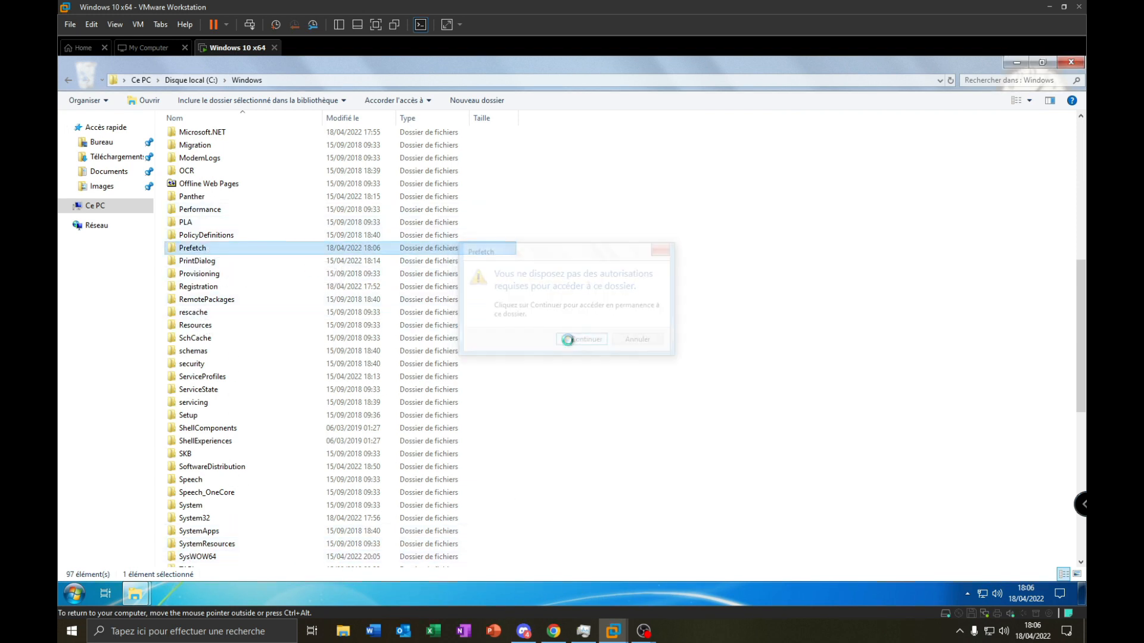
click(305, 263)
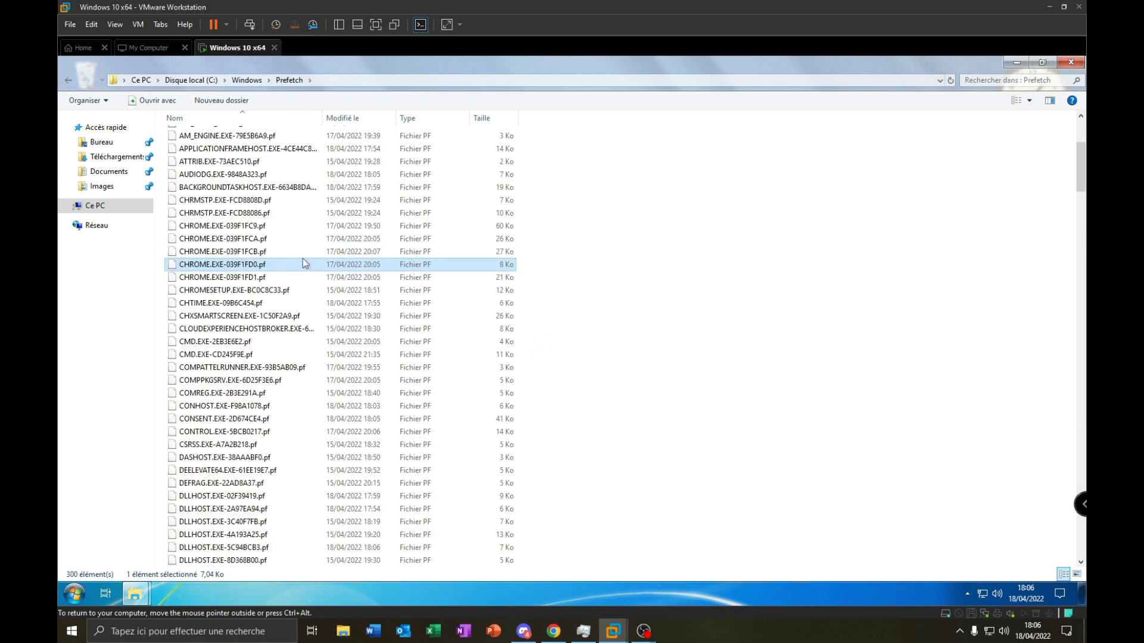
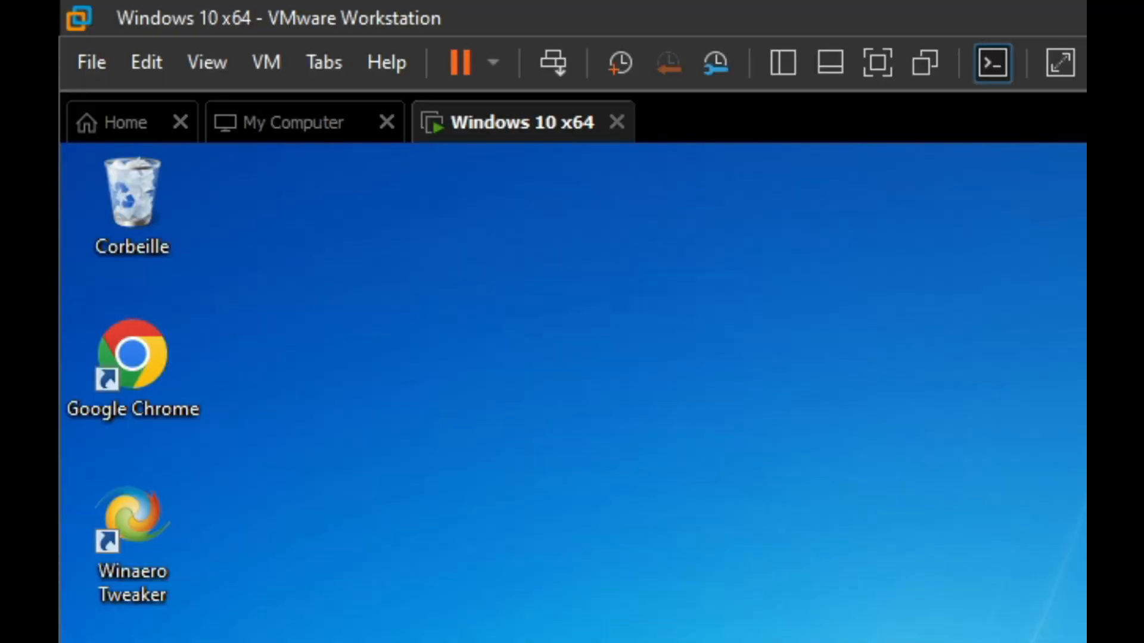
Step: Empty the Recycle Bin on the desktop, authorising the removal of protected folders with administrator rights for all current items
right_click(149, 184)
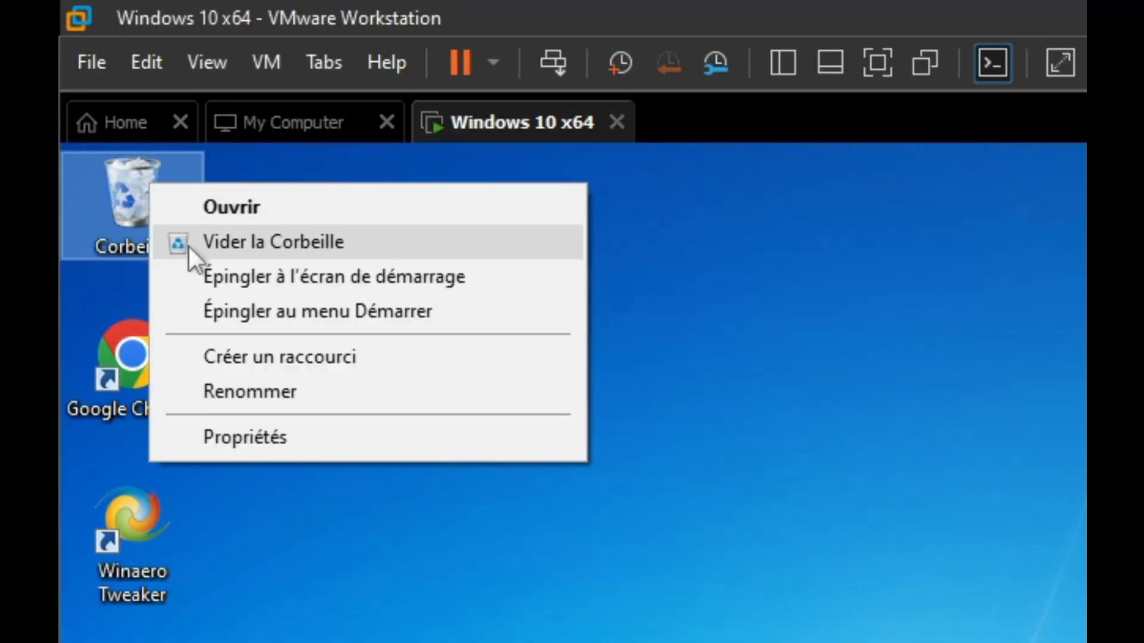
click(391, 241)
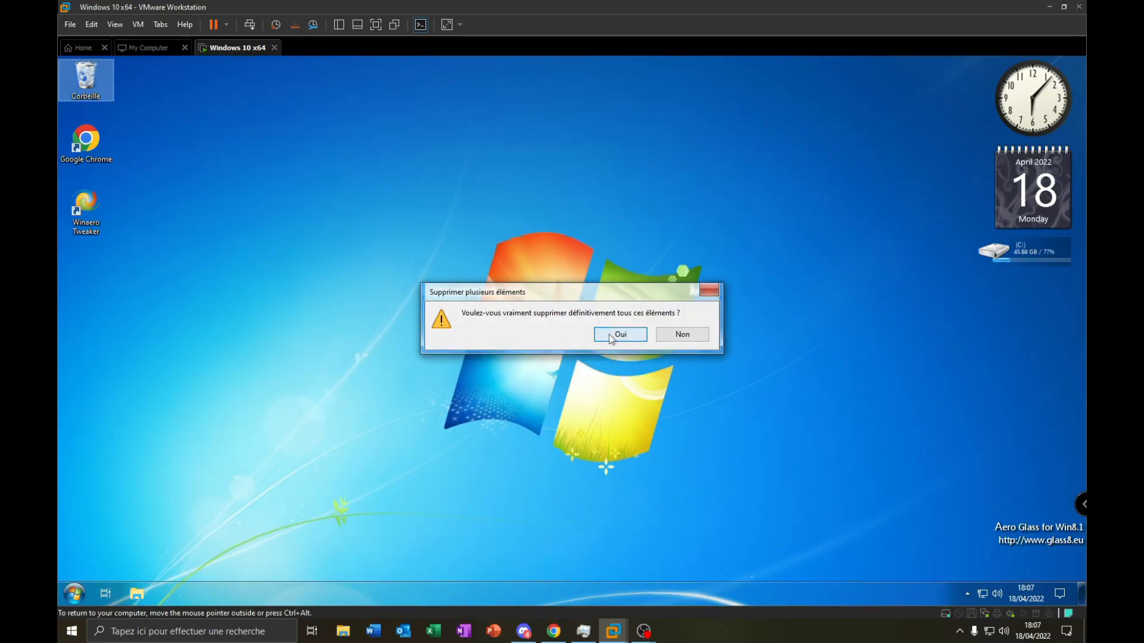
click(610, 335)
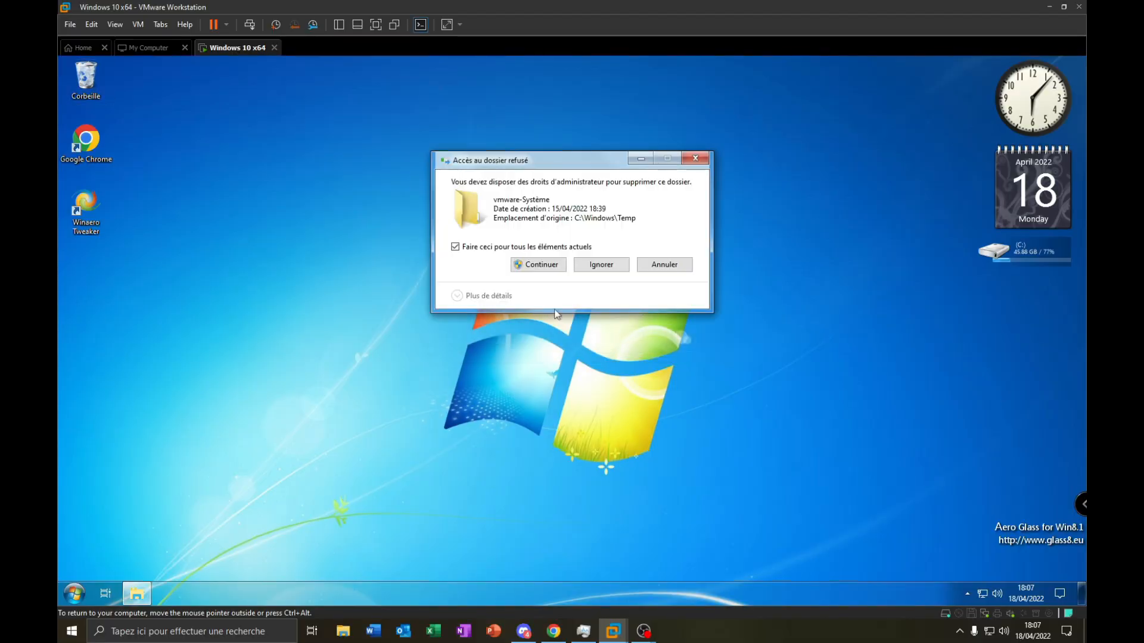
click(539, 259)
Step: Open the properties of Disque local (C:) from Ce PC and start Disk Cleanup for the drive
click(137, 594)
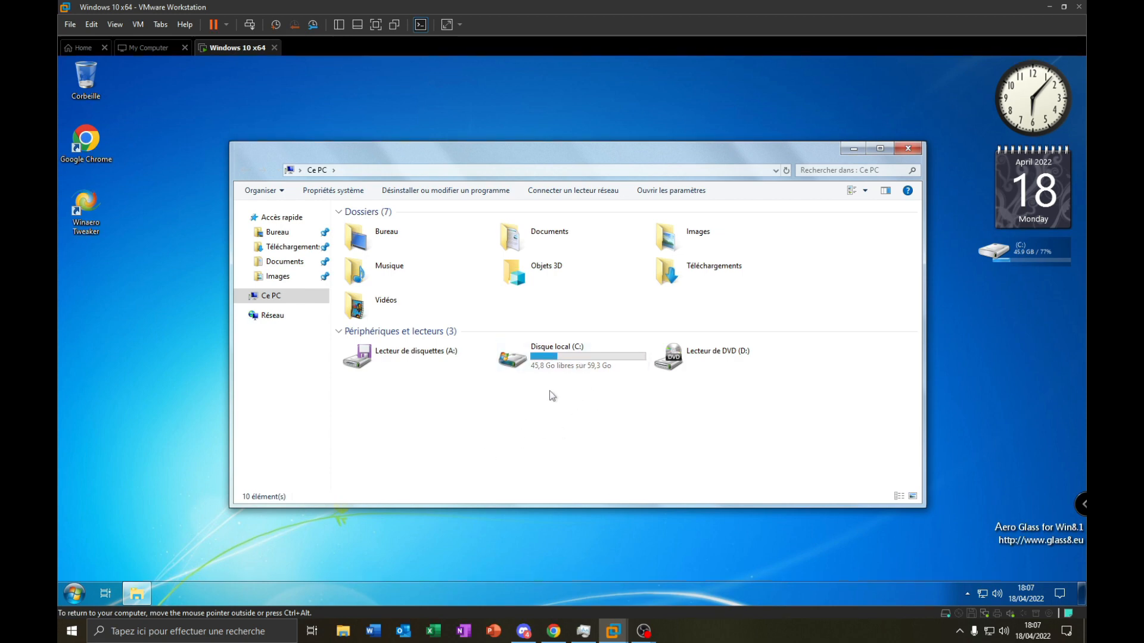
click(577, 356)
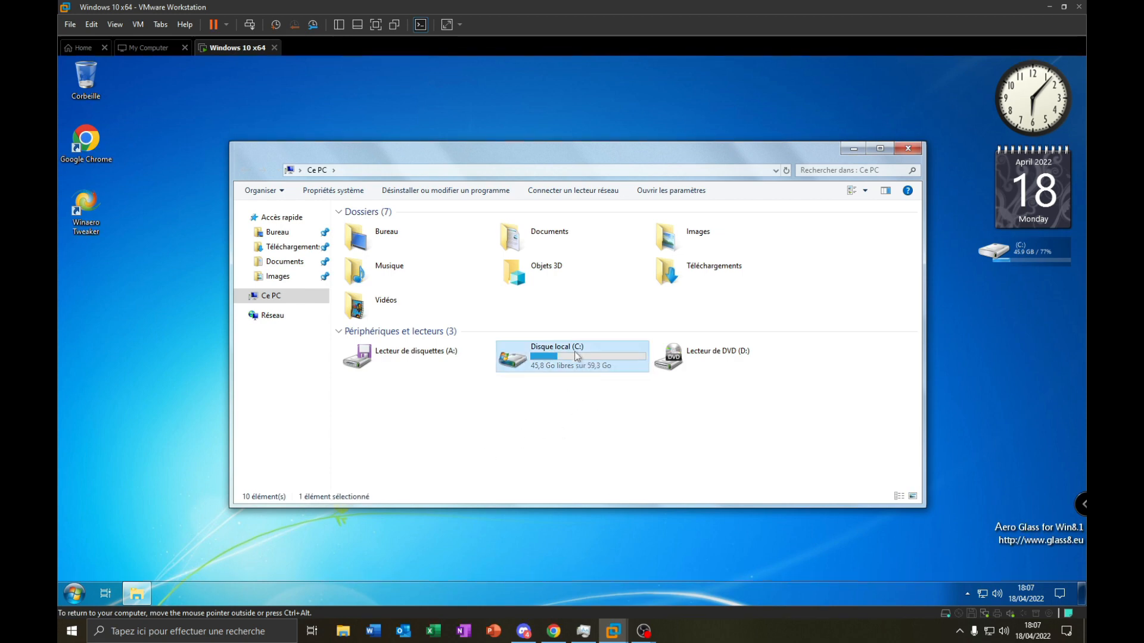
right_click(575, 351)
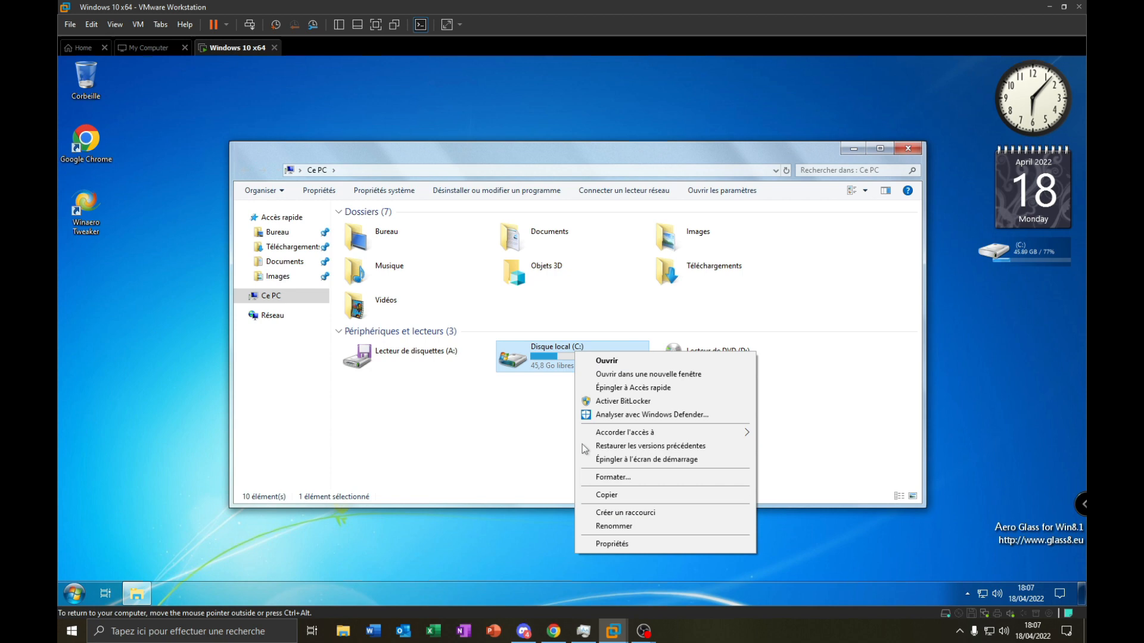
click(594, 544)
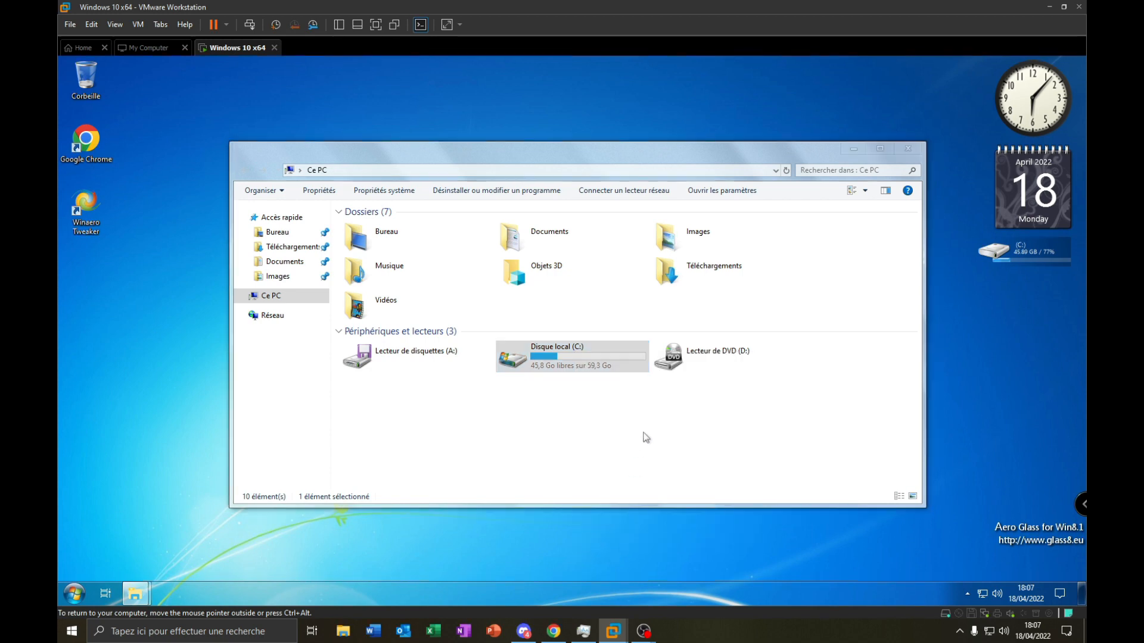
key(Escape)
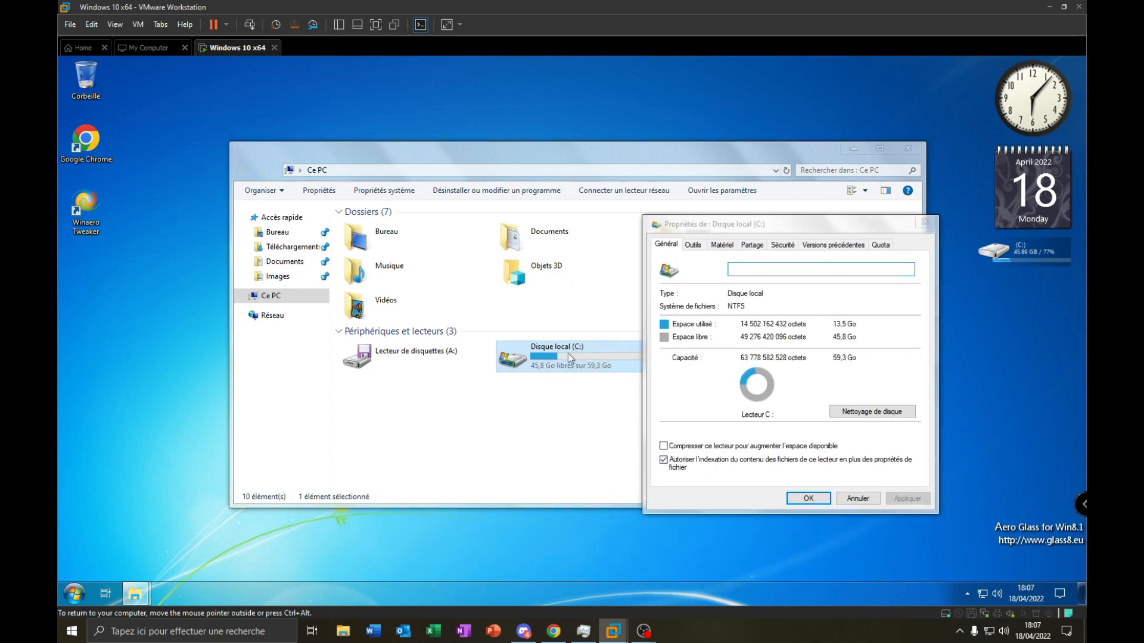
right_click(567, 353)
click(931, 434)
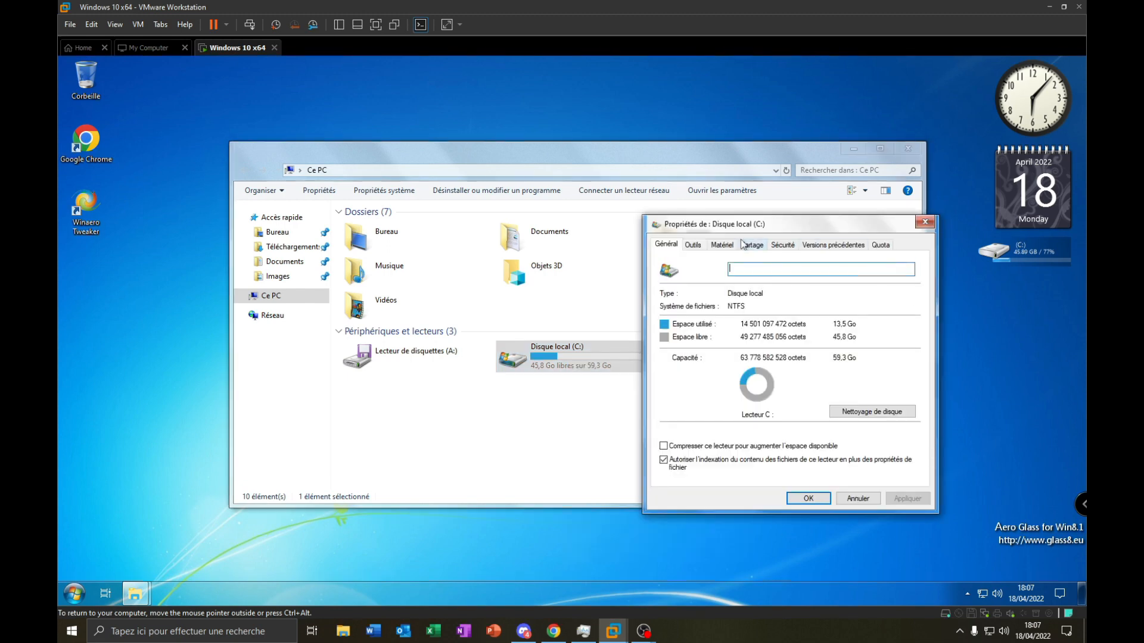
drag(734, 221, 600, 217)
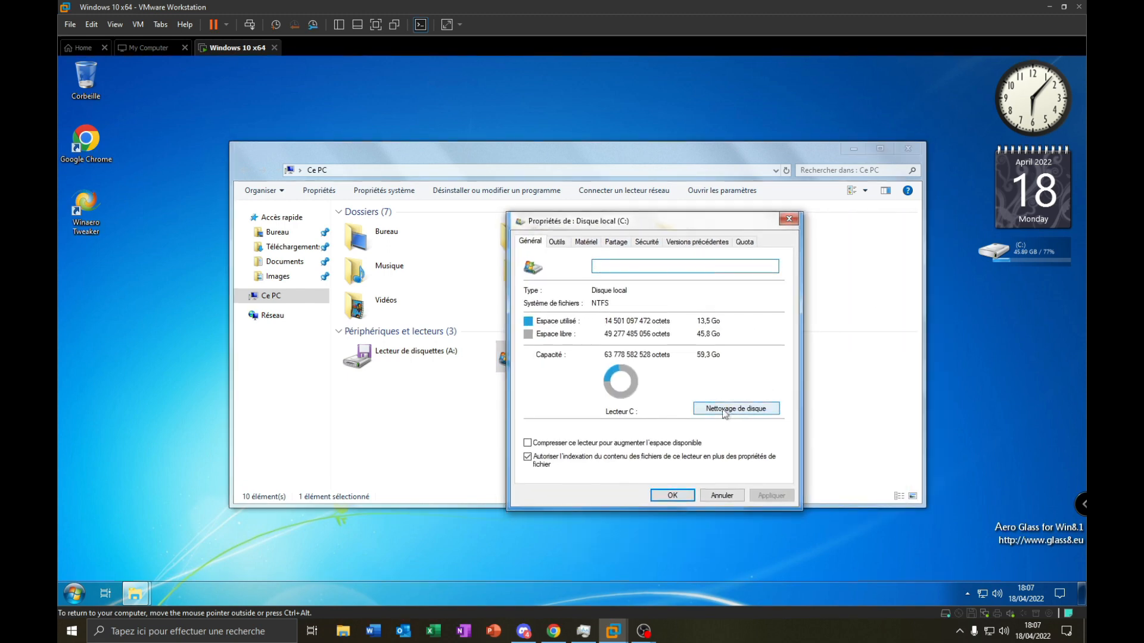
click(702, 407)
Step: Mark the file categories for removal in Disk Cleanup, including Cache de nuanceur DirectX, Fichiers d'optimisation de livraison, Téléchargements, Corbeille and Fichiers temporaires
drag(209, 173, 474, 190)
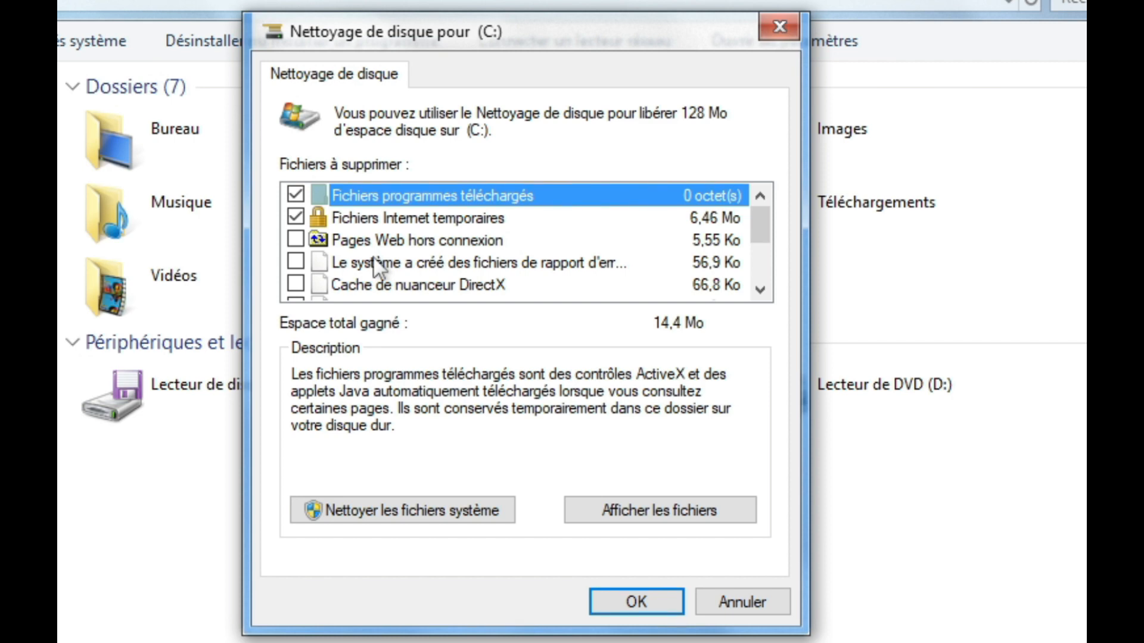
click(316, 239)
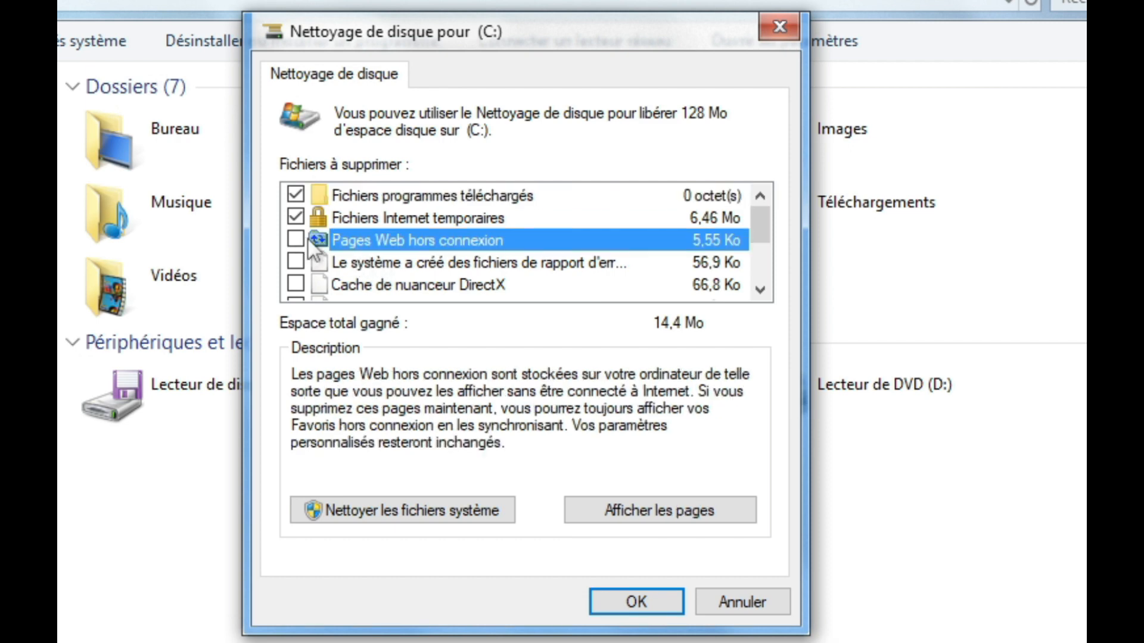
click(296, 286)
scroll(299, 291, down, 1)
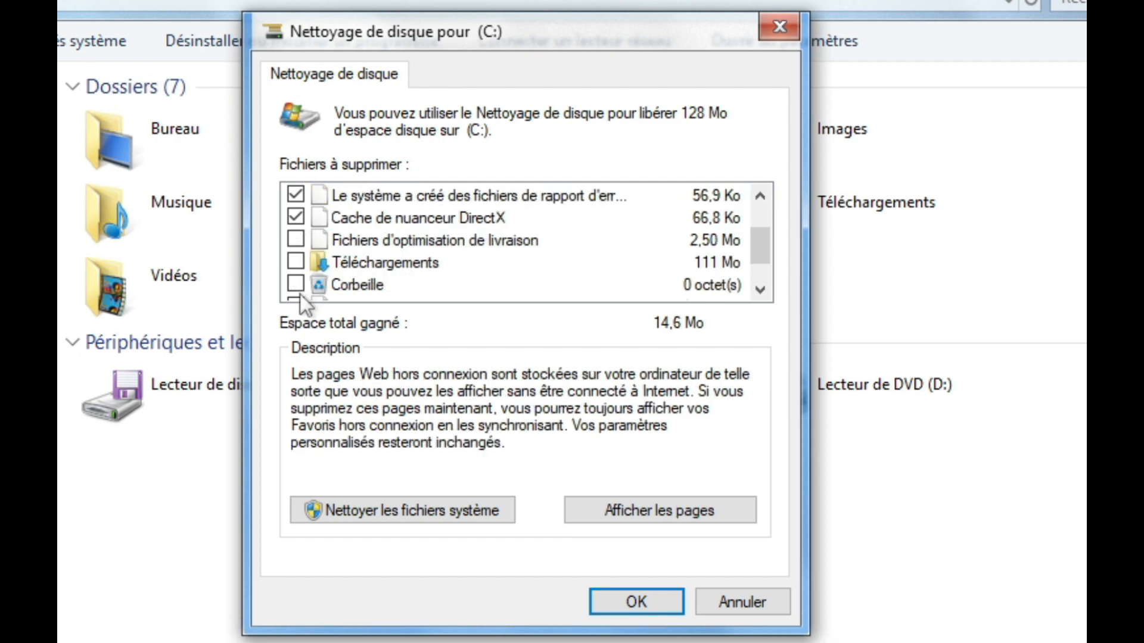
click(296, 240)
click(296, 262)
click(296, 285)
scroll(304, 287, down, 1)
click(296, 263)
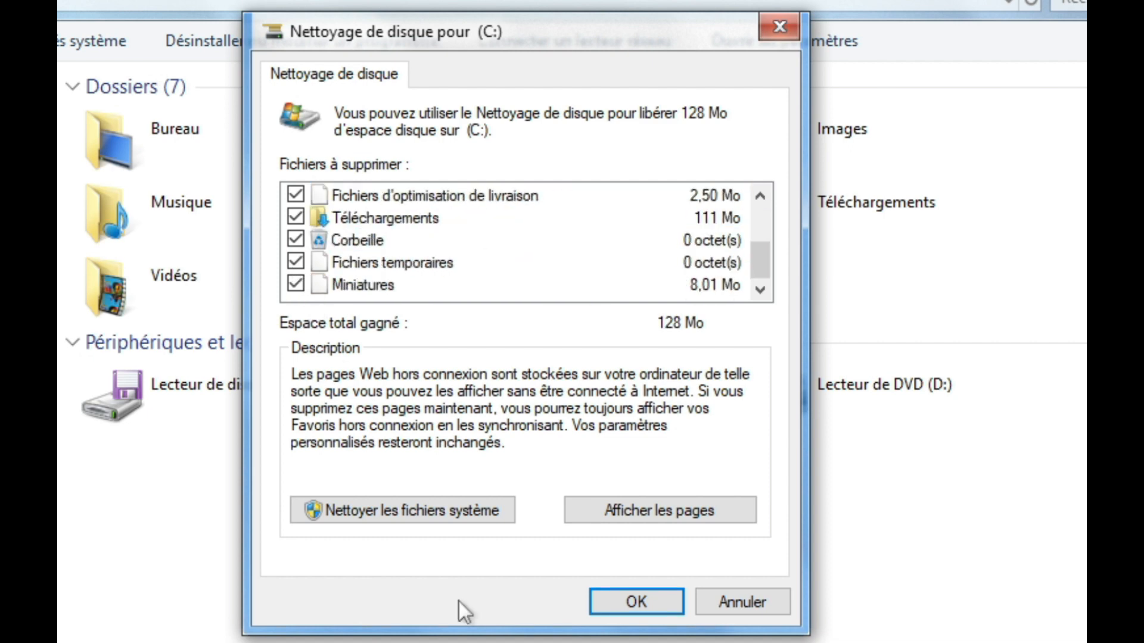
Step: Extend Disk Cleanup to the system files and mark every category for removal, including Antivirus Windows Defender, except Téléchargements
click(418, 516)
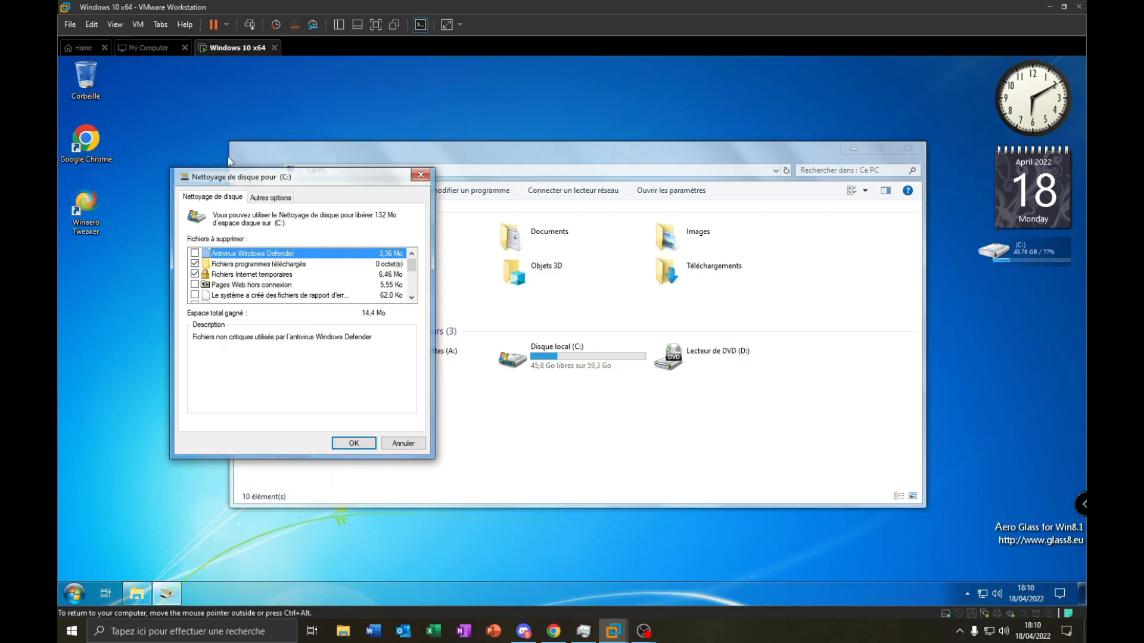
drag(387, 220, 501, 201)
click(477, 275)
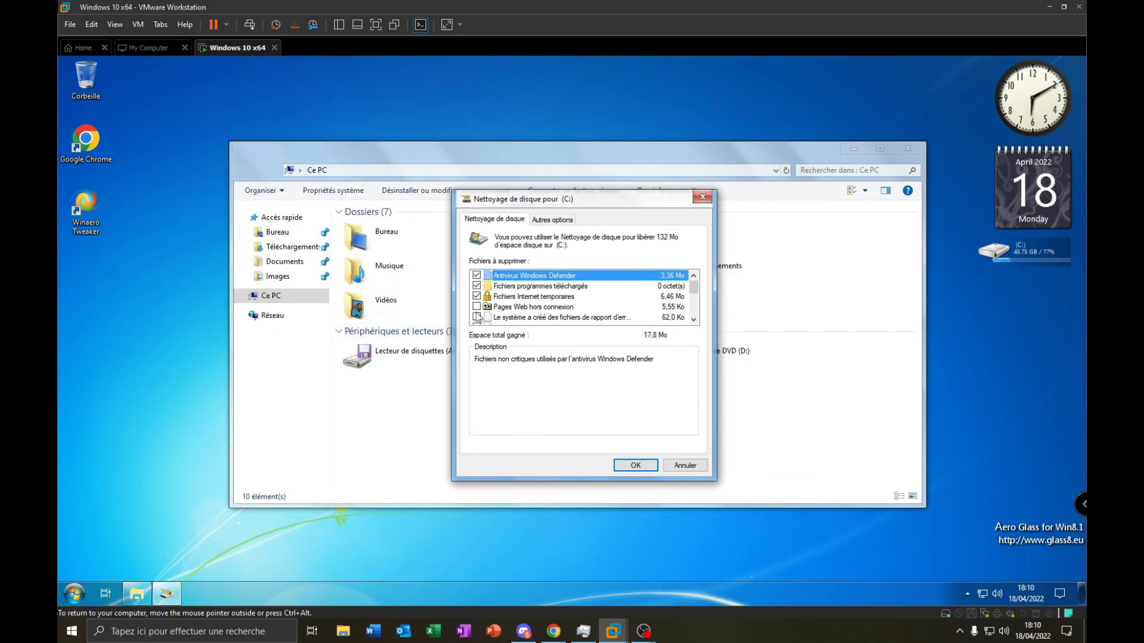
scroll(478, 320, down, 2)
scroll(521, 308, up, 1)
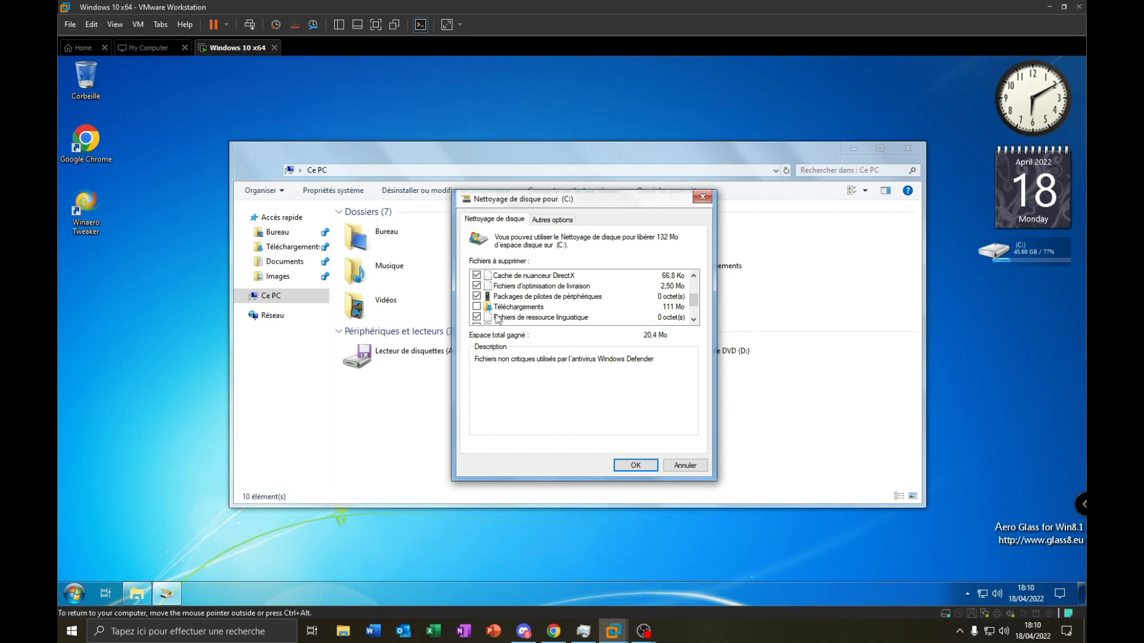
scroll(489, 321, down, 3)
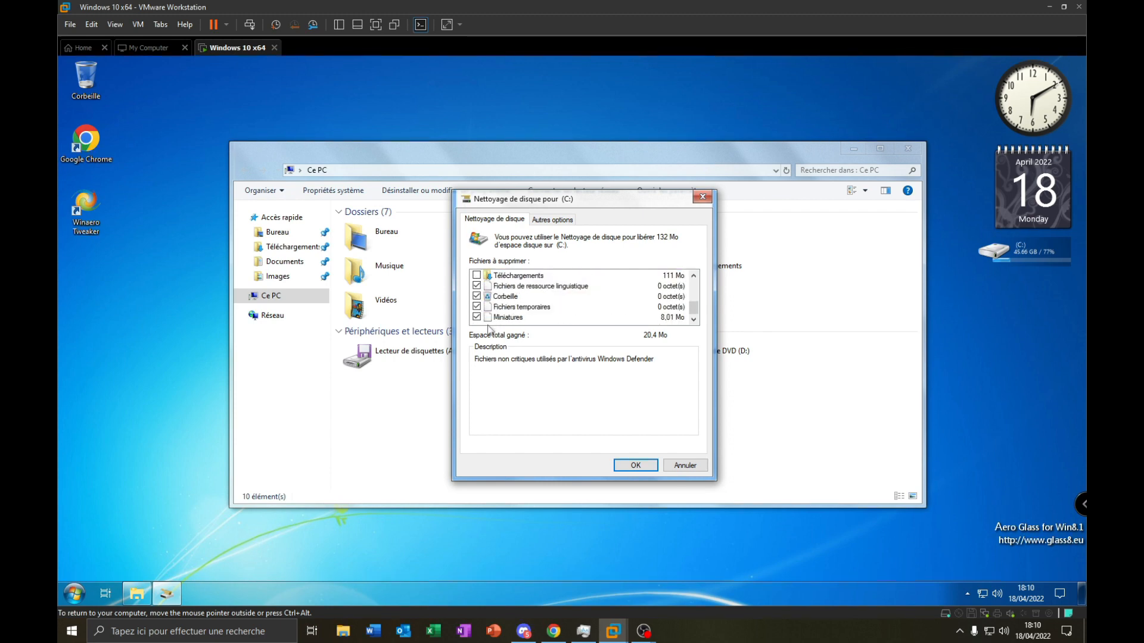
Step: Delete all system restore points on C: except the most recent through Disk Cleanup's additional options
click(552, 220)
click(666, 421)
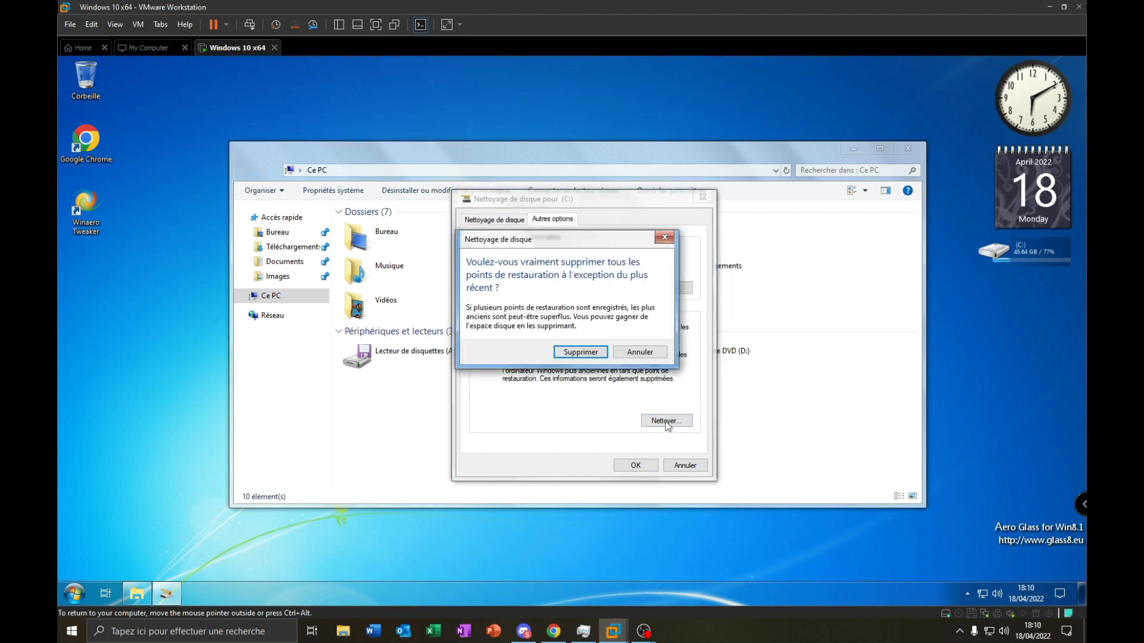
click(567, 354)
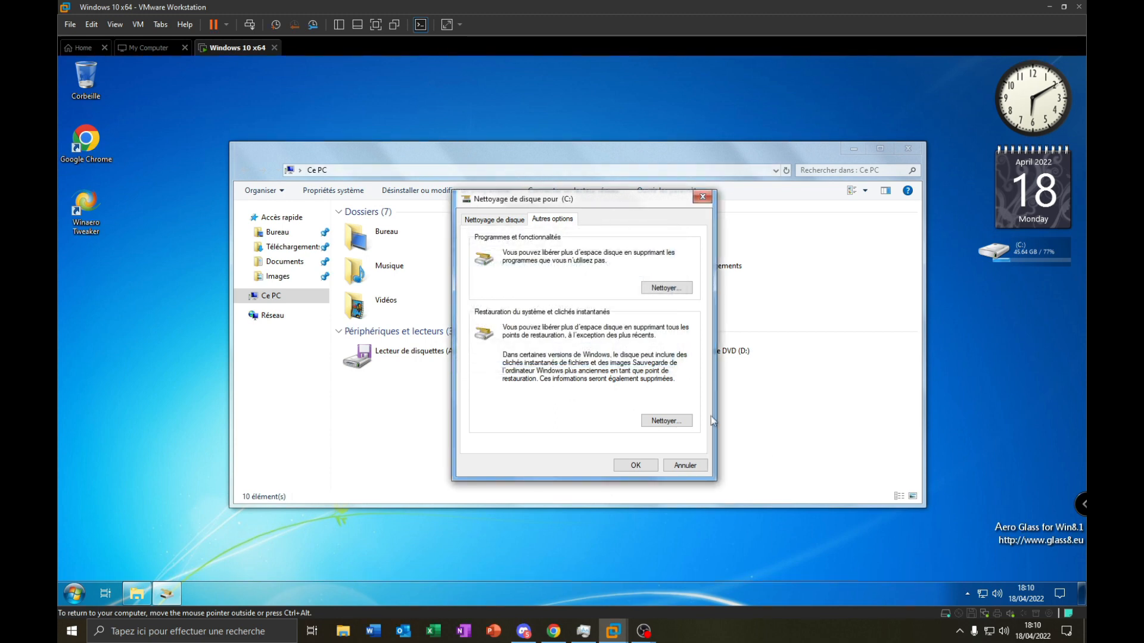
click(688, 421)
click(603, 356)
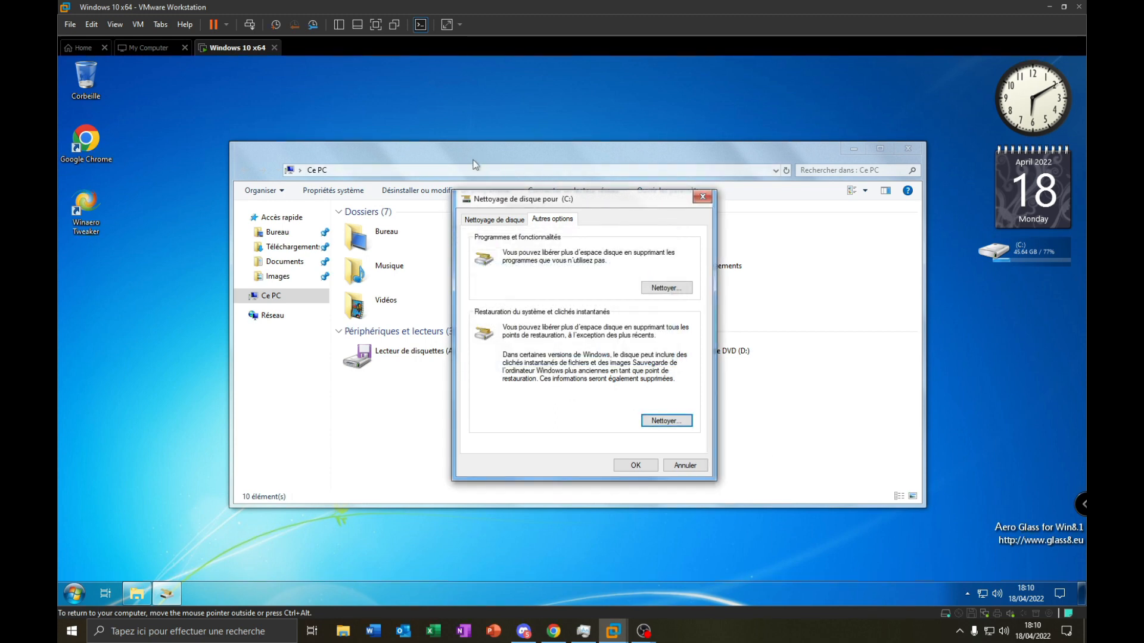
Step: Run the disk cleanup of C: and permanently delete the marked files
click(483, 219)
click(633, 469)
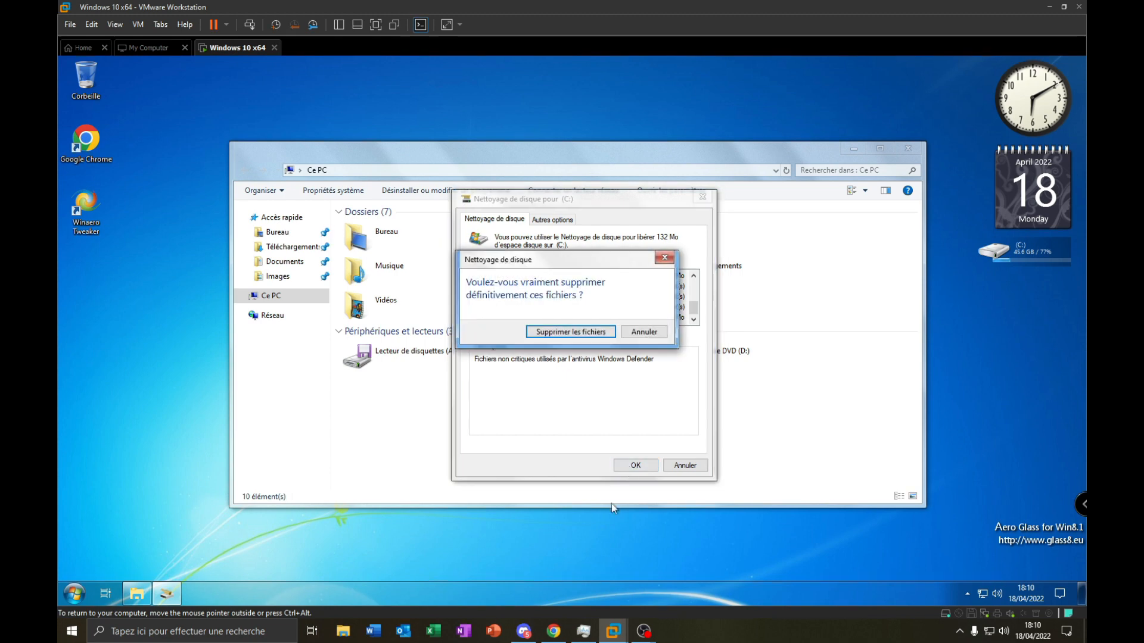
click(549, 331)
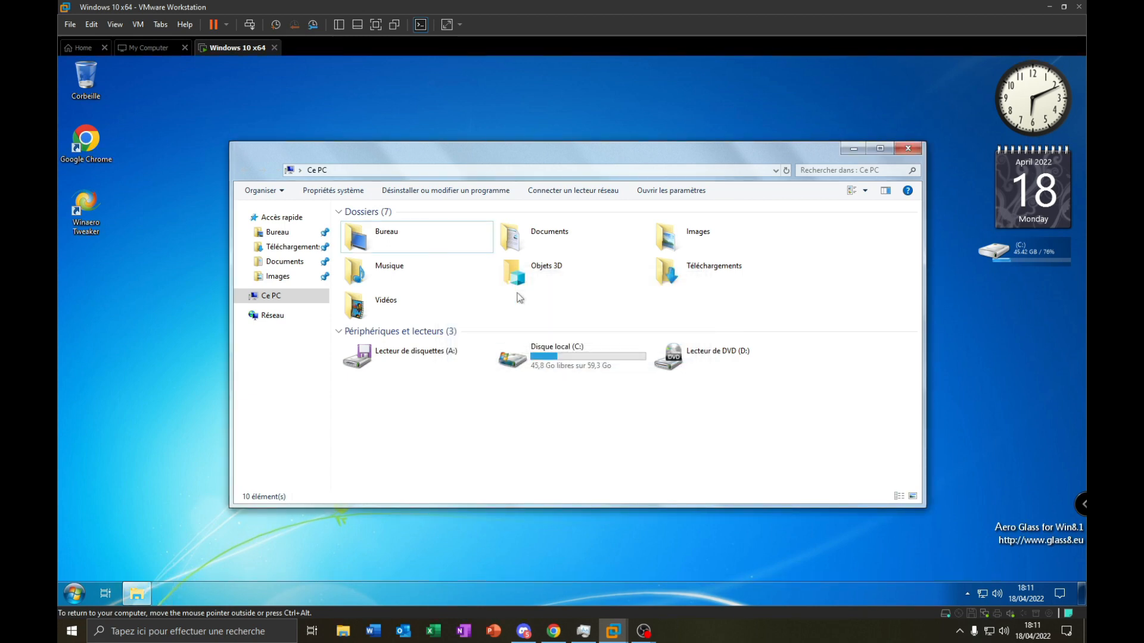
Step: Check the free space on Disque local (C:) and look at the search field in the Start menu
click(581, 368)
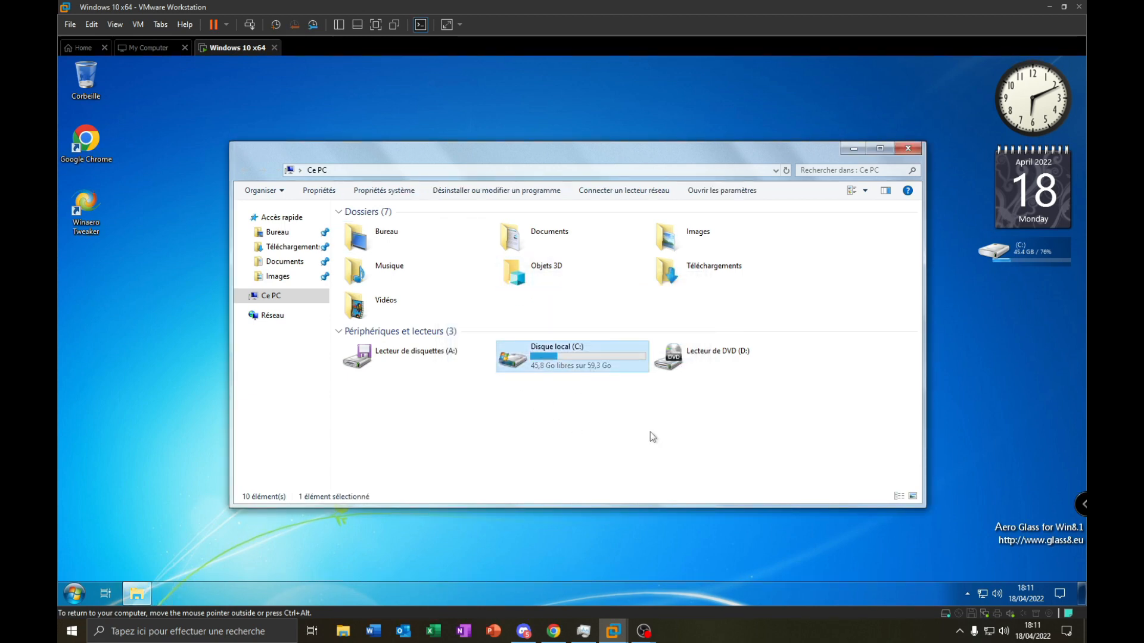
click(75, 593)
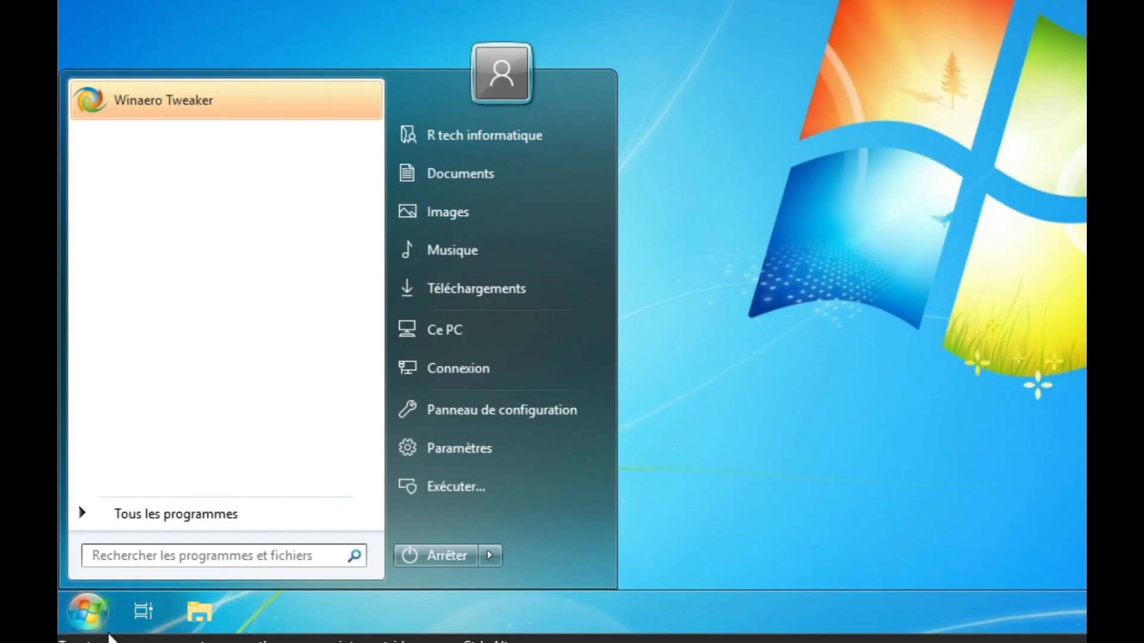
click(76, 617)
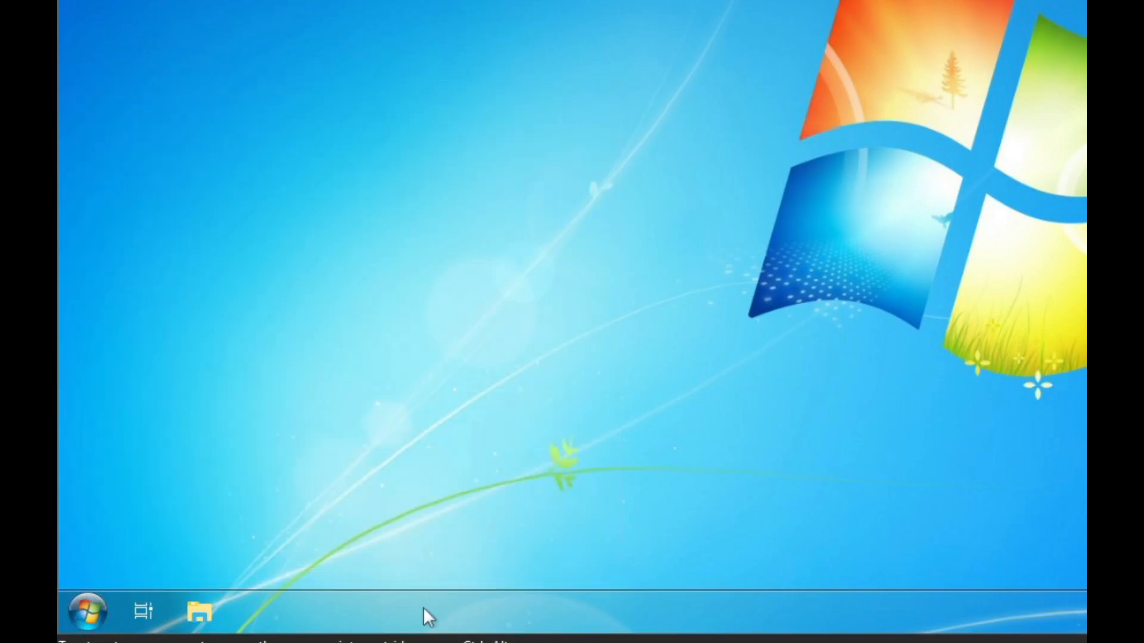
Step: Display the search icon on the virtual machine's taskbar
right_click(423, 606)
mouse_move(715, 200)
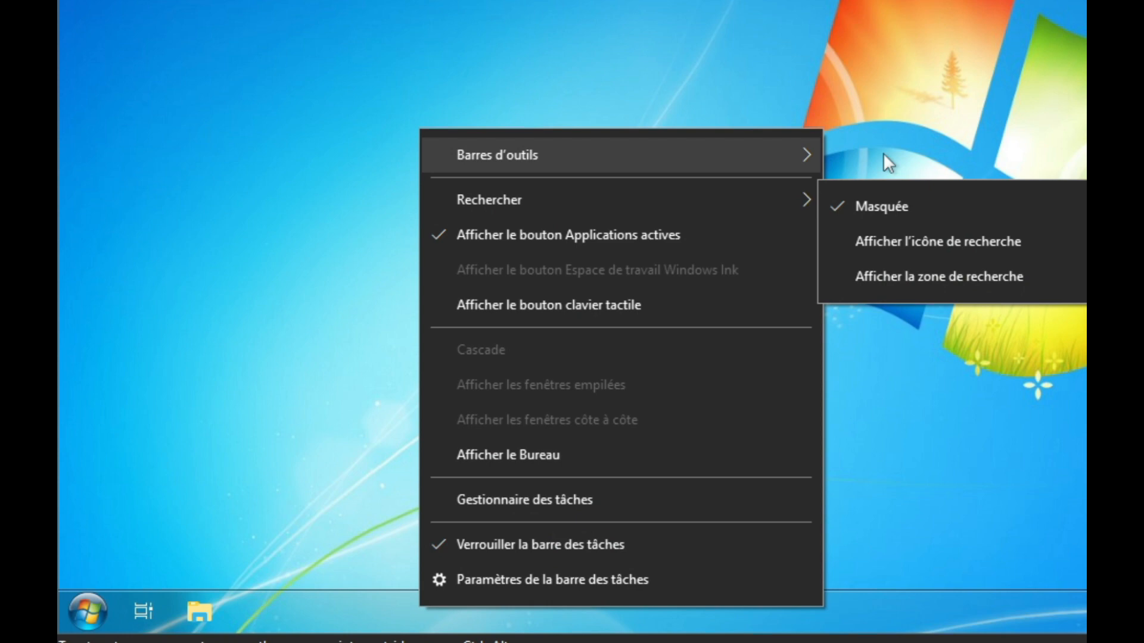
click(952, 242)
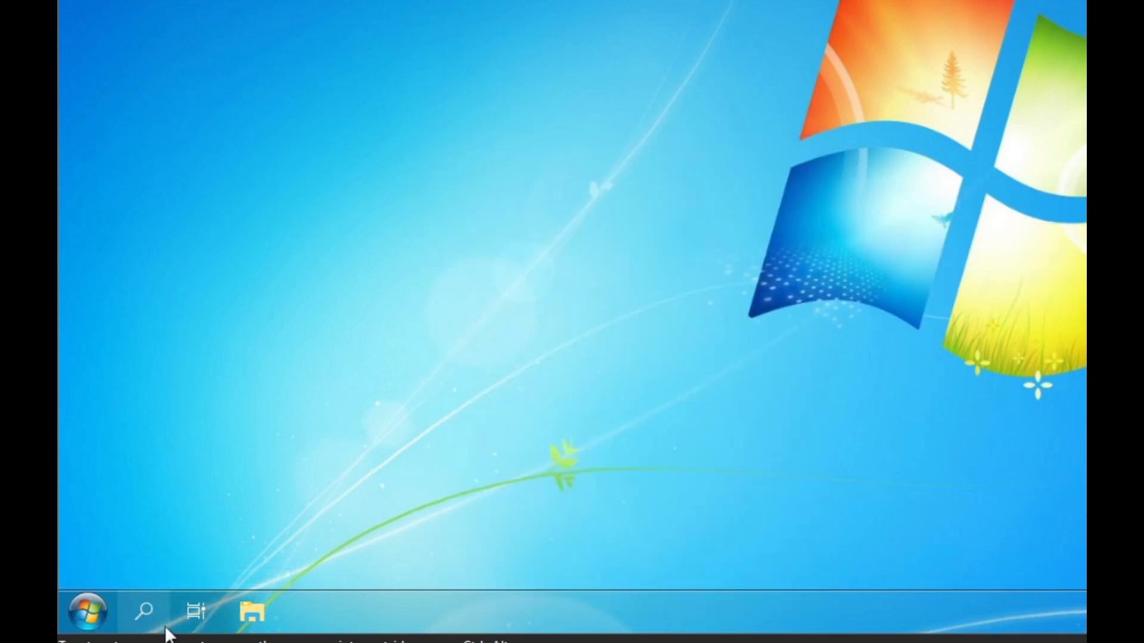
Step: Switch the virtual machine's taskbar search to the full search box and open it
right_click(492, 623)
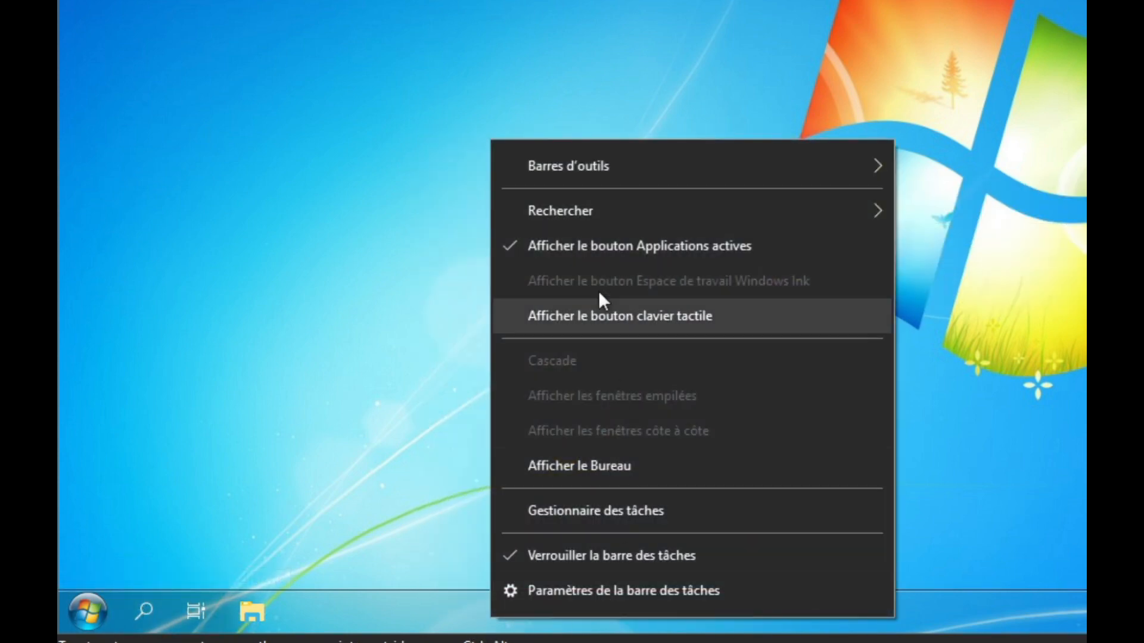
mouse_move(641, 214)
click(931, 286)
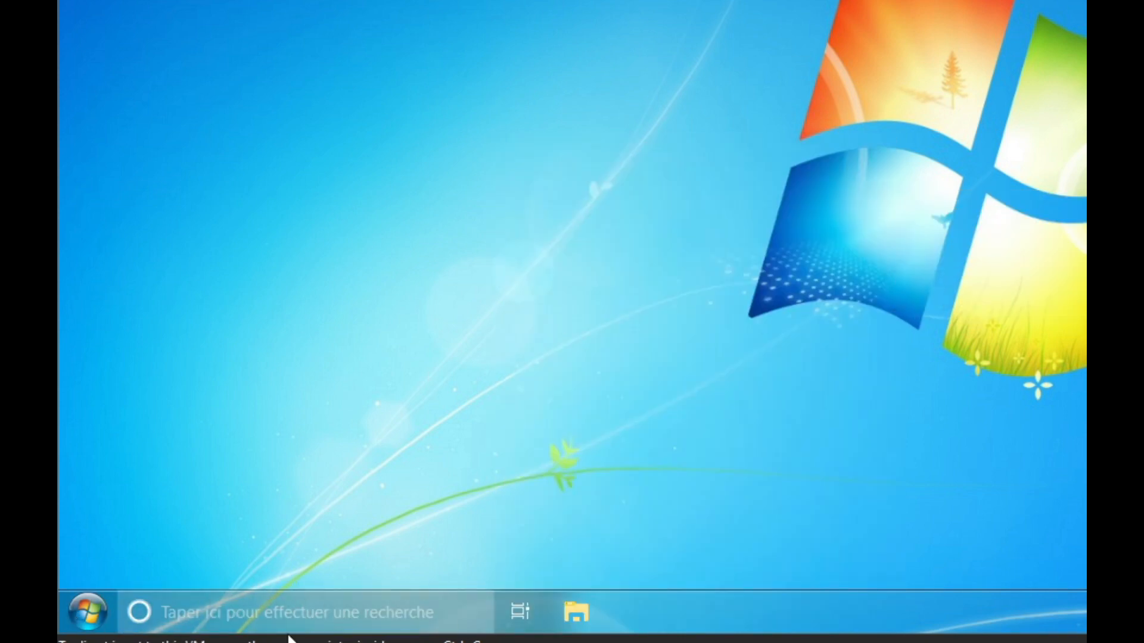
click(219, 614)
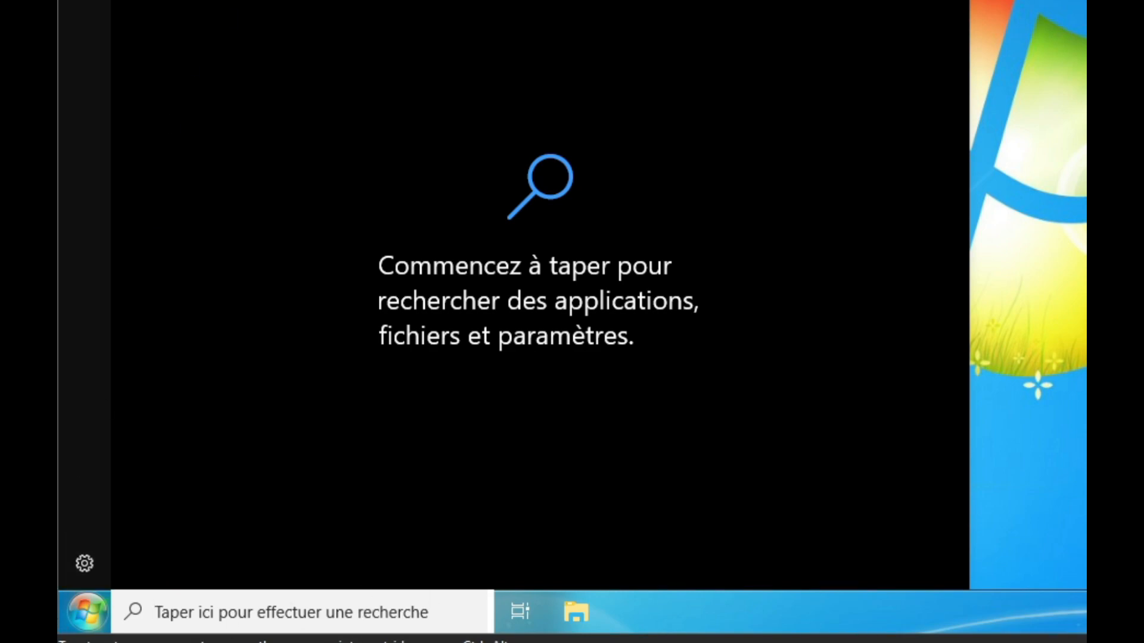
Step: Set the virtual machine's taskbar search to Masquée
right_click(790, 613)
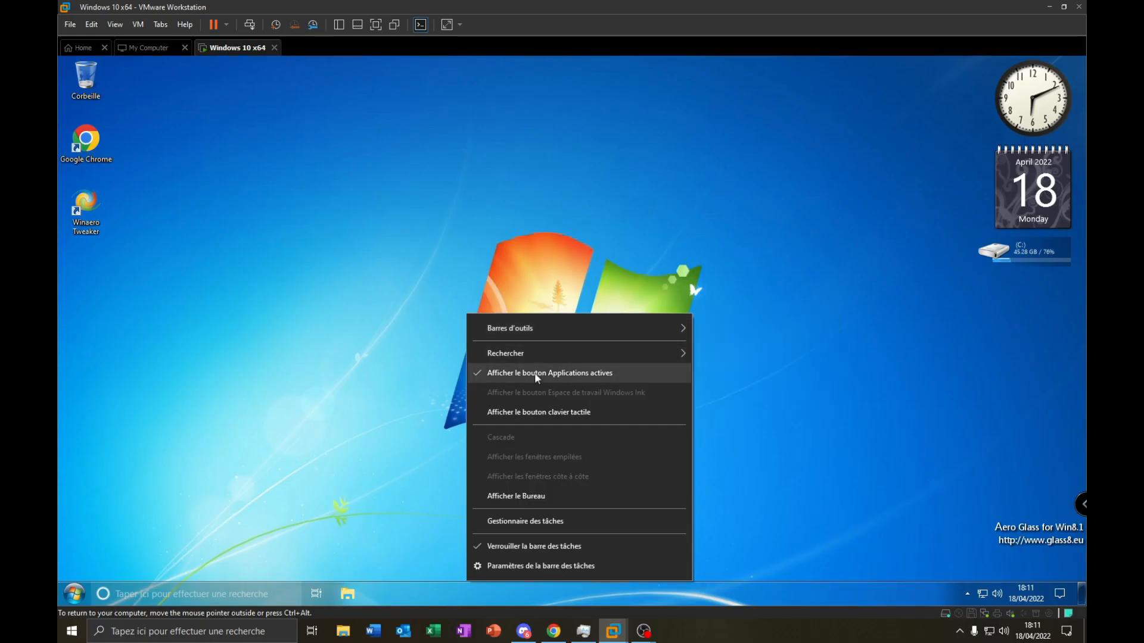
mouse_move(596, 353)
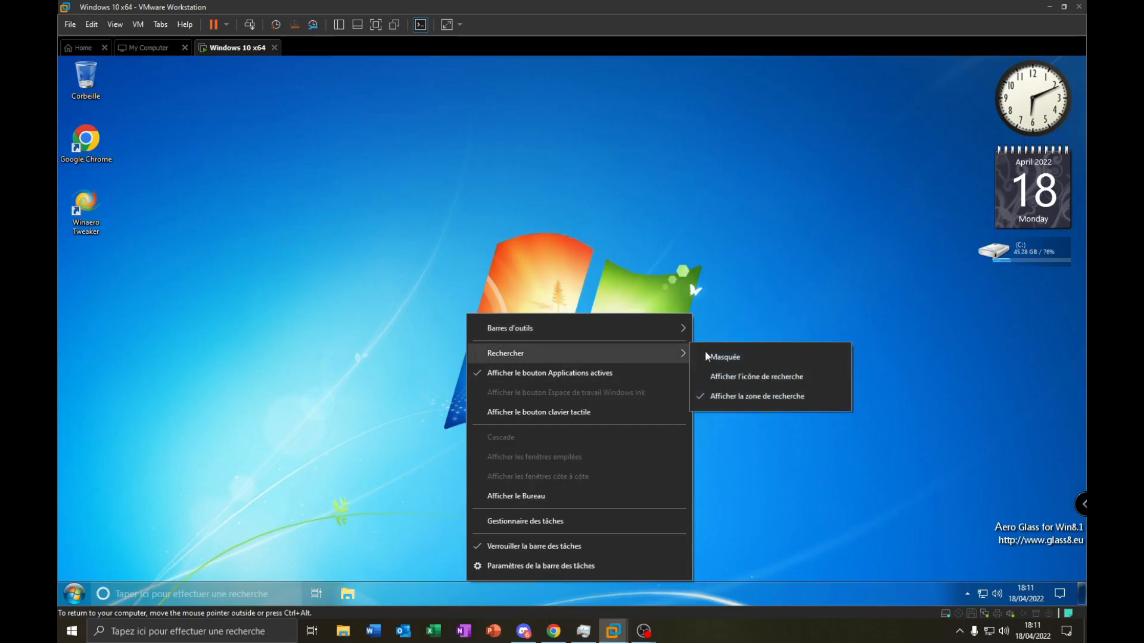
click(724, 358)
Step: Search the Start menu for "ser", open the Services console and maximize its window
click(74, 594)
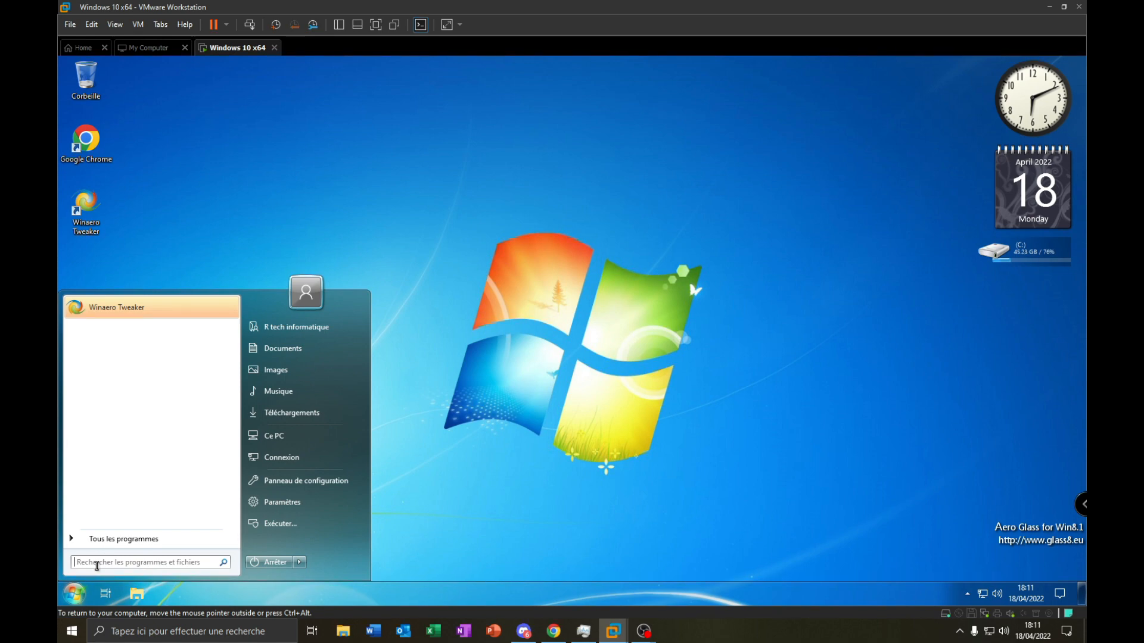
text(s)
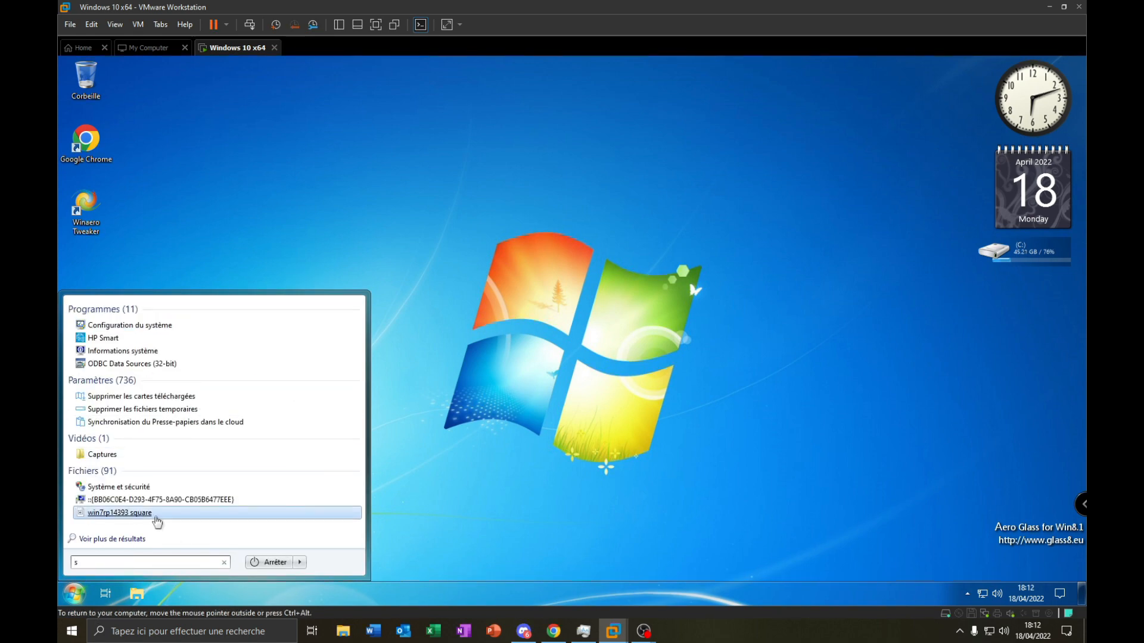
text(er)
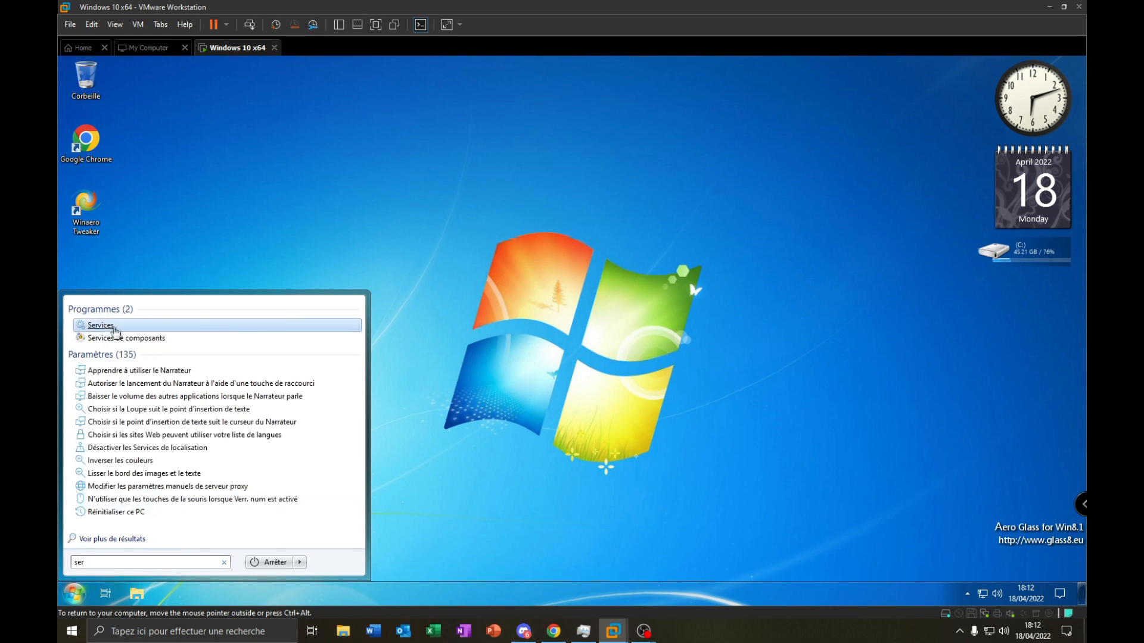
click(121, 326)
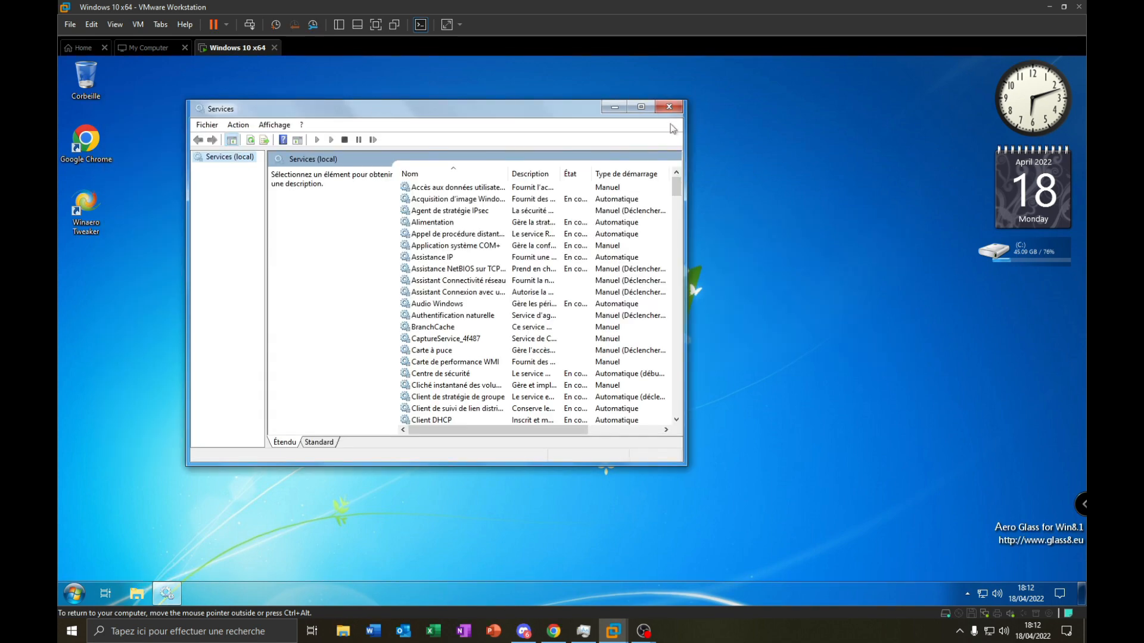
click(641, 107)
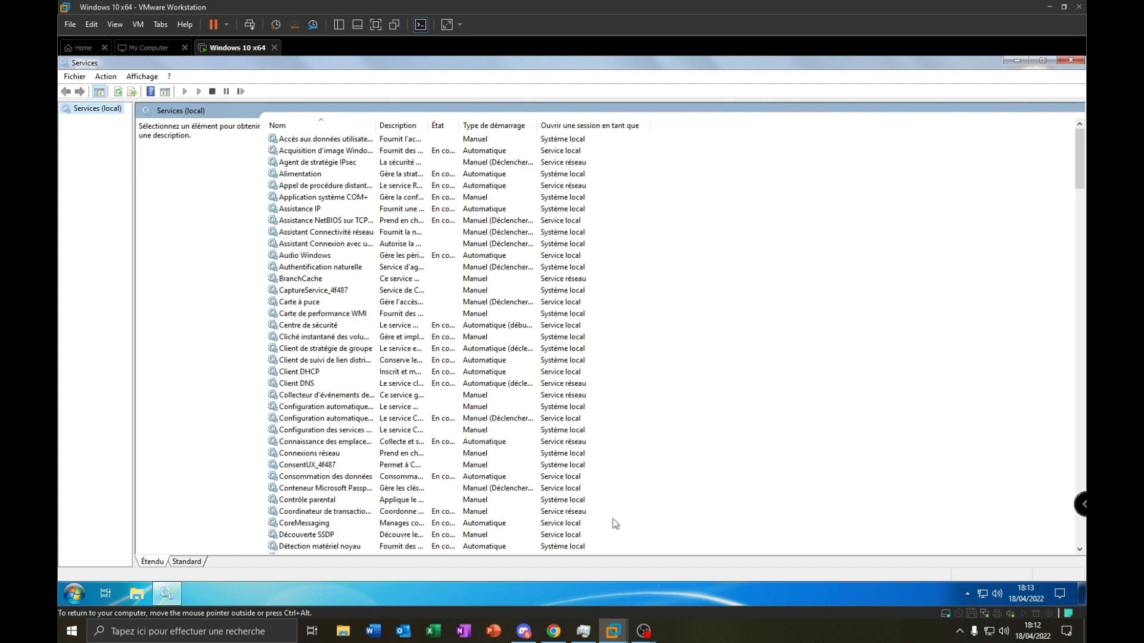
Step: Set the startup type of the Contrôle parental service to Désactivé and review its description
click(327, 511)
right_click(321, 504)
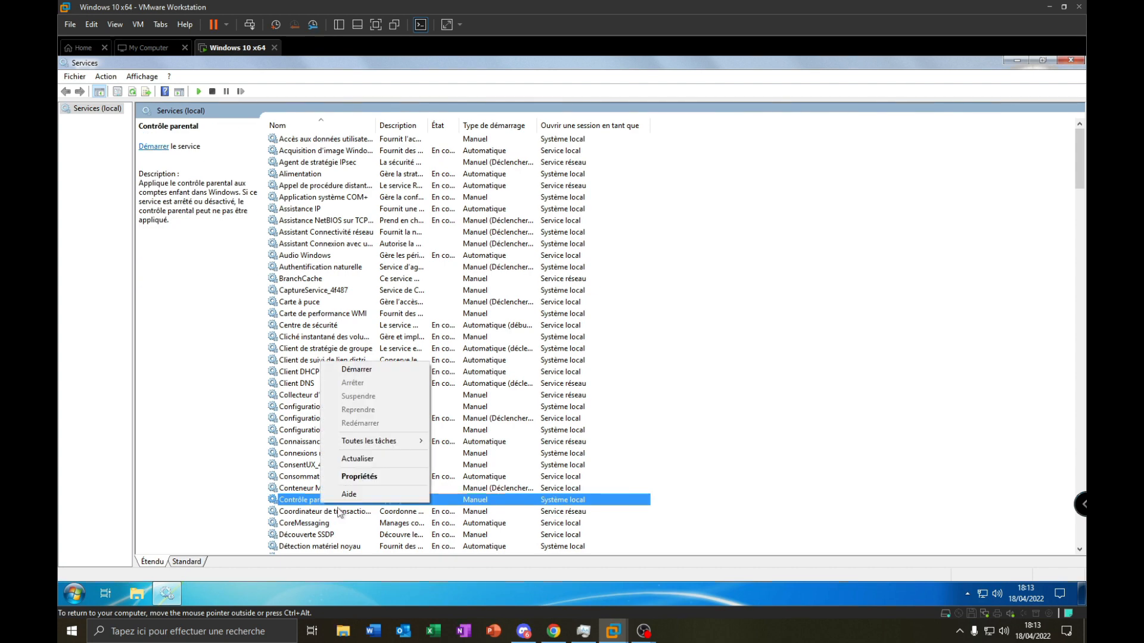
click(331, 478)
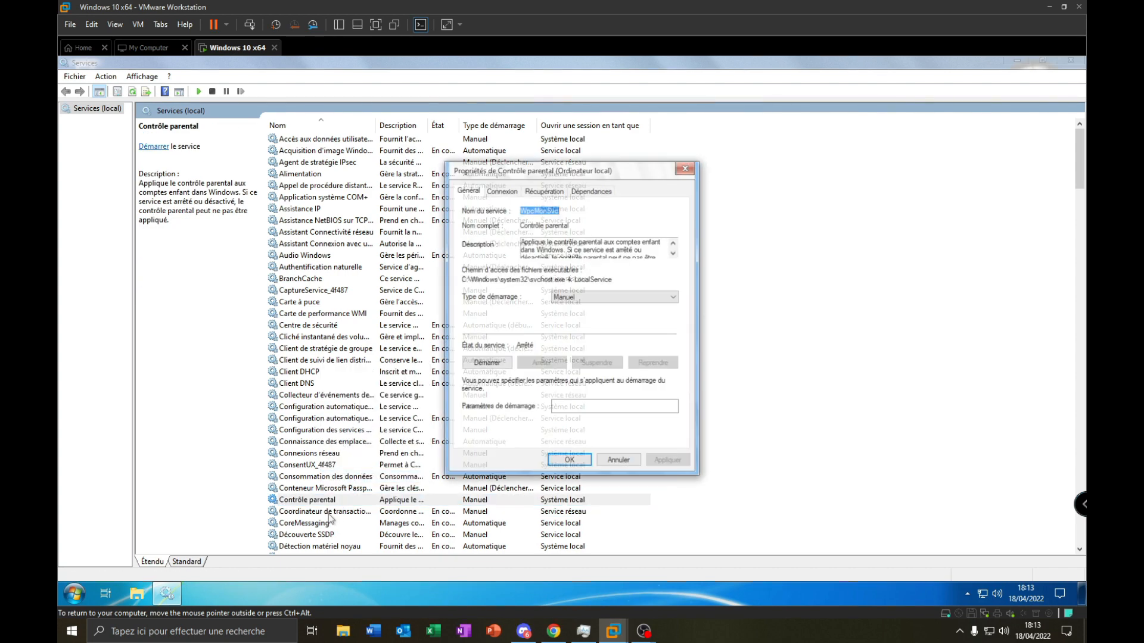
click(596, 297)
click(566, 324)
click(592, 298)
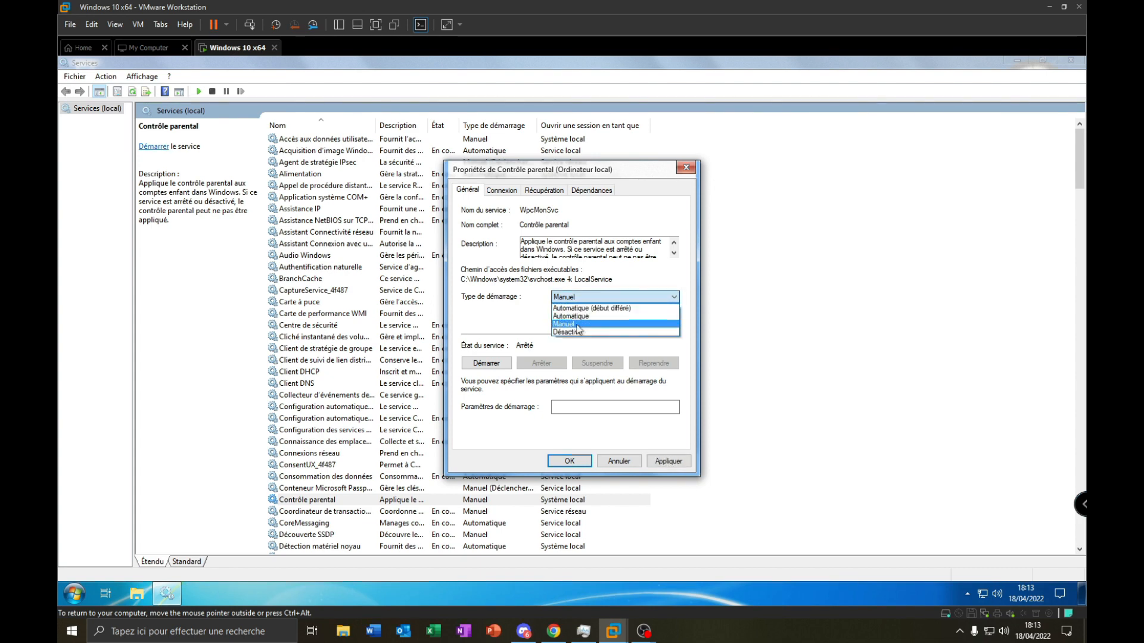
click(573, 332)
click(569, 460)
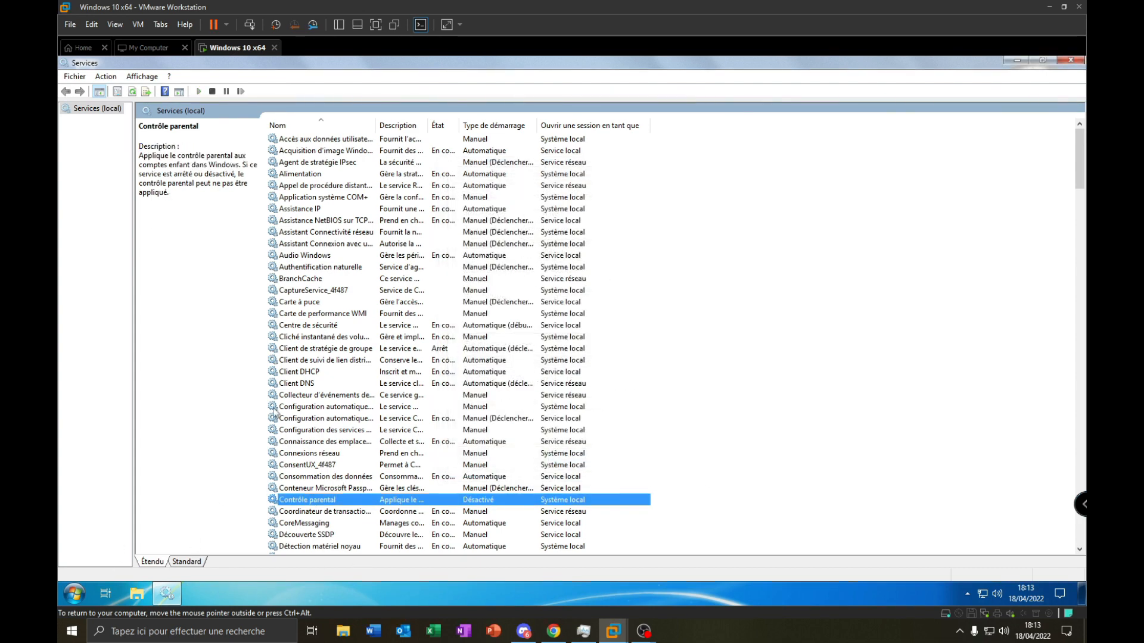
click(152, 198)
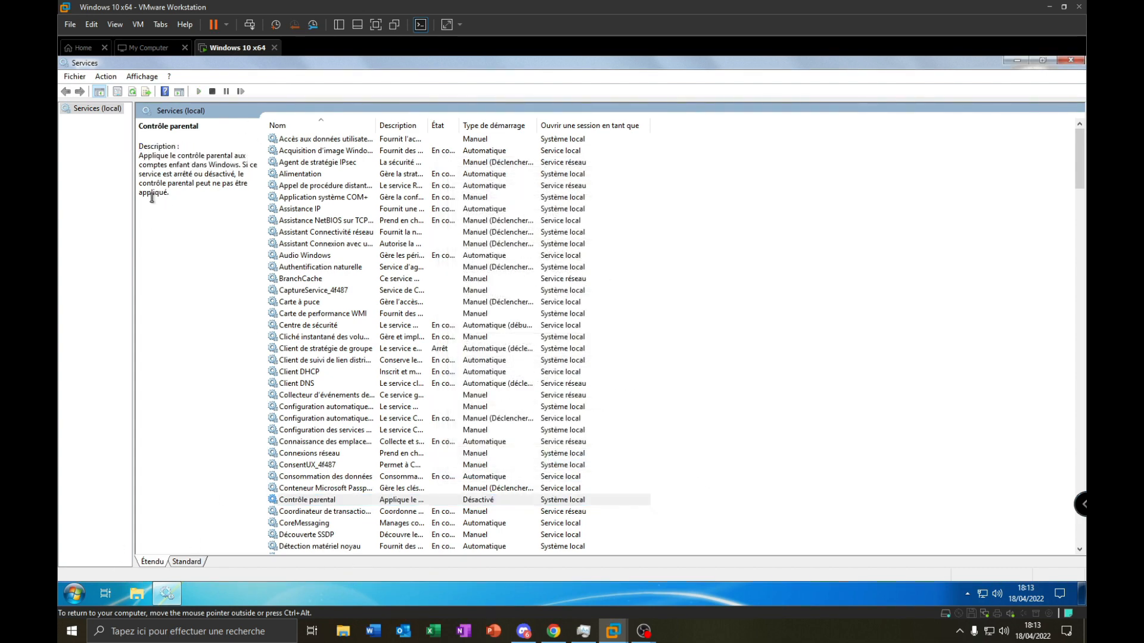
click(315, 504)
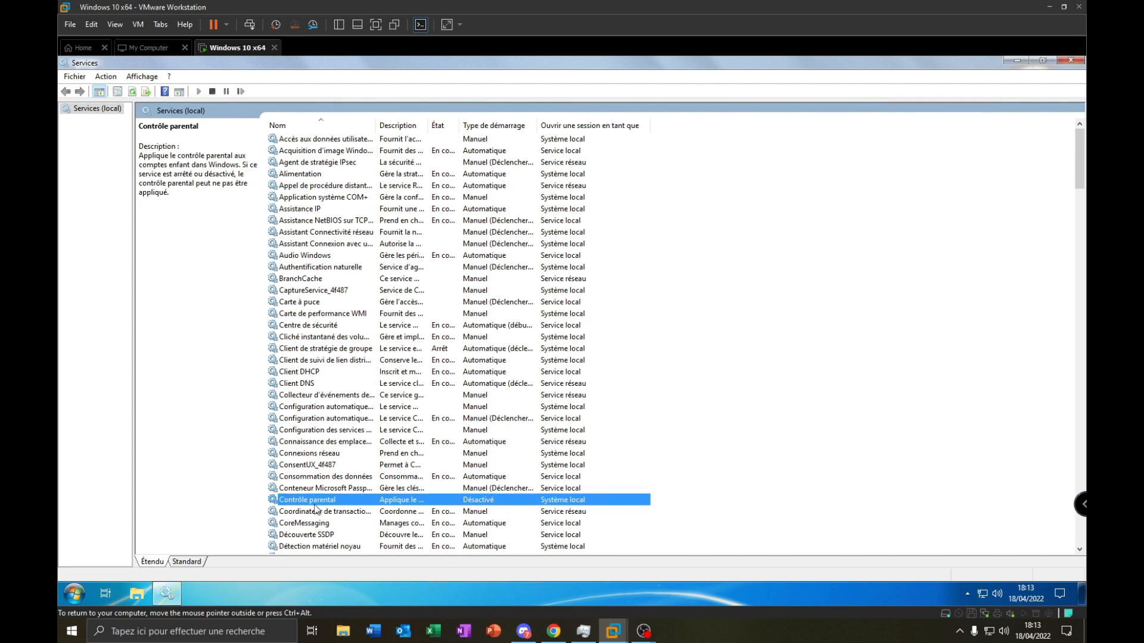
Step: Set the startup type of the Google Chrome Elevation Service to Désactivé and apply the change
scroll(315, 509, down, 7)
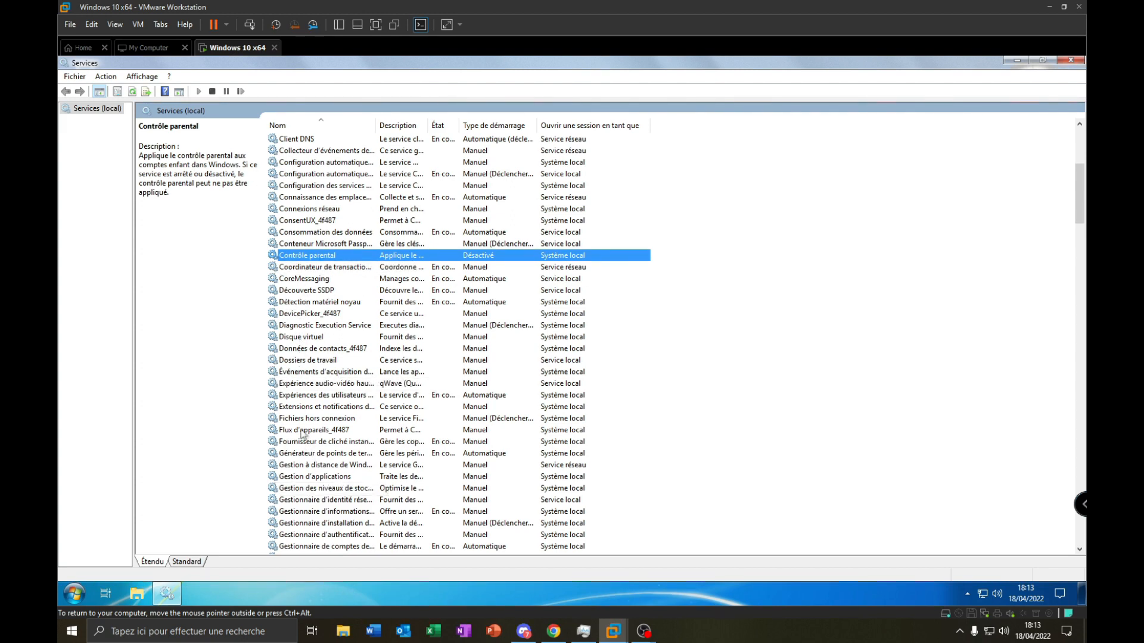
scroll(302, 434, down, 4)
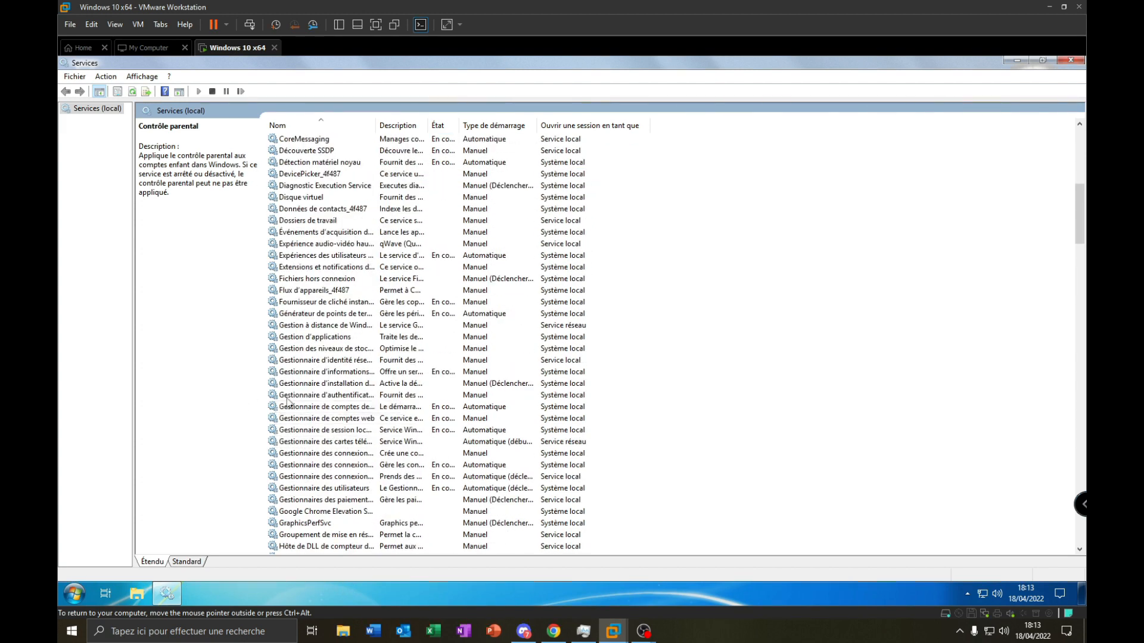
scroll(287, 402, down, 1)
right_click(298, 477)
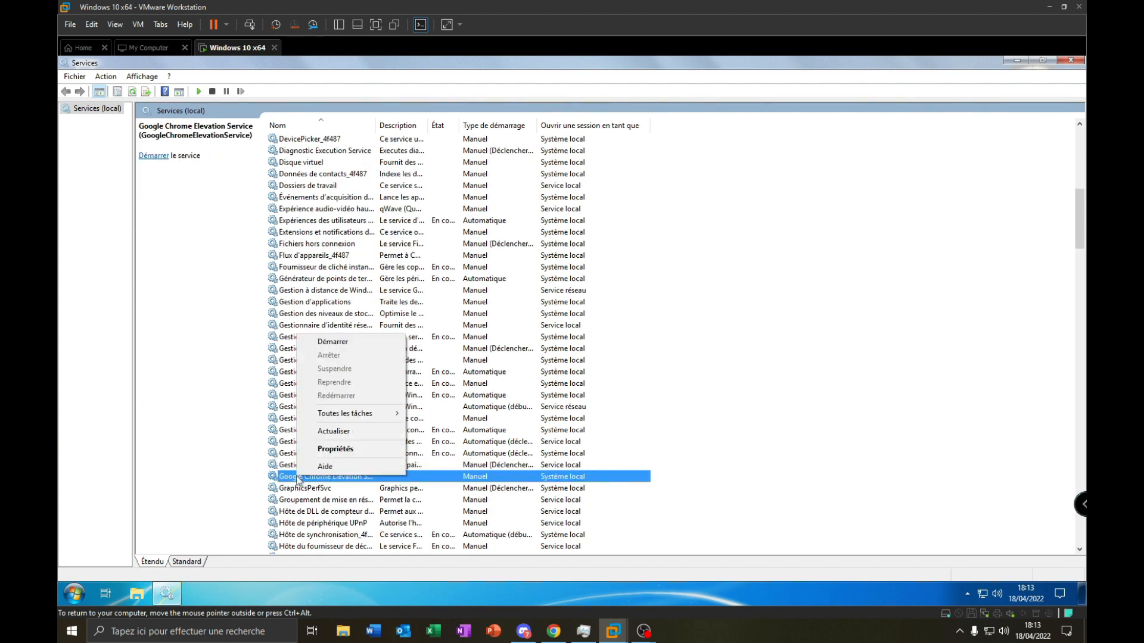
click(320, 451)
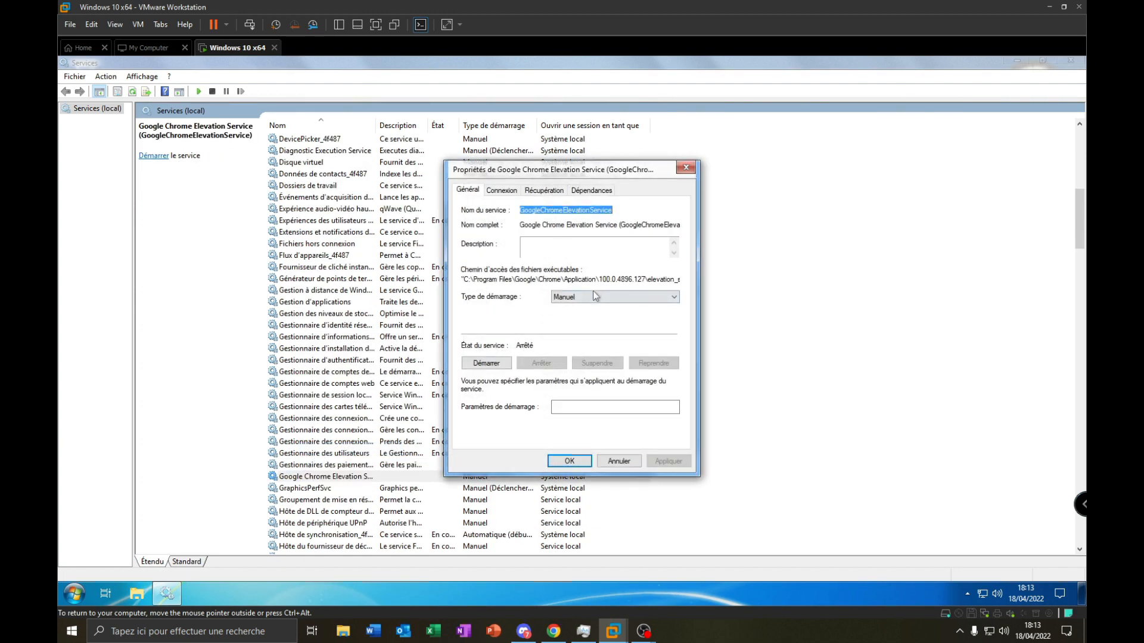
click(575, 298)
click(576, 336)
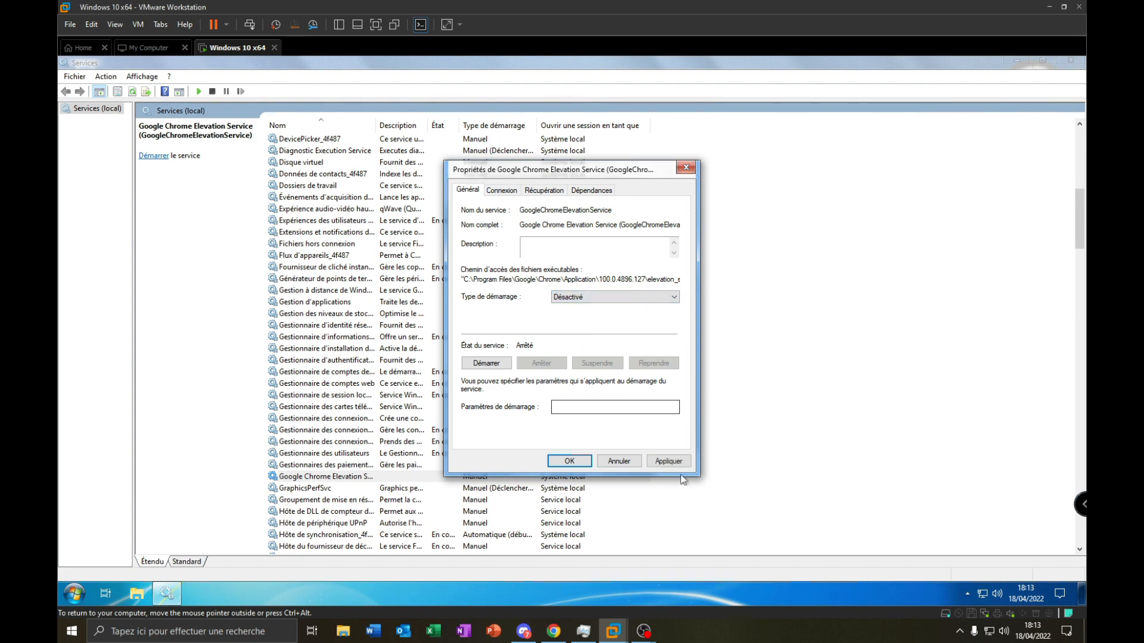
click(669, 461)
click(569, 461)
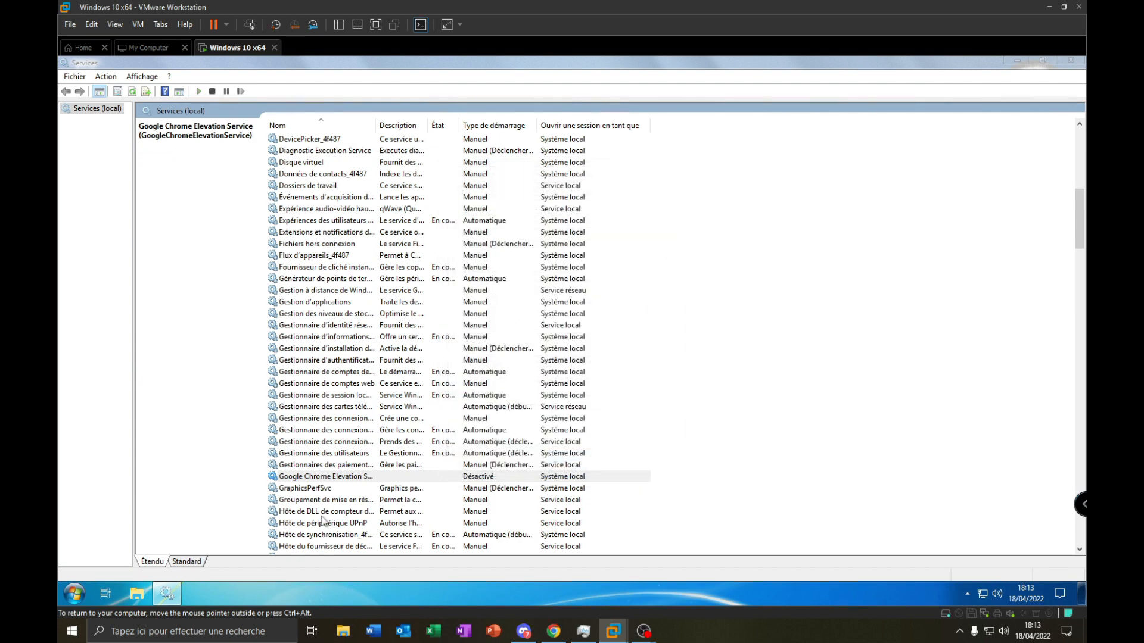
Step: Set the startup type of the Xbox Accessory Management Service to Désactivé
click(322, 516)
click(313, 489)
scroll(311, 512, down, 3)
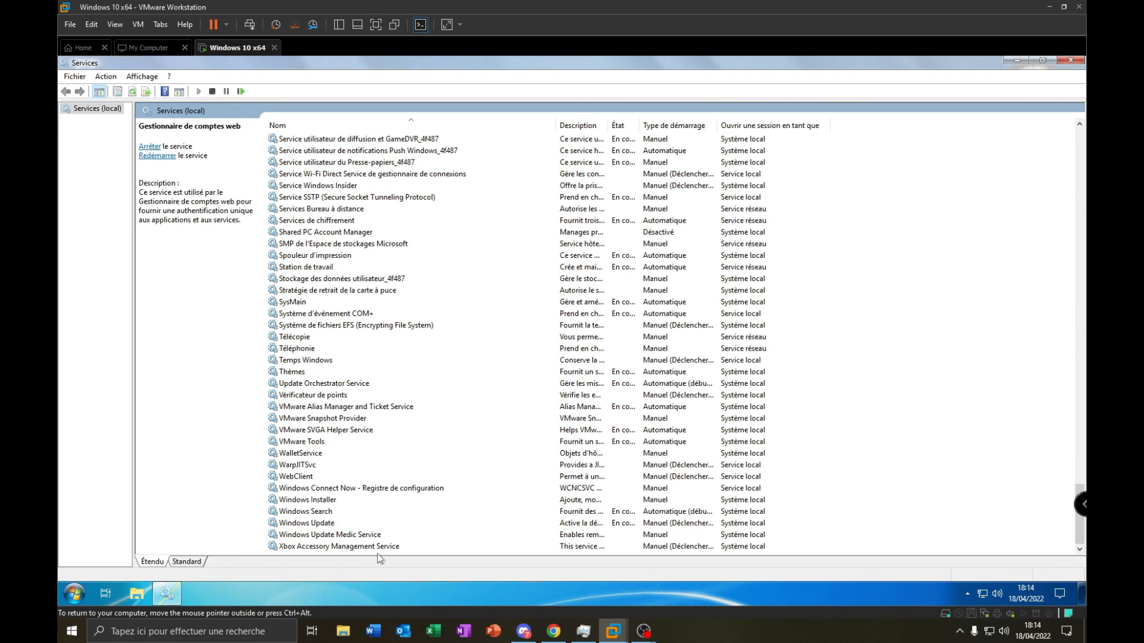
click(388, 547)
right_click(390, 546)
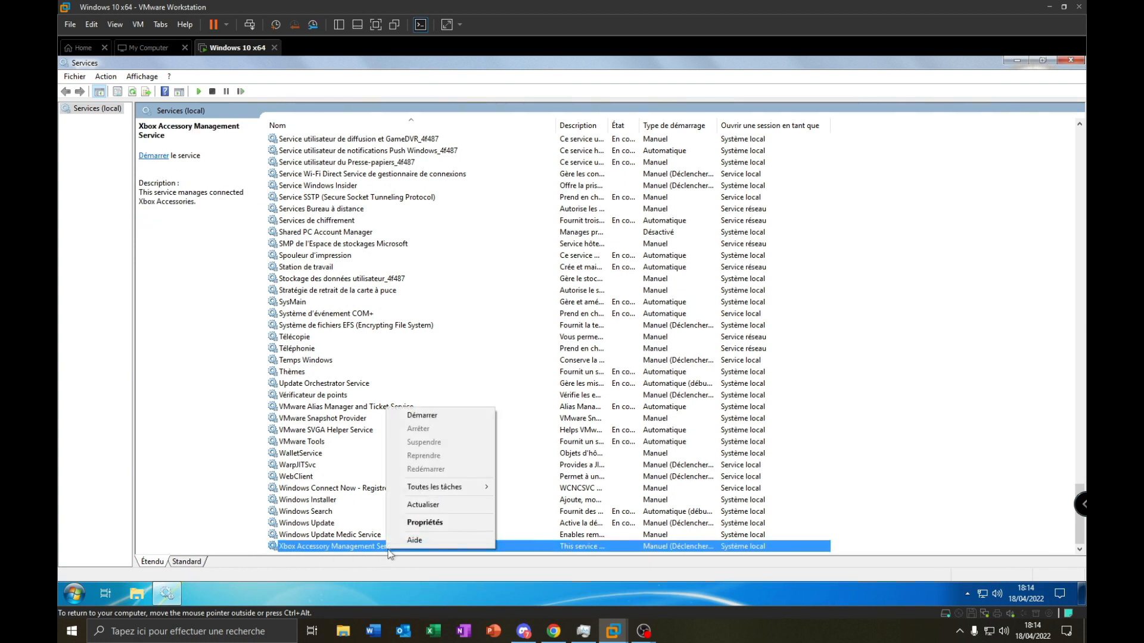
click(433, 519)
click(598, 298)
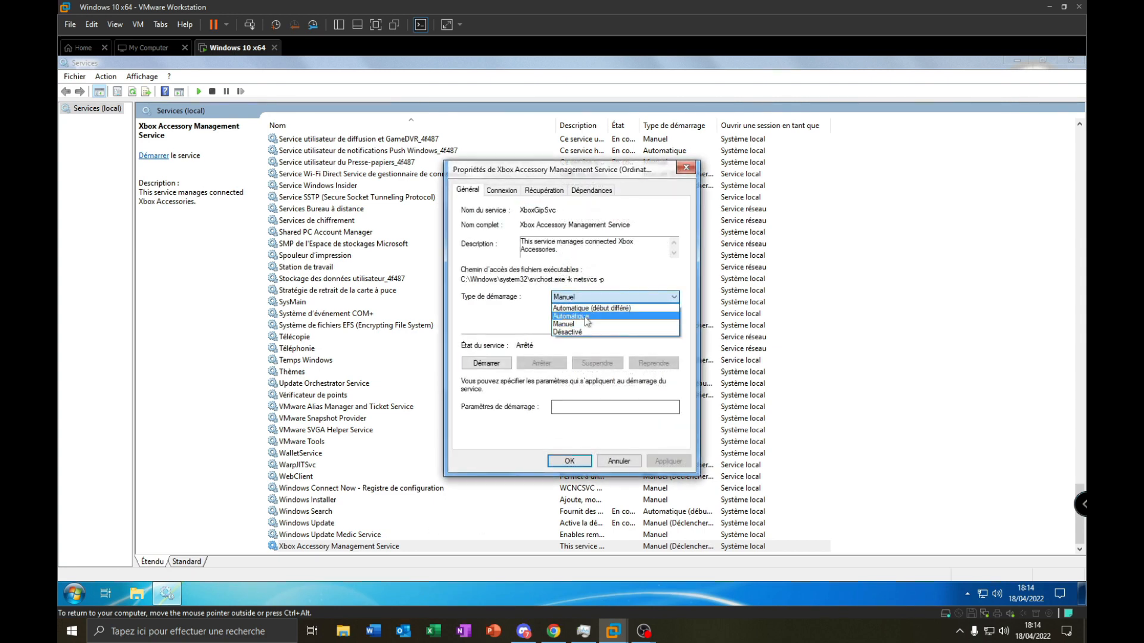
click(579, 337)
click(577, 300)
click(565, 333)
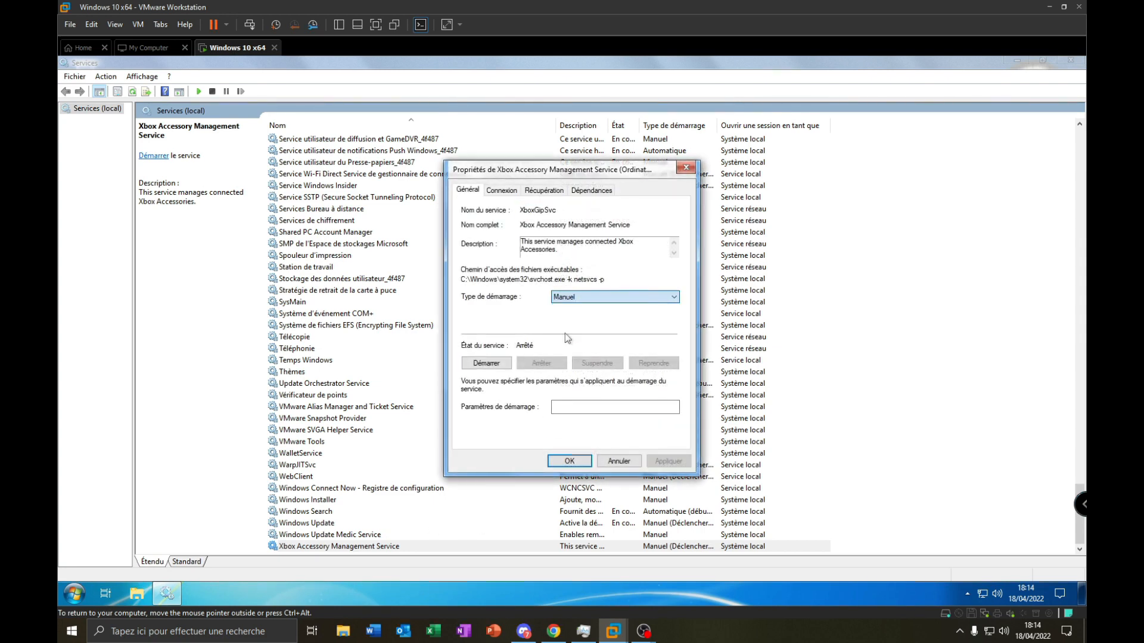
click(569, 462)
Step: Examine the Windows Search service and try out the Start menu search with trial terms such as "s"
click(353, 510)
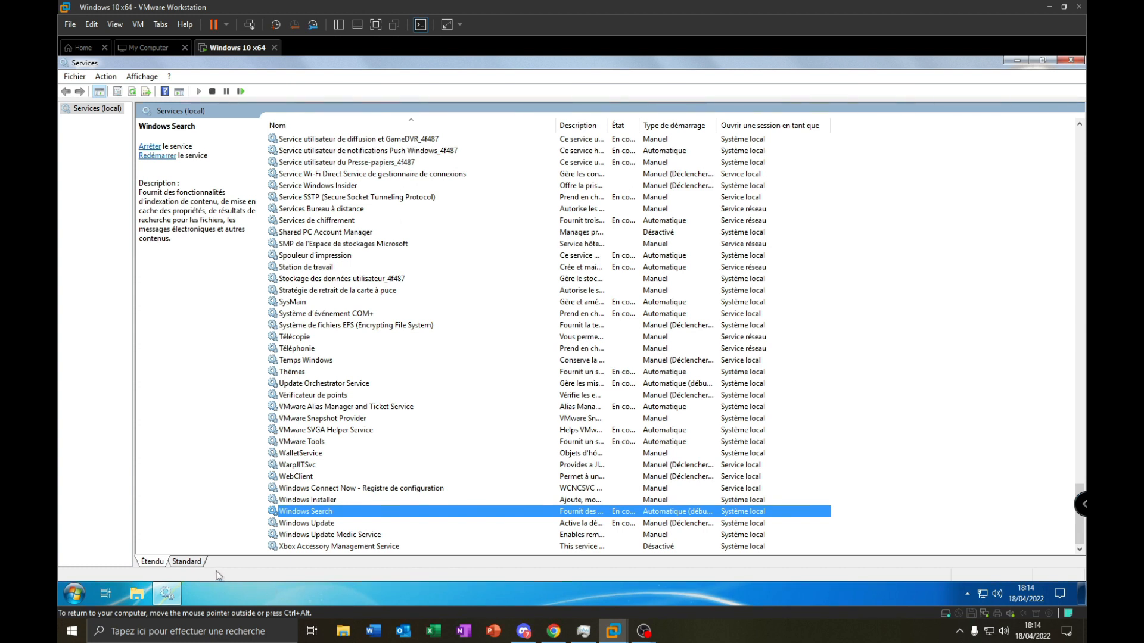
click(74, 594)
text(see)
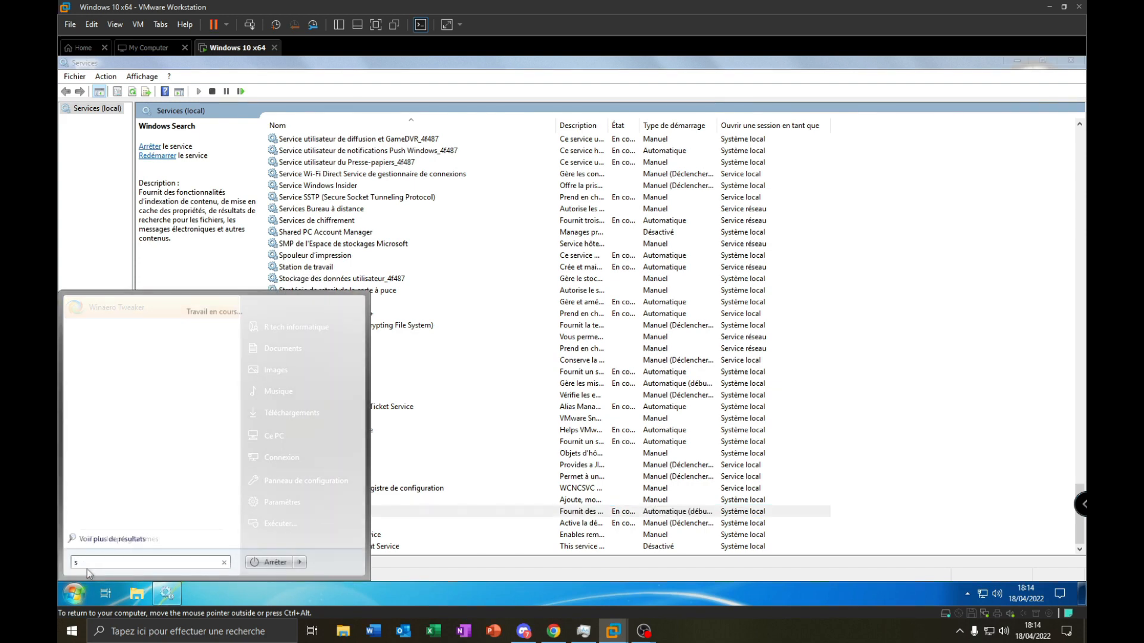
key(BackSpace)
key(BackSpace)
key(BackSpace)
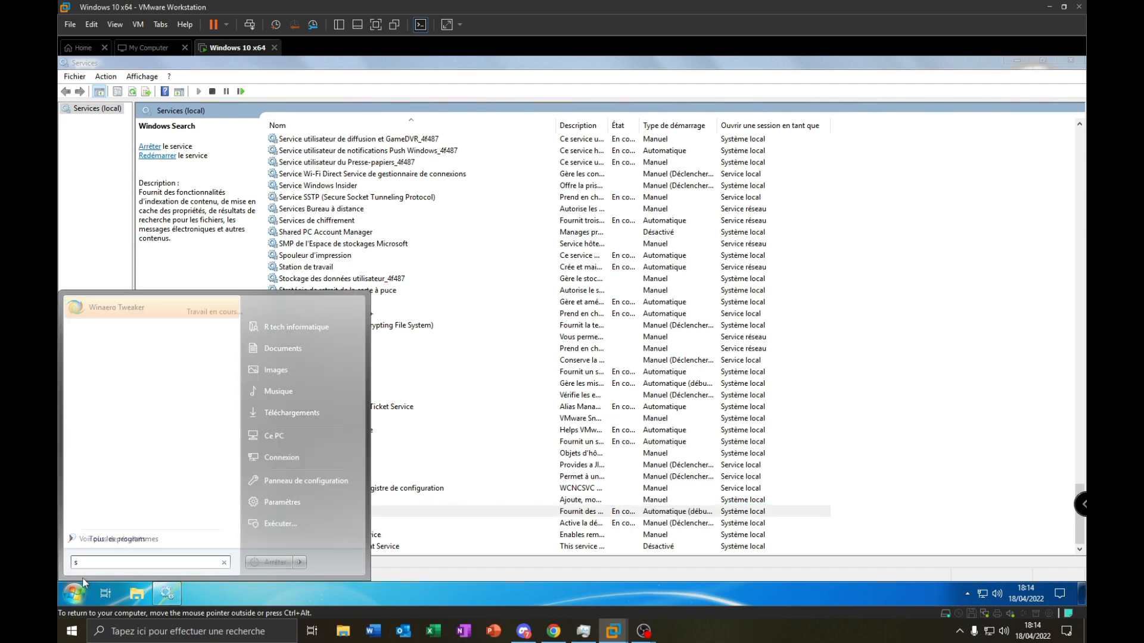
text(sfgdf)
key(BackSpace)
key(BackSpace)
key(BackSpace)
key(BackSpace)
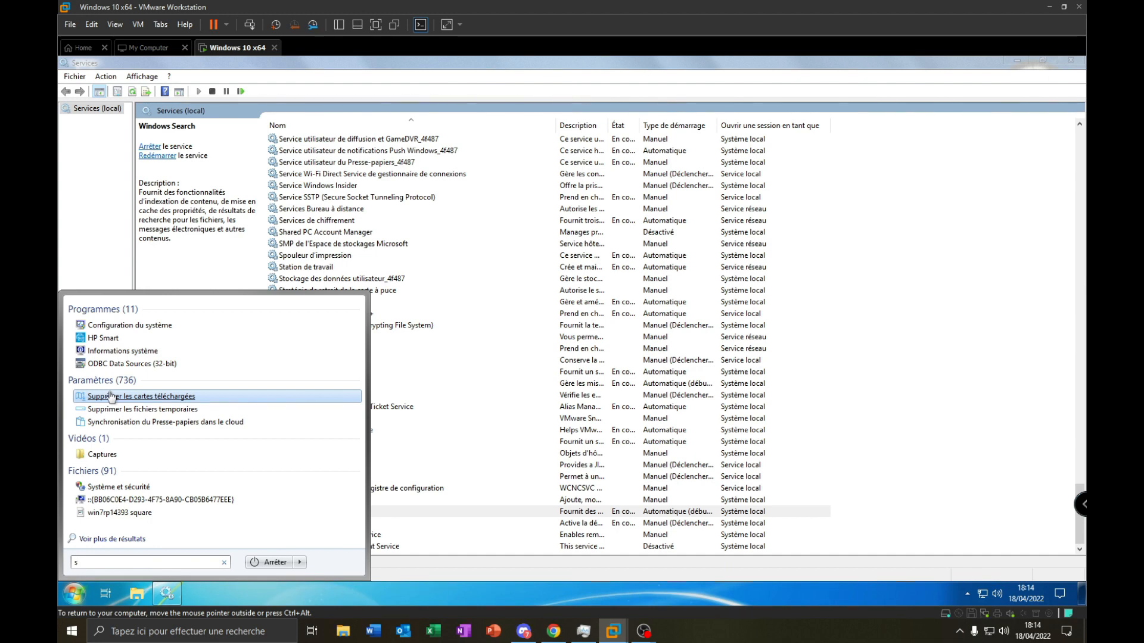
Step: Stop the Windows Search service, set its startup type to Désactivé, and apply the change
right_click(417, 511)
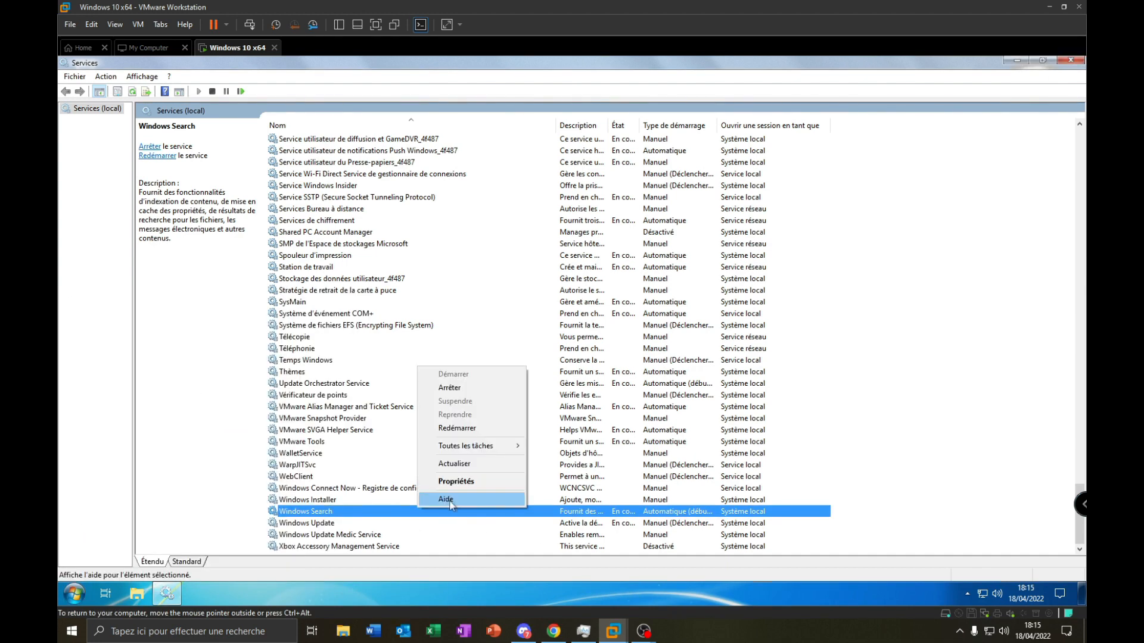
right_click(377, 510)
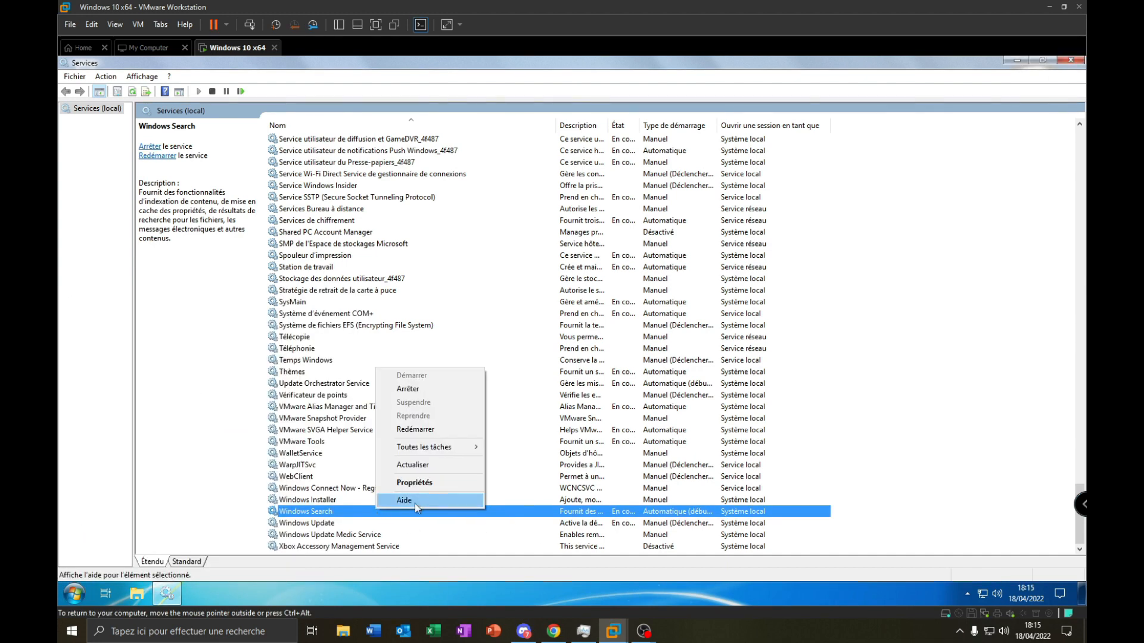
right_click(359, 512)
click(352, 513)
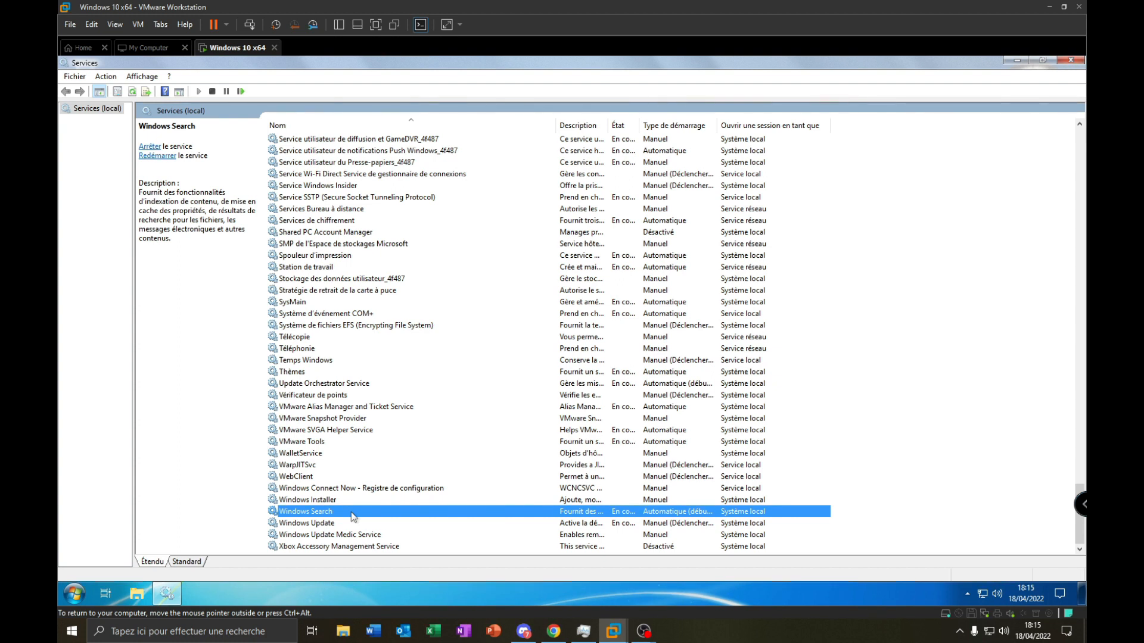
right_click(350, 513)
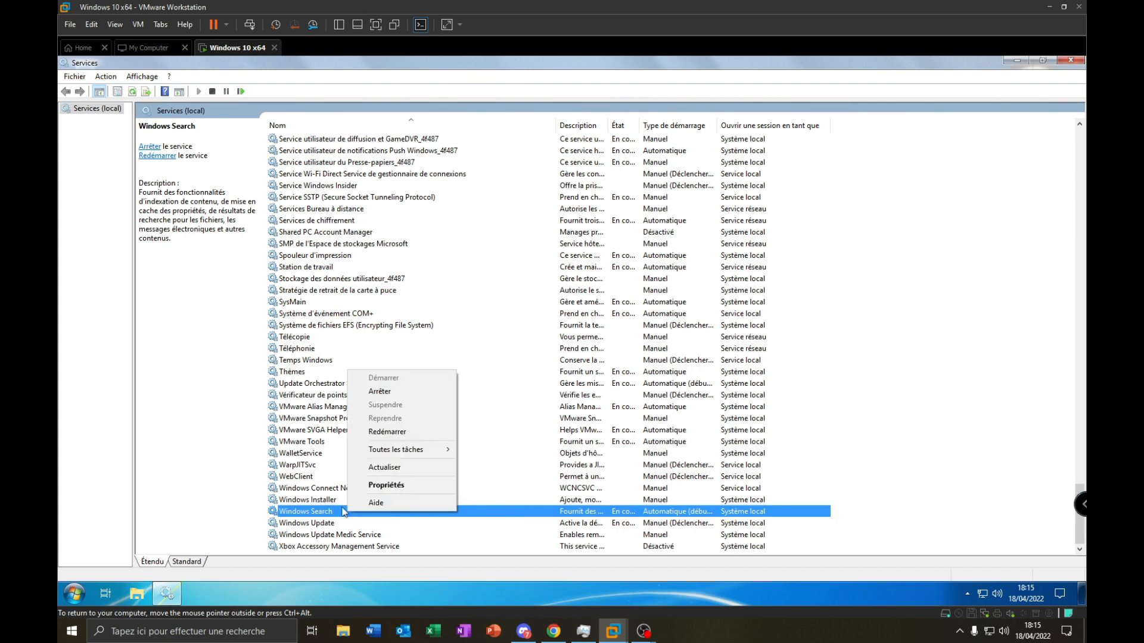
click(386, 485)
click(614, 297)
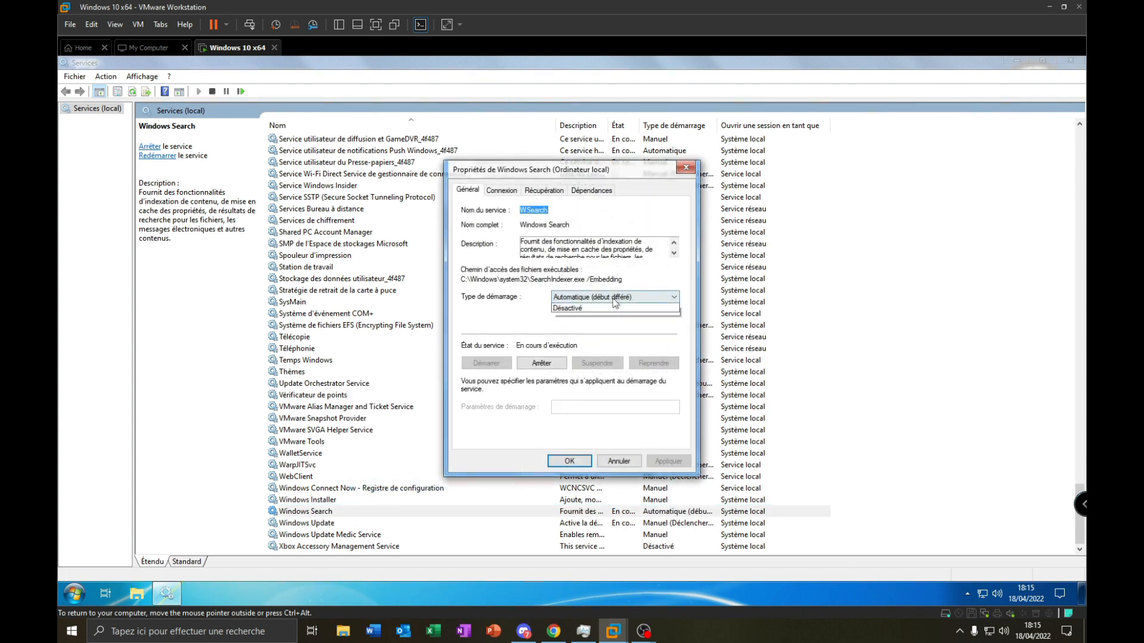
click(581, 332)
click(541, 362)
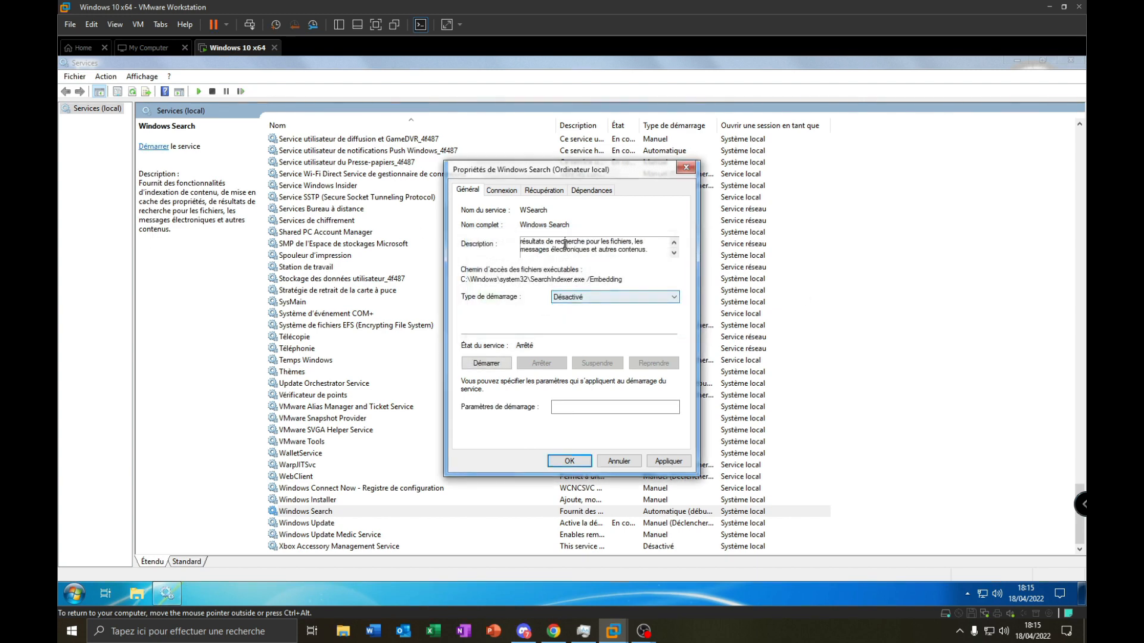
click(667, 461)
click(566, 464)
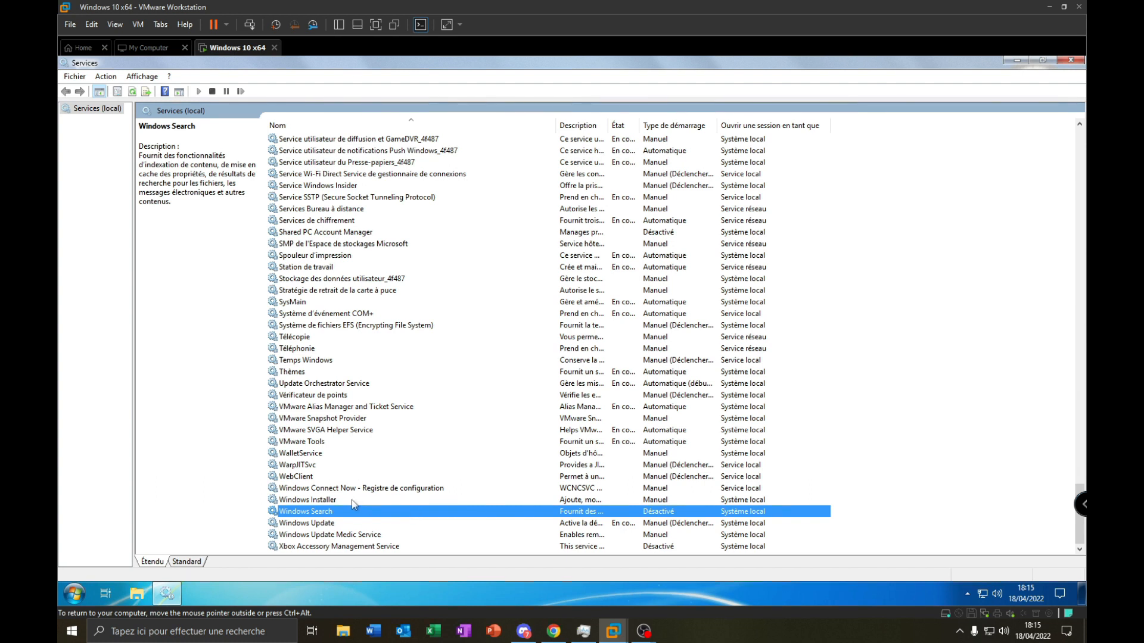
Step: Set the startup type of the SysMain service to Désactivé, stop the service, and apply the change
click(332, 303)
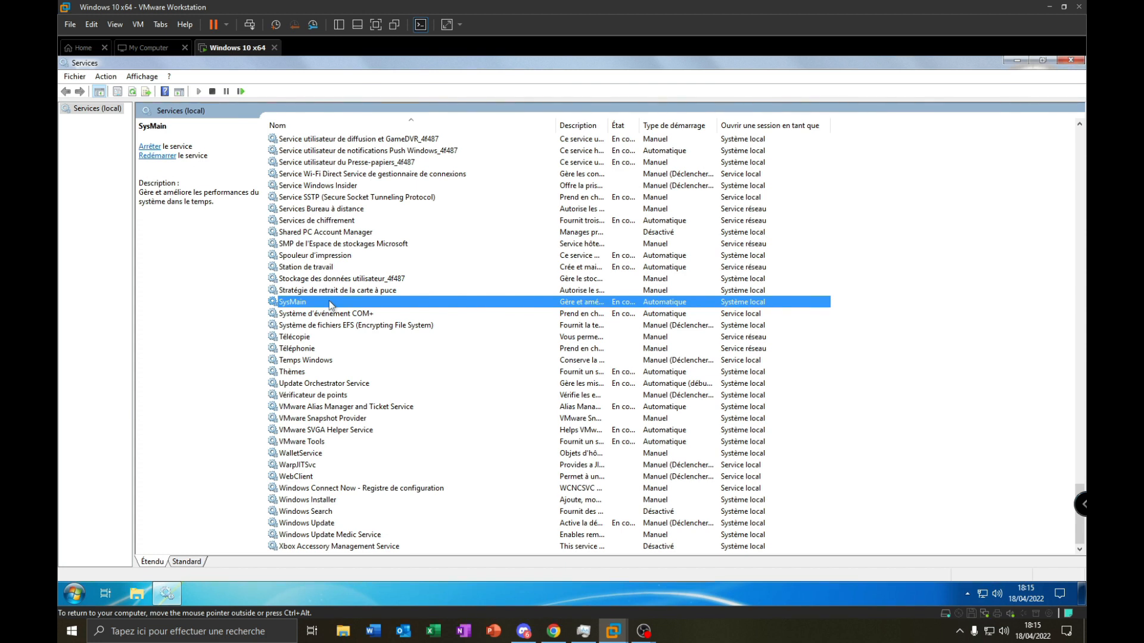
right_click(330, 302)
click(379, 416)
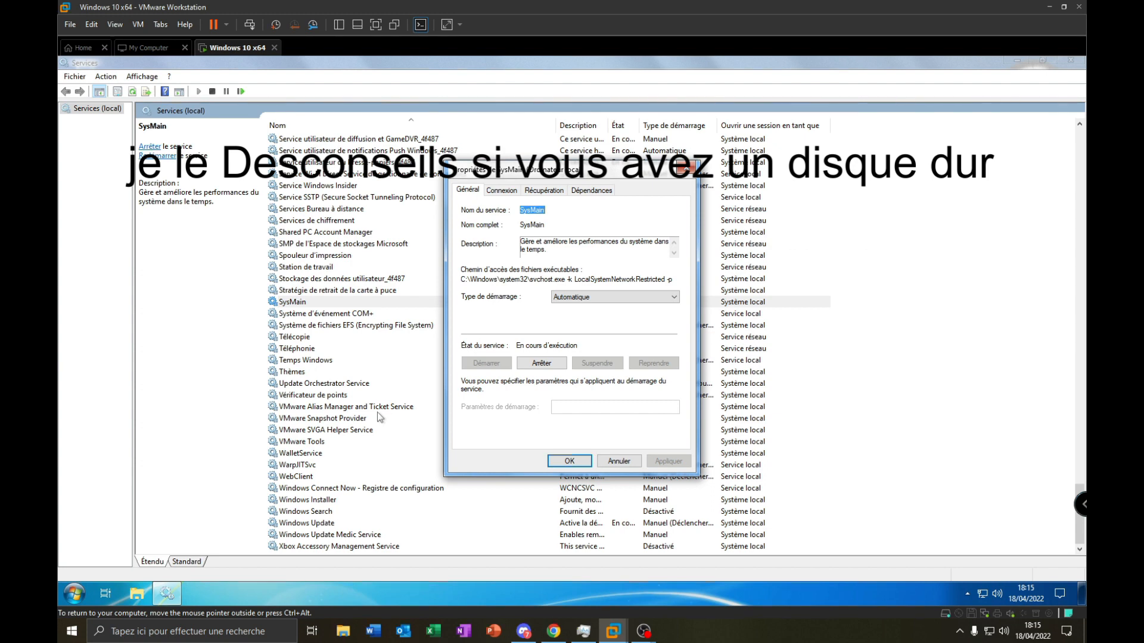
click(569, 298)
click(567, 332)
click(542, 363)
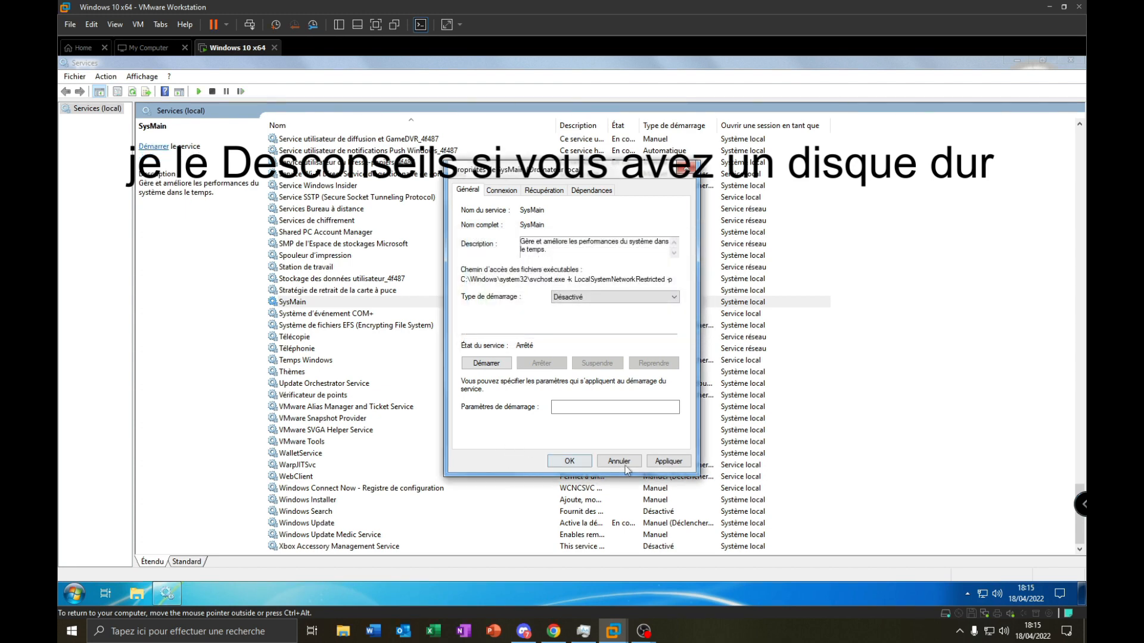
click(668, 461)
click(569, 461)
Step: Set the startup type of Service Google Update (gupdate) to Désactivé and bring up the actions for Service Google Update (gupdatem)
scroll(331, 226, up, 9)
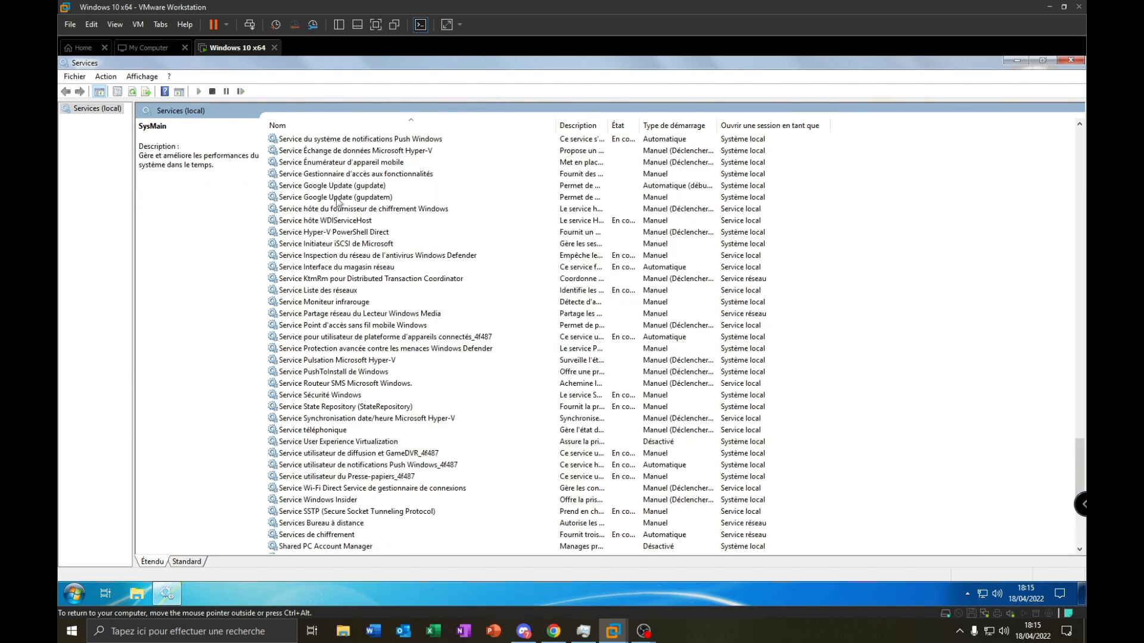
click(297, 185)
right_click(332, 189)
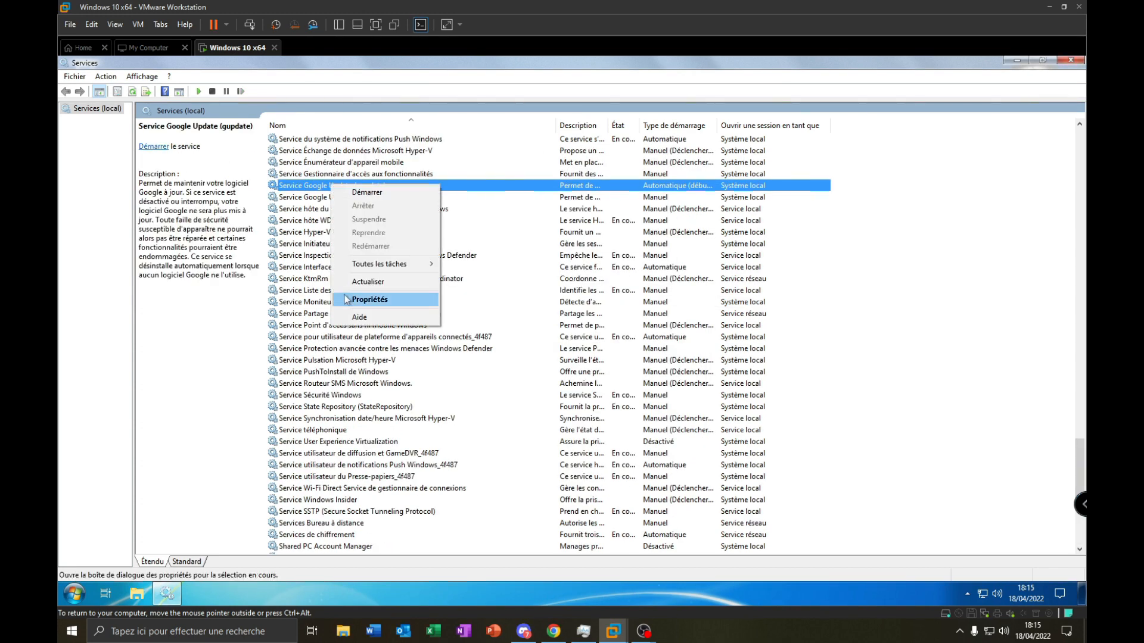
click(358, 297)
click(618, 461)
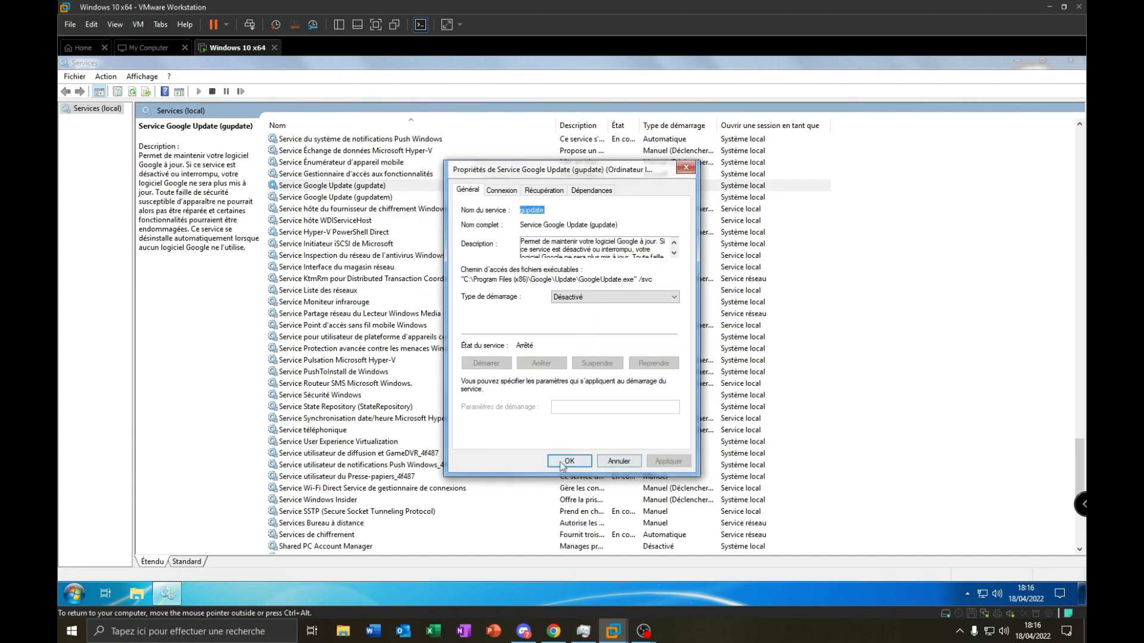
click(362, 196)
right_click(361, 192)
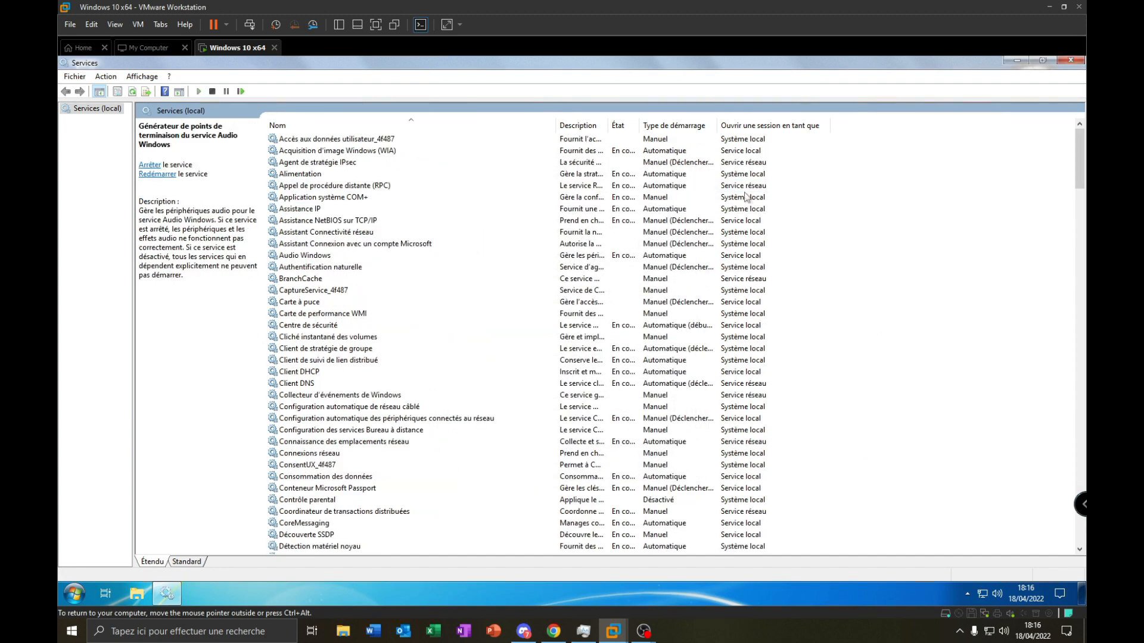
click(1042, 60)
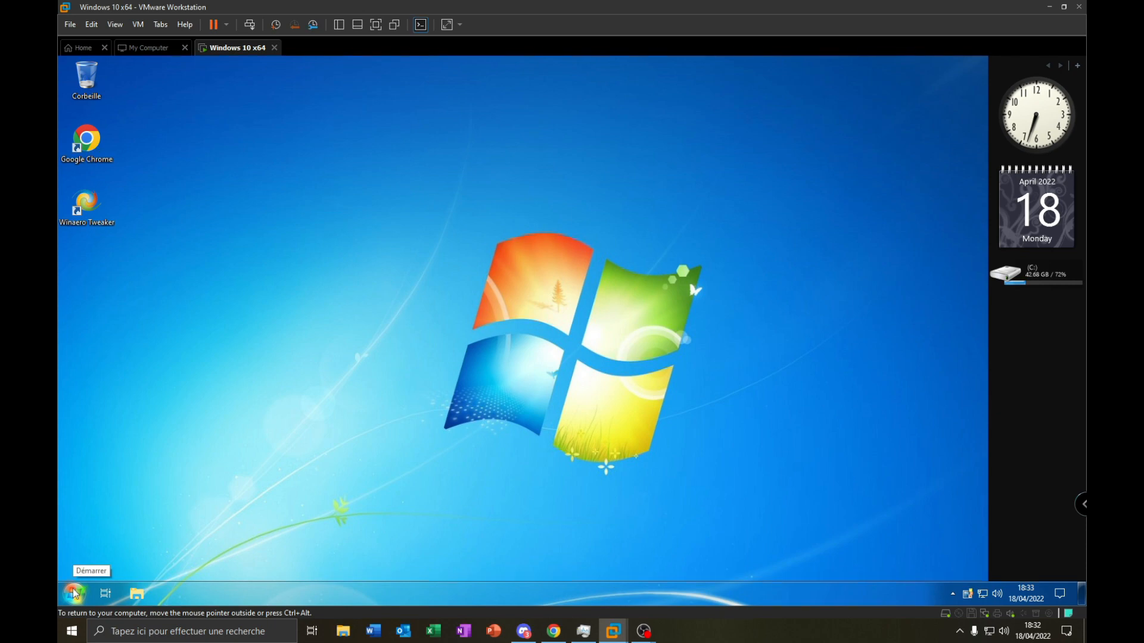
Step: Open System Configuration with msconfig and set the number of processors in the advanced boot options to 3
click(74, 594)
text(msconfig)
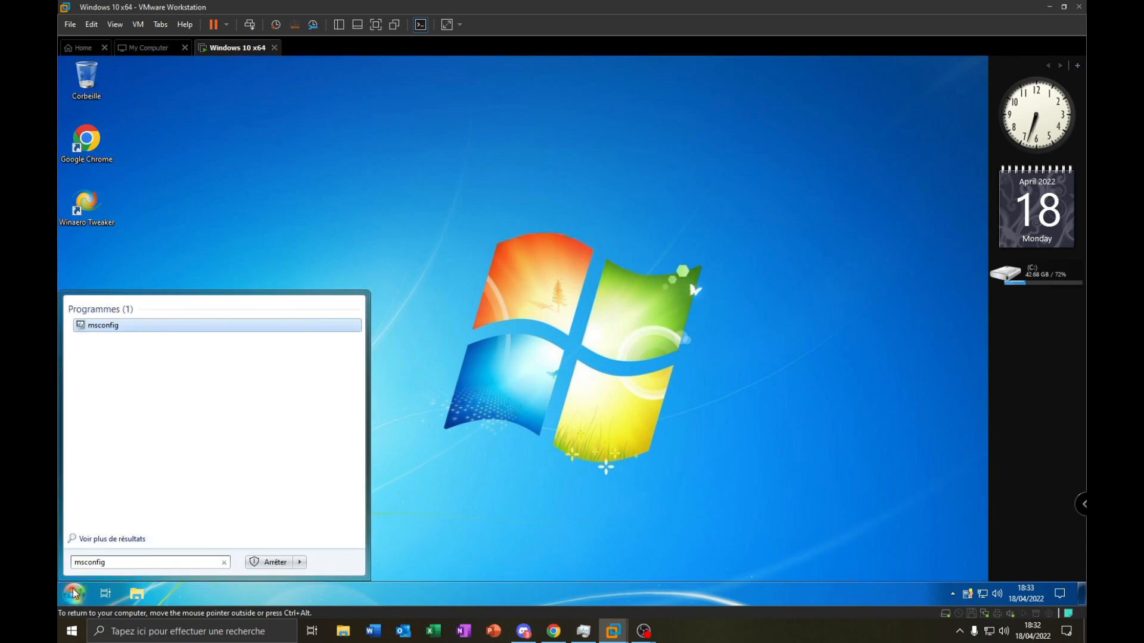
key(Return)
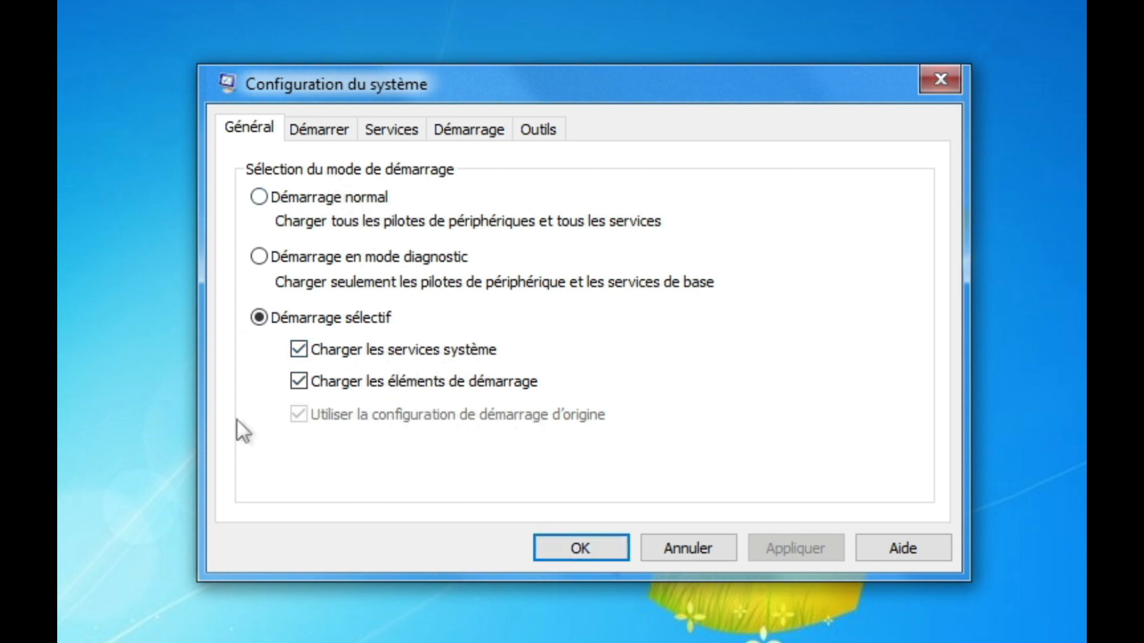
click(302, 134)
click(281, 319)
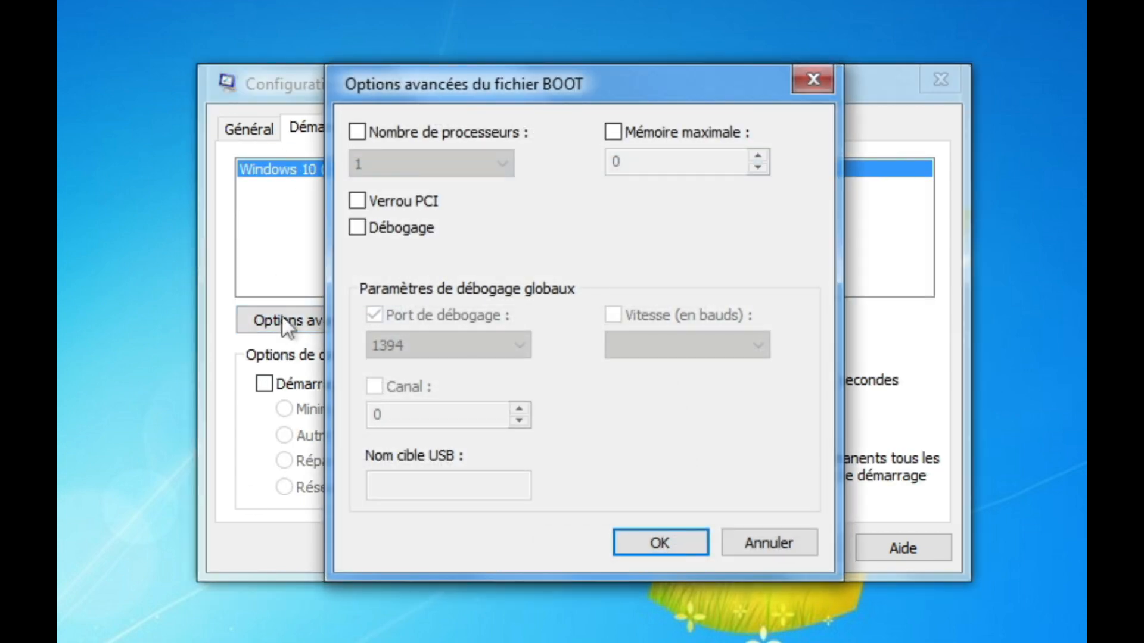
click(356, 133)
click(395, 163)
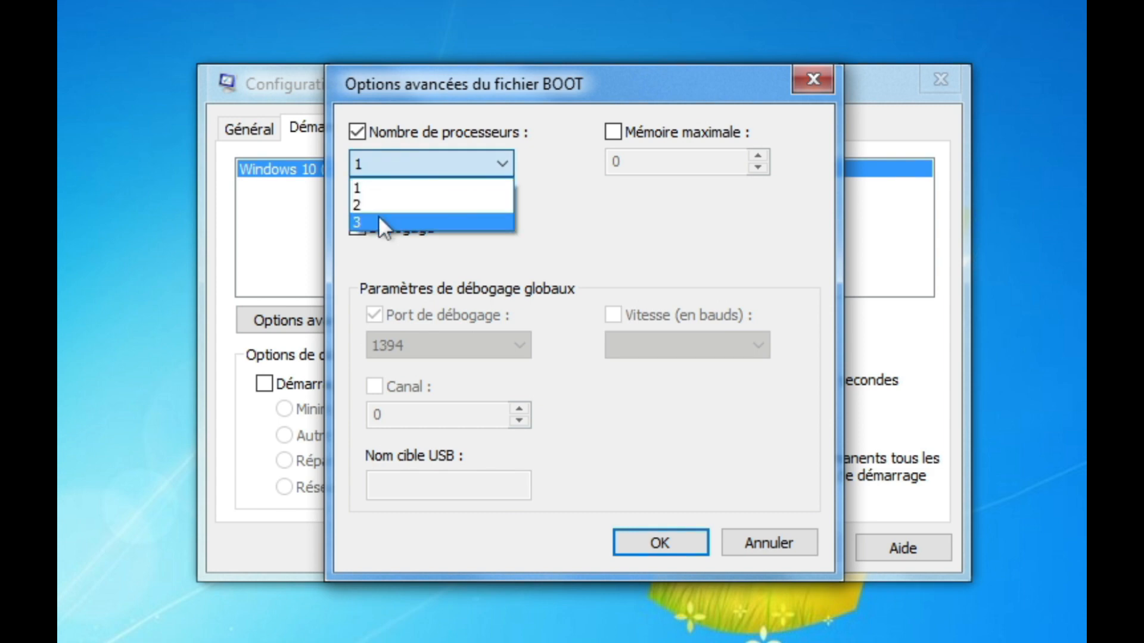
click(378, 222)
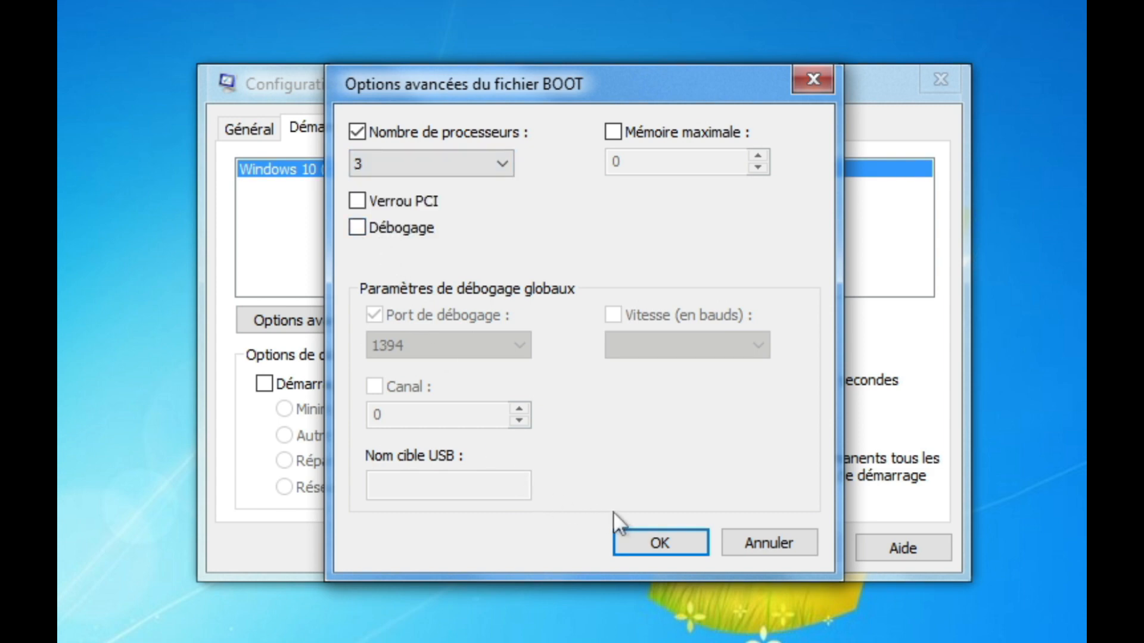
Step: Enable the maximum memory option at 5404 in the advanced boot options and accept the settings
click(613, 132)
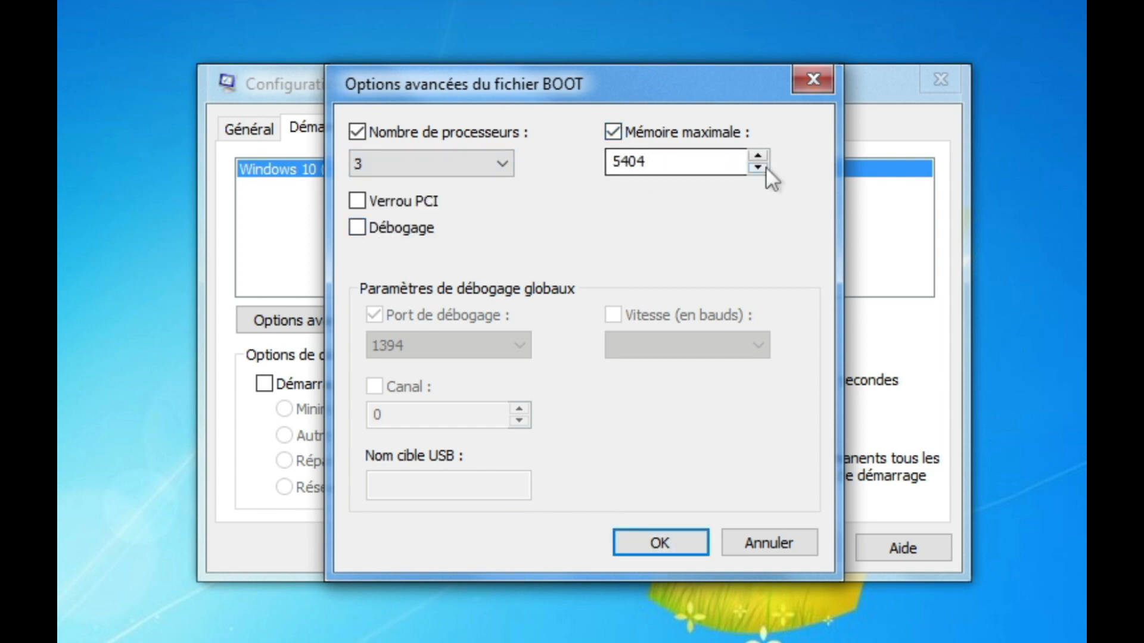
click(758, 156)
click(658, 161)
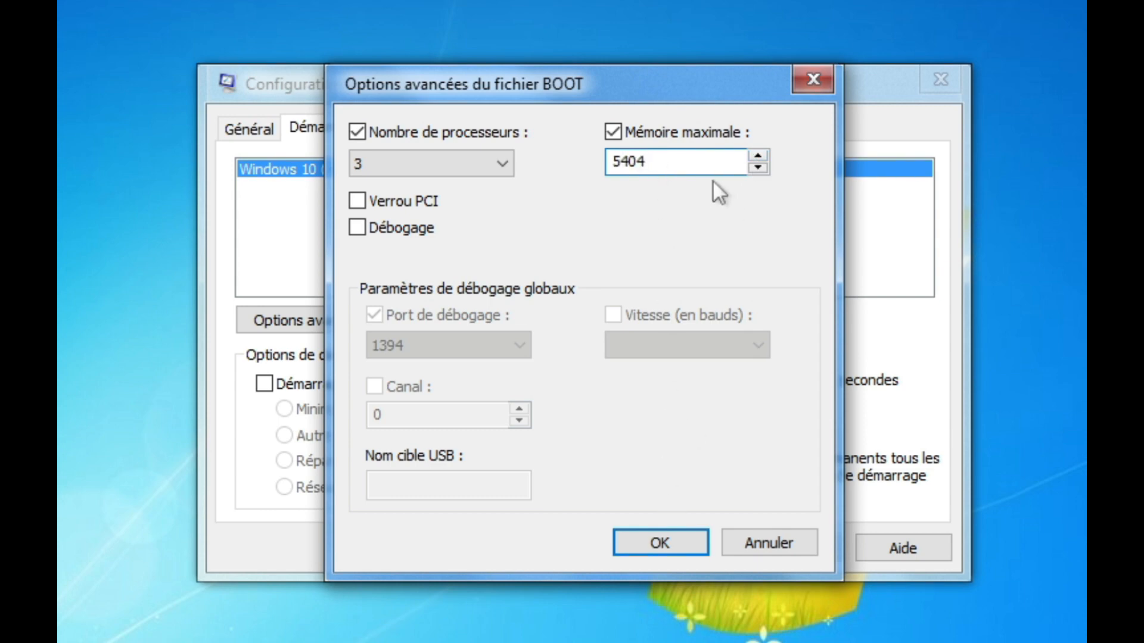
drag(645, 161, 608, 169)
click(669, 160)
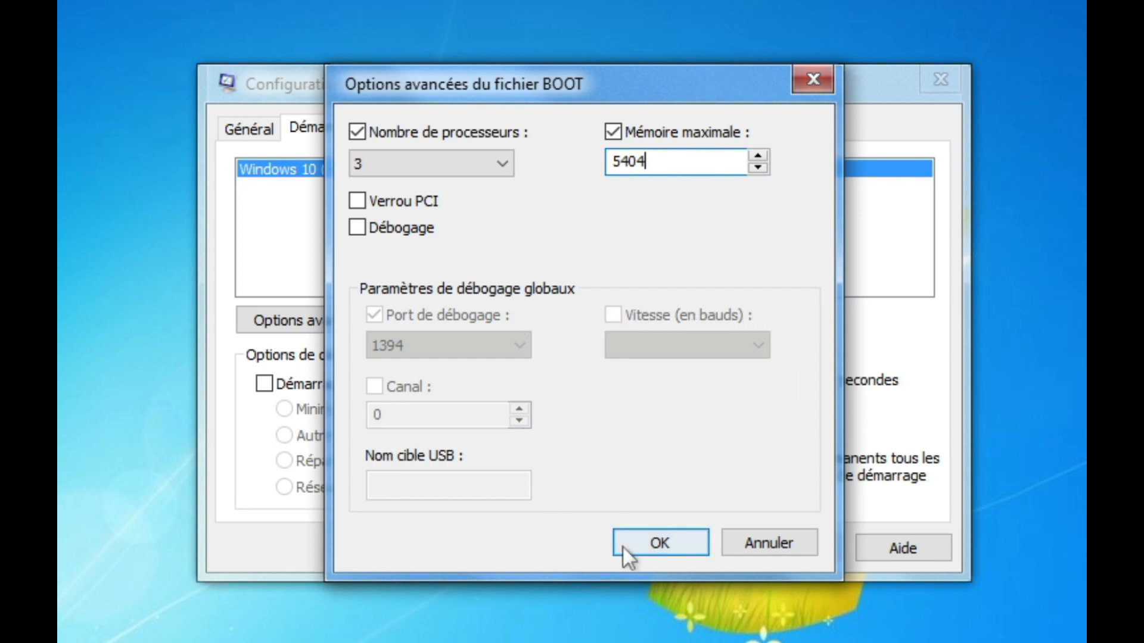
click(644, 545)
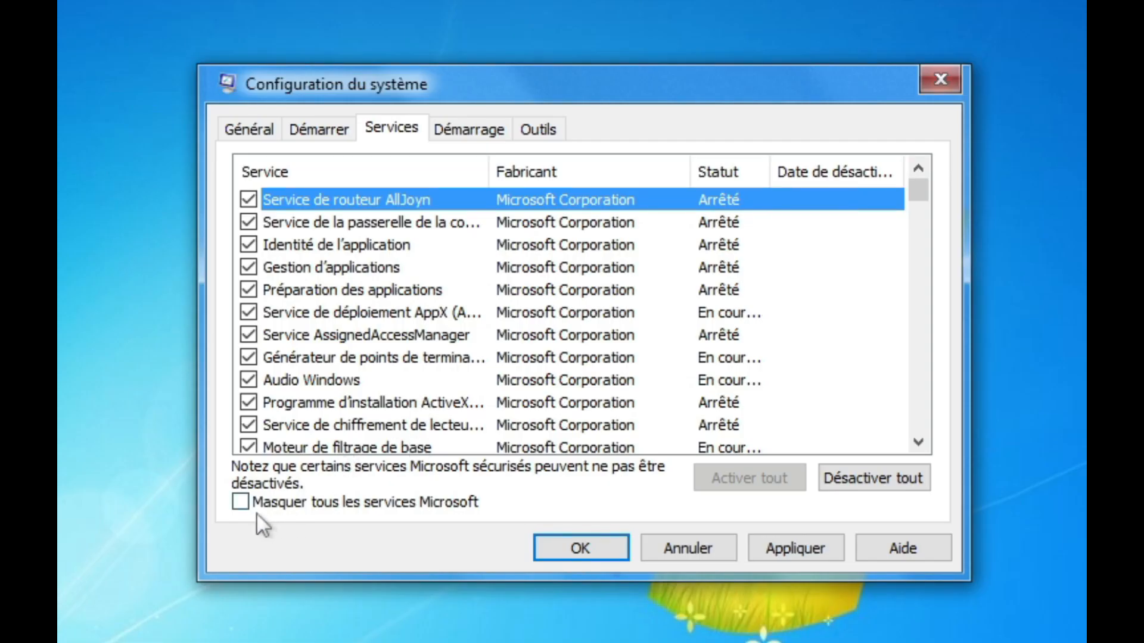
Step: Hide all Microsoft services in the System Configuration services list and review the remaining entries
click(241, 504)
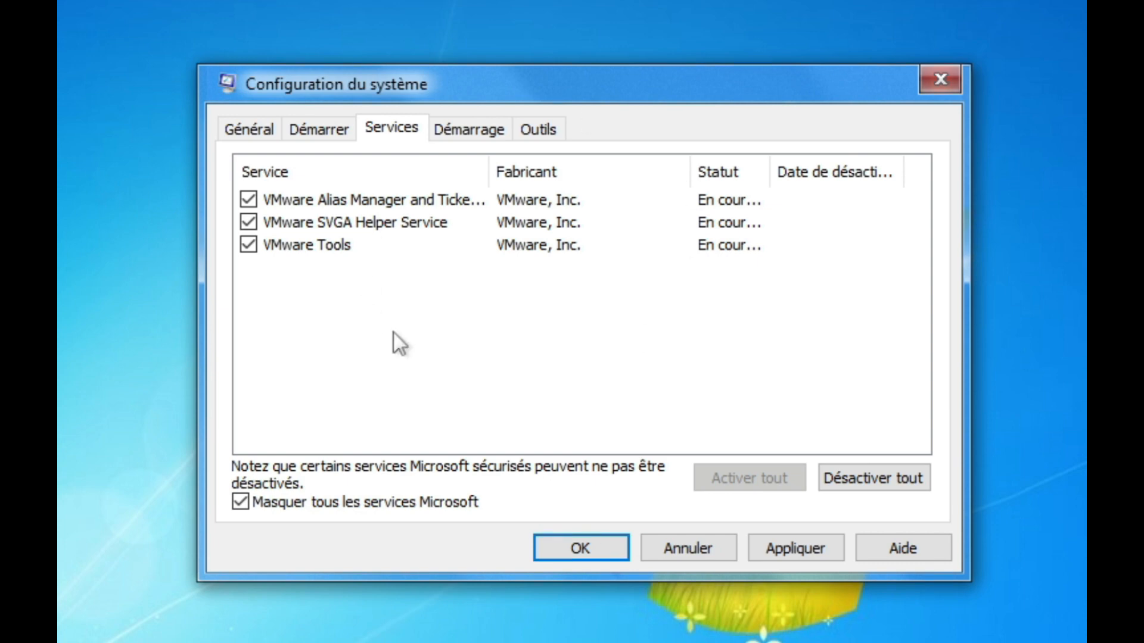
drag(421, 338, 532, 345)
drag(361, 307, 161, 175)
drag(406, 386, 131, 137)
drag(567, 345, 62, 4)
click(492, 378)
drag(674, 363, 622, 358)
drag(513, 315, 271, 200)
click(307, 324)
Step: Launch the User Account Control settings from the System Configuration tools list, widening the tool name column to read the entries
click(476, 130)
click(554, 135)
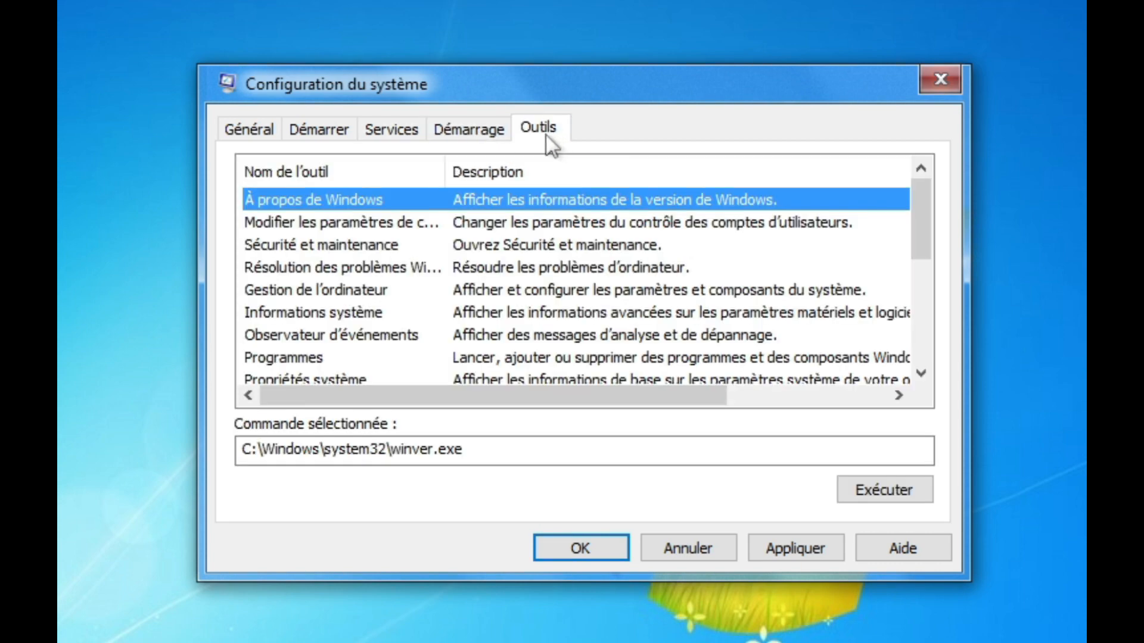
click(351, 222)
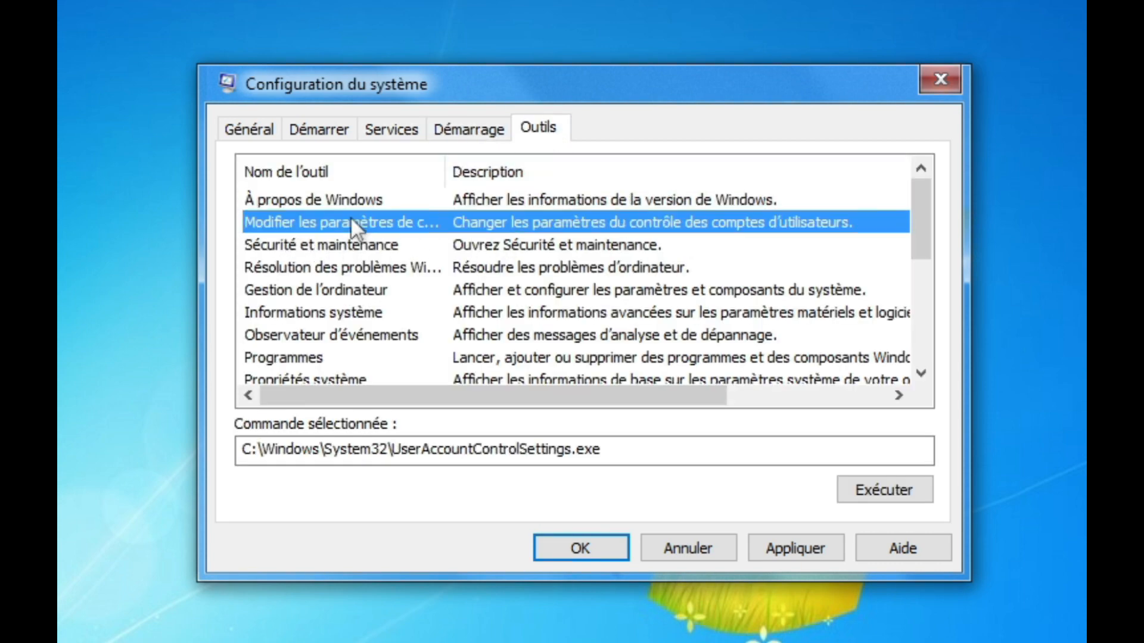
drag(446, 171, 572, 174)
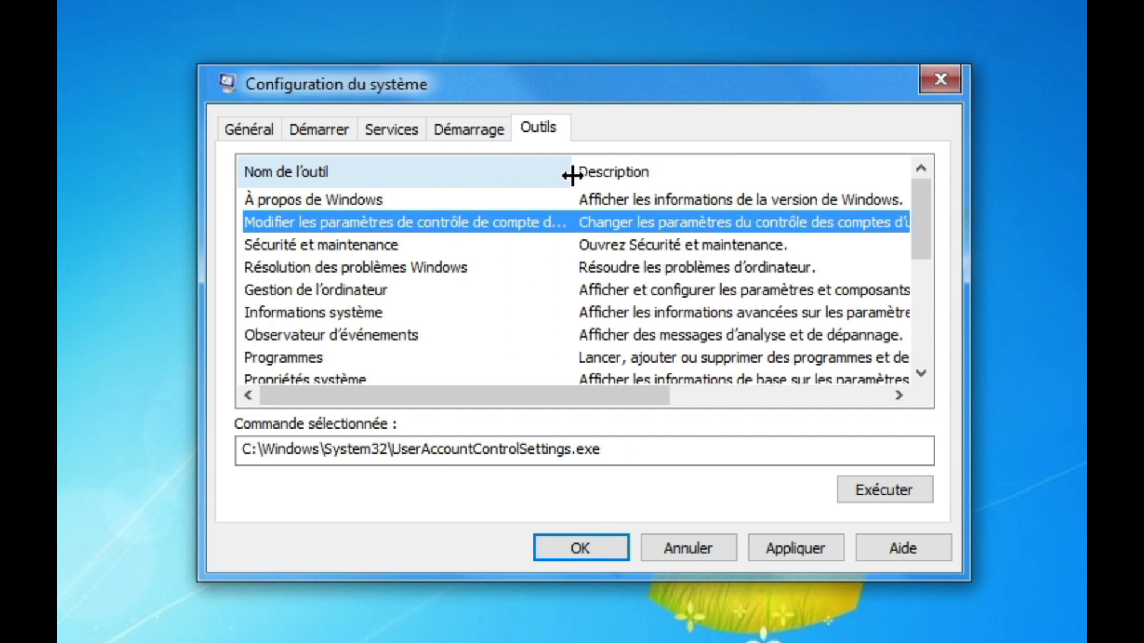
click(531, 243)
click(529, 232)
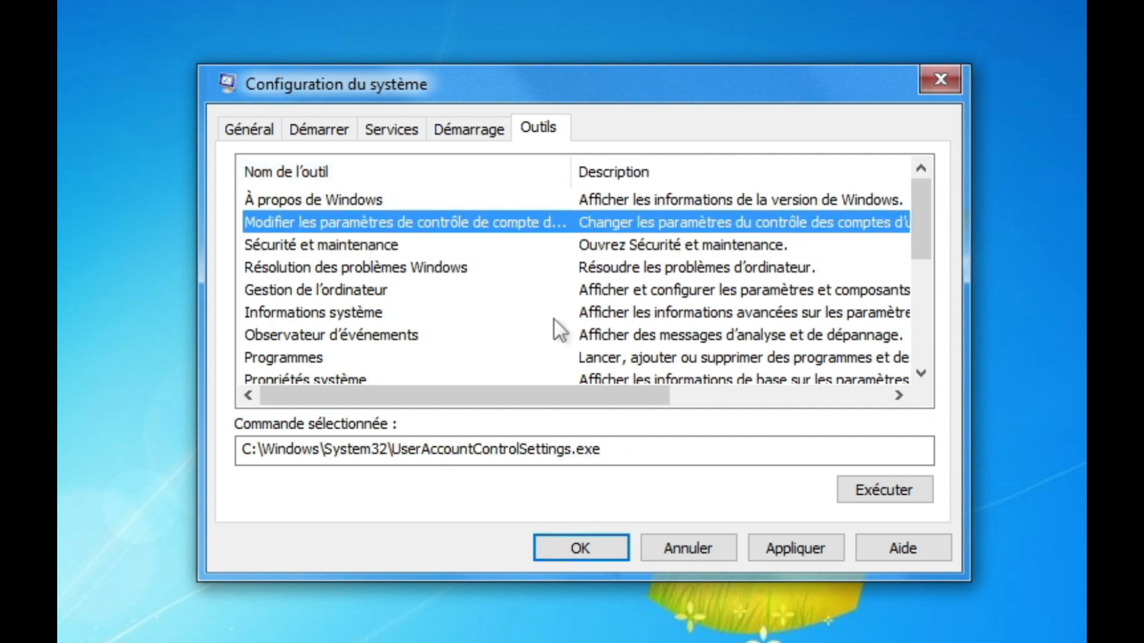
click(894, 490)
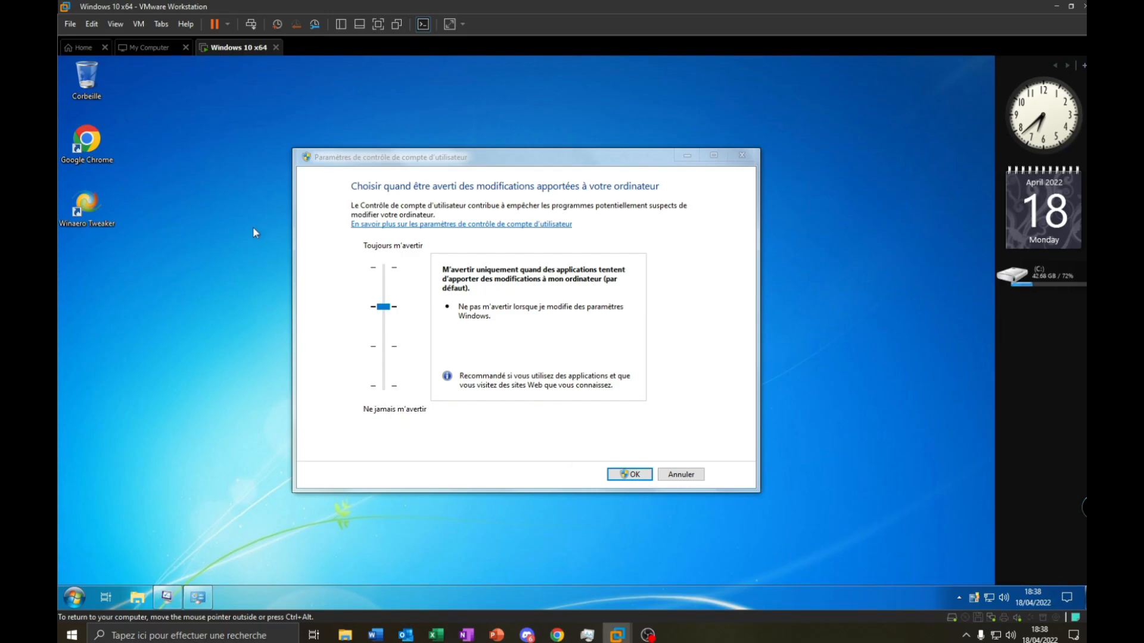
Step: Launch Winaero Tweaker to examine the User Account Control prompt, move the prompt around, and answer it
double_click(86, 205)
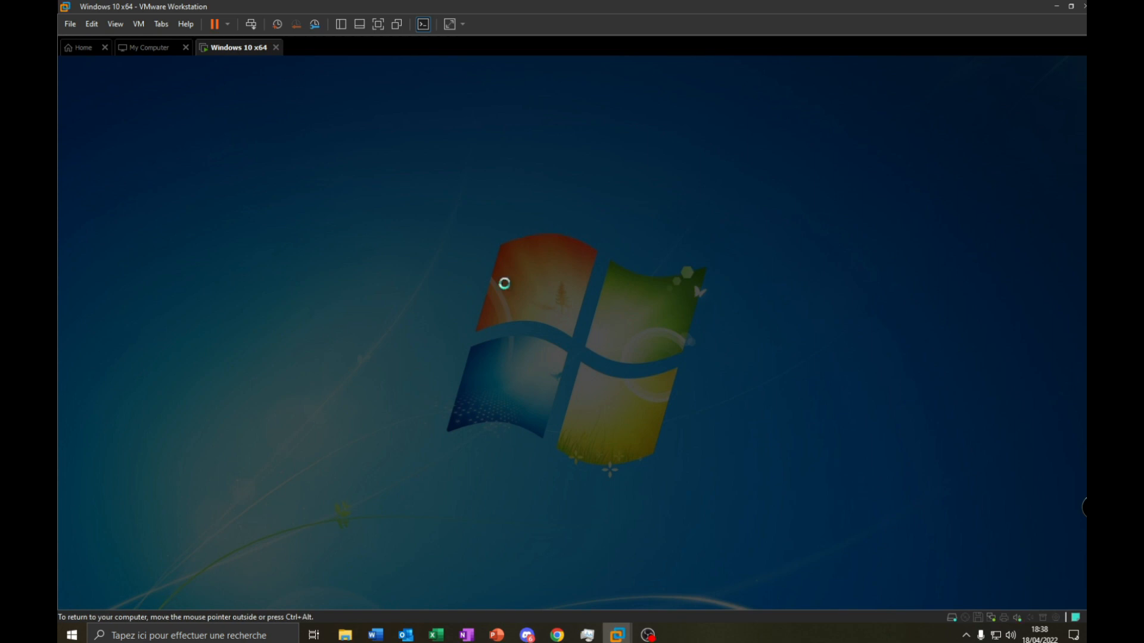
drag(489, 235, 450, 224)
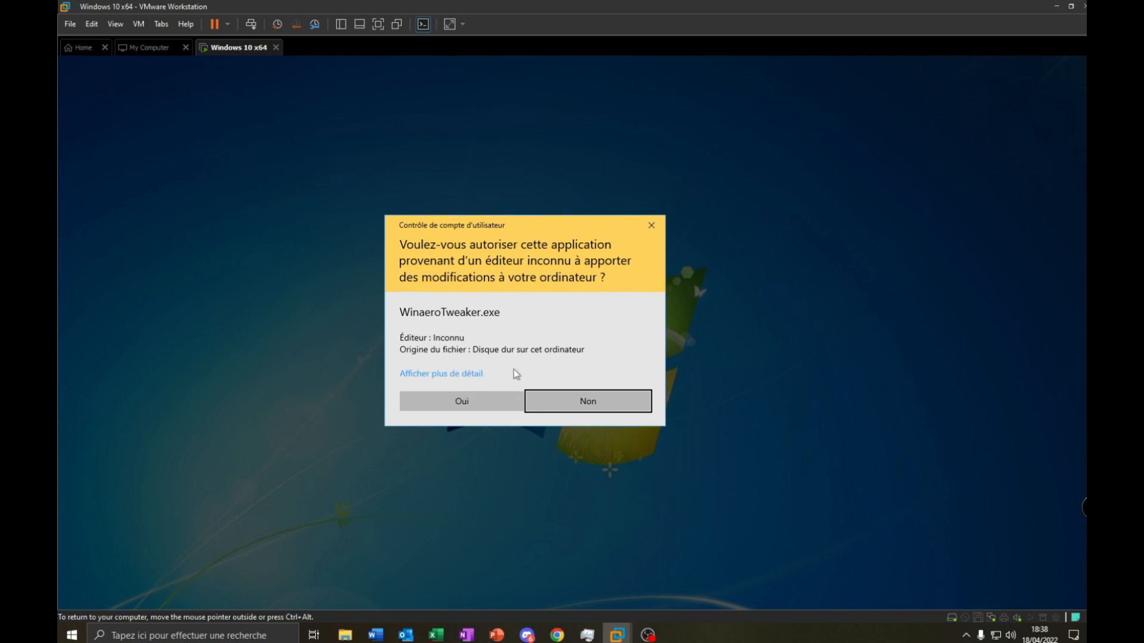
drag(457, 232, 489, 238)
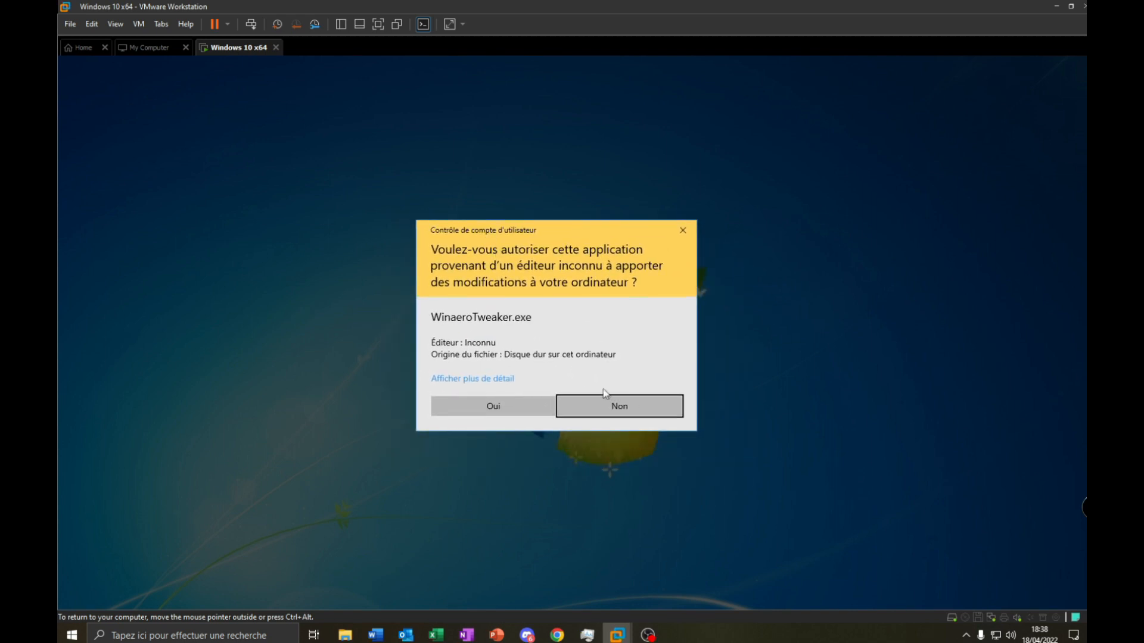
click(604, 394)
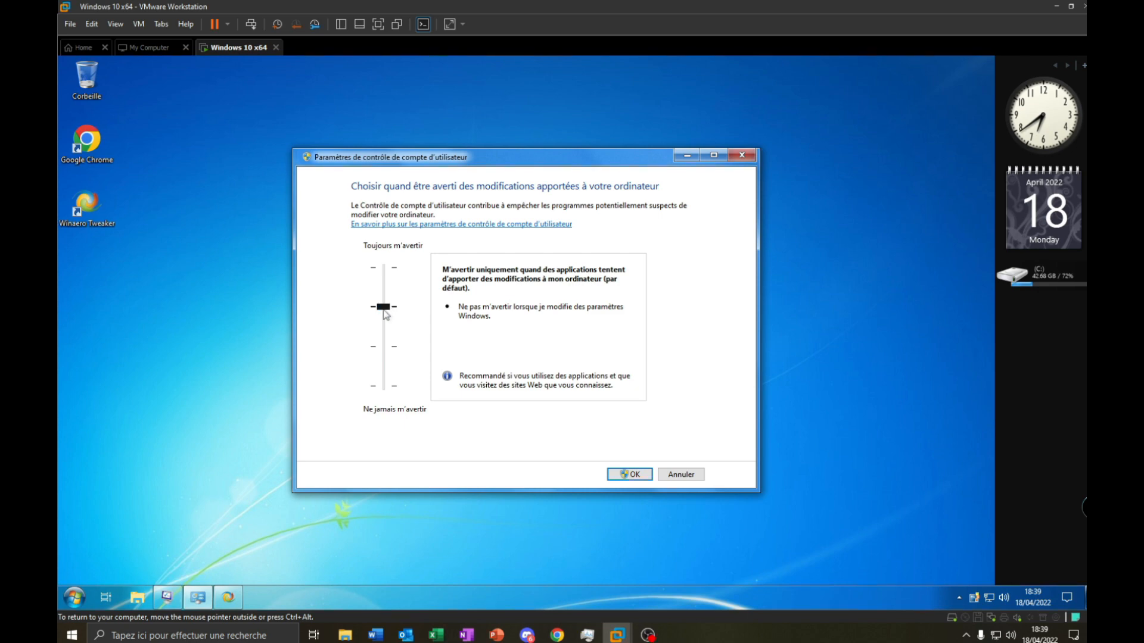
Step: Lower User Account Control to notify only about app changes without dimming the desktop, and approve the change
click(384, 332)
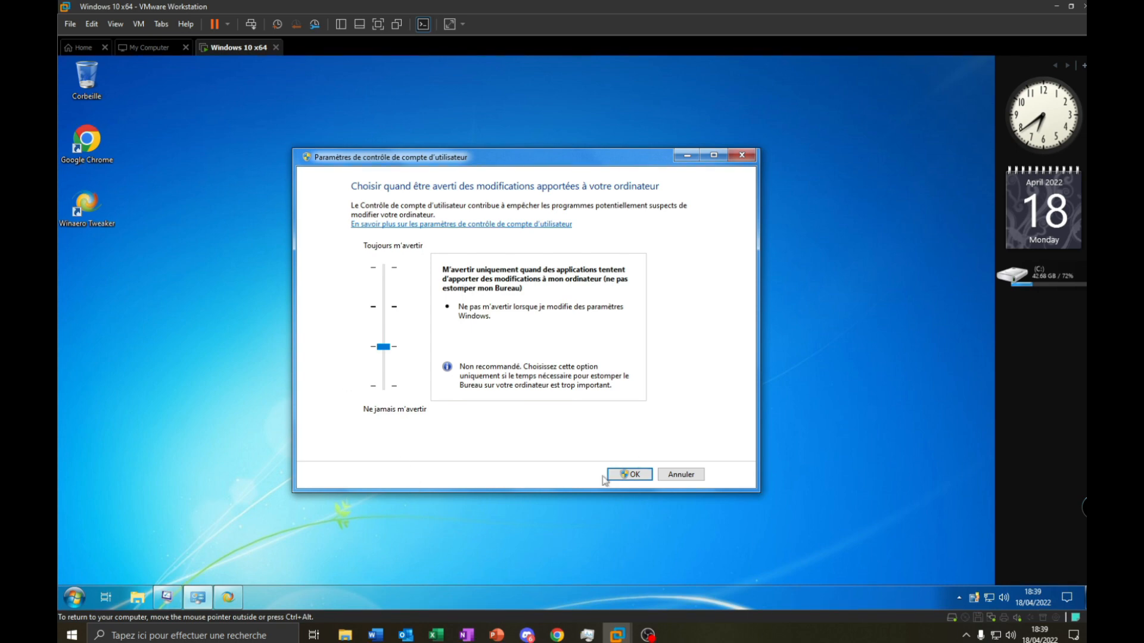
click(622, 474)
click(490, 403)
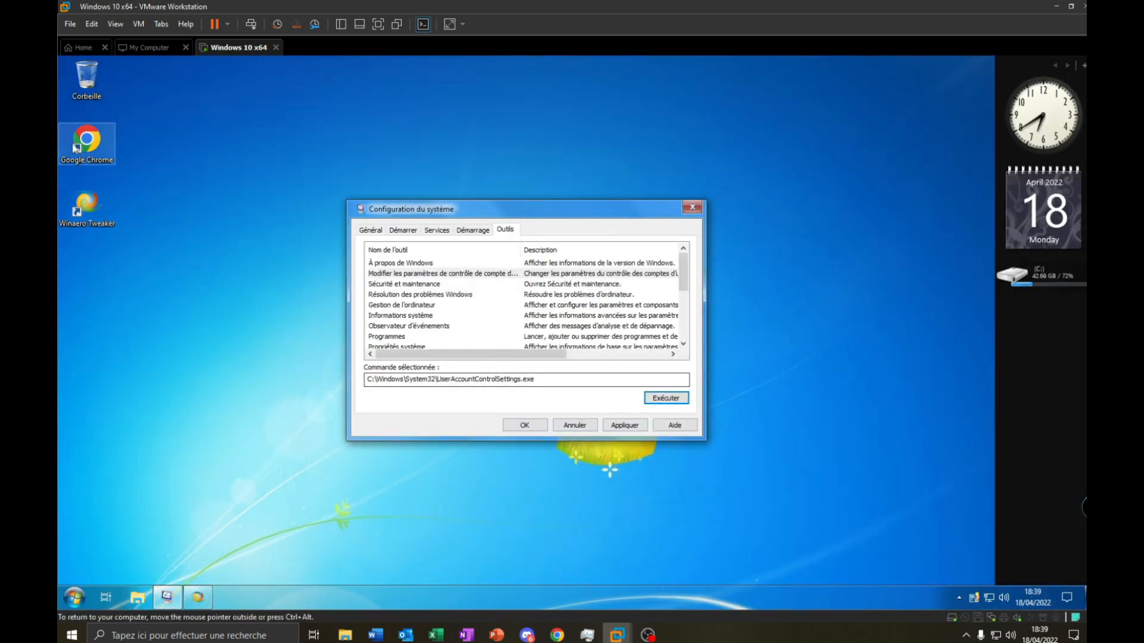
Step: Launch Winaero Tweaker to test the undimmed User Account Control prompt, moving System Configuration behind it, and decline the request
double_click(86, 203)
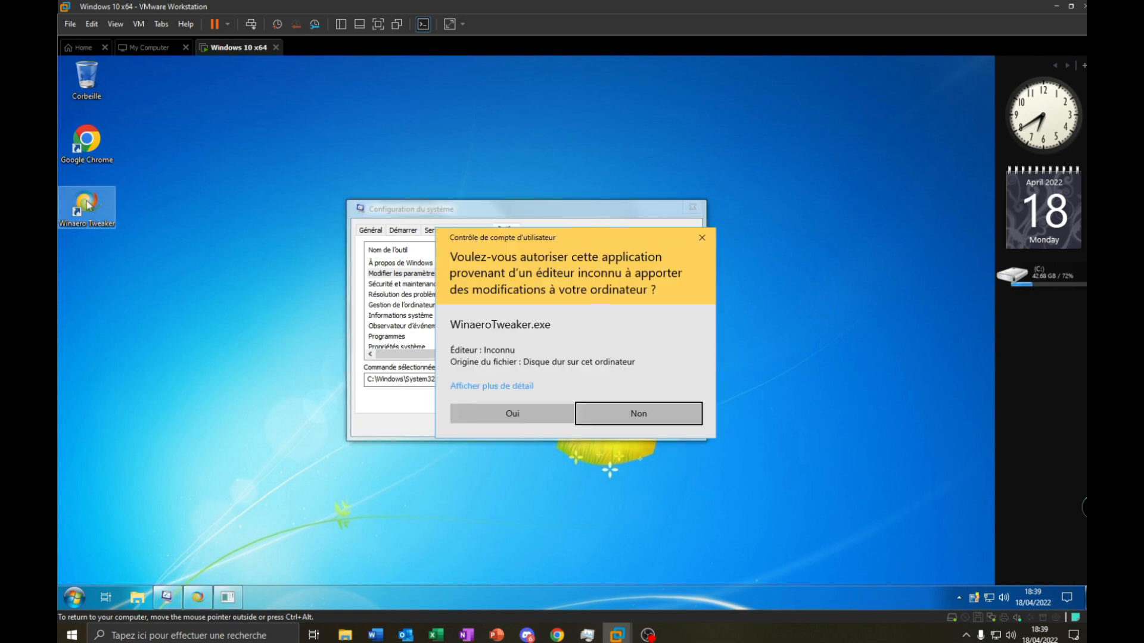
drag(590, 212, 675, 469)
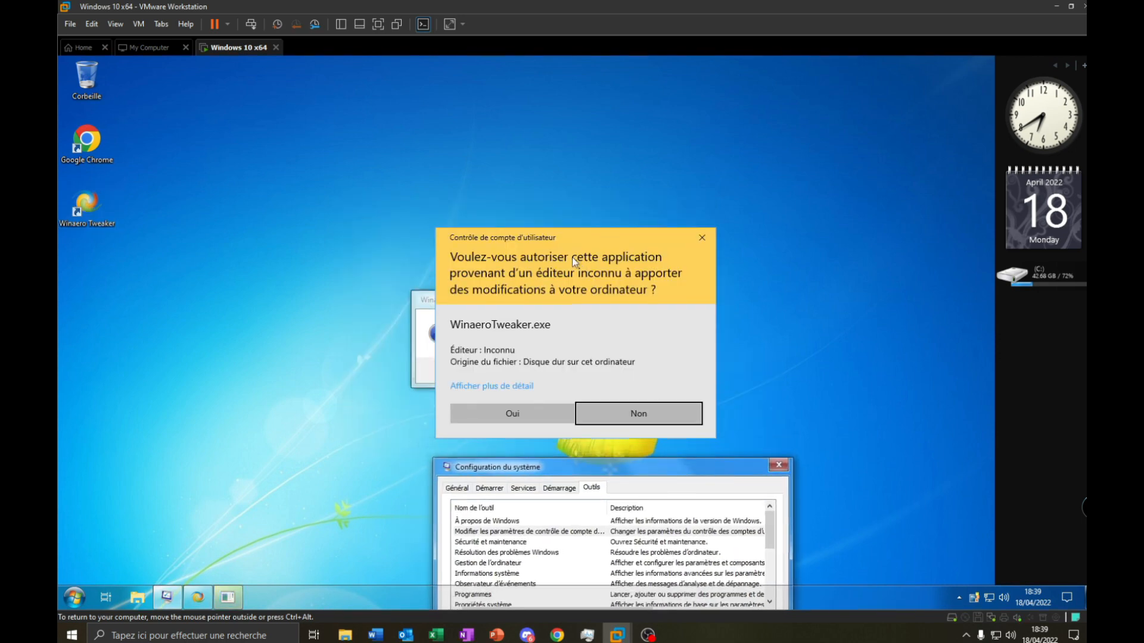
drag(533, 242, 509, 253)
click(591, 420)
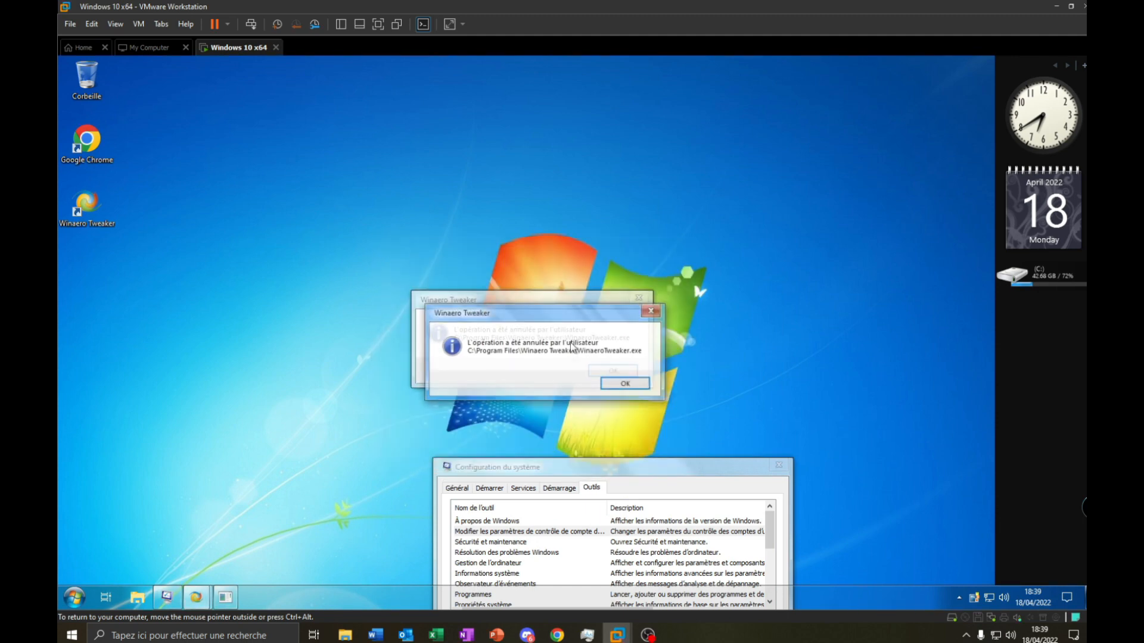
click(596, 366)
Step: Look through the System Configuration boot, services and startup sections, apply the changes and close it without restarting
drag(570, 467, 502, 233)
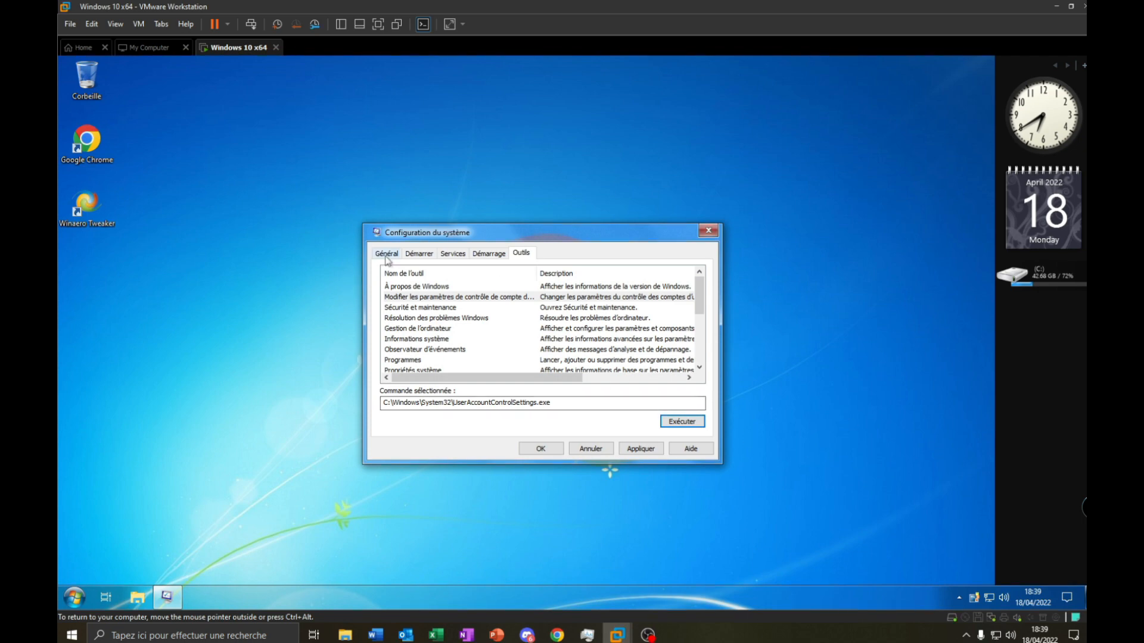
click(419, 254)
click(464, 258)
click(486, 257)
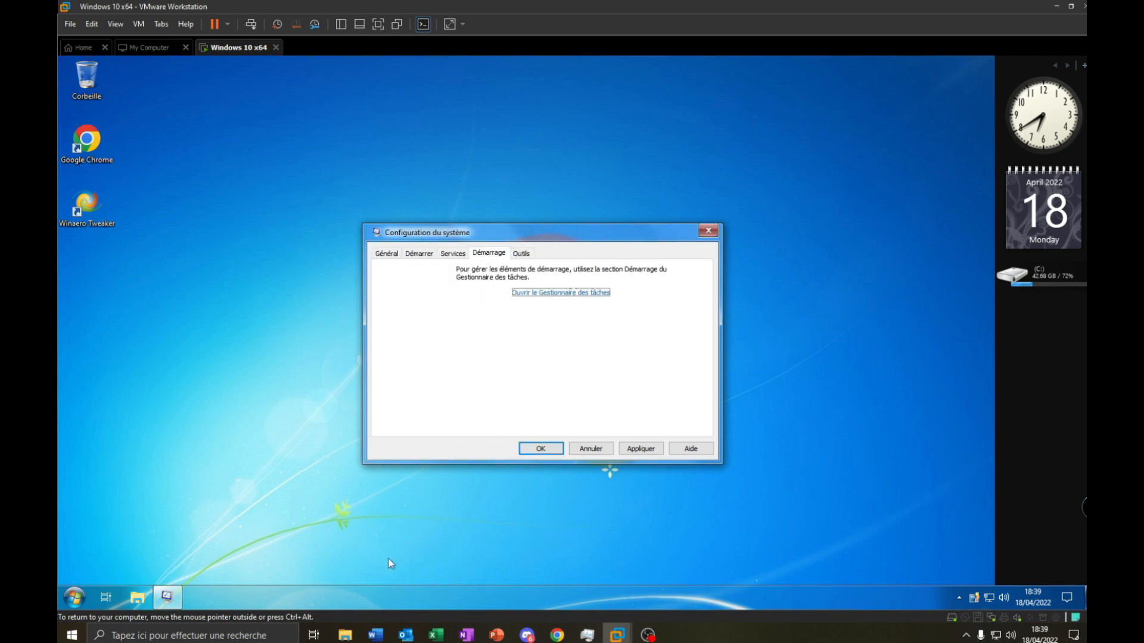
click(652, 449)
click(540, 449)
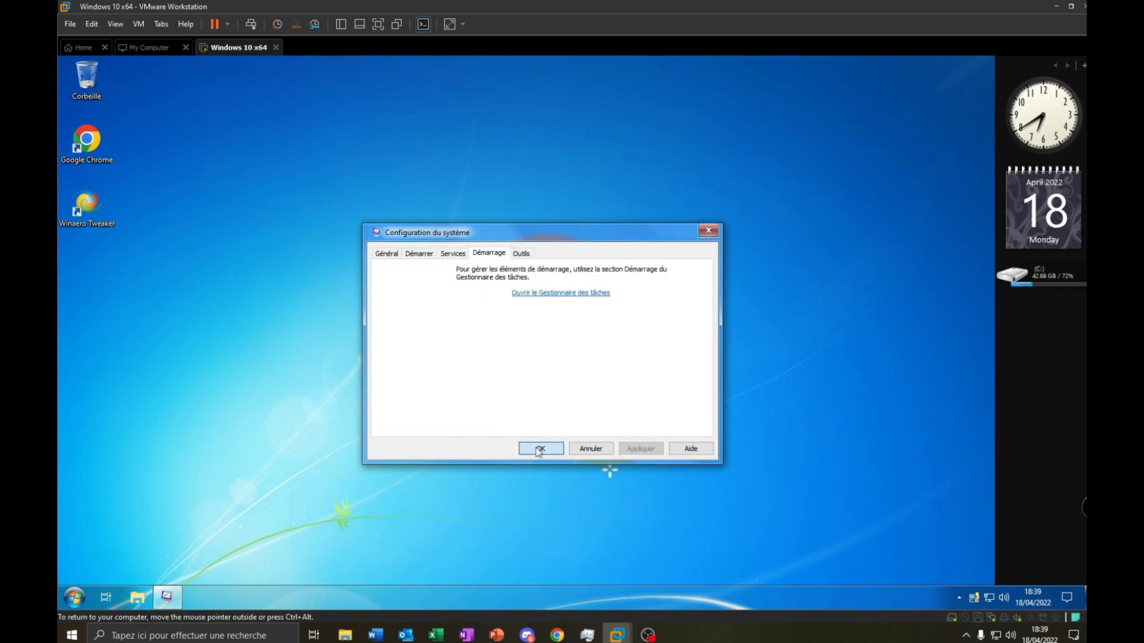
click(600, 354)
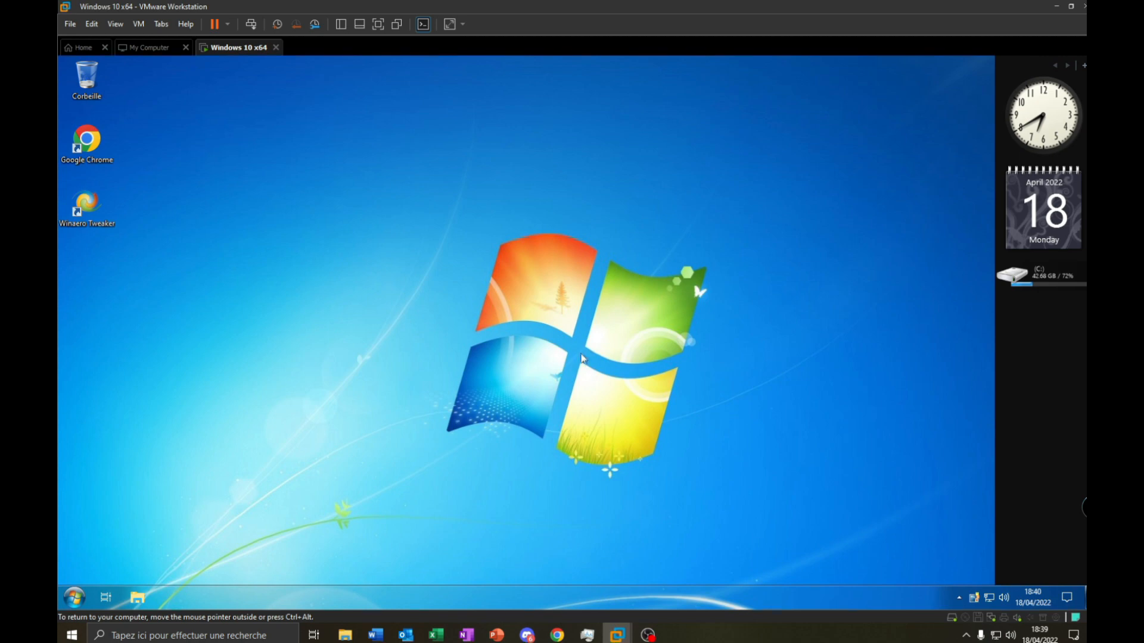
Step: Open the properties of Ce PC from a new Explorer window and close that Explorer window
key(super+e)
right_click(286, 335)
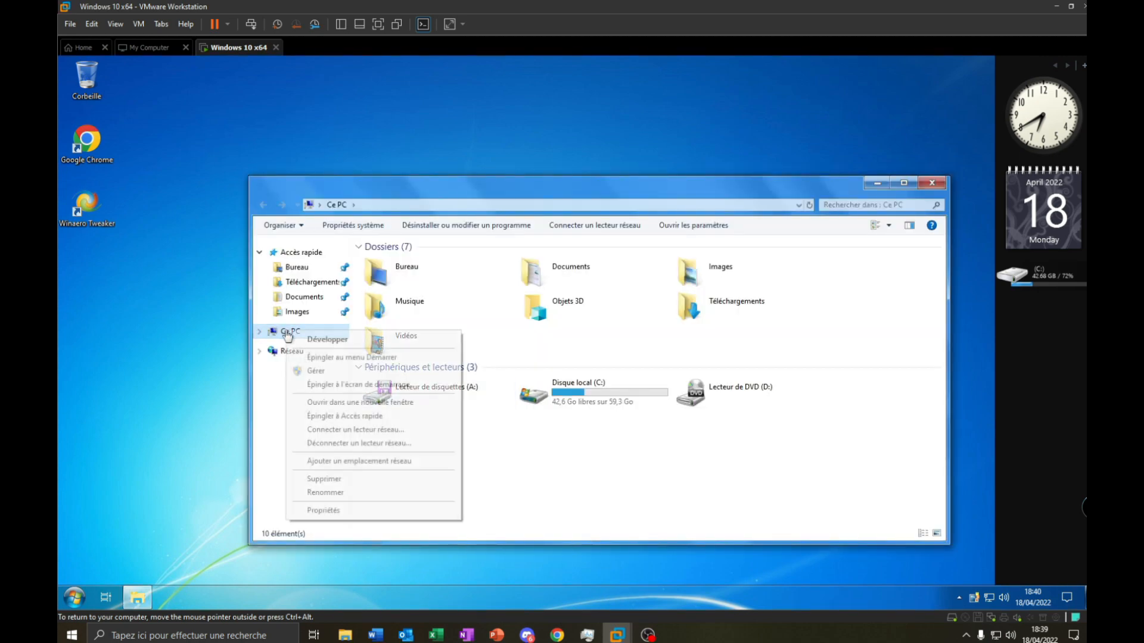
click(345, 514)
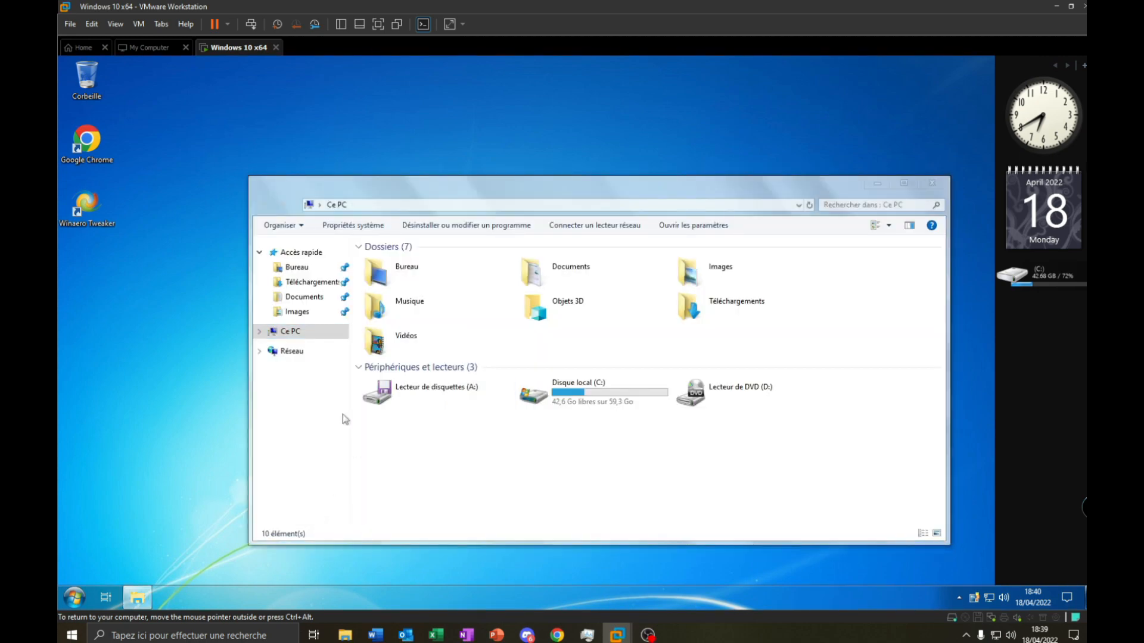
click(608, 528)
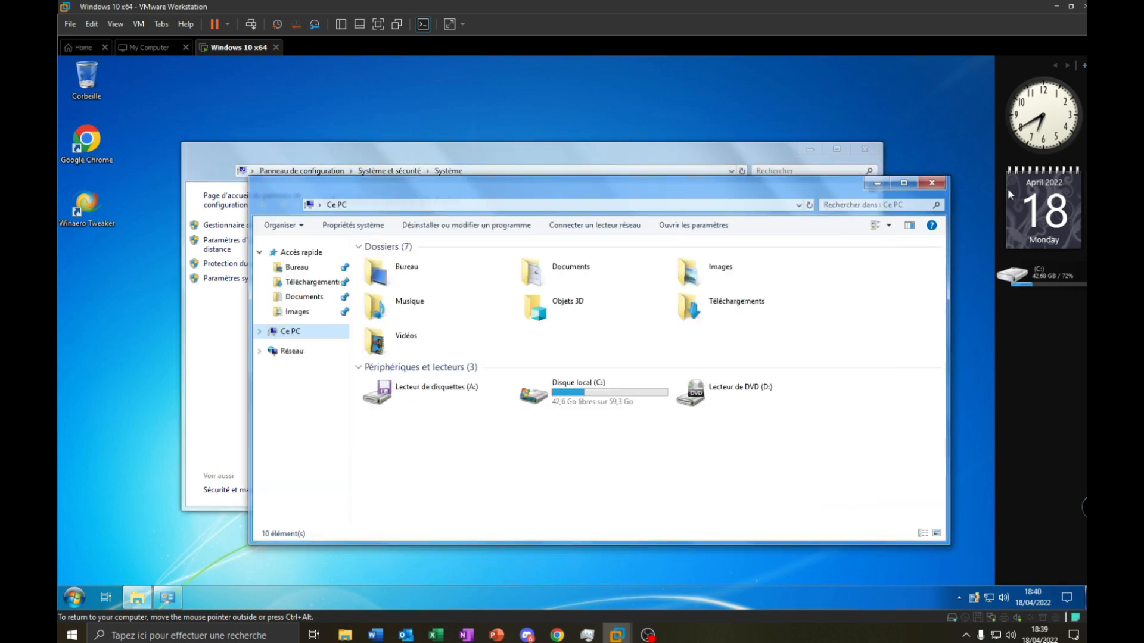
click(932, 185)
drag(574, 161, 604, 170)
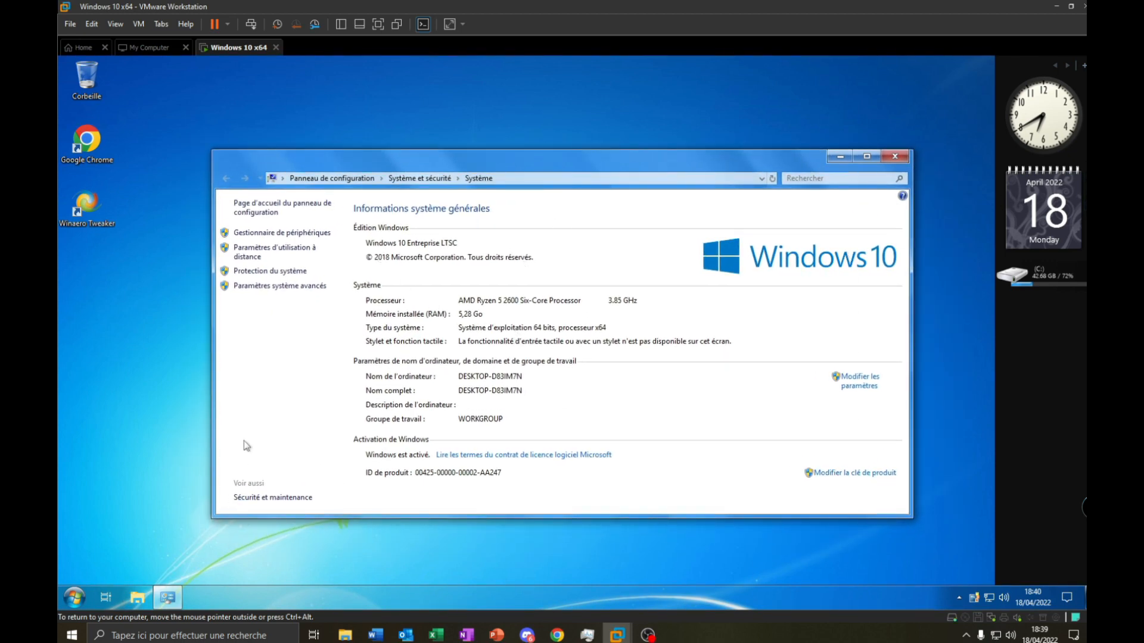
Step: Open the visual effects in the performance options of the advanced system settings and check the Start menu's opening animation
click(257, 292)
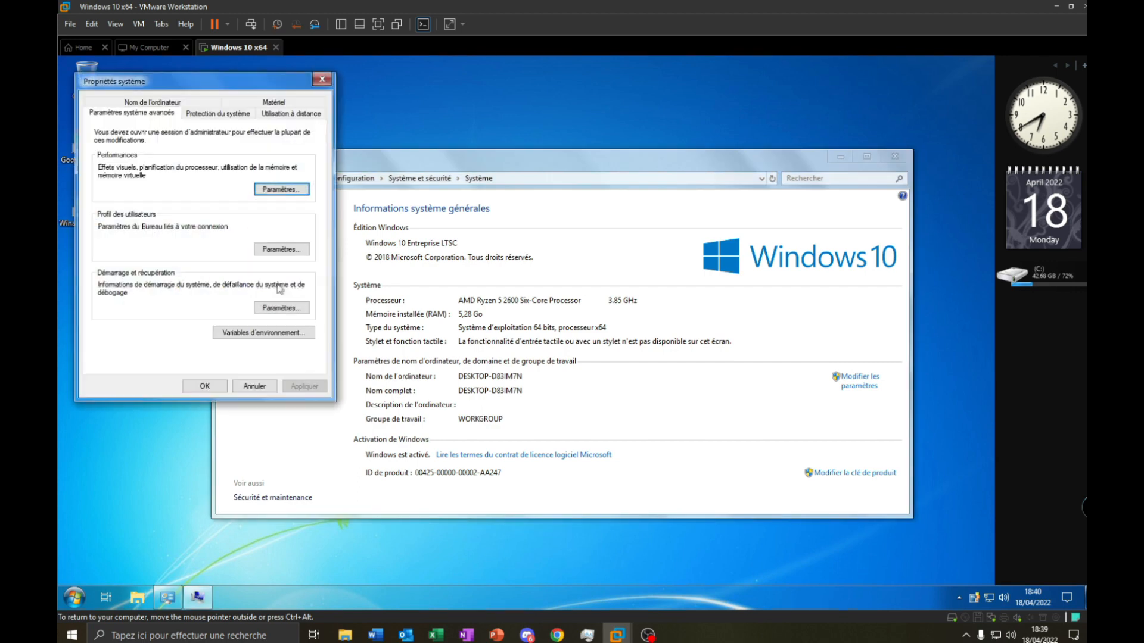
drag(145, 82, 432, 160)
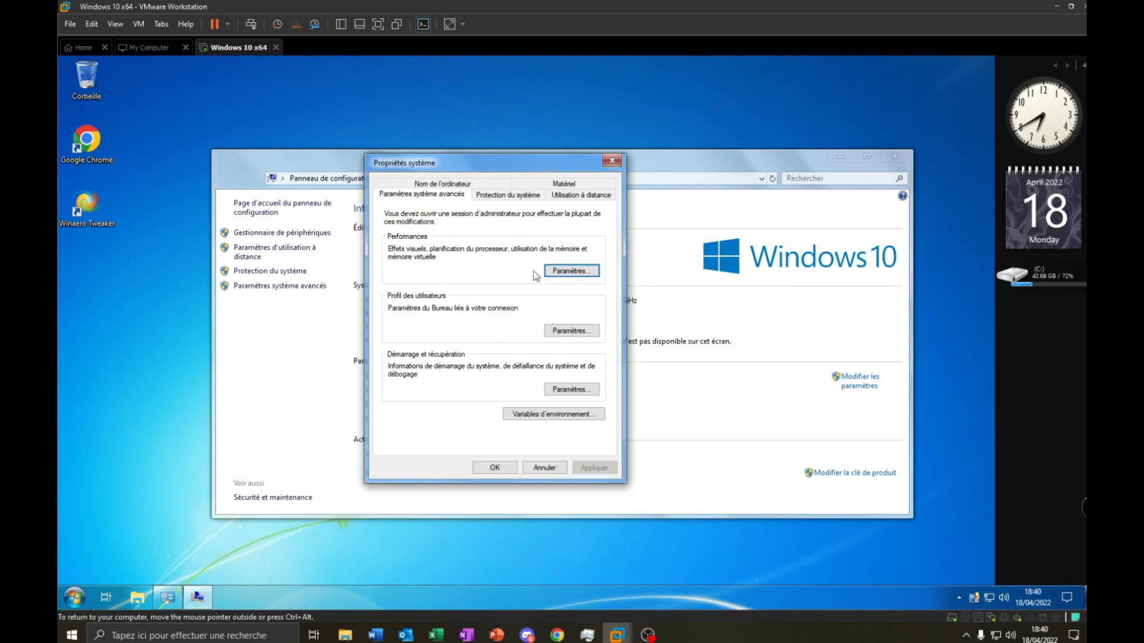
click(571, 275)
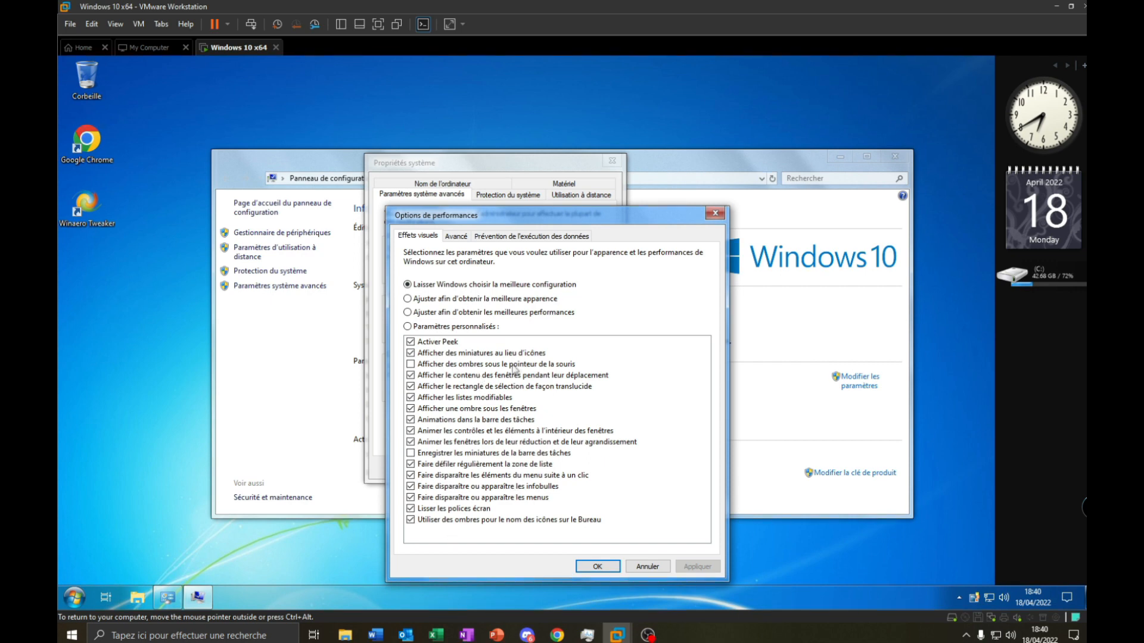
drag(594, 217, 566, 206)
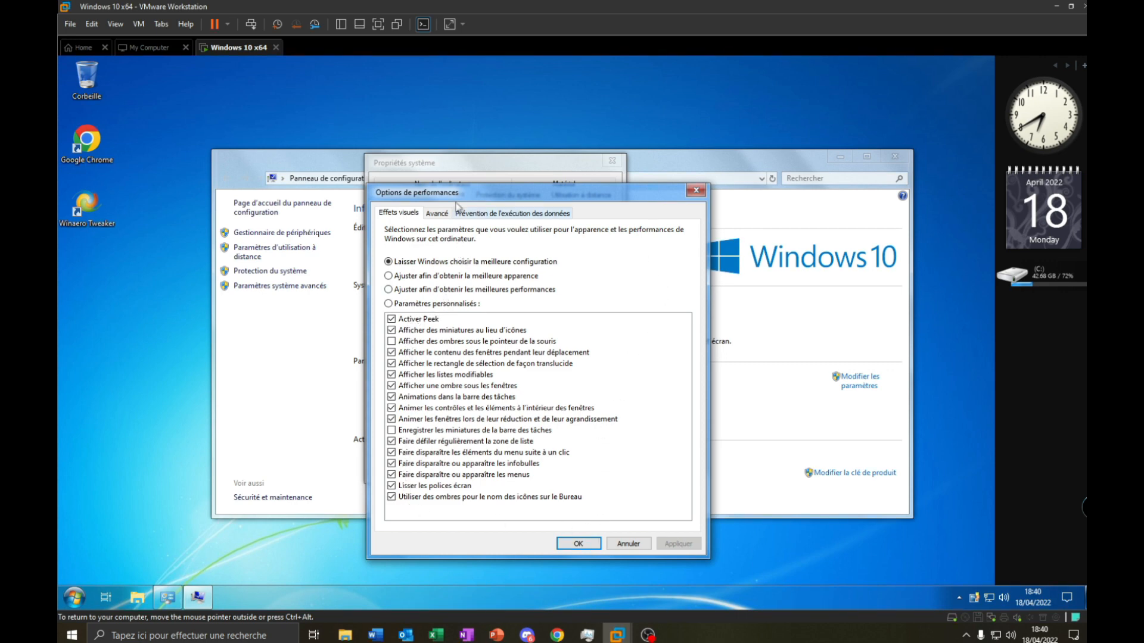
drag(449, 196, 399, 205)
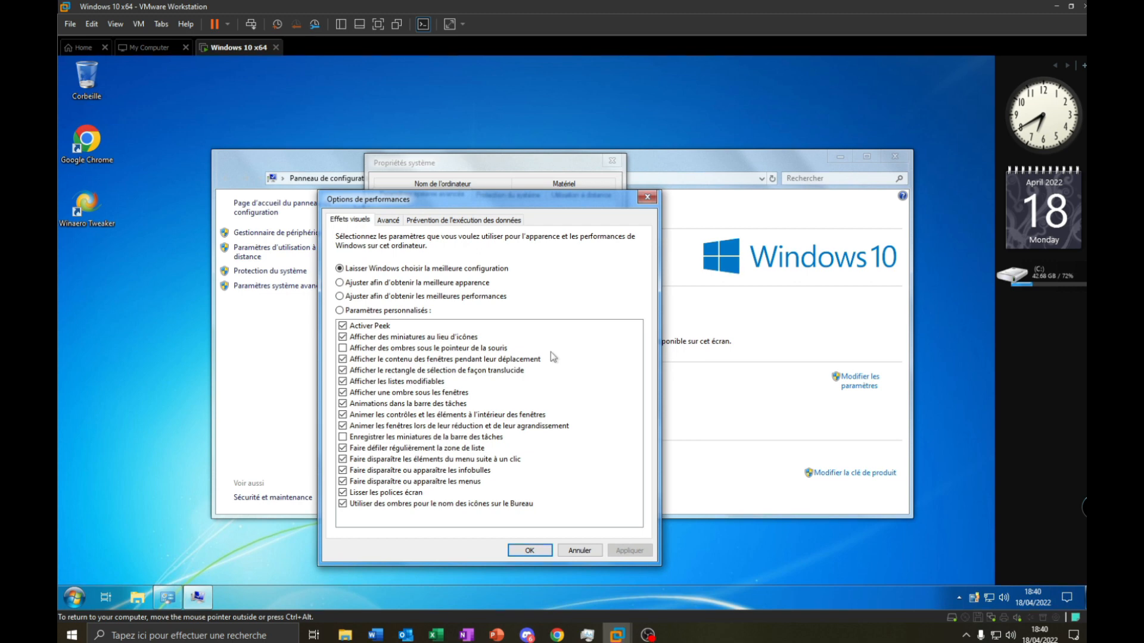
click(75, 598)
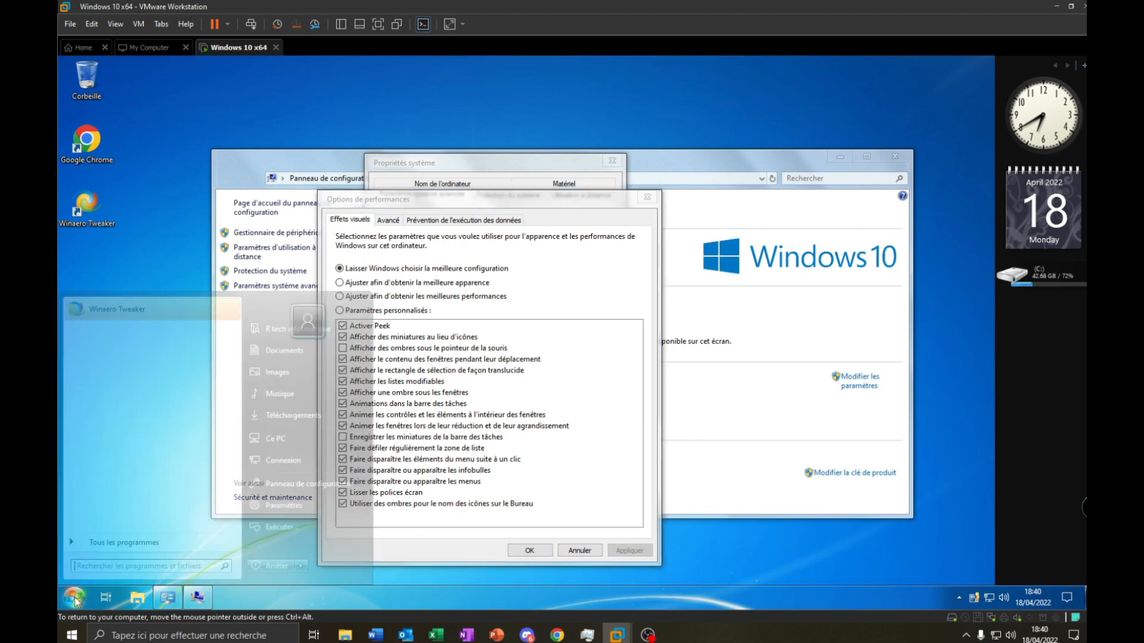
click(75, 598)
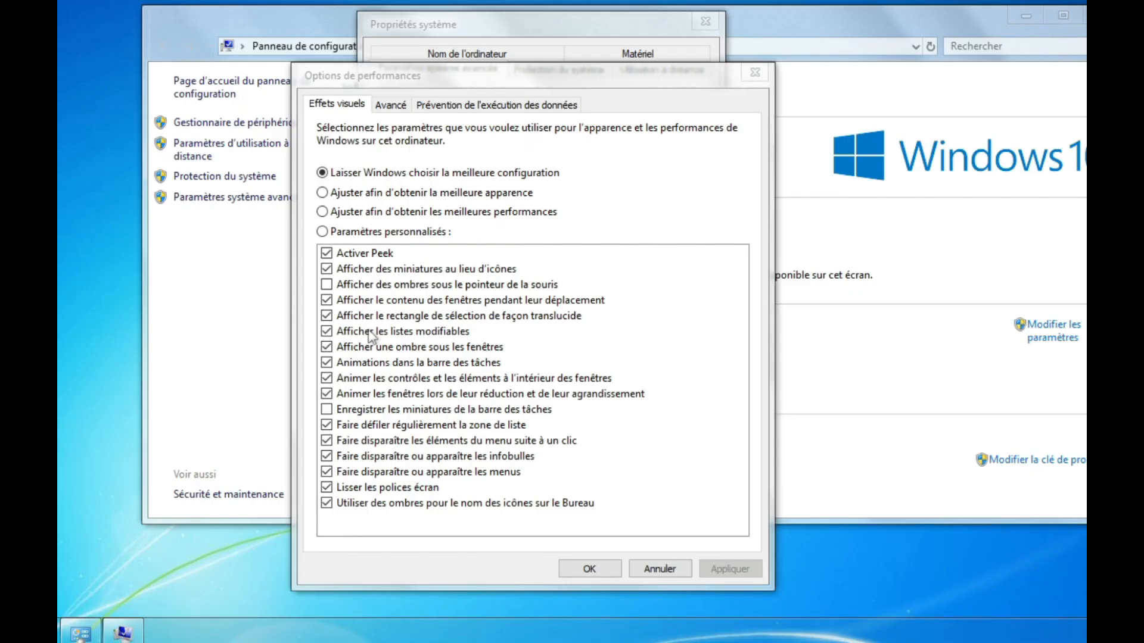
Step: Disable the taskbar animations and the window minimize and maximize animation, and test how the System window minimizes, restores and maximizes
click(328, 363)
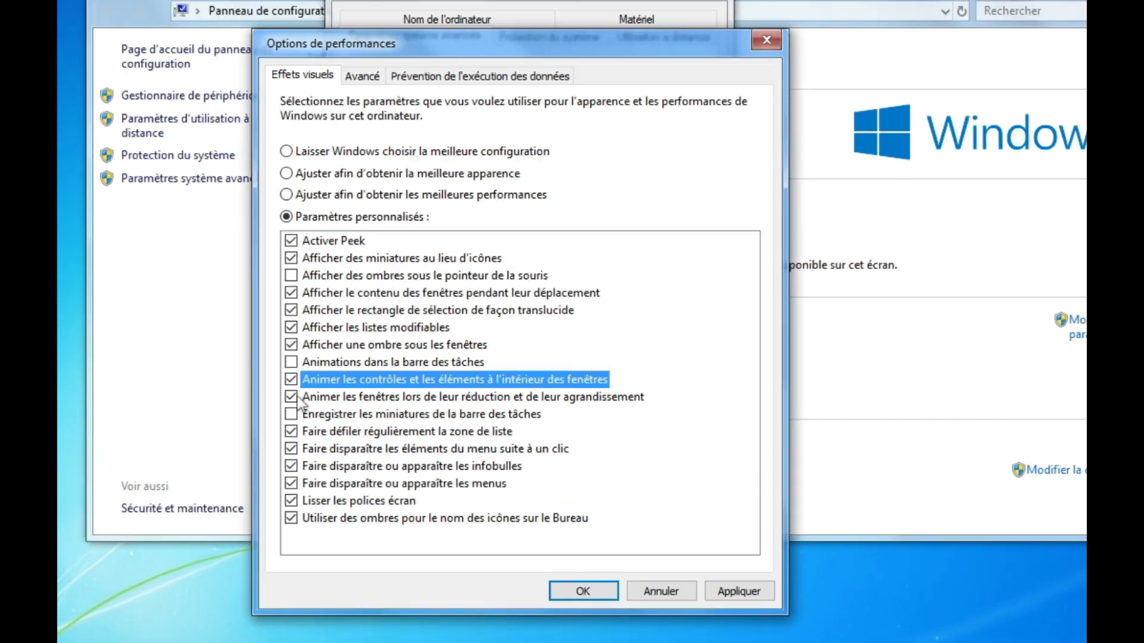
click(370, 395)
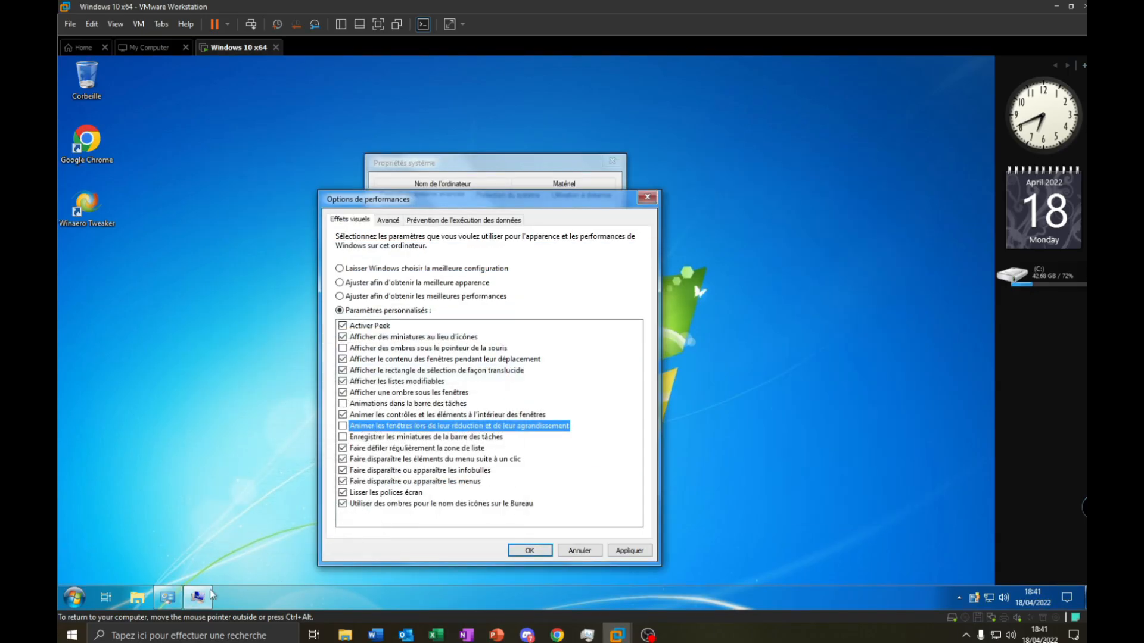
click(171, 599)
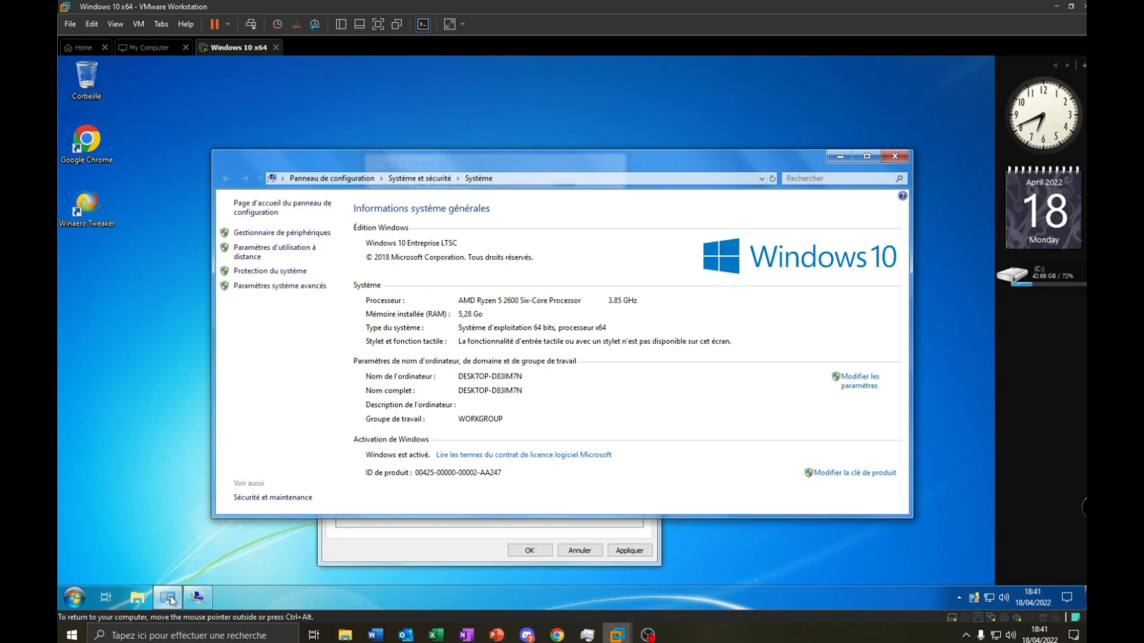
click(171, 600)
click(171, 600)
click(171, 600)
click(171, 600)
click(867, 157)
click(950, 64)
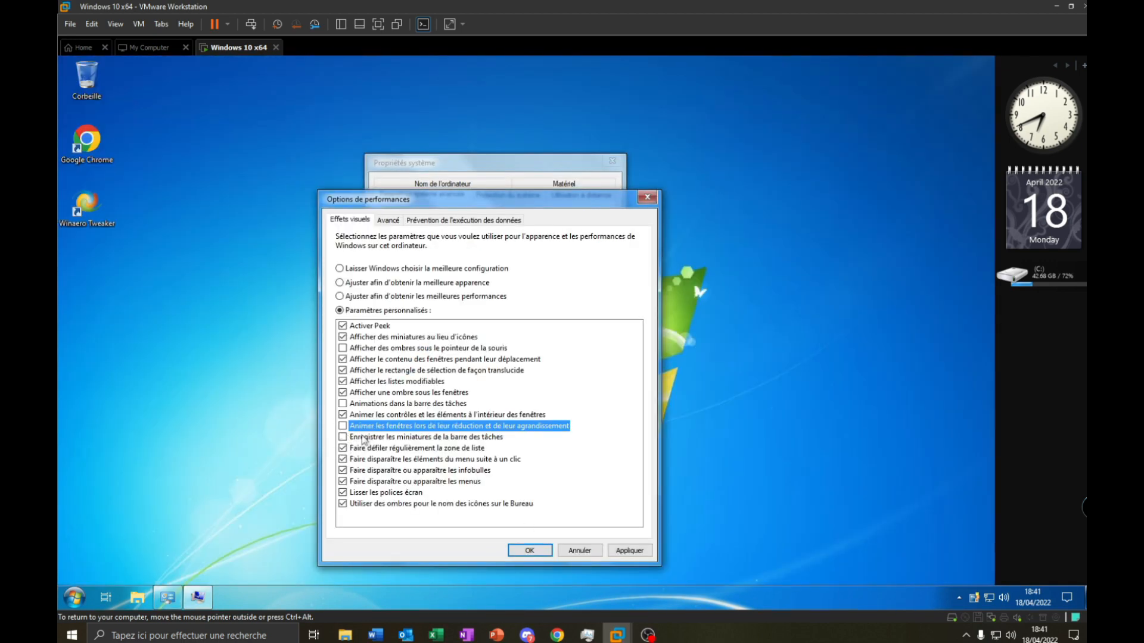
Step: Enable saving of taskbar thumbnails, disable shadows under windows, and apply the visual effects
click(343, 438)
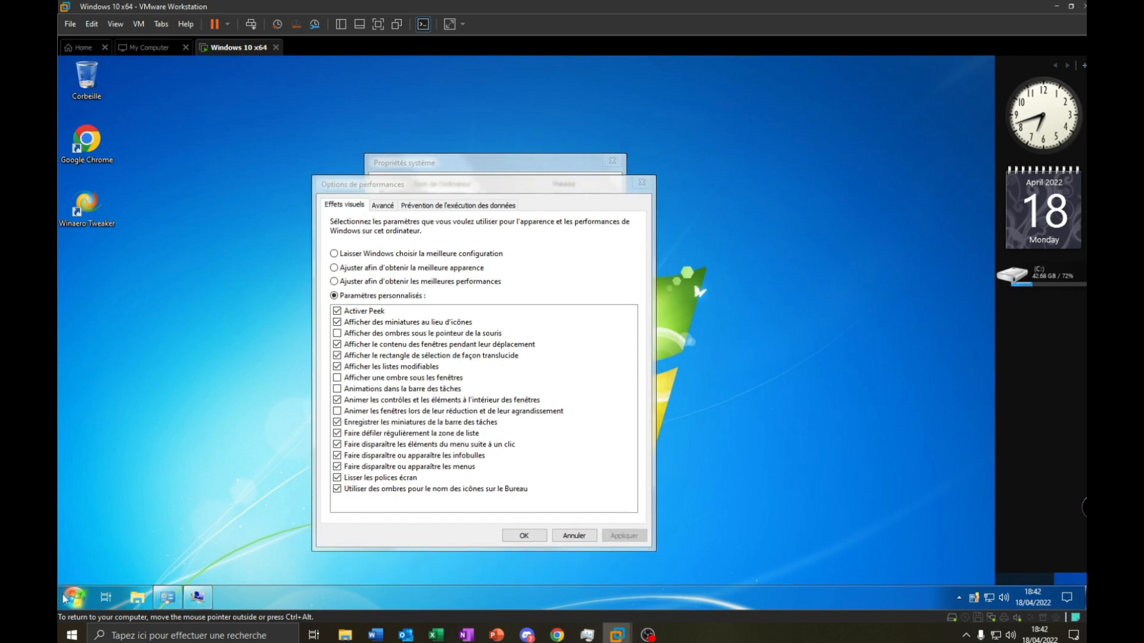
Step: Open and close the Start menu repeatedly and open the Téléchargements folder briefly to check how they behave without animations
click(70, 599)
click(70, 599)
click(71, 600)
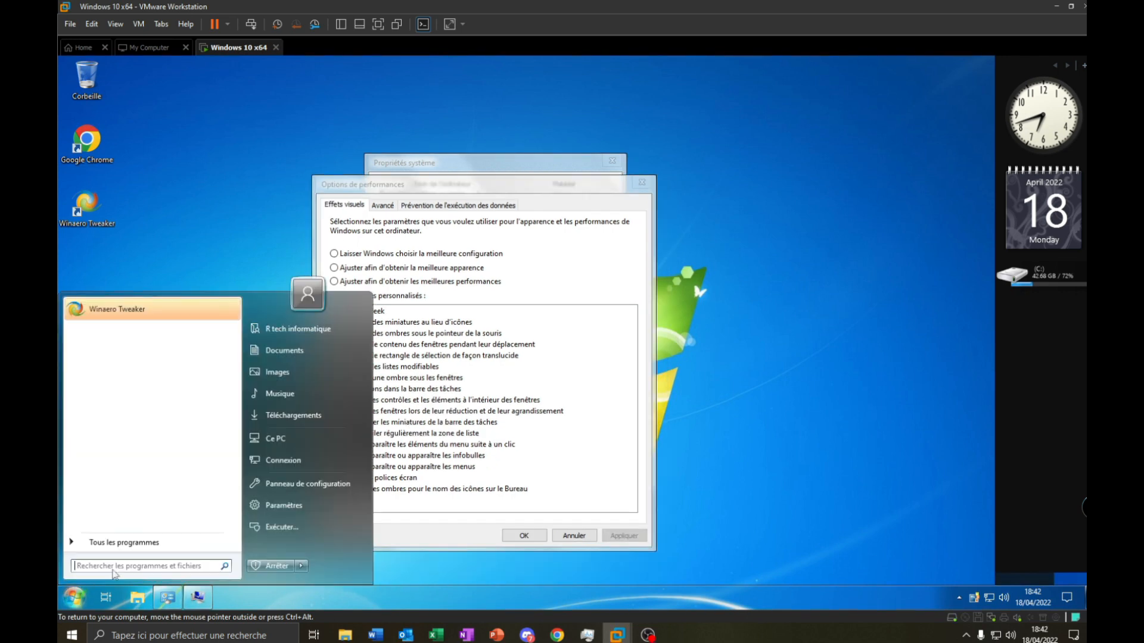
click(295, 415)
click(927, 186)
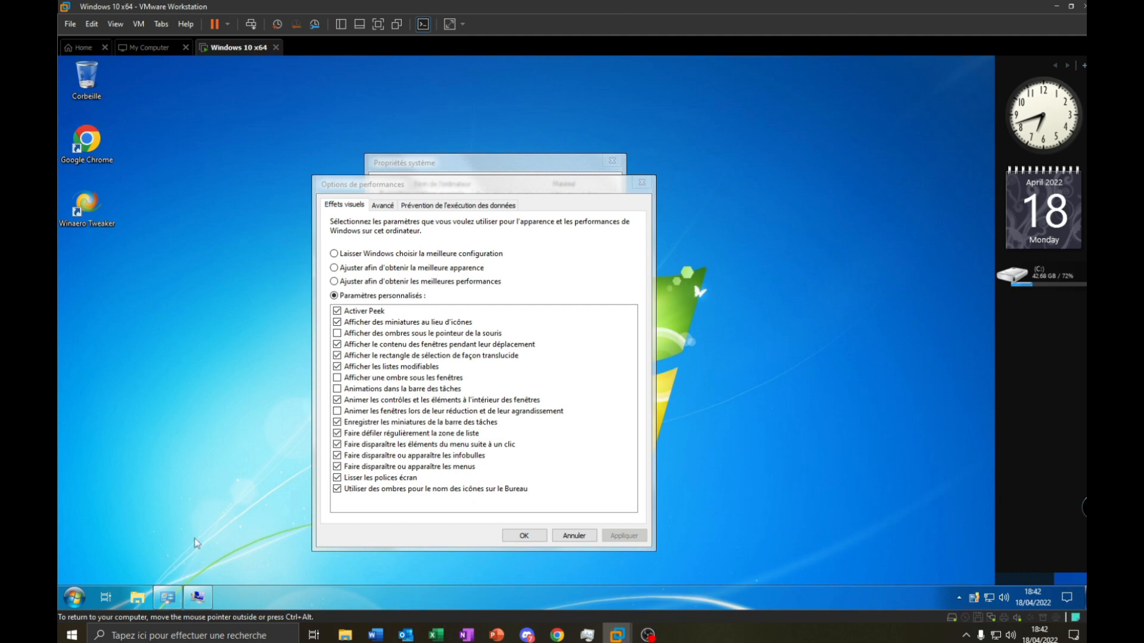
Step: Minimize, restore, maximize and move an Explorer window, draw a selection rectangle in it, and close it to check the visual effects
click(133, 603)
click(877, 183)
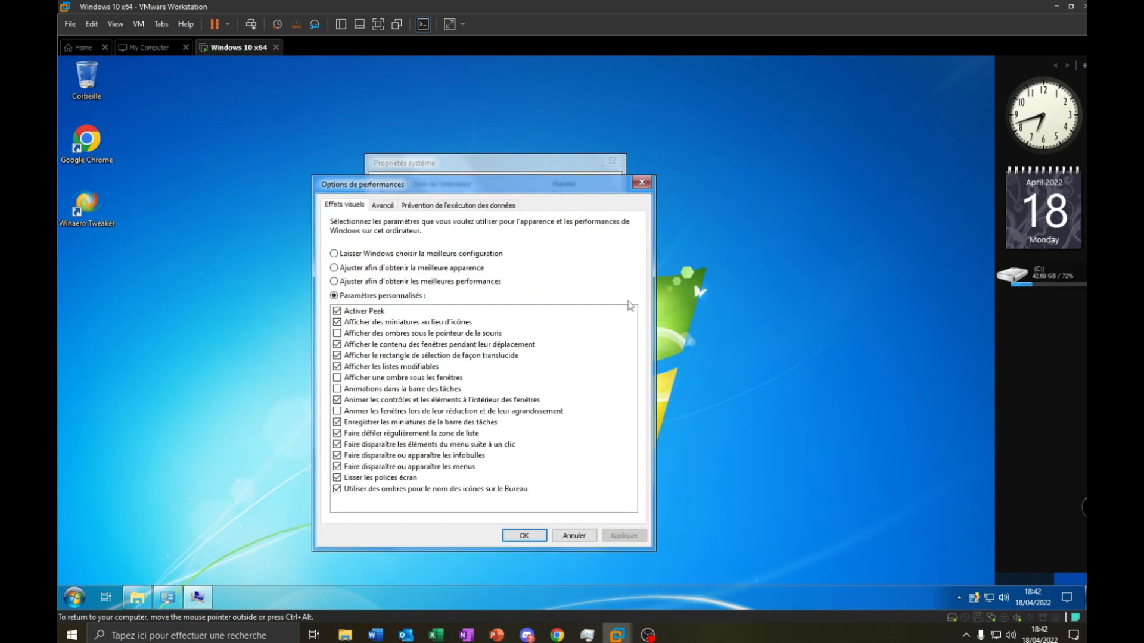
click(138, 597)
click(145, 596)
click(146, 597)
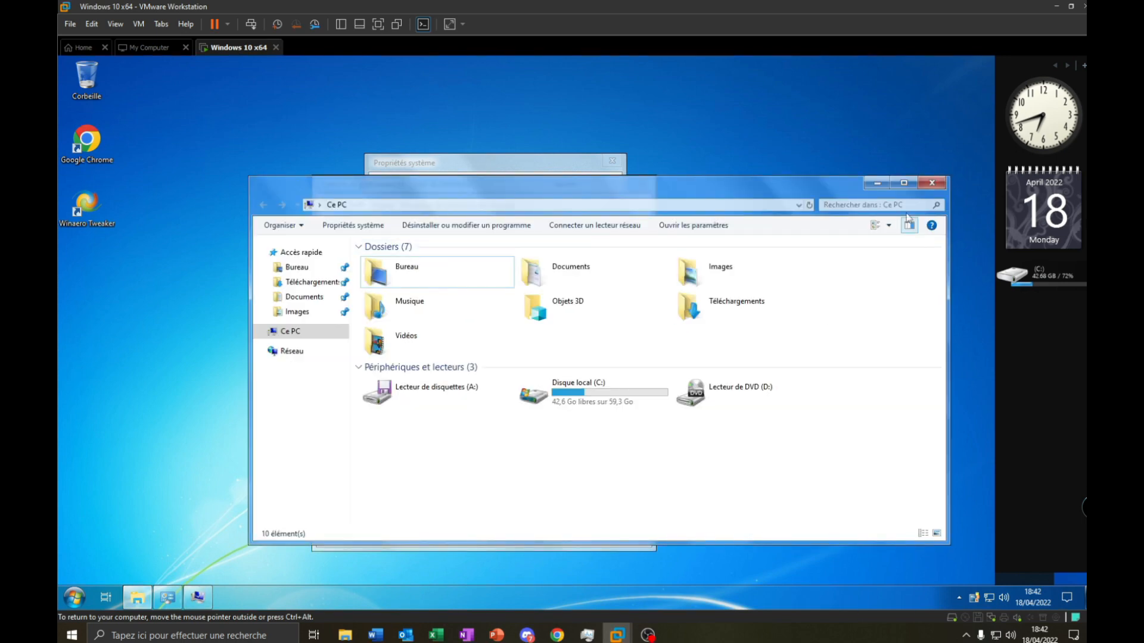
click(904, 183)
click(952, 66)
drag(834, 193, 735, 202)
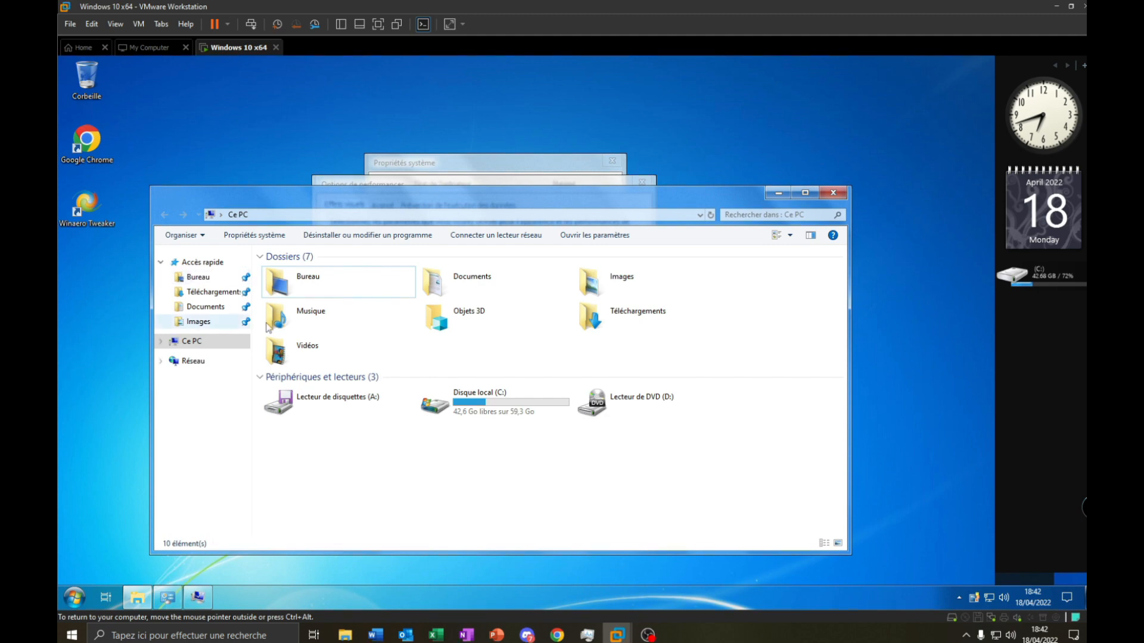
drag(507, 438, 229, 153)
click(593, 511)
click(833, 192)
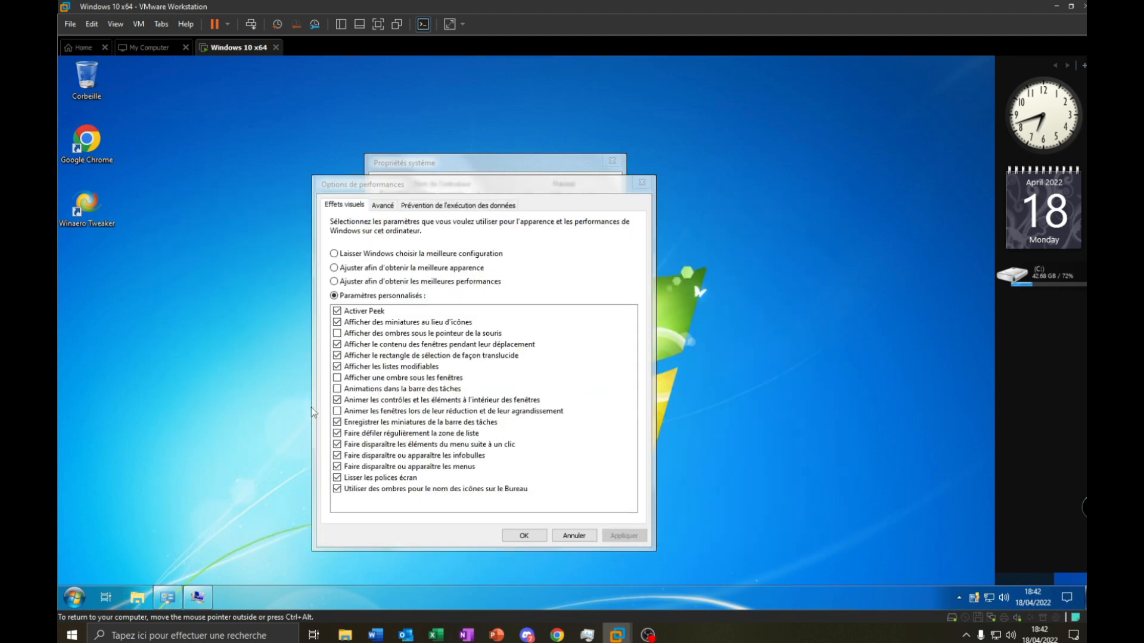
Step: Enable the window and taskbar animations plus the shadows under windows and the mouse pointer, and apply the visual effects
click(336, 410)
click(335, 390)
click(337, 378)
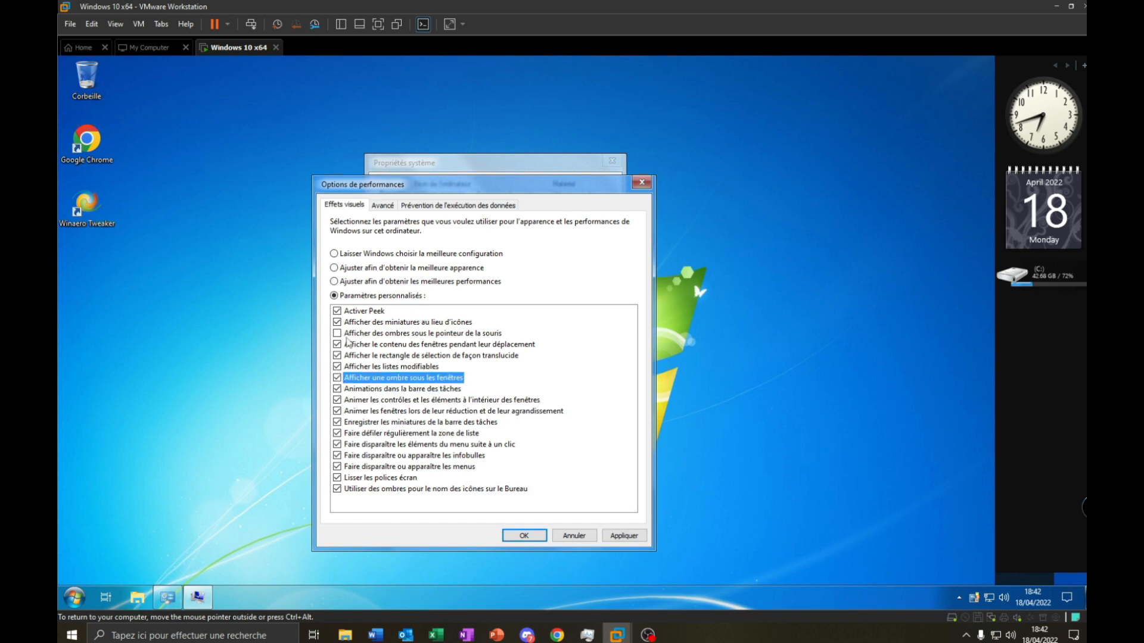
click(337, 333)
click(624, 536)
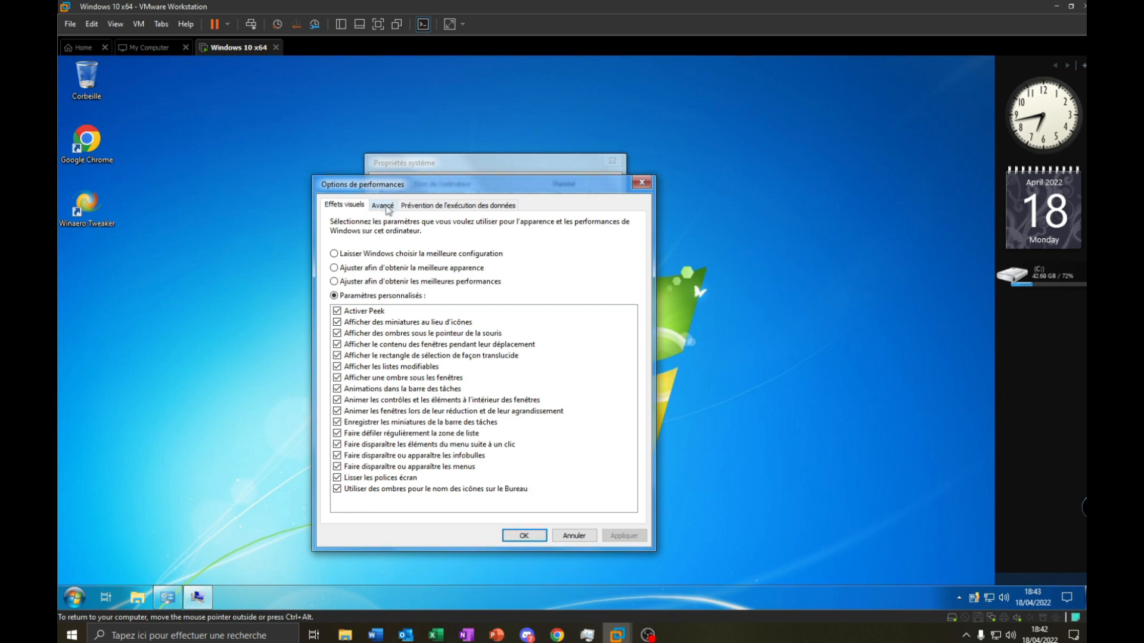
Step: Disable automatic paging file management and set a custom virtual memory size of 6000 MB initial and 6000 MB maximum for drive C:
click(382, 206)
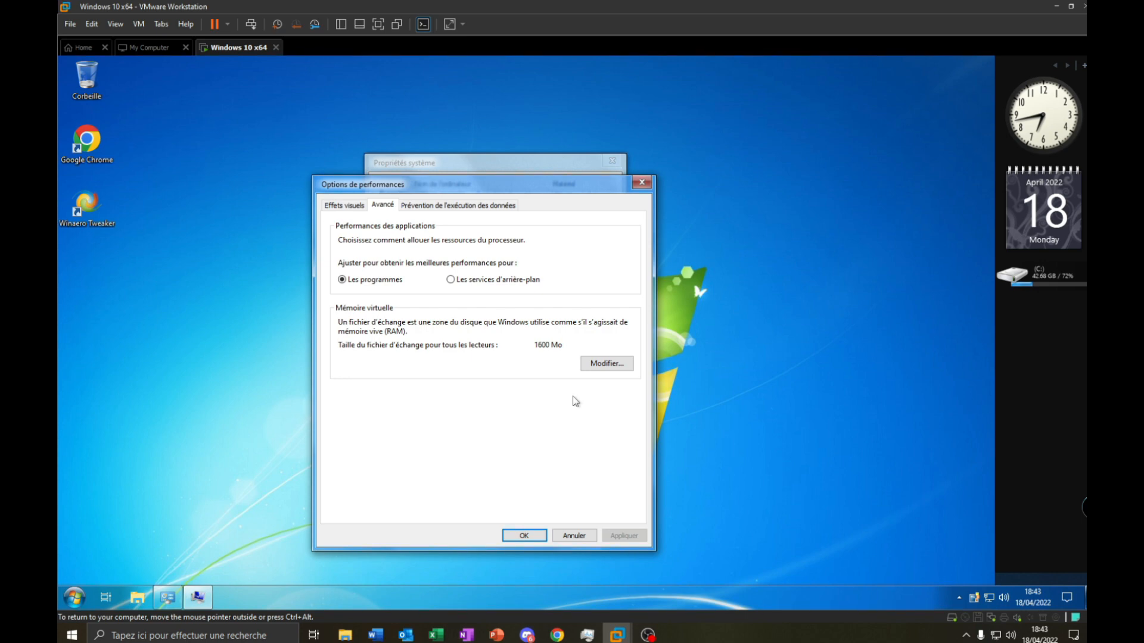
click(606, 364)
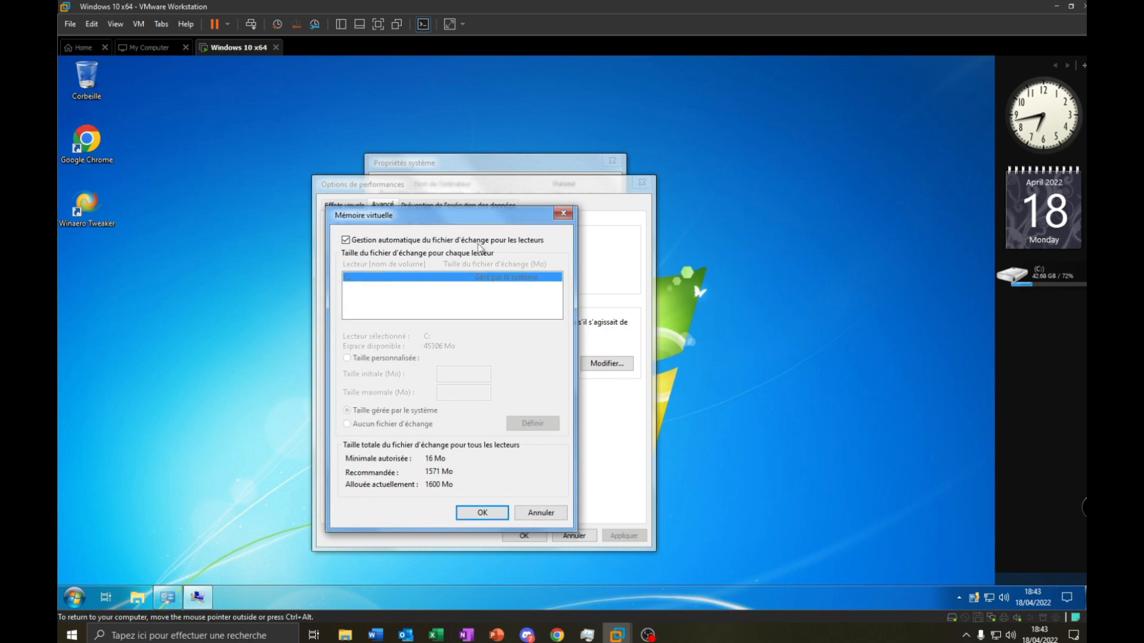
click(385, 242)
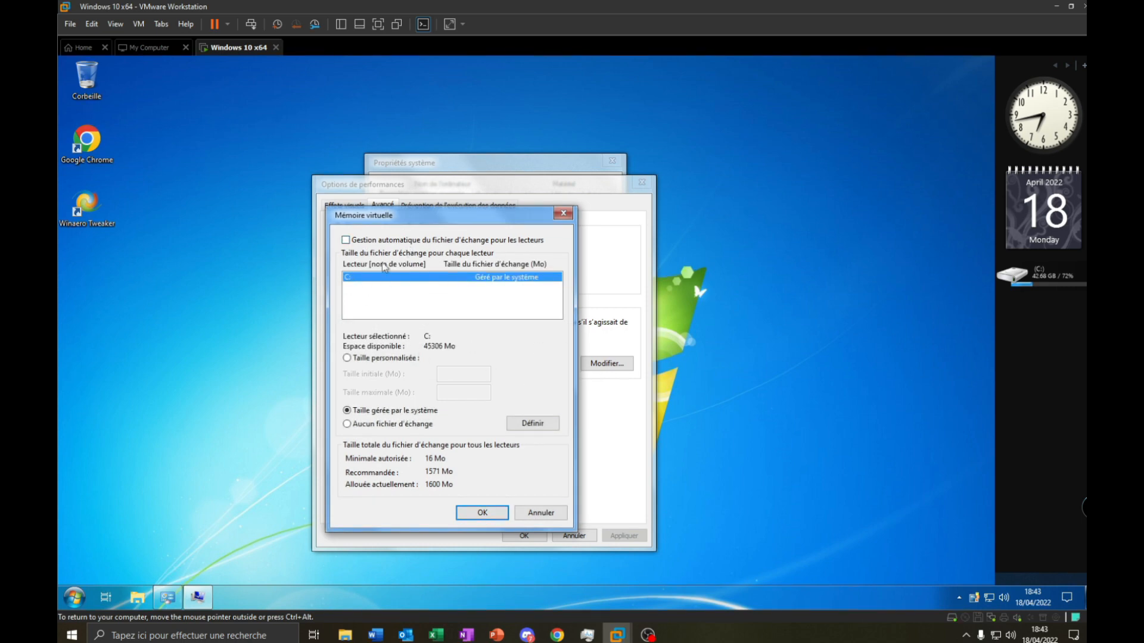
click(374, 360)
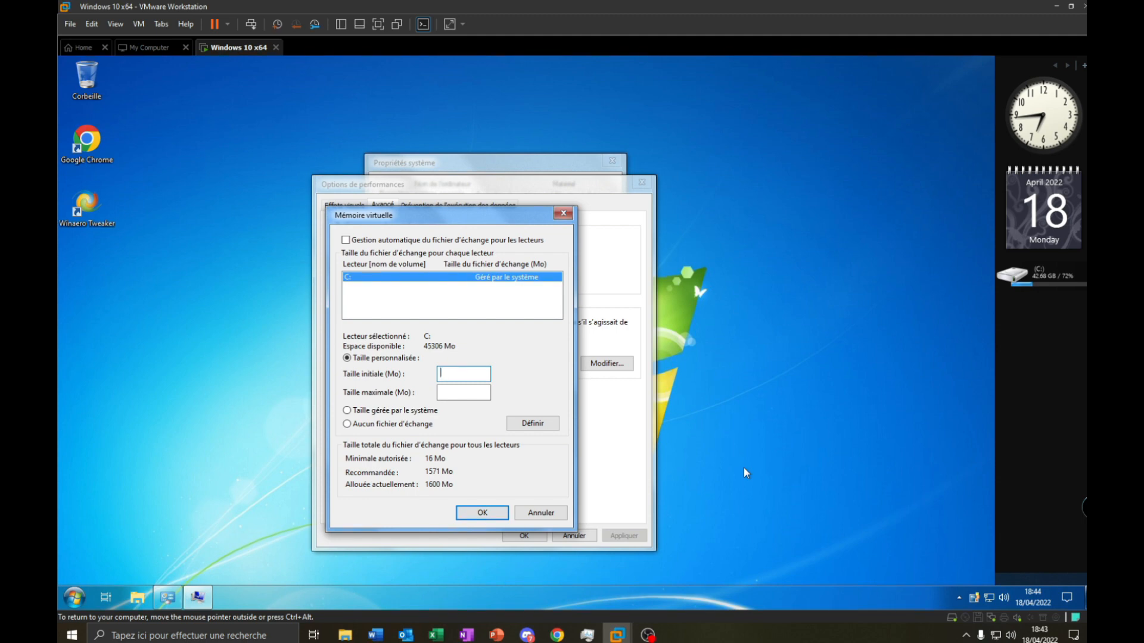
text(6000)
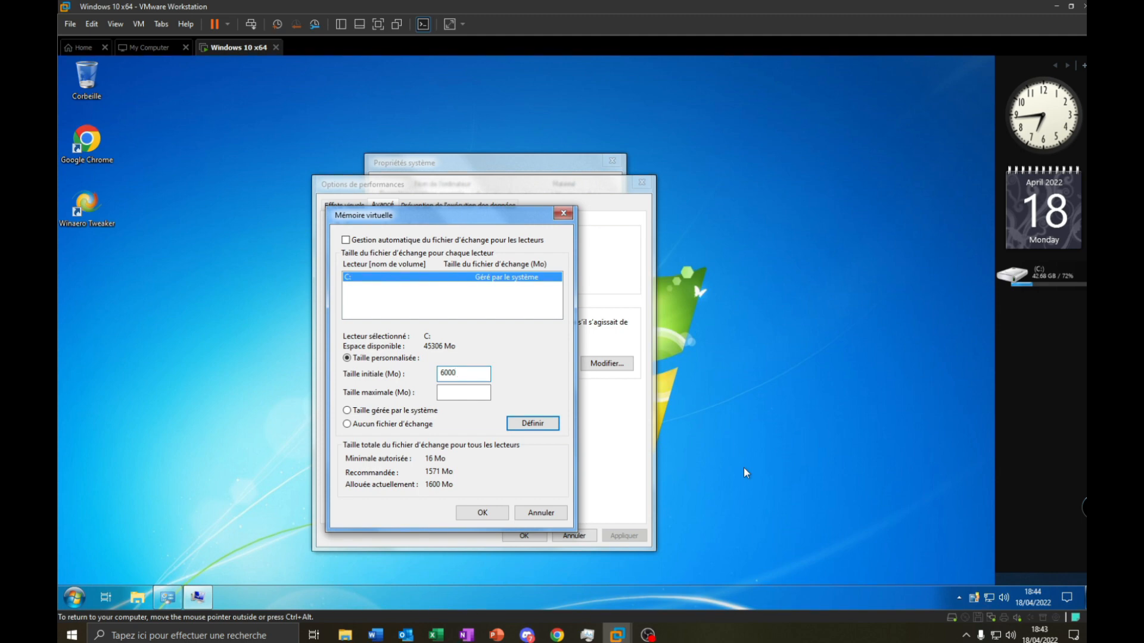
click(463, 393)
text(6000)
click(481, 512)
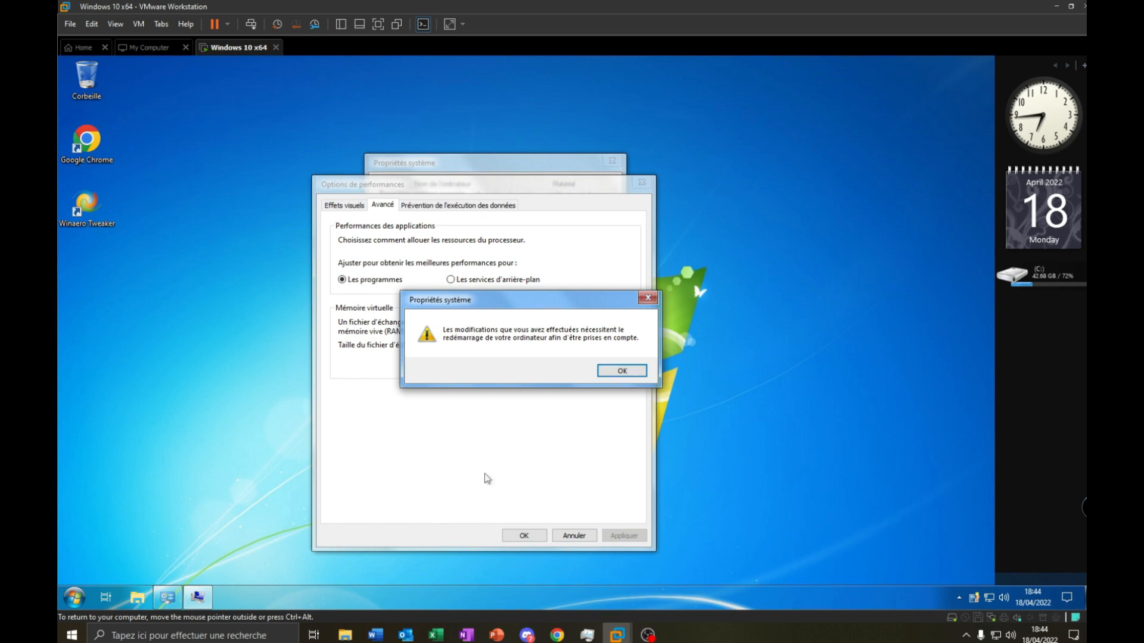
click(620, 371)
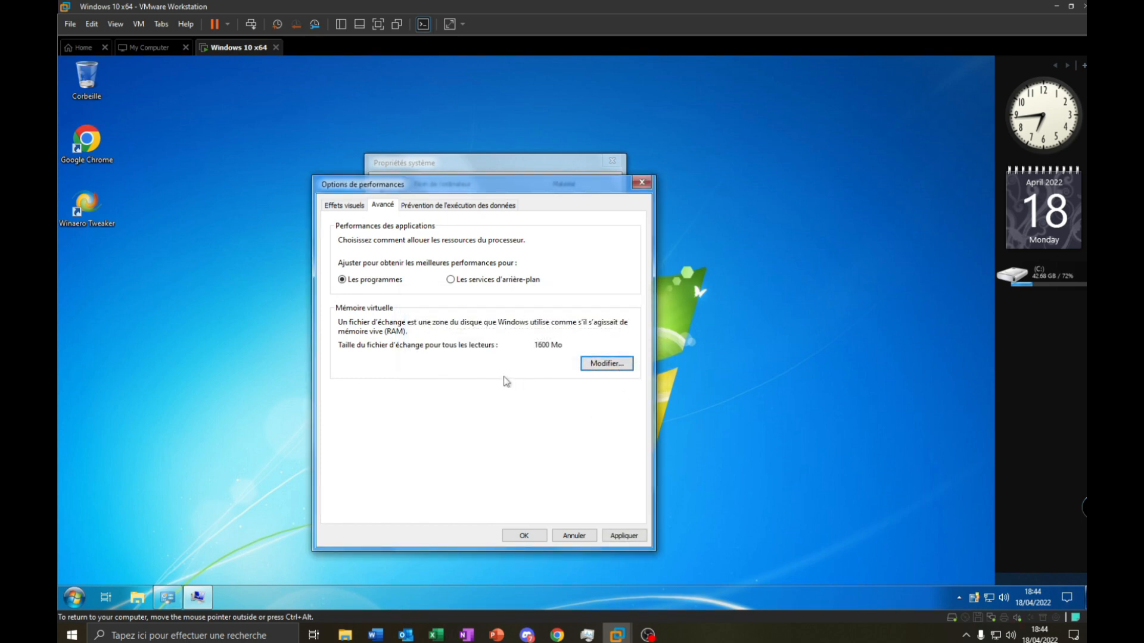
Step: Apply the performance options, confirm the system properties, and postpone the restart
click(343, 205)
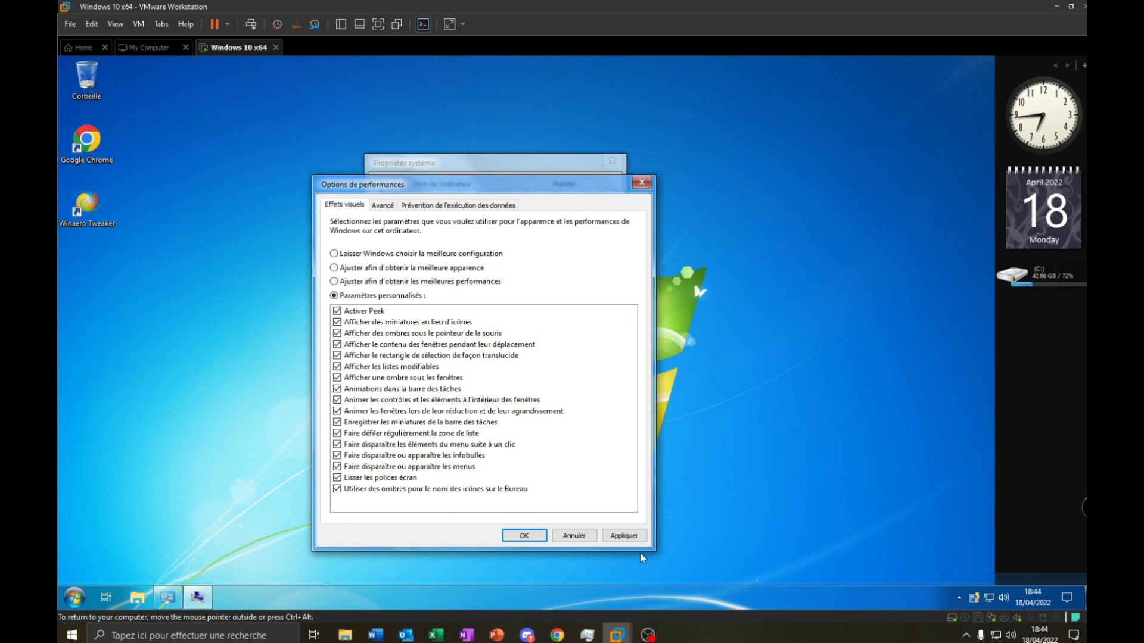
click(624, 536)
click(524, 536)
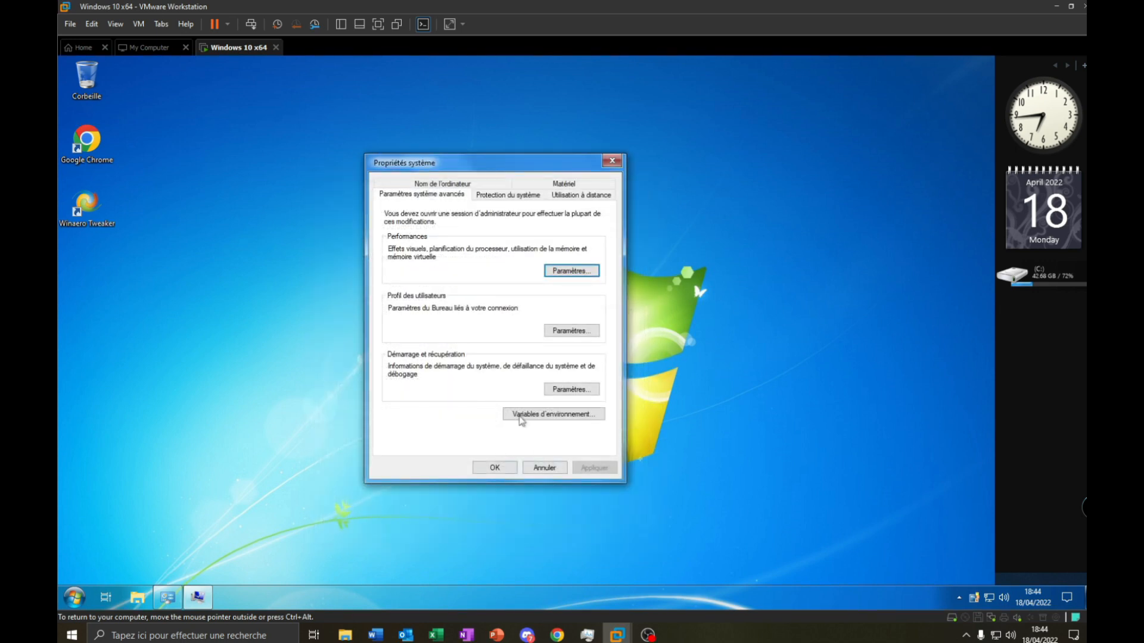
click(495, 468)
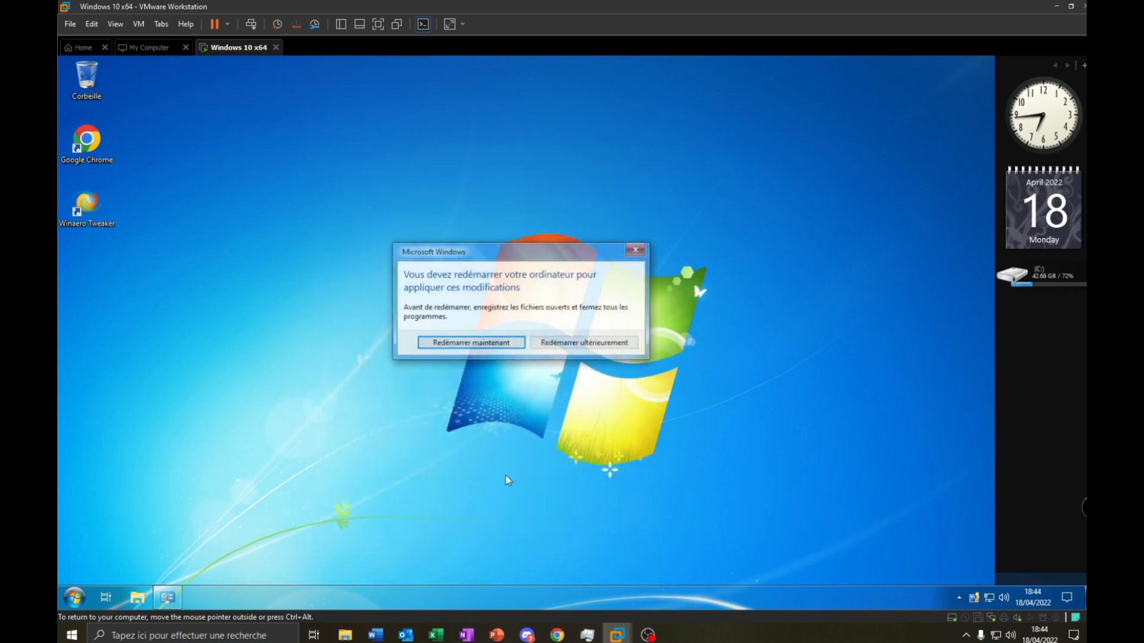
click(585, 342)
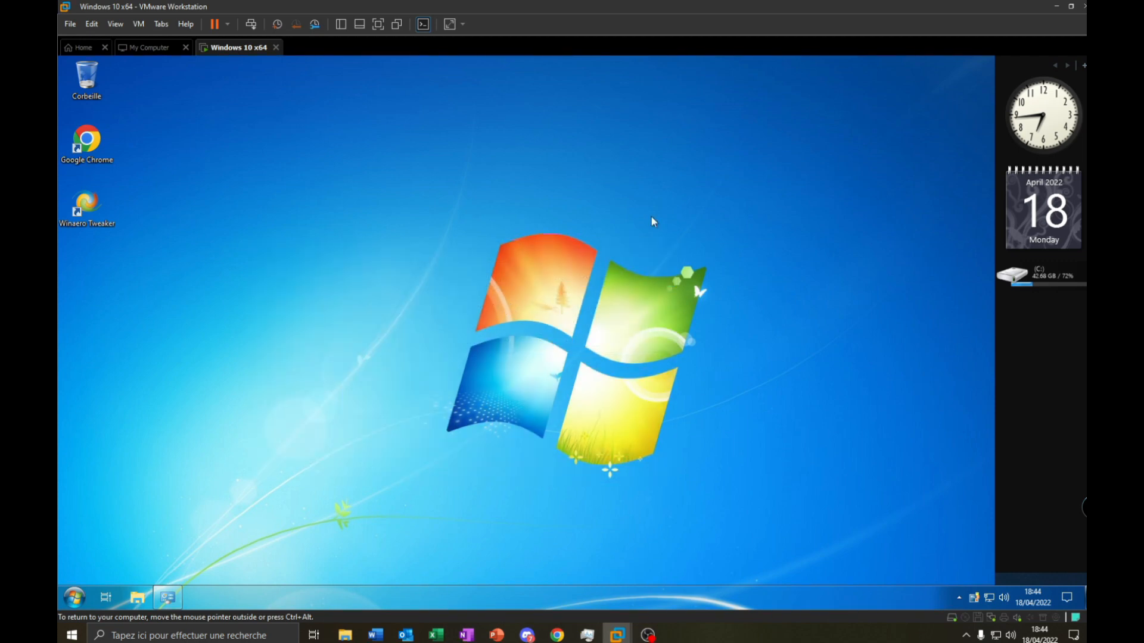
Step: Open the Planificateur de tâches, display its task library, and maximize the window
key(super)
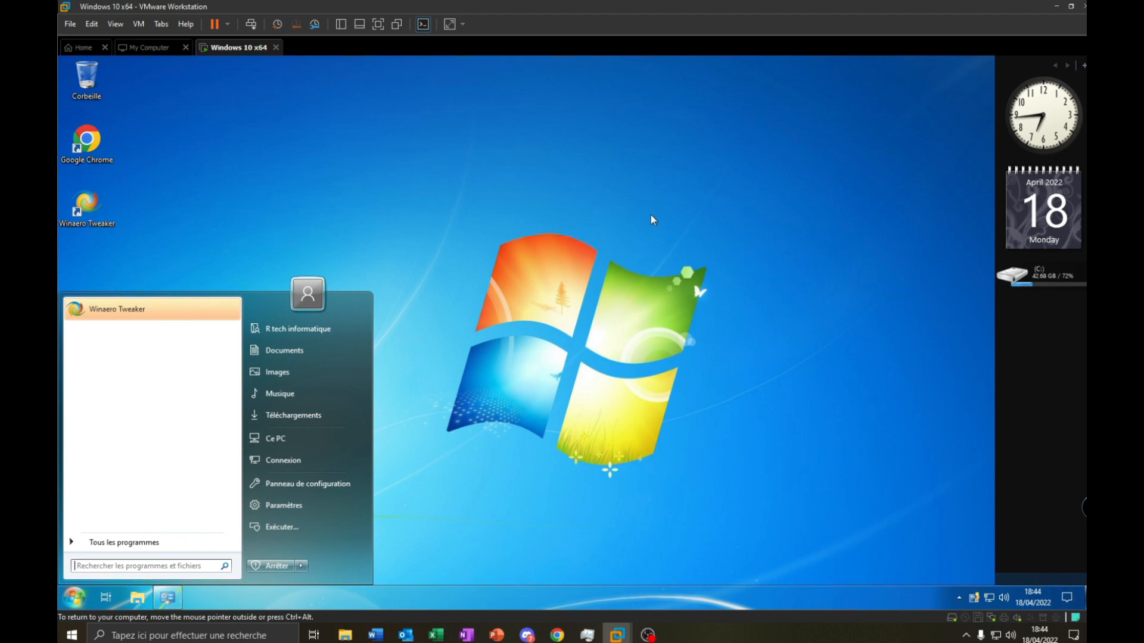
text(pa)
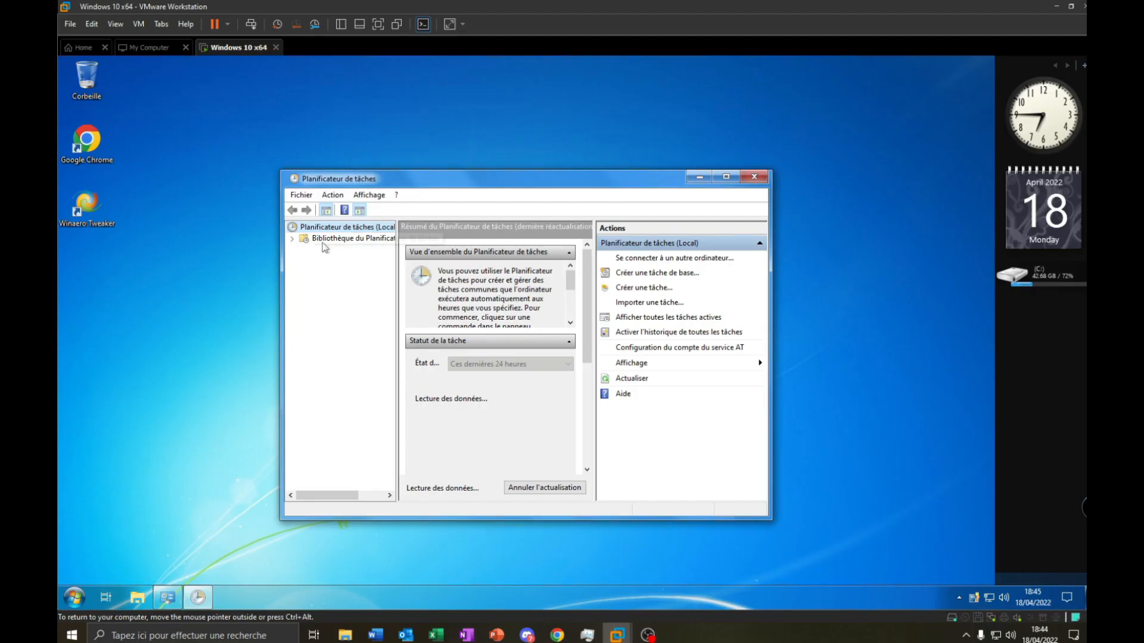
click(371, 240)
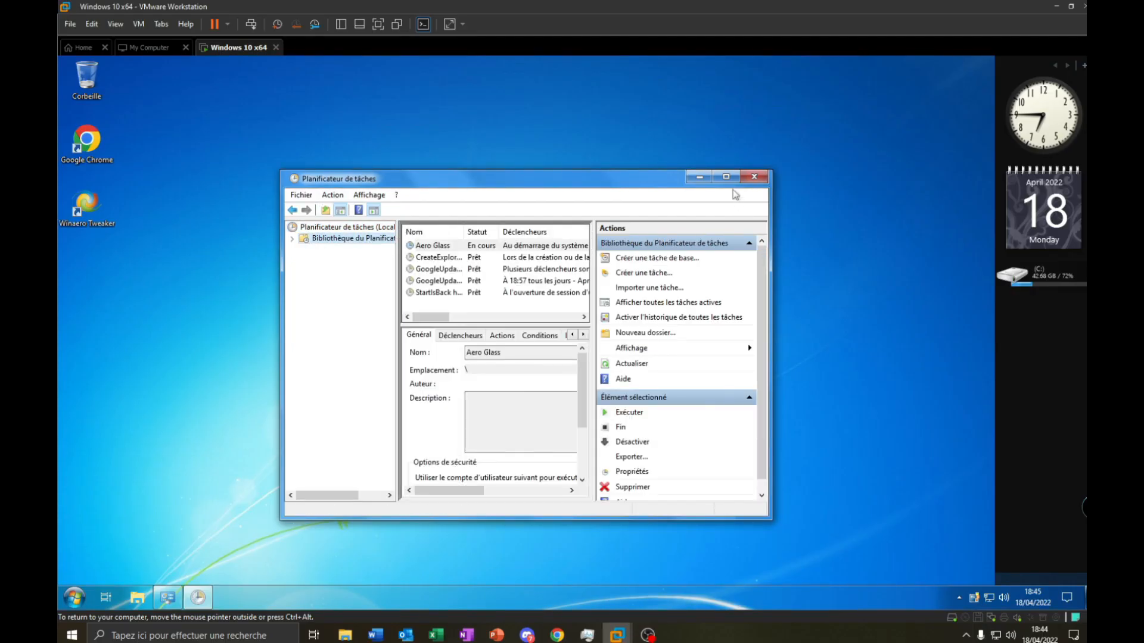
click(726, 177)
click(440, 219)
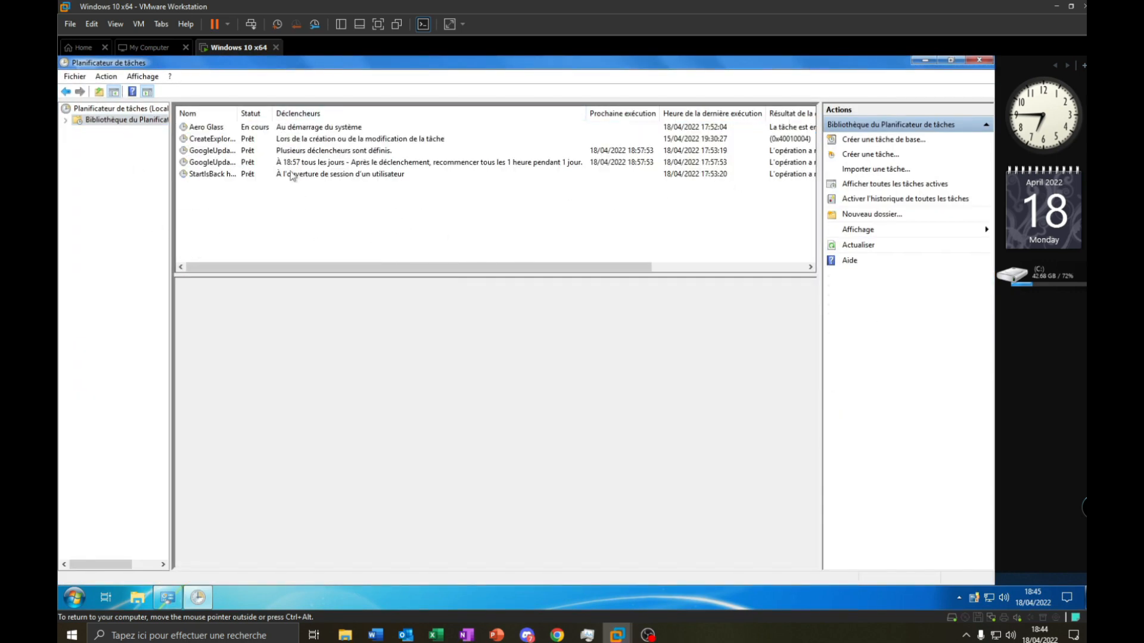
Step: Examine the details of the CreateExplorerShellUnelevatedTask and StartIsBack health check tasks in the library
click(279, 140)
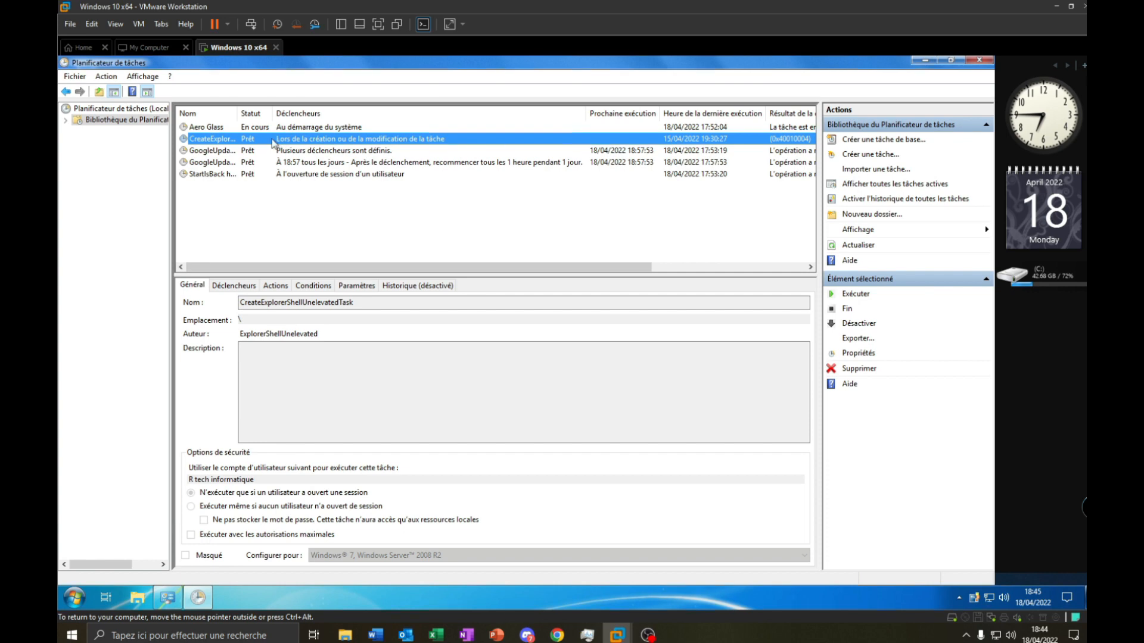
click(250, 176)
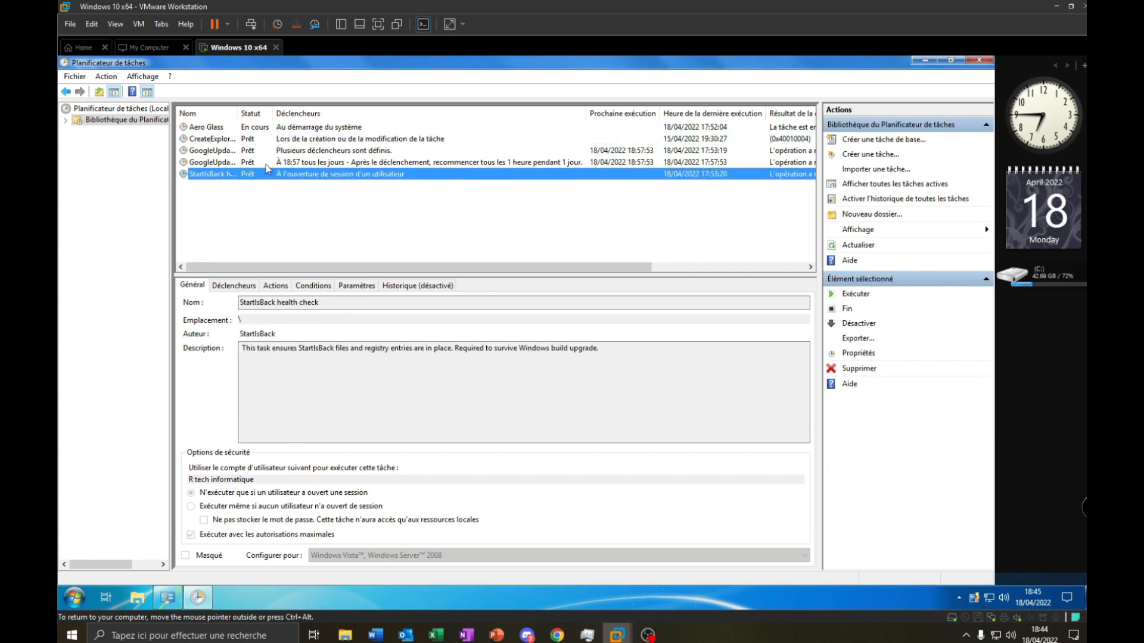
click(326, 127)
click(220, 175)
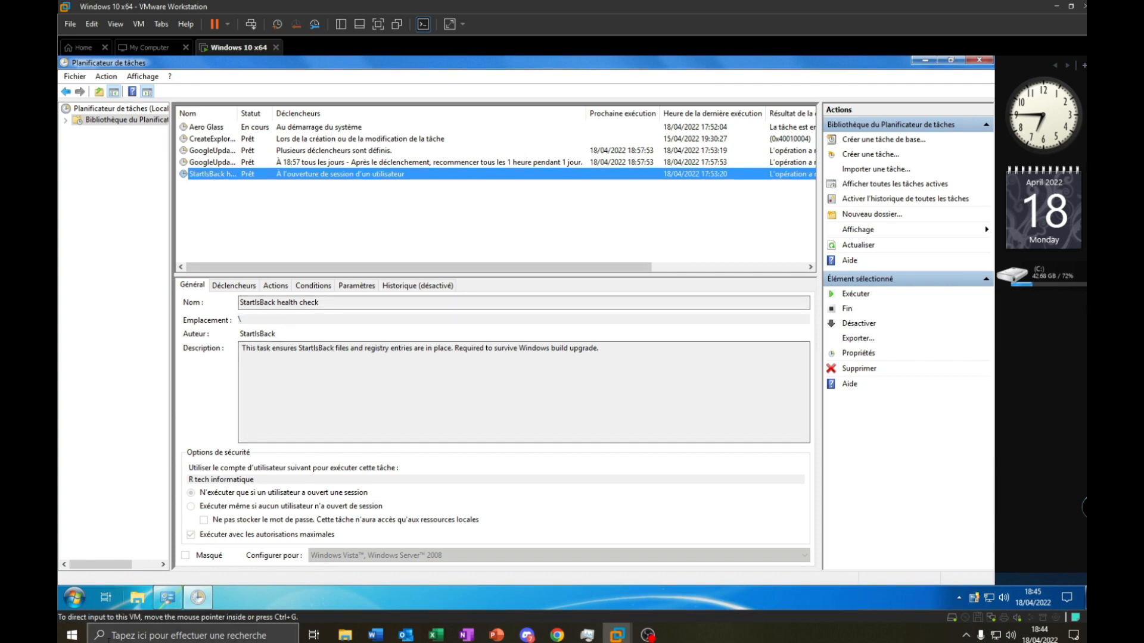
click(78, 586)
click(77, 593)
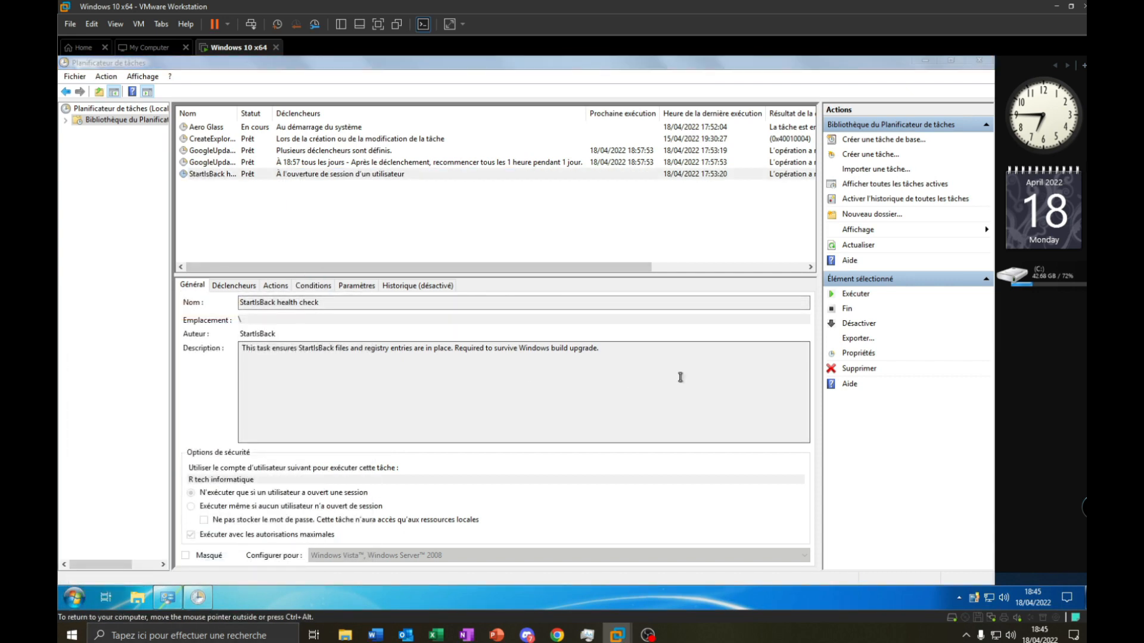
drag(678, 379, 355, 407)
click(426, 410)
Step: Compare the full names, descriptions and triggers of the two Google update tasks in the library
click(255, 163)
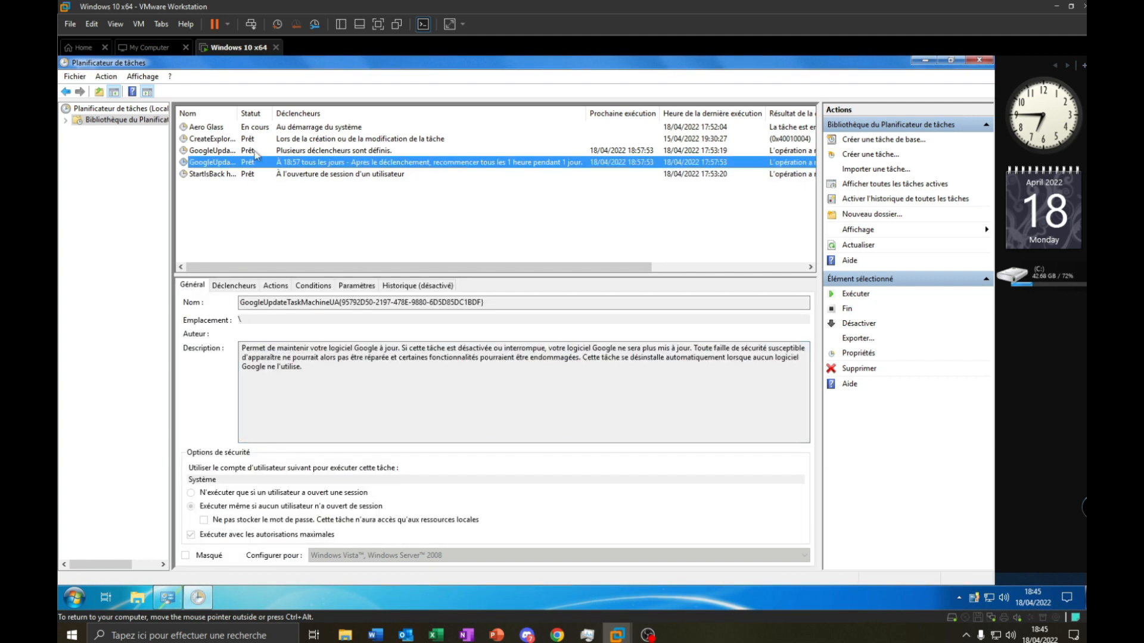
click(257, 152)
click(256, 140)
click(258, 152)
click(265, 163)
click(270, 140)
click(254, 153)
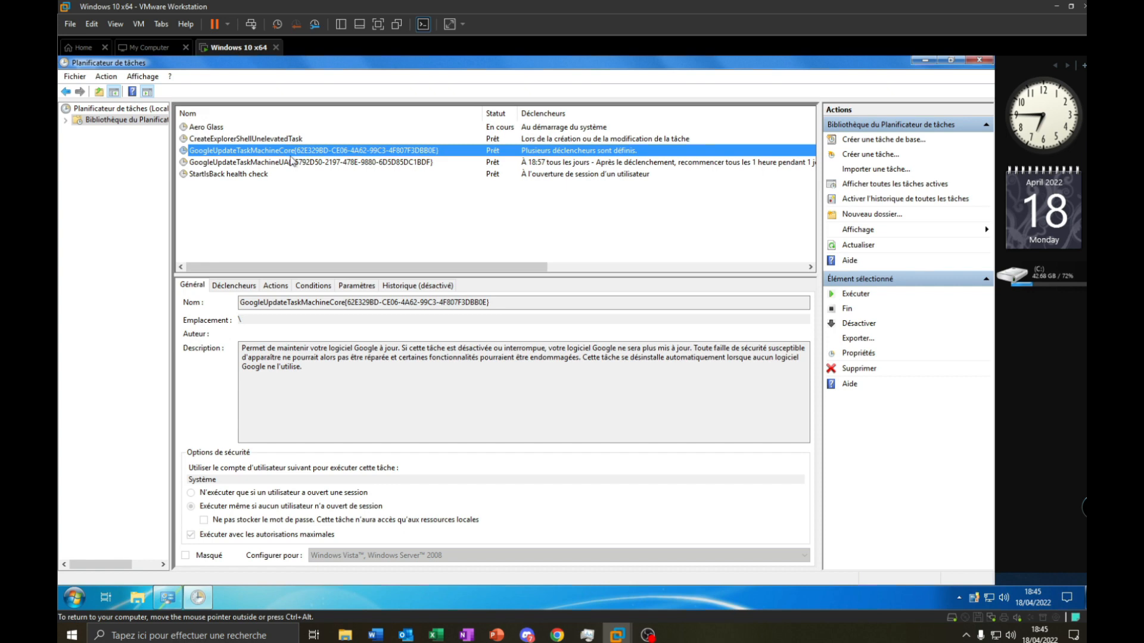
click(287, 164)
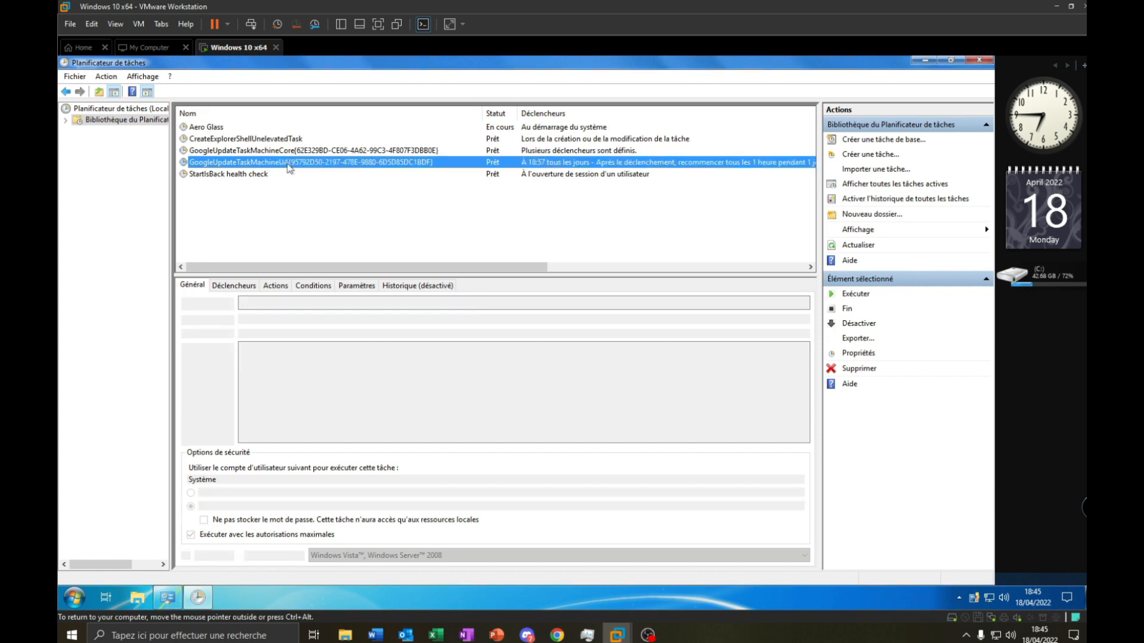
click(249, 152)
right_click(251, 162)
click(250, 152)
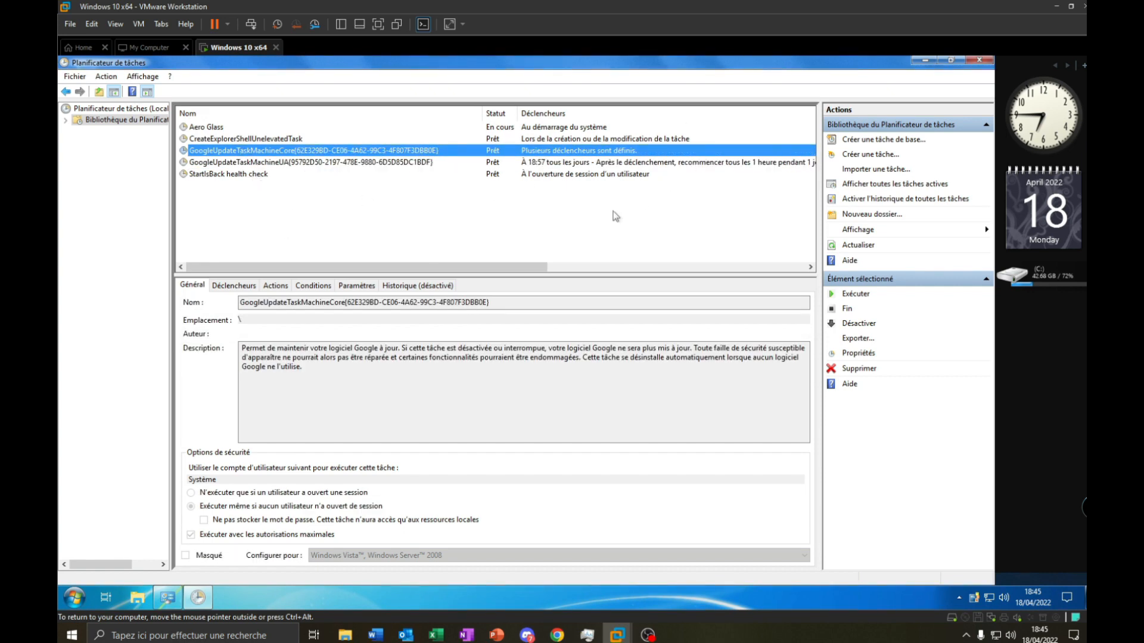
drag(393, 267, 480, 271)
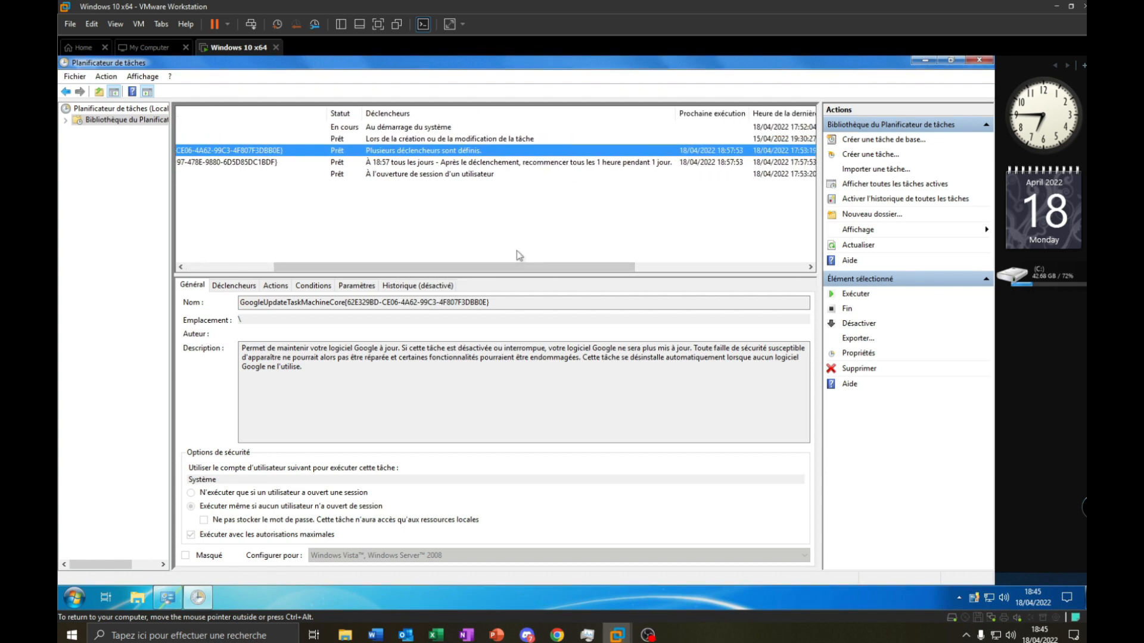
Step: Examine the one-time, daily, weekly and monthly trigger options of a new task, and discard the task
click(869, 156)
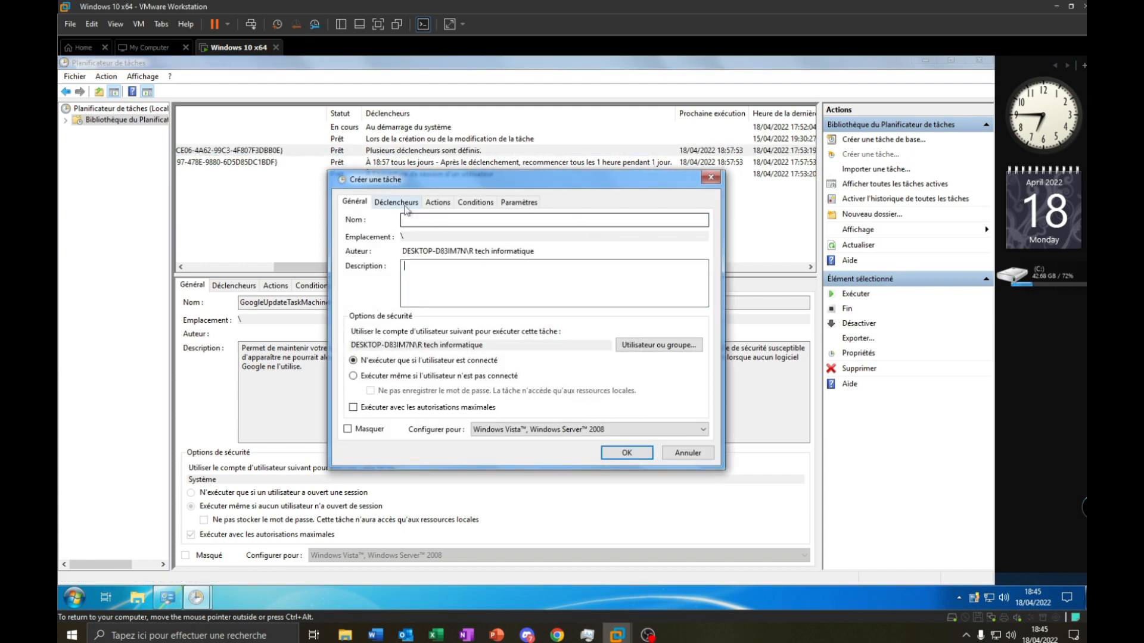
click(378, 204)
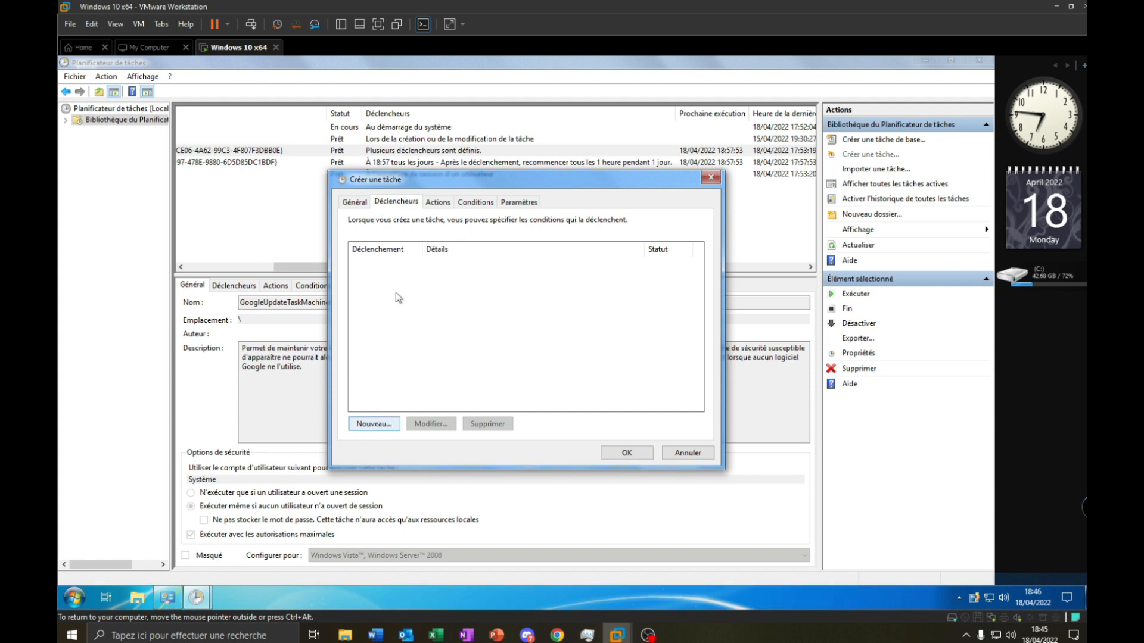
click(374, 423)
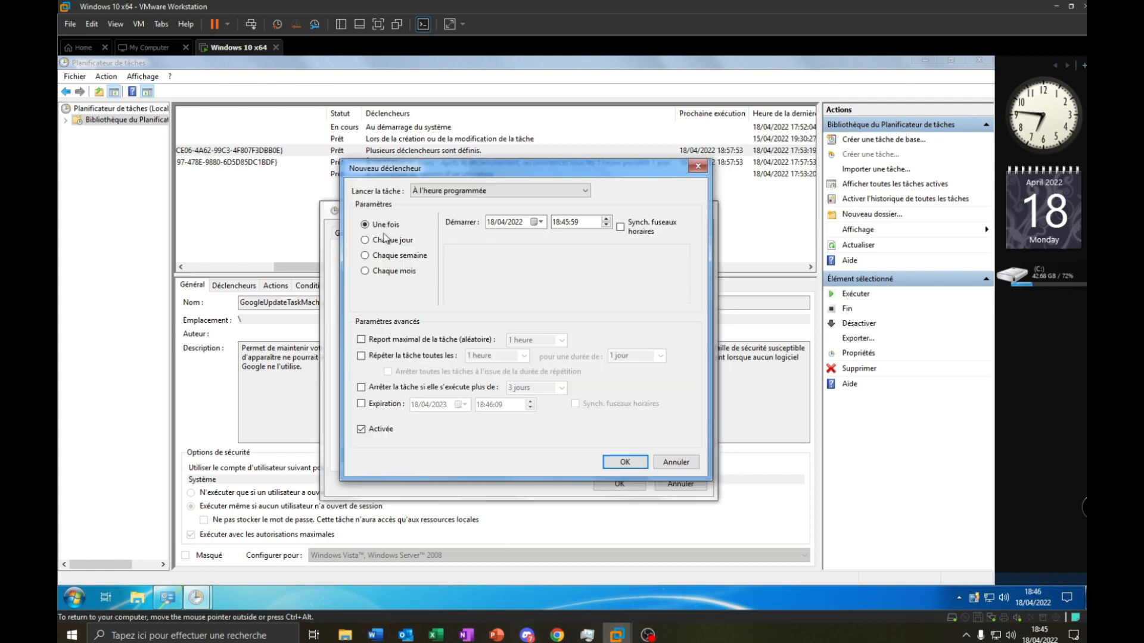
click(364, 240)
click(386, 255)
click(387, 271)
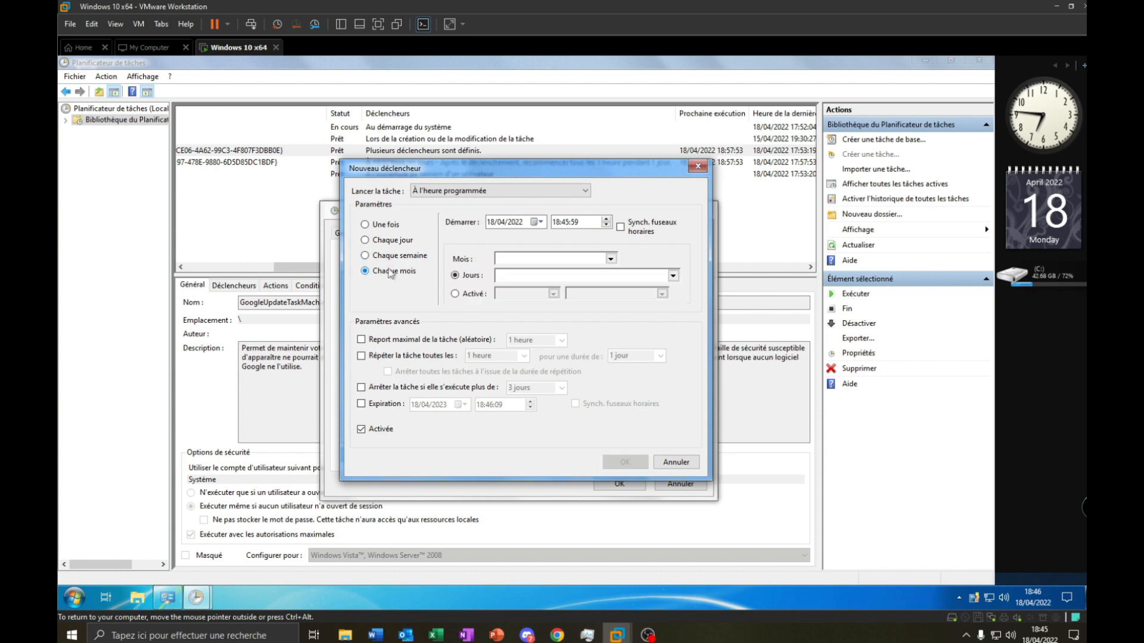
click(379, 225)
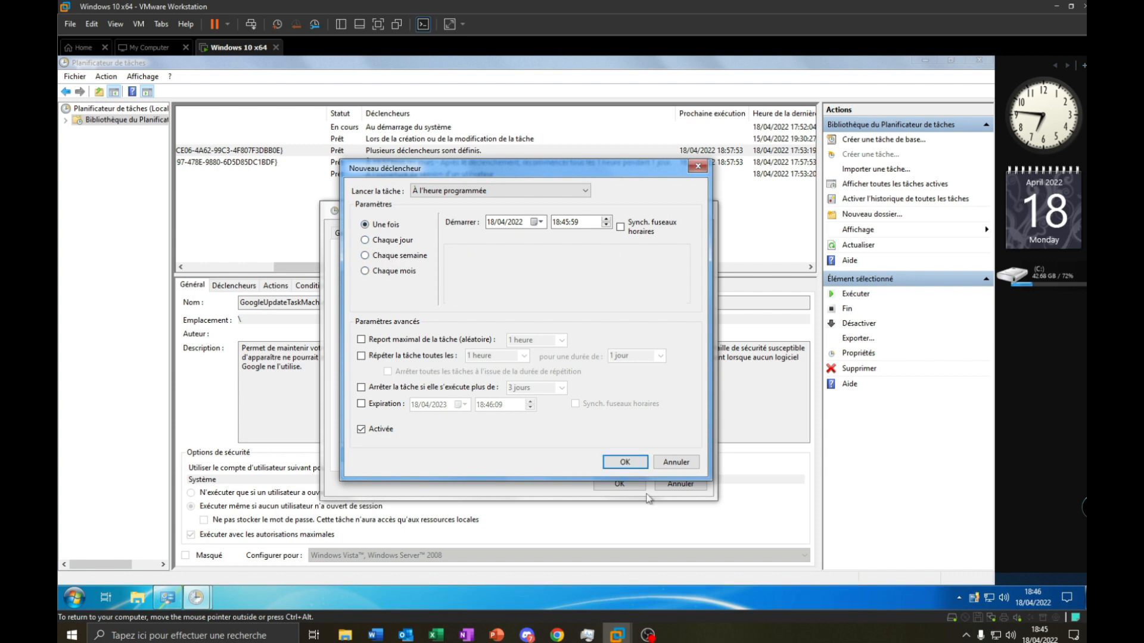
click(681, 464)
click(681, 483)
Step: Try to end the GoogleUpdateTaskMachineUA task in the library
drag(301, 269, 210, 263)
click(251, 163)
click(251, 152)
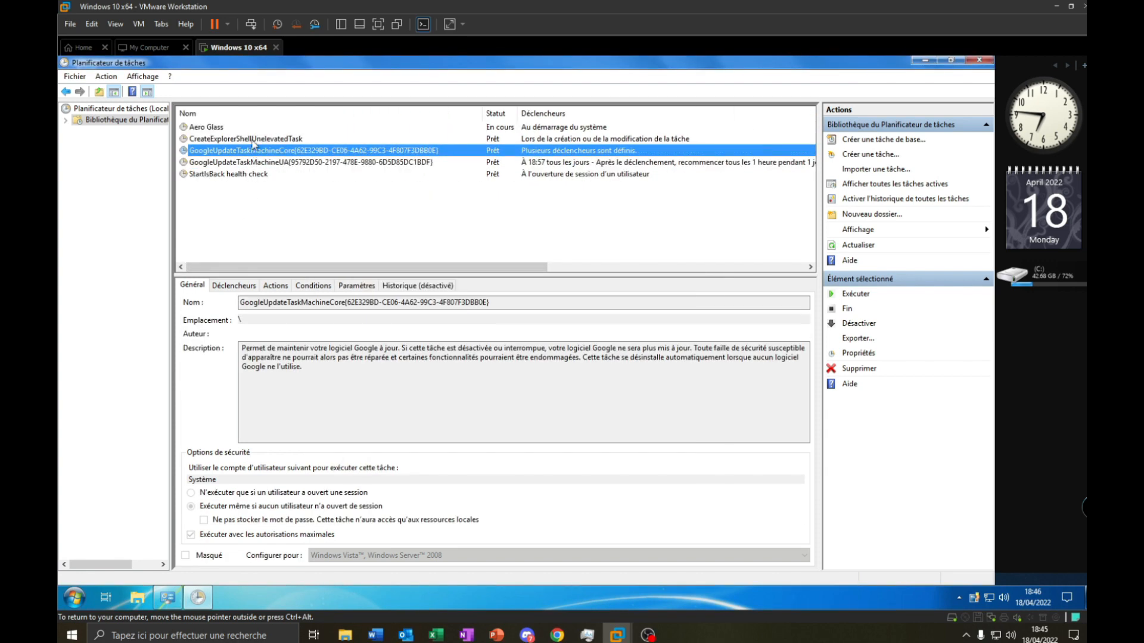
click(251, 140)
click(250, 153)
click(248, 165)
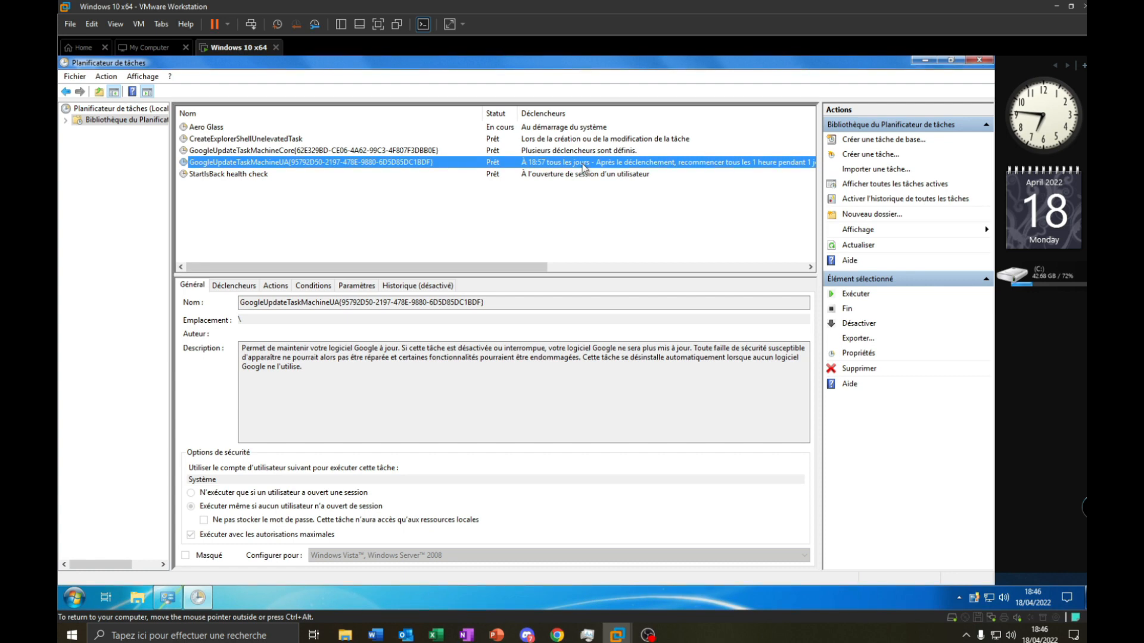
right_click(583, 168)
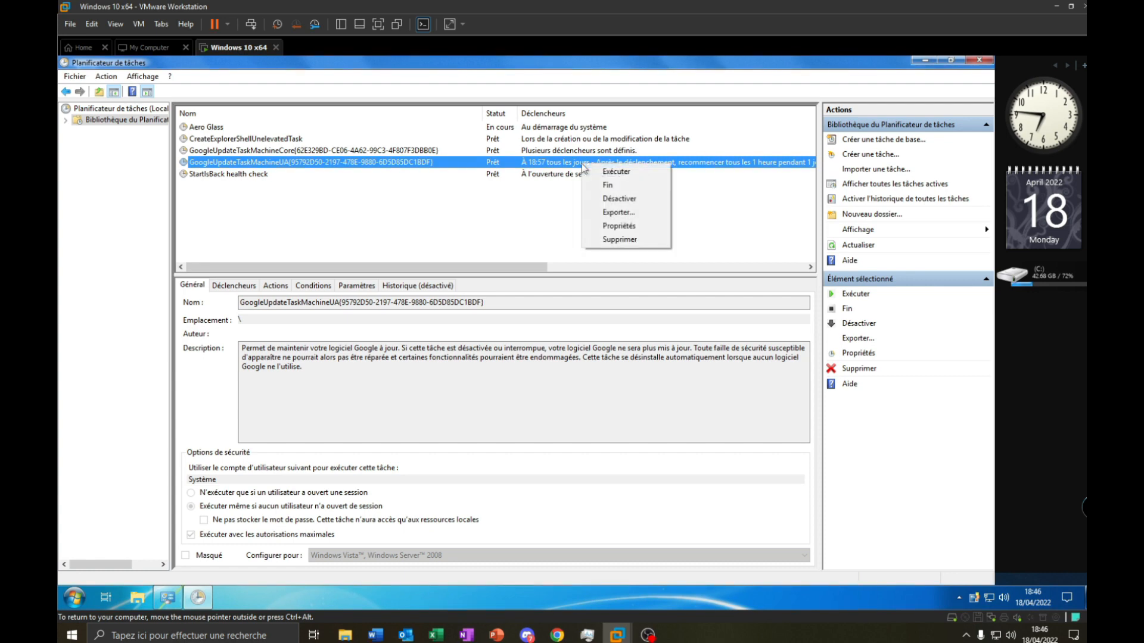
click(609, 185)
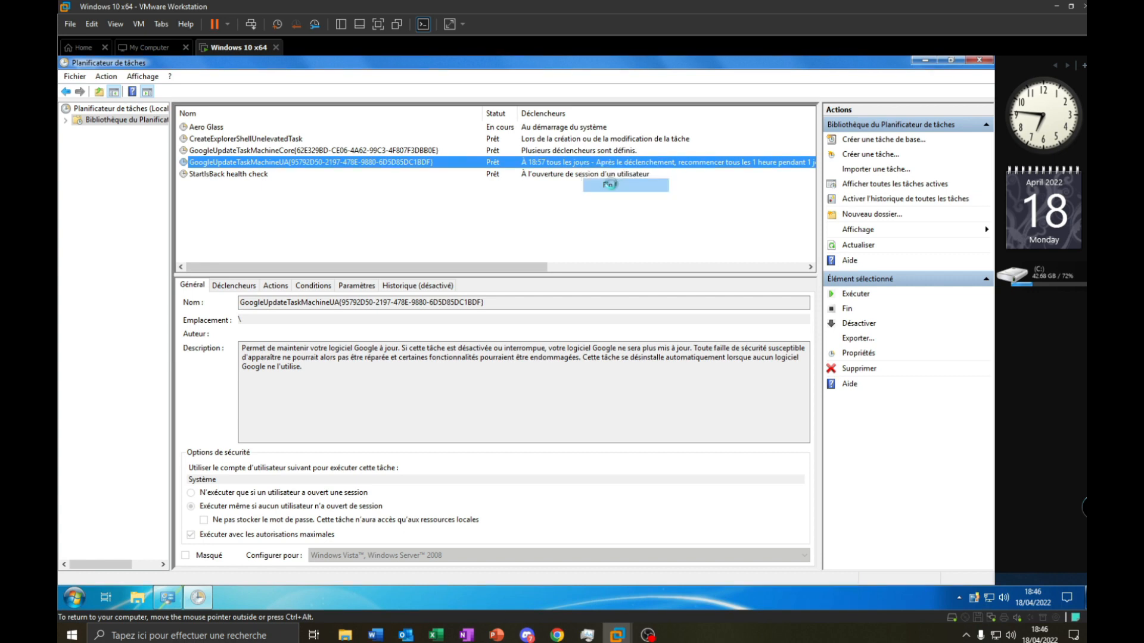
key(Escape)
Step: End all instances of the GoogleUpdateTaskMachineCore task
right_click(480, 152)
click(492, 172)
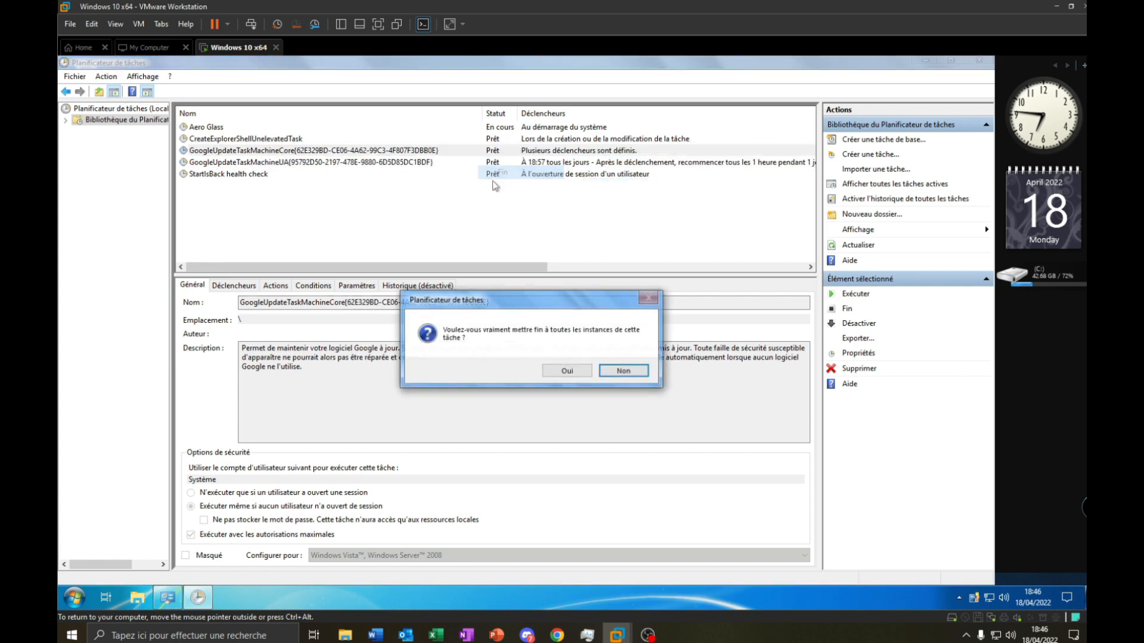
click(567, 371)
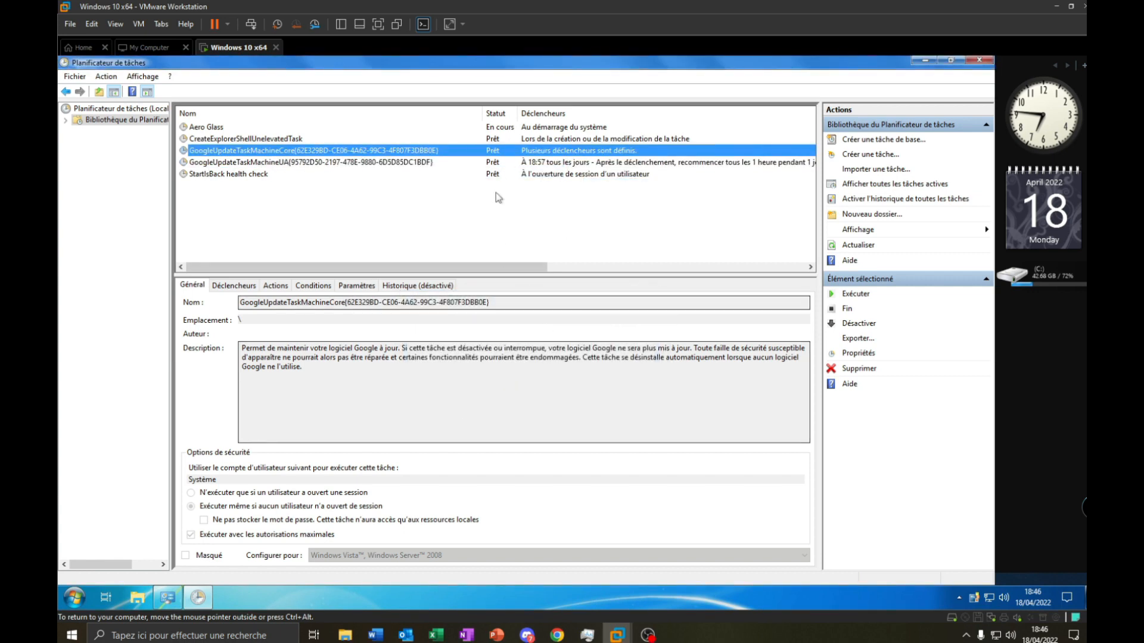
Step: Disable the GoogleUpdateTaskMachineCore and GoogleUpdateTaskMachineUA tasks and close the Task Scheduler
right_click(322, 154)
click(349, 191)
right_click(472, 162)
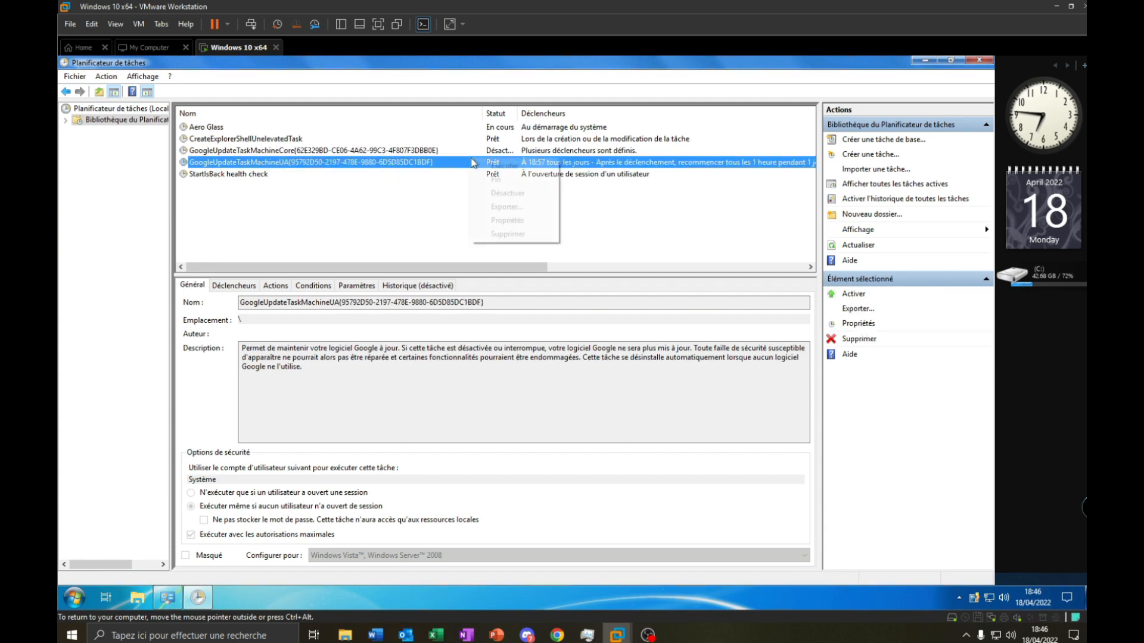
click(477, 192)
key(ctrl+a)
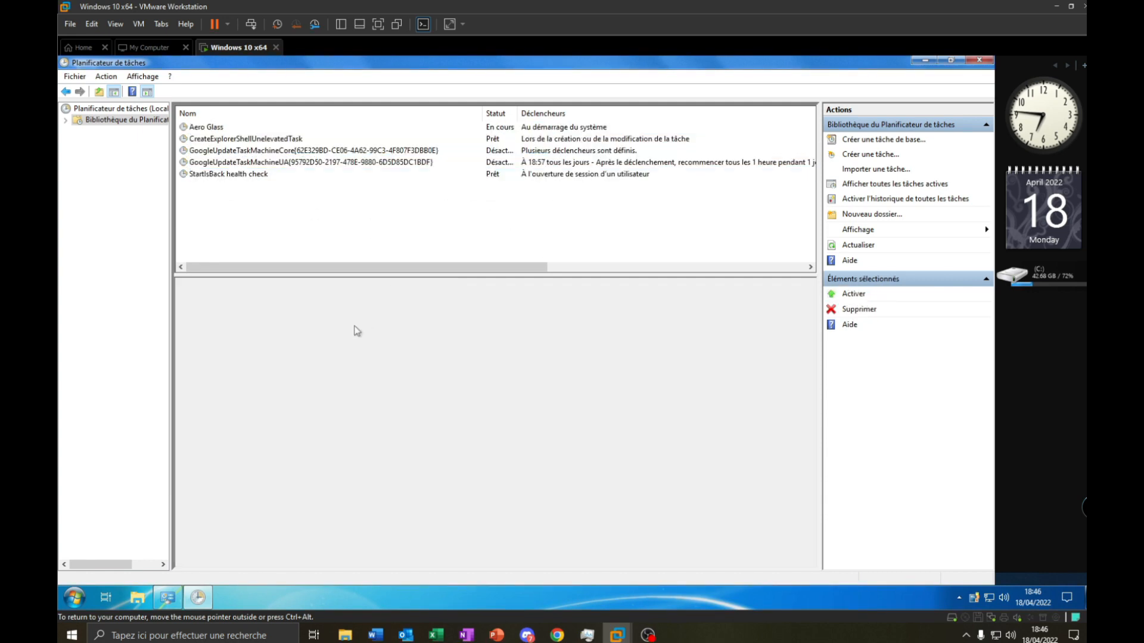
key(alt+F4)
drag(746, 229, 286, 486)
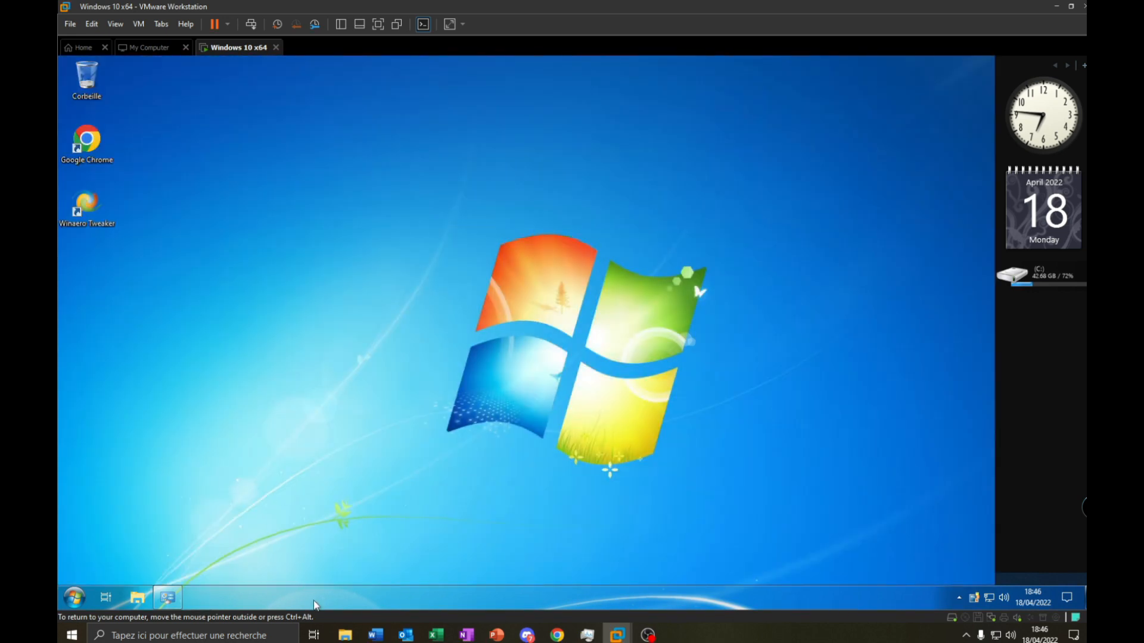
Step: Disable the Windows Security notification entry among the startup programs in Task Manager
right_click(314, 606)
click(350, 538)
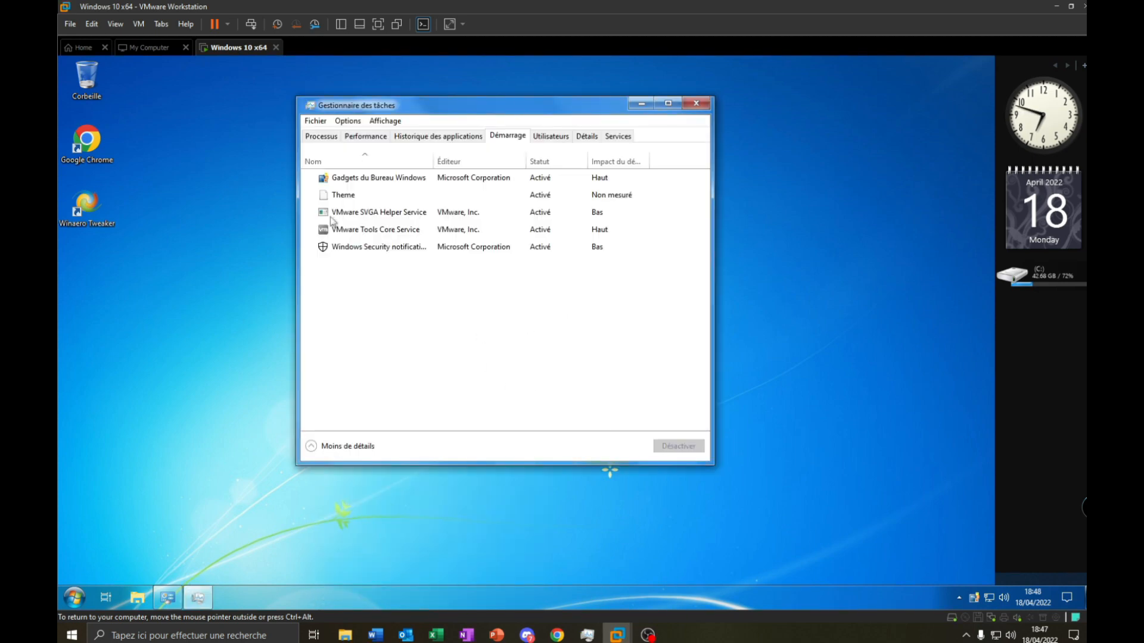
click(363, 183)
click(363, 197)
click(363, 216)
click(364, 231)
click(364, 244)
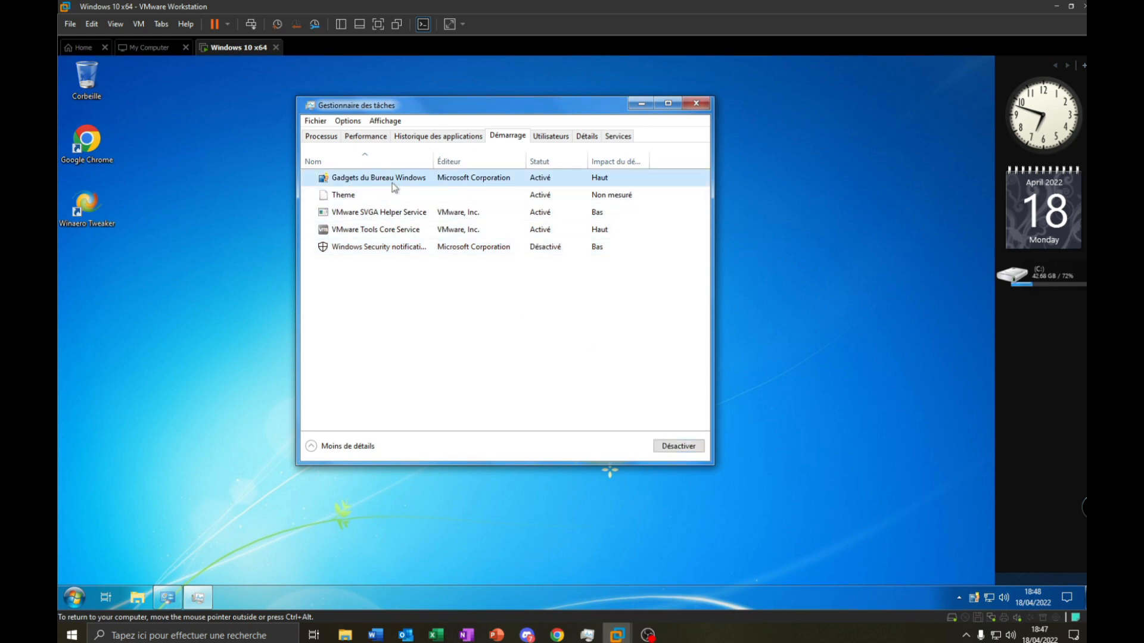
click(468, 261)
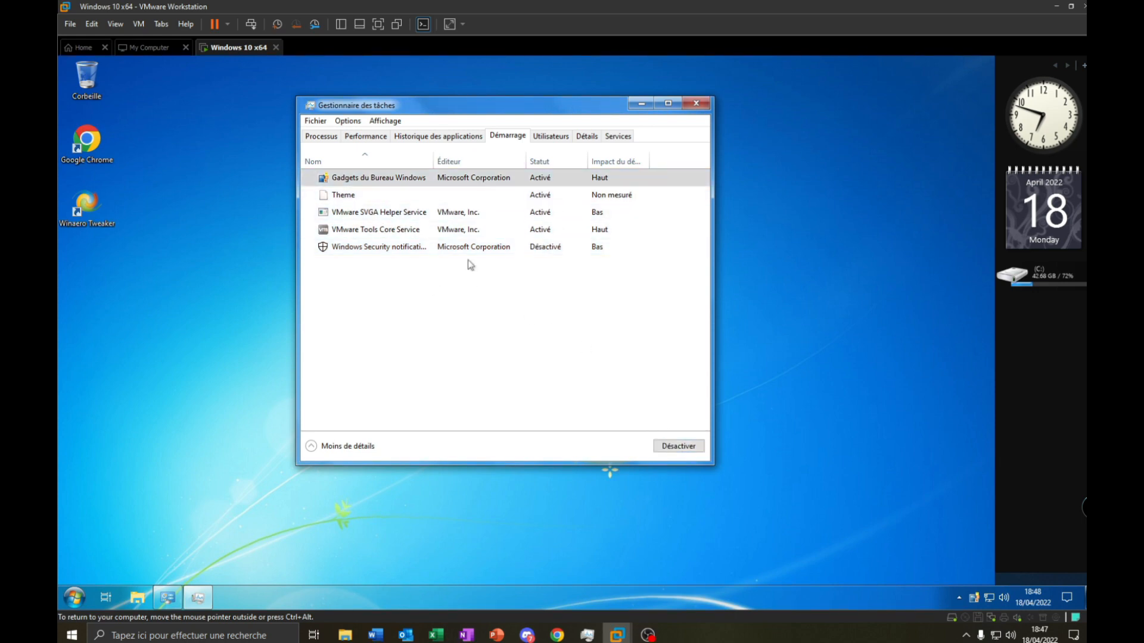
Step: Look through the users, process details and services in Task Manager, and close it
click(551, 138)
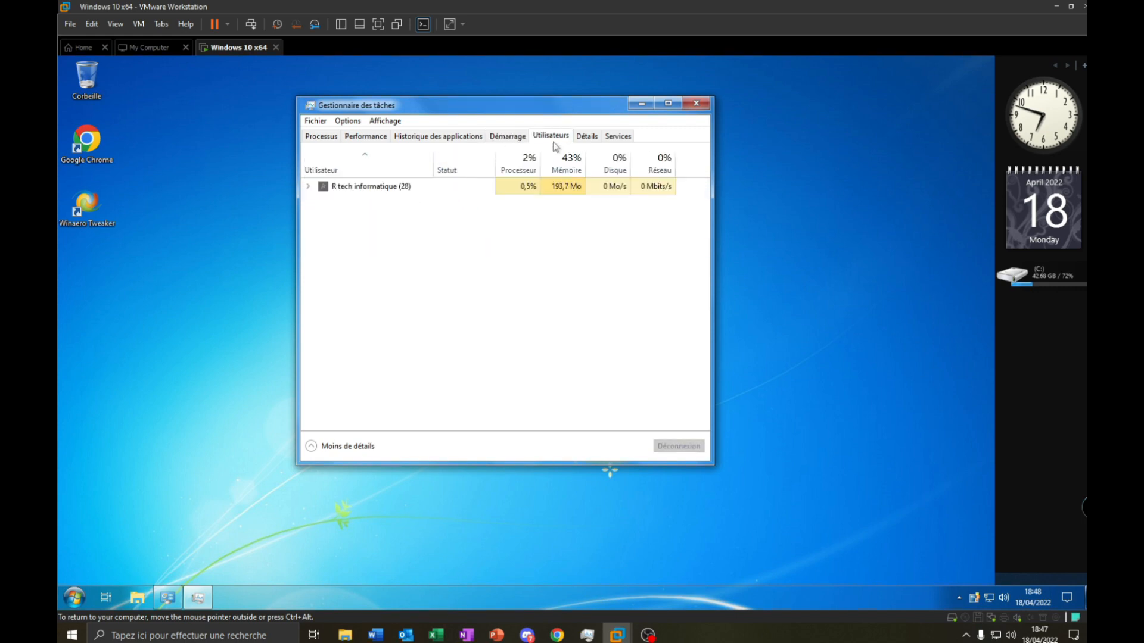
click(588, 137)
click(618, 136)
click(696, 103)
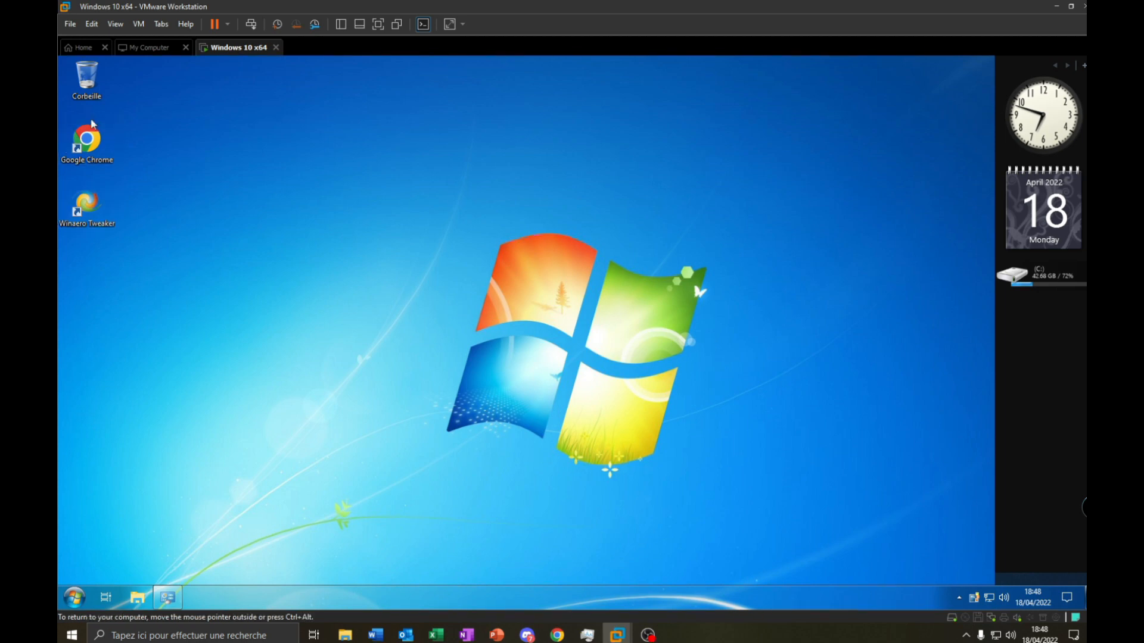
Step: Open Google Chrome and download RAMMap from the Microsoft Sysinternals page
double_click(96, 149)
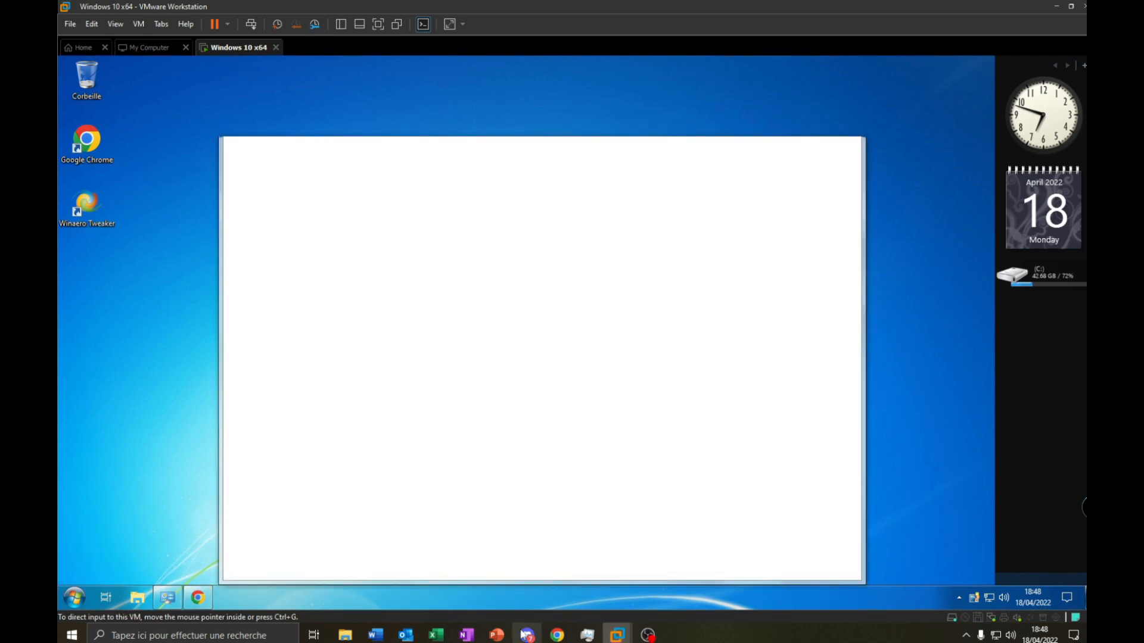
click(273, 346)
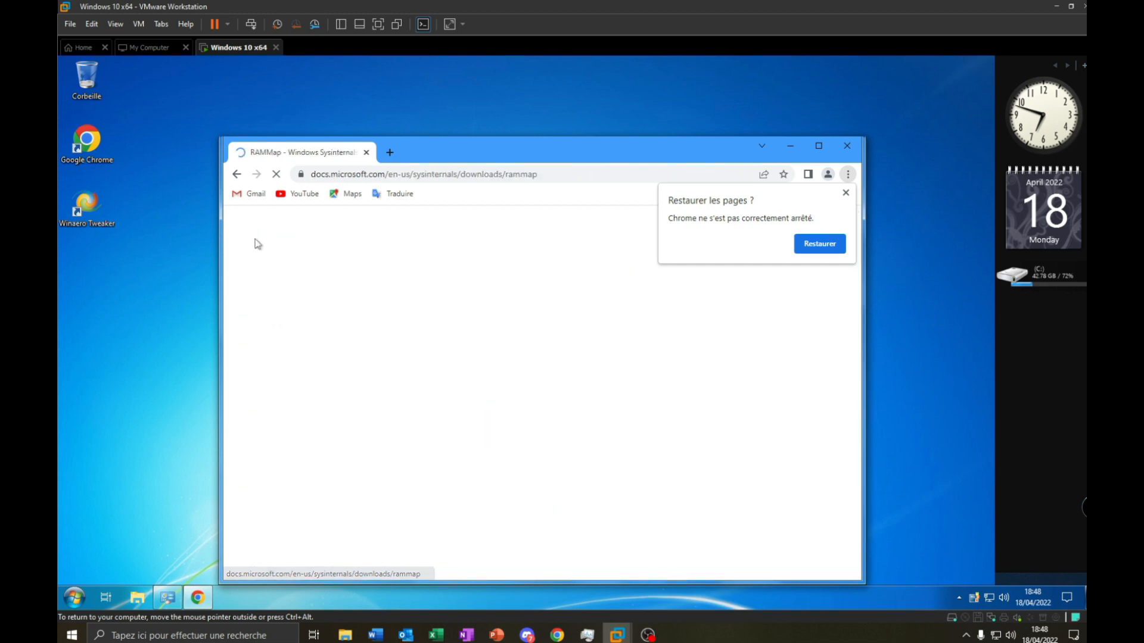
drag(643, 156, 650, 127)
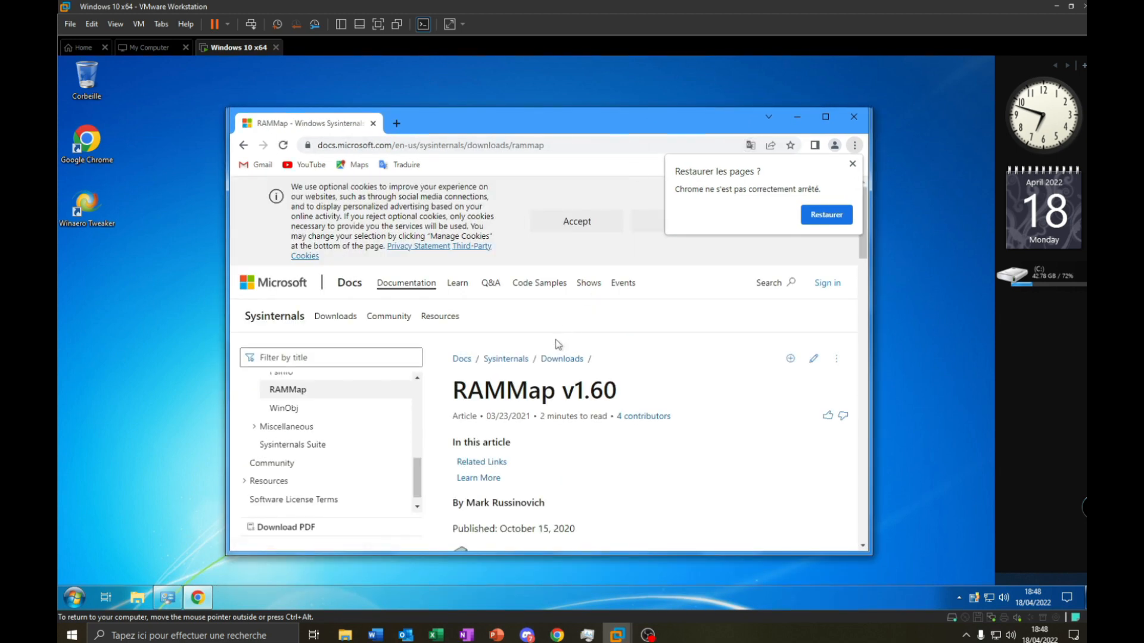
scroll(502, 417, down, 2)
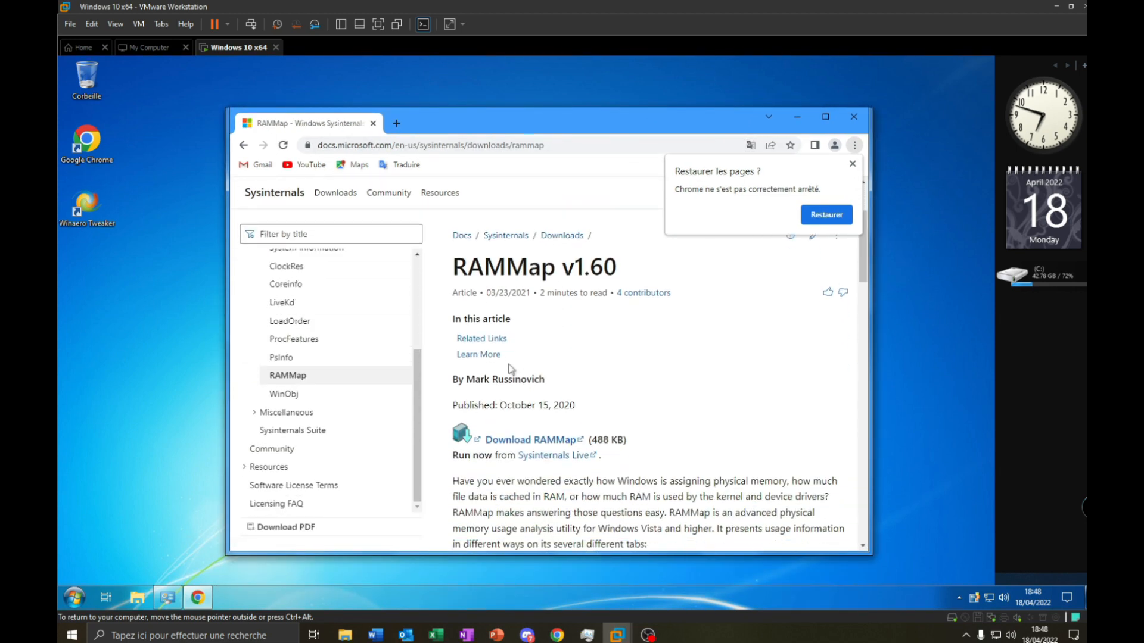
click(540, 444)
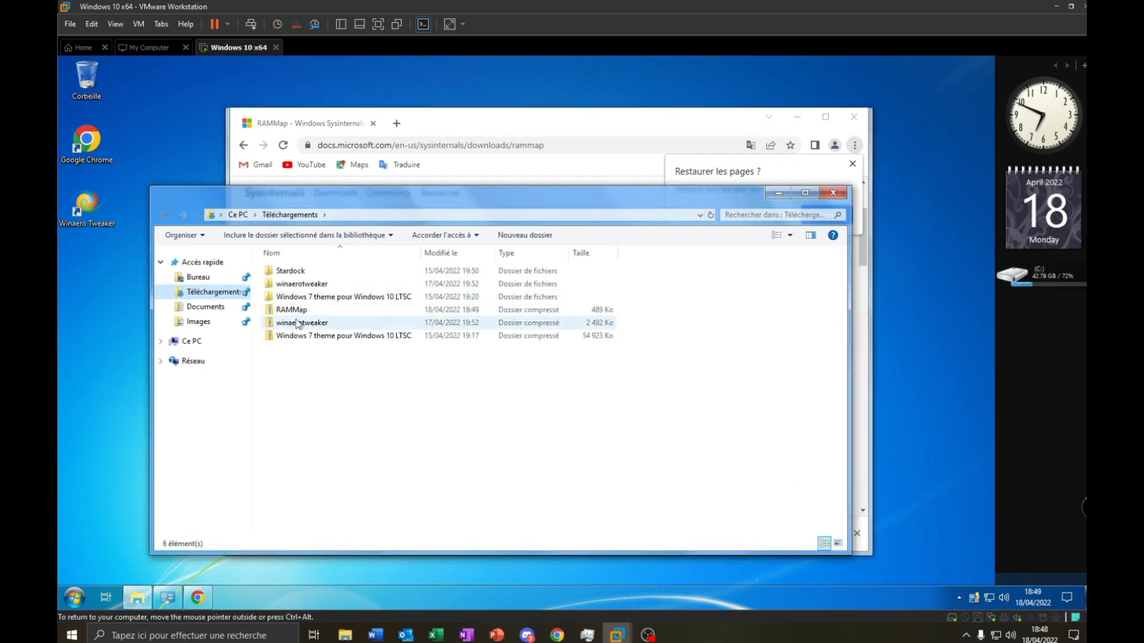
Step: Move the compressed RAMMap file from the downloads folder to the desktop and refresh the desktop
drag(327, 311, 103, 347)
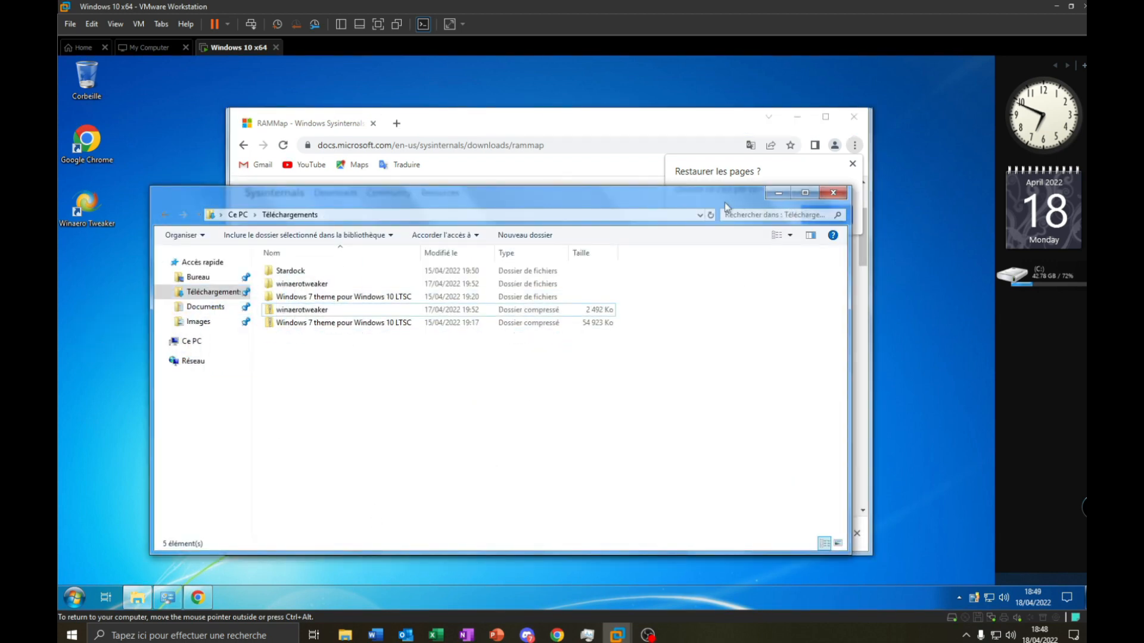
click(833, 193)
right_click(85, 327)
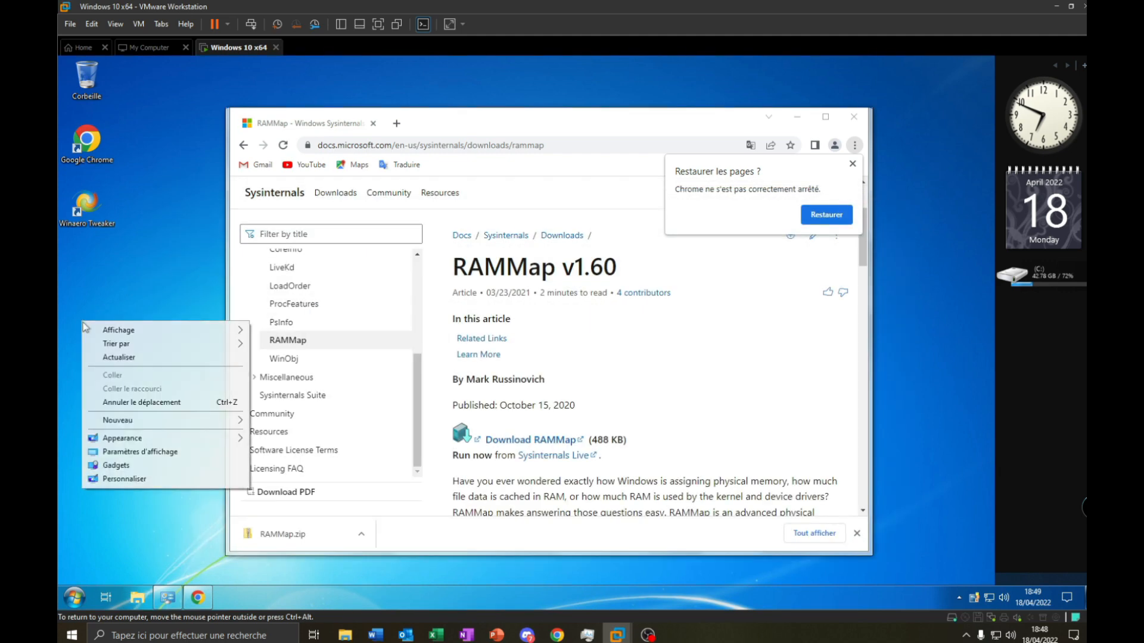
click(118, 358)
Step: Extract the compressed RAMMap file into a RAMMap folder on the desktop
right_click(98, 329)
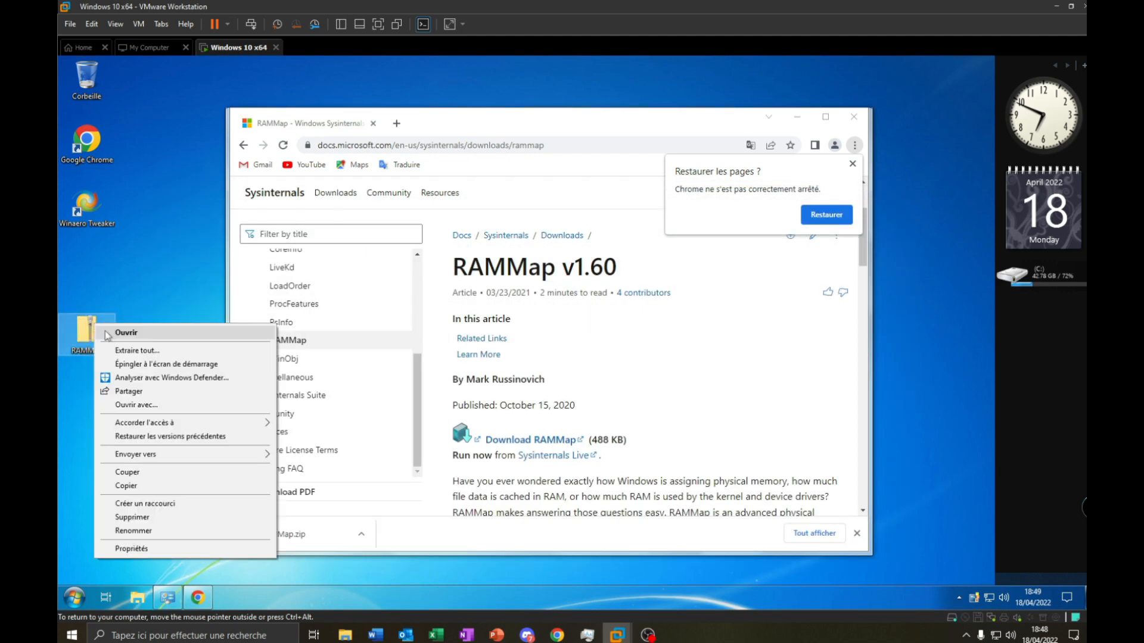
click(137, 350)
click(636, 445)
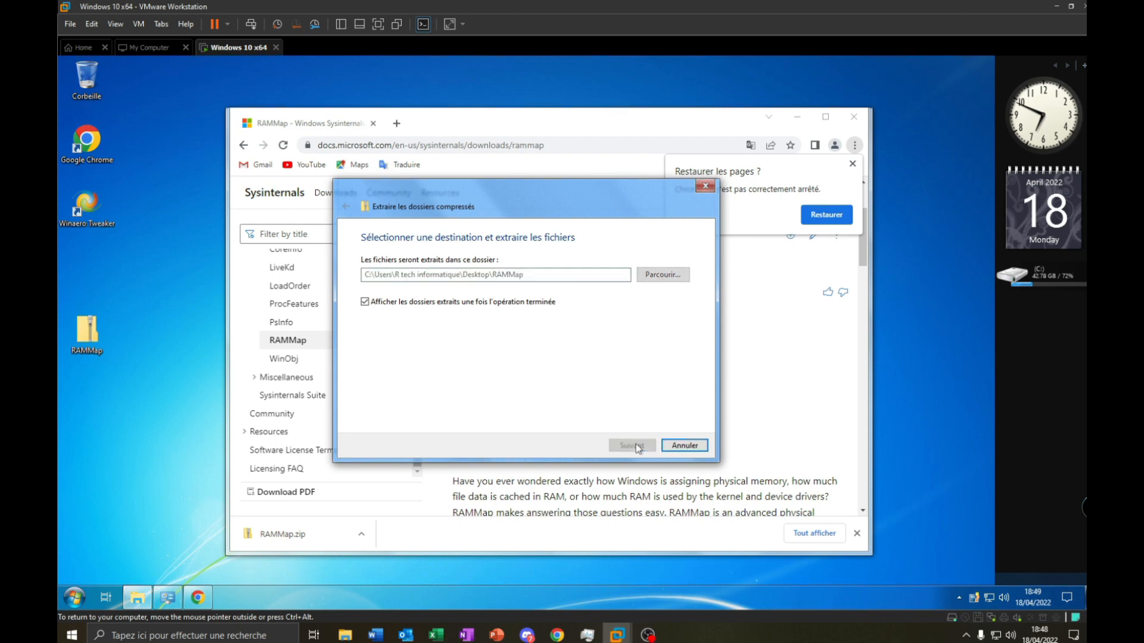
click(455, 290)
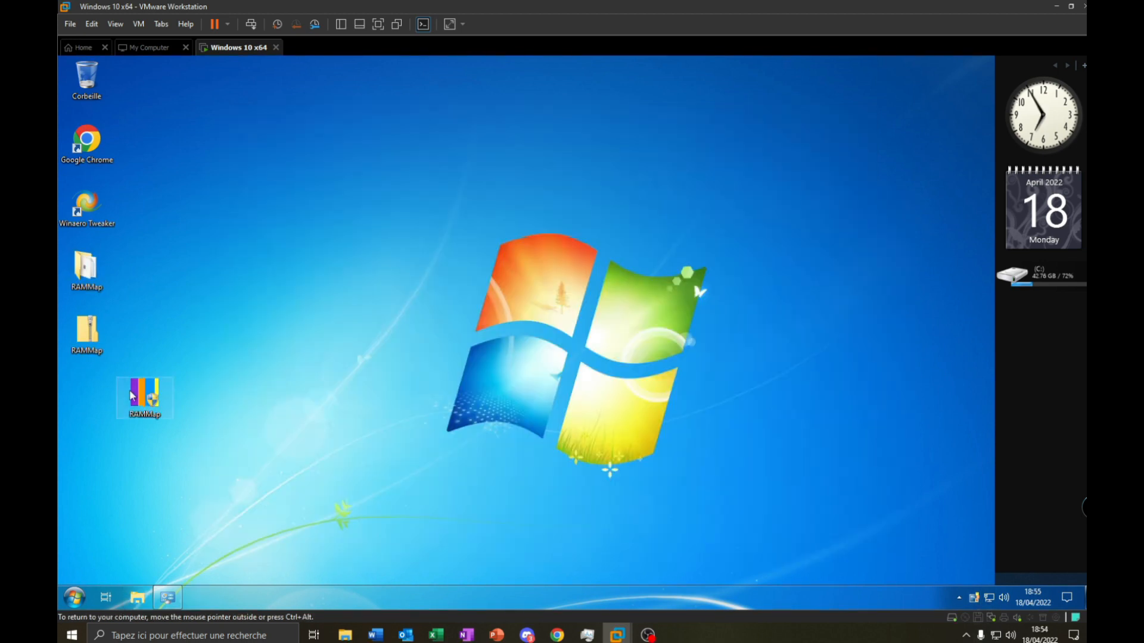
Step: Launch RAMMap from the desktop with administrator approval and accept its license agreement
drag(145, 396, 493, 270)
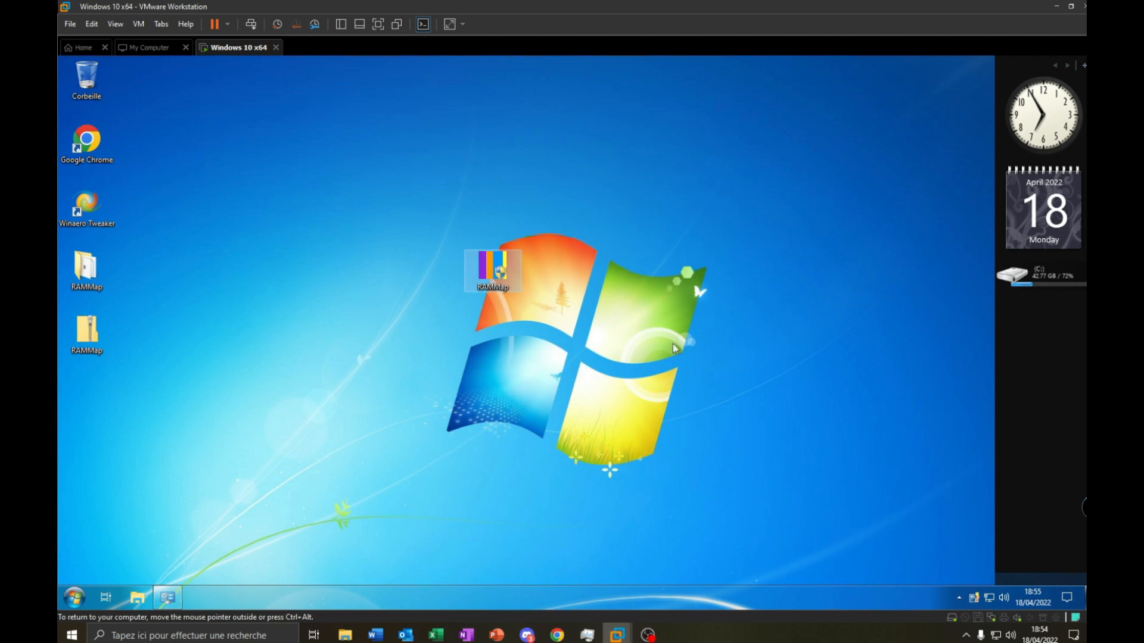
double_click(492, 263)
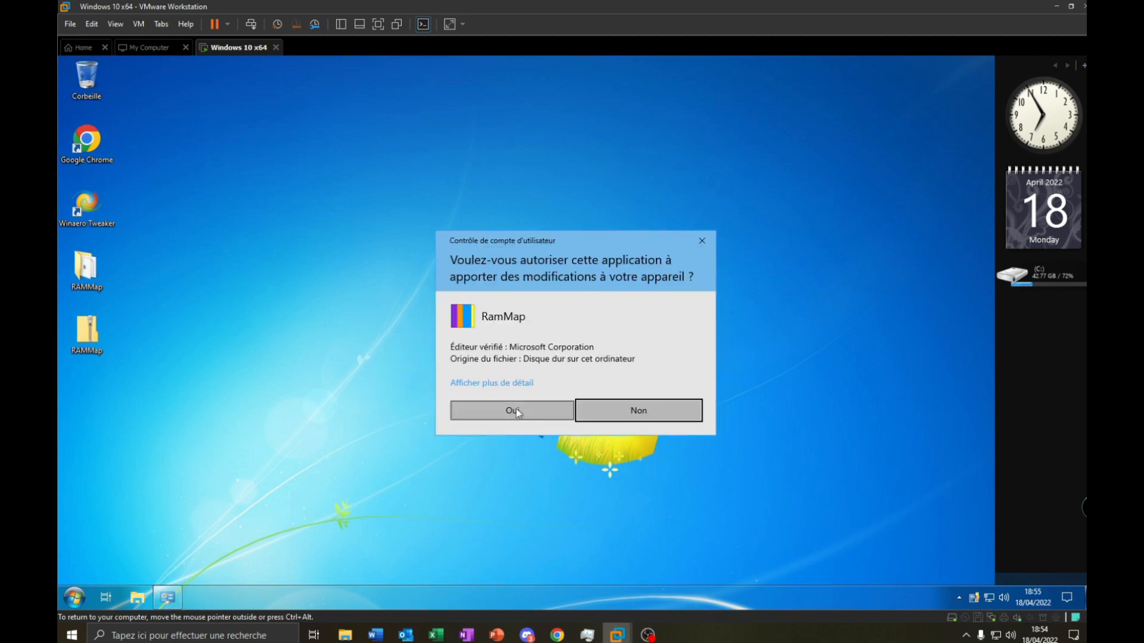
click(516, 408)
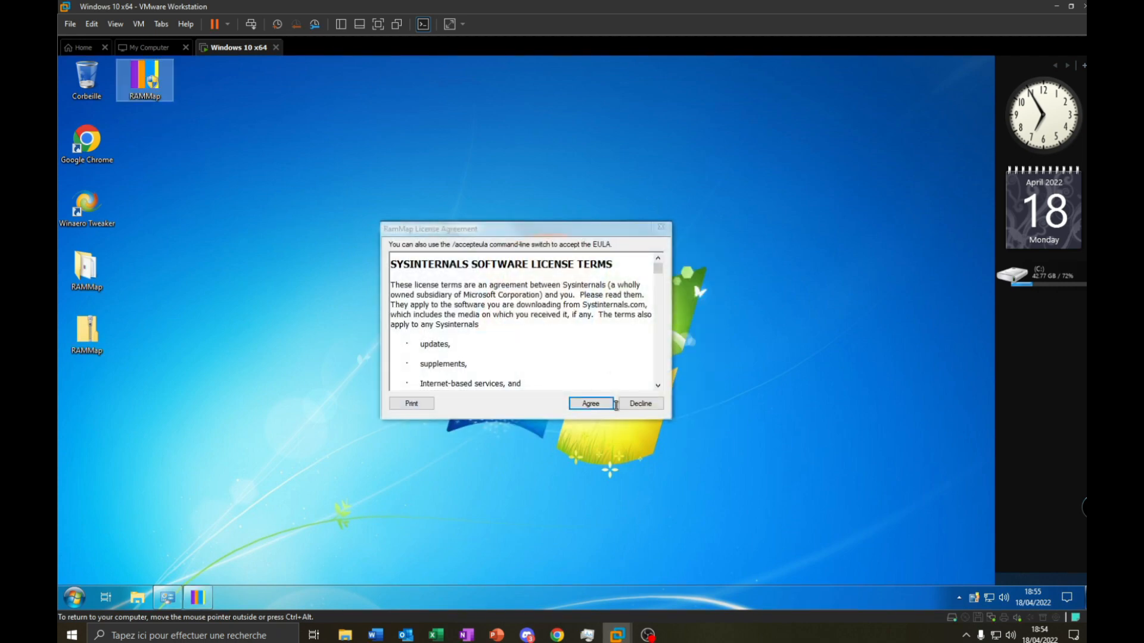
click(595, 407)
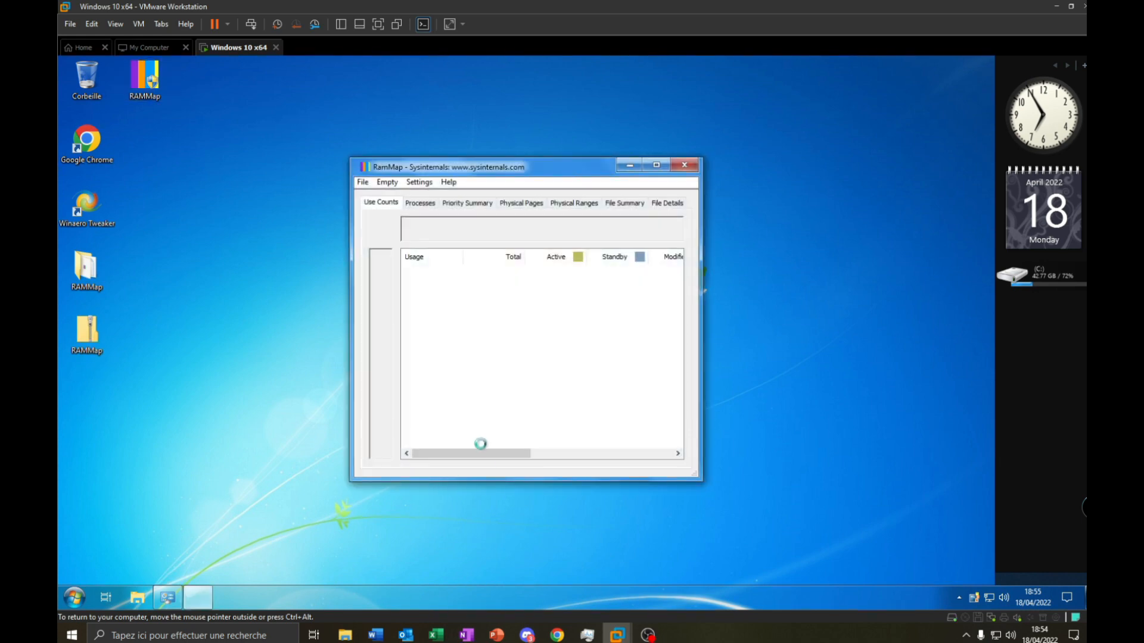
Step: Open Task Manager and display the memory performance graph
right_click(449, 596)
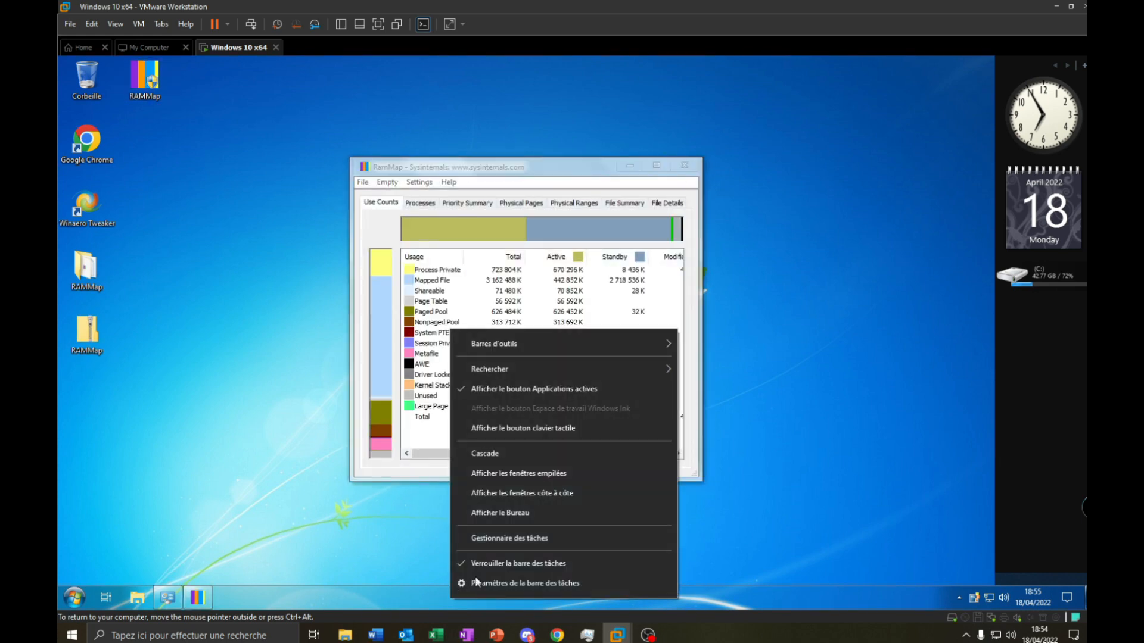
click(482, 539)
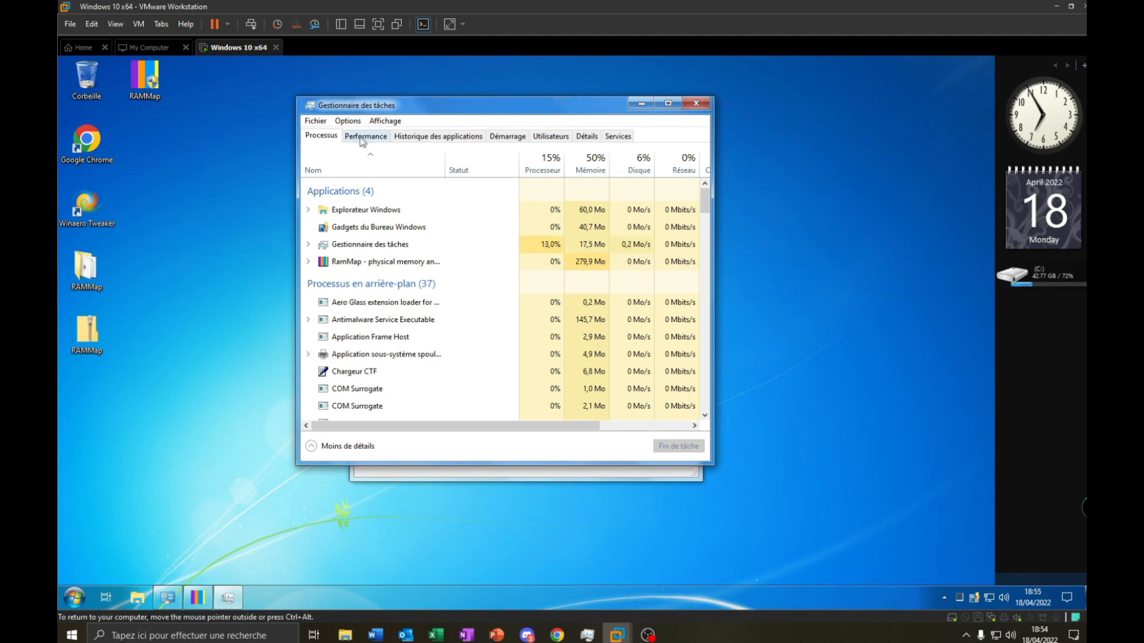
click(361, 136)
click(384, 121)
click(371, 202)
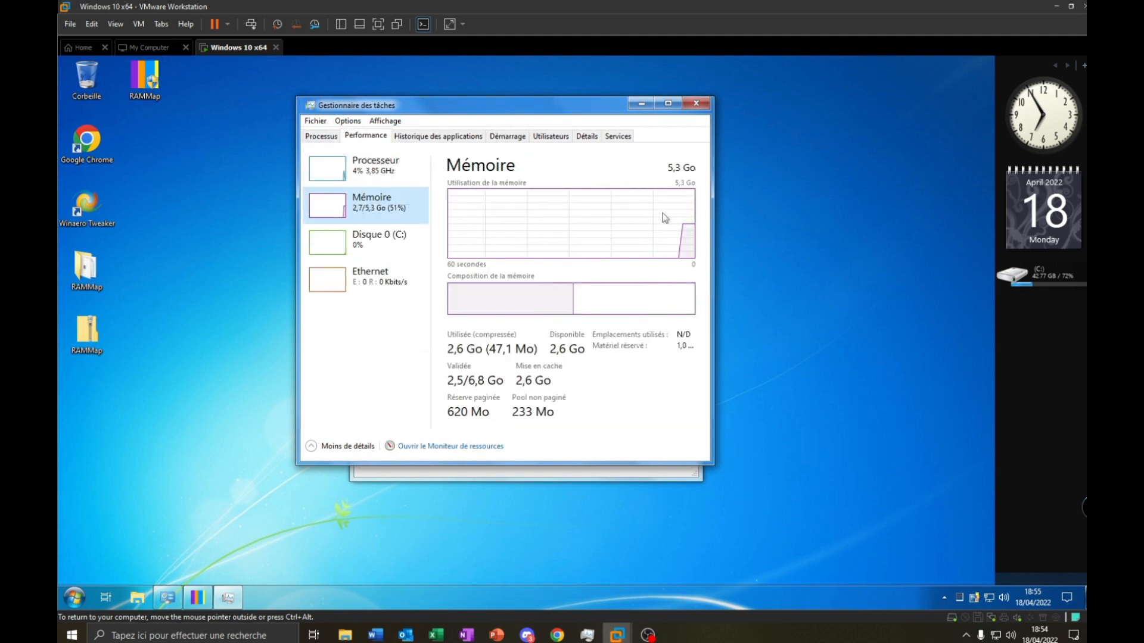
Step: Close the System information window and arrange RAMMap and Task Manager side by side
drag(454, 102, 707, 136)
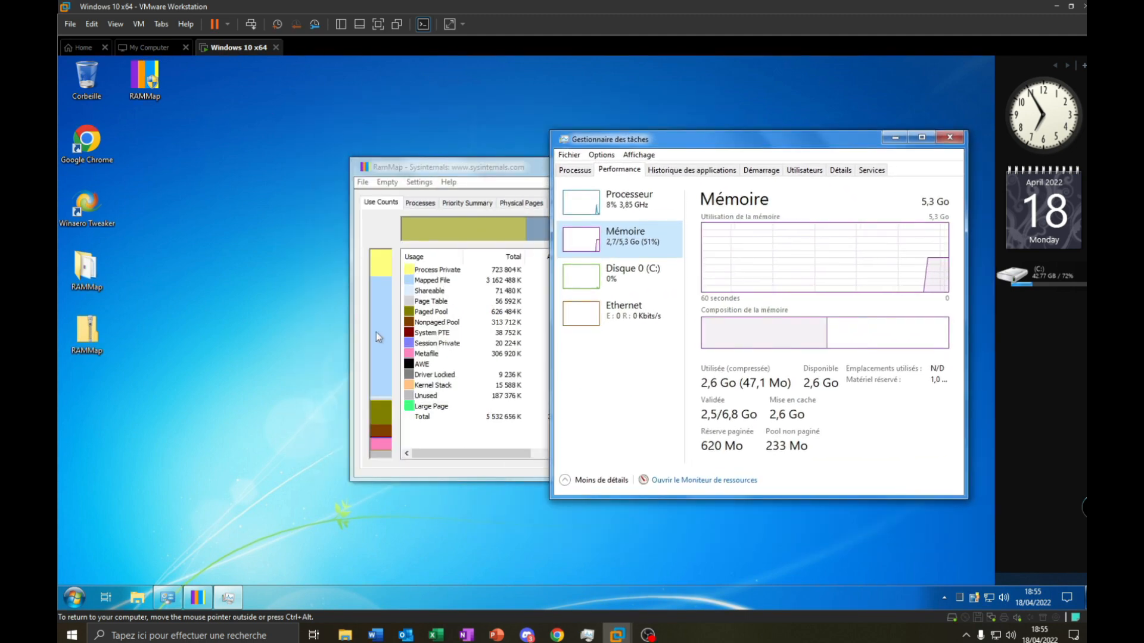
click(378, 321)
click(167, 598)
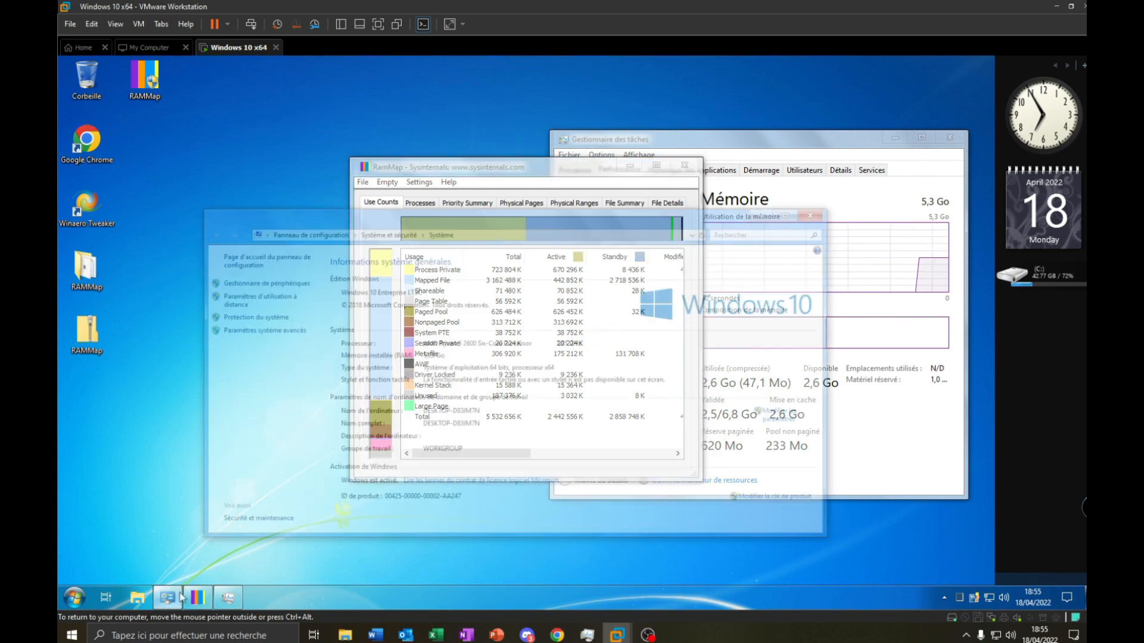
click(895, 156)
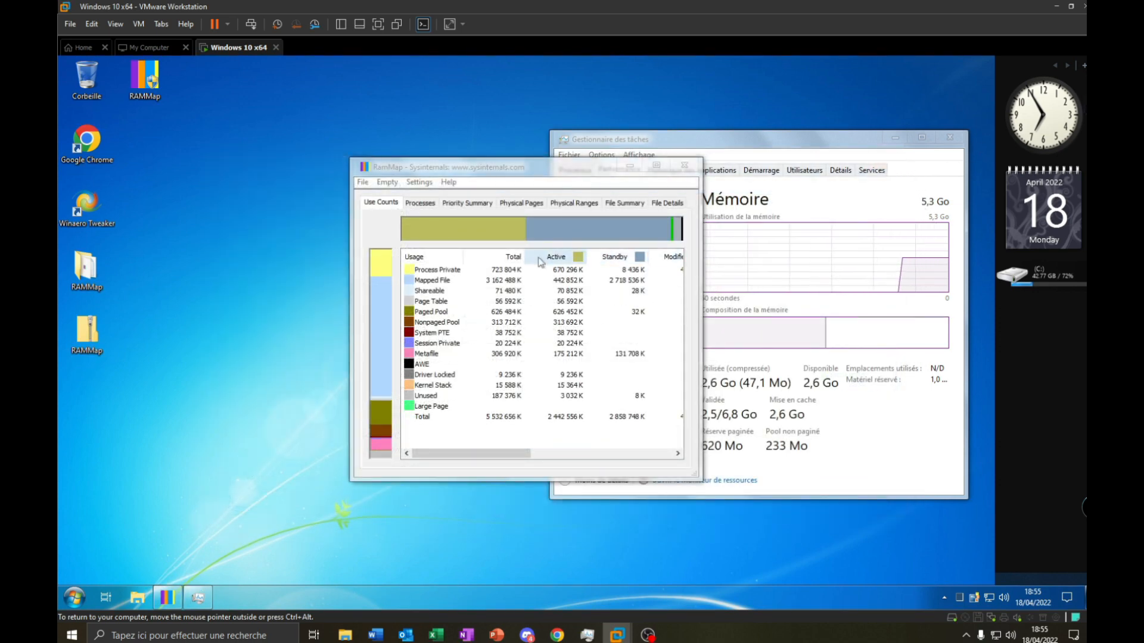
drag(434, 170, 279, 174)
drag(674, 154, 660, 187)
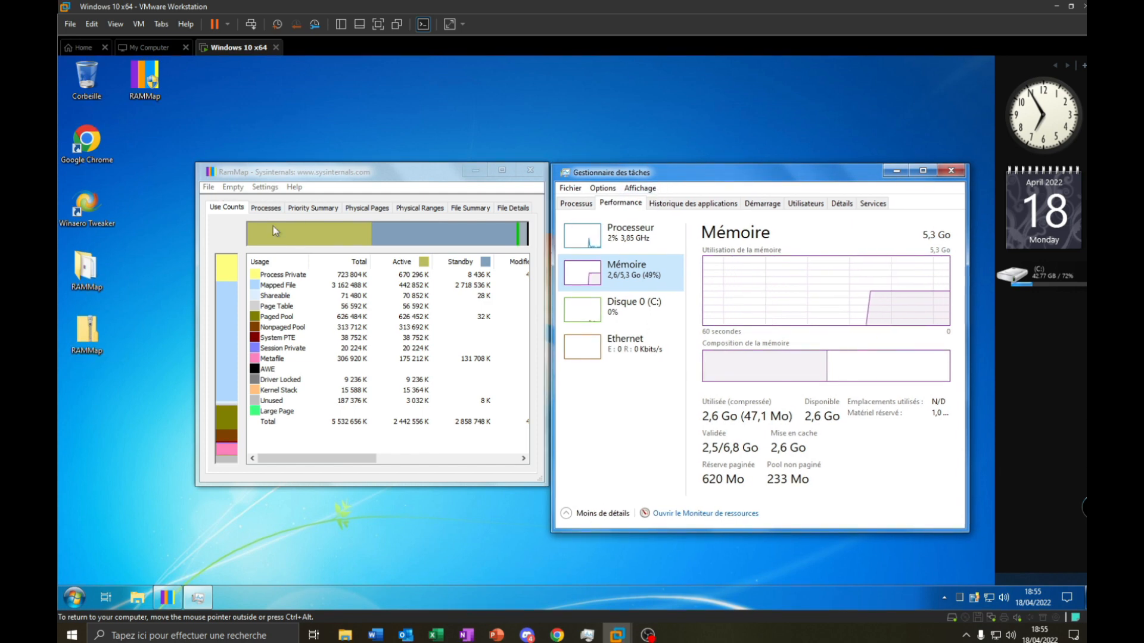
Step: Empty the working sets and the system working set in RAMMap
click(239, 188)
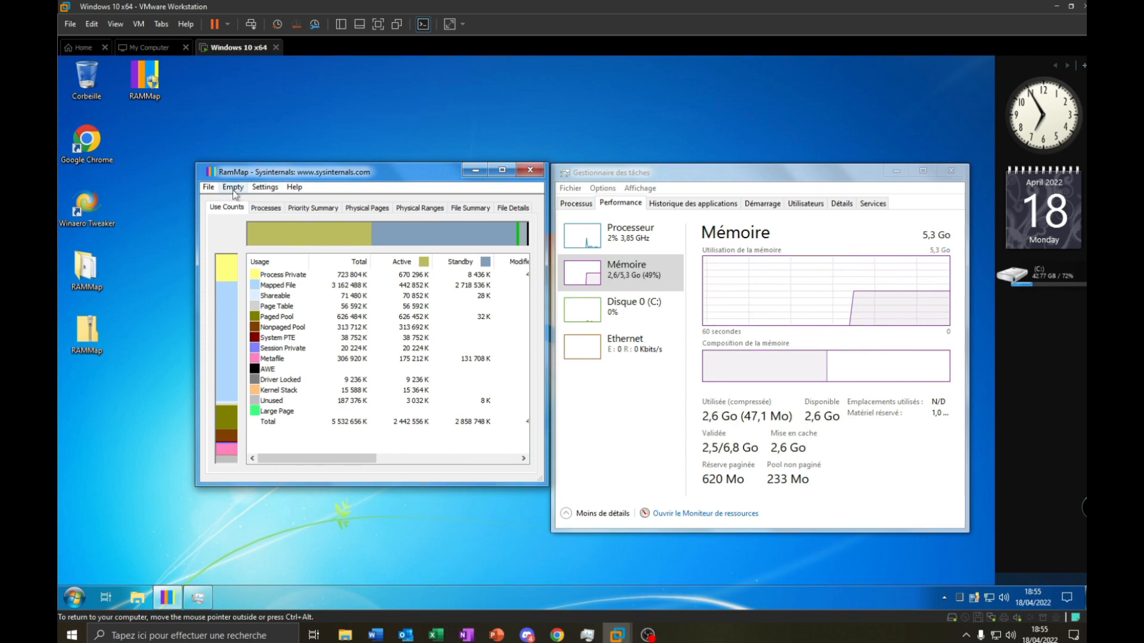
click(232, 188)
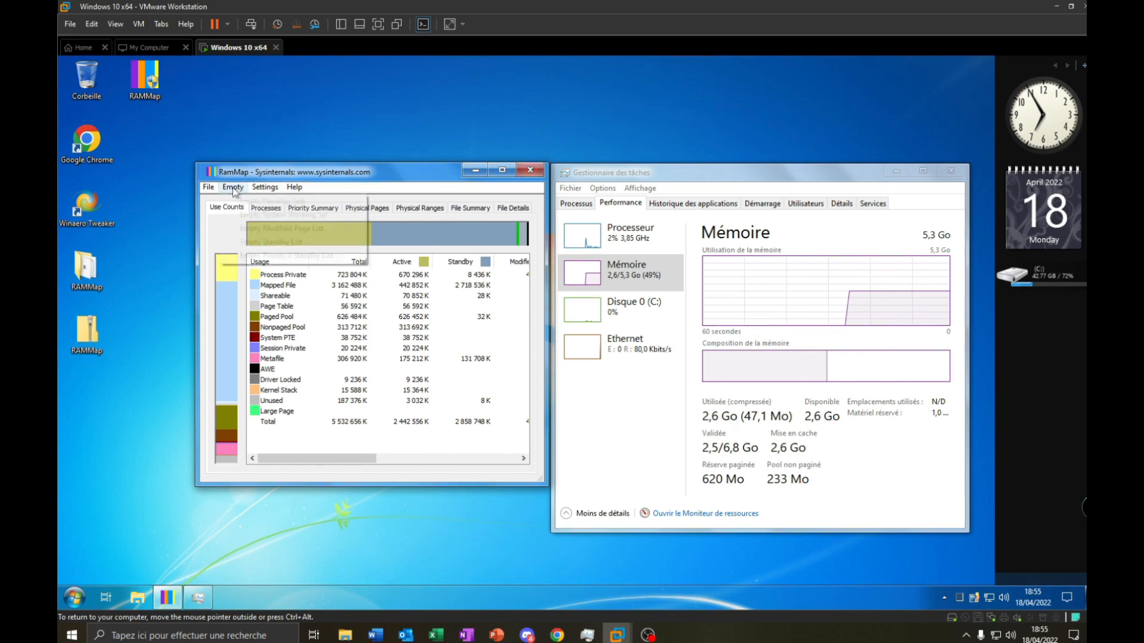
click(250, 201)
click(236, 188)
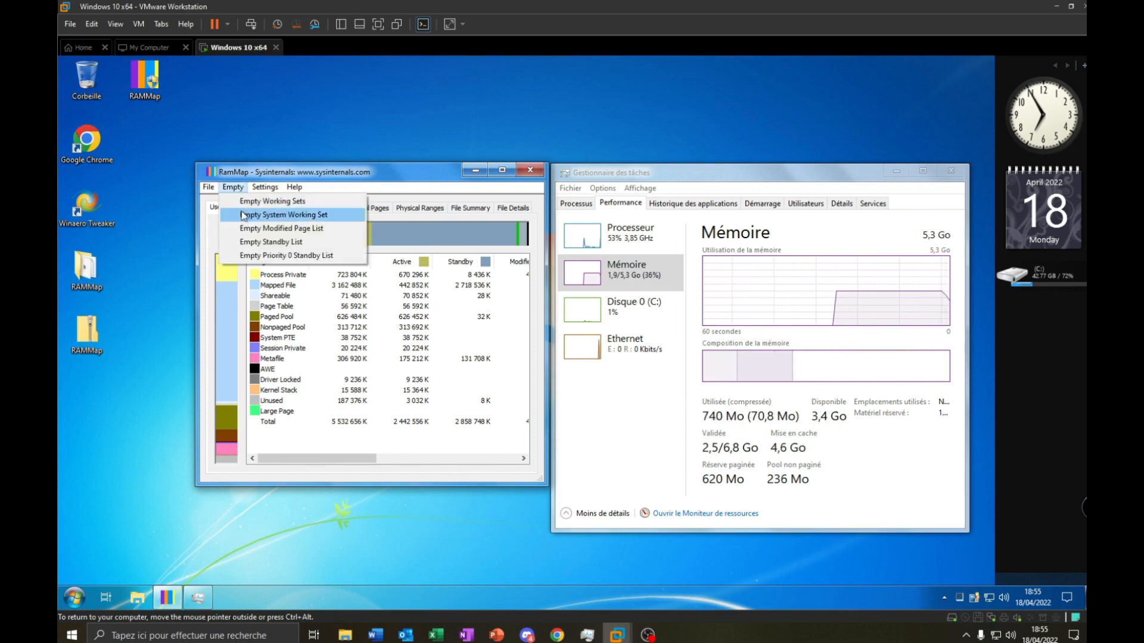
click(248, 215)
Step: Empty the modified page list twice in RAMMap, followed by the standby list
click(233, 187)
click(251, 230)
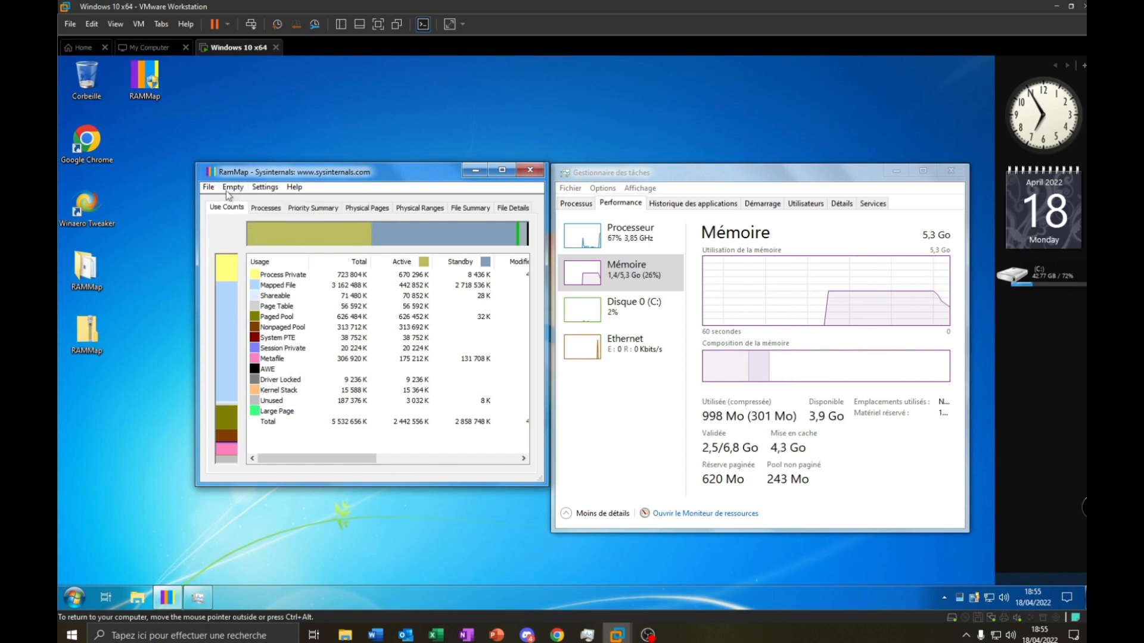
click(232, 187)
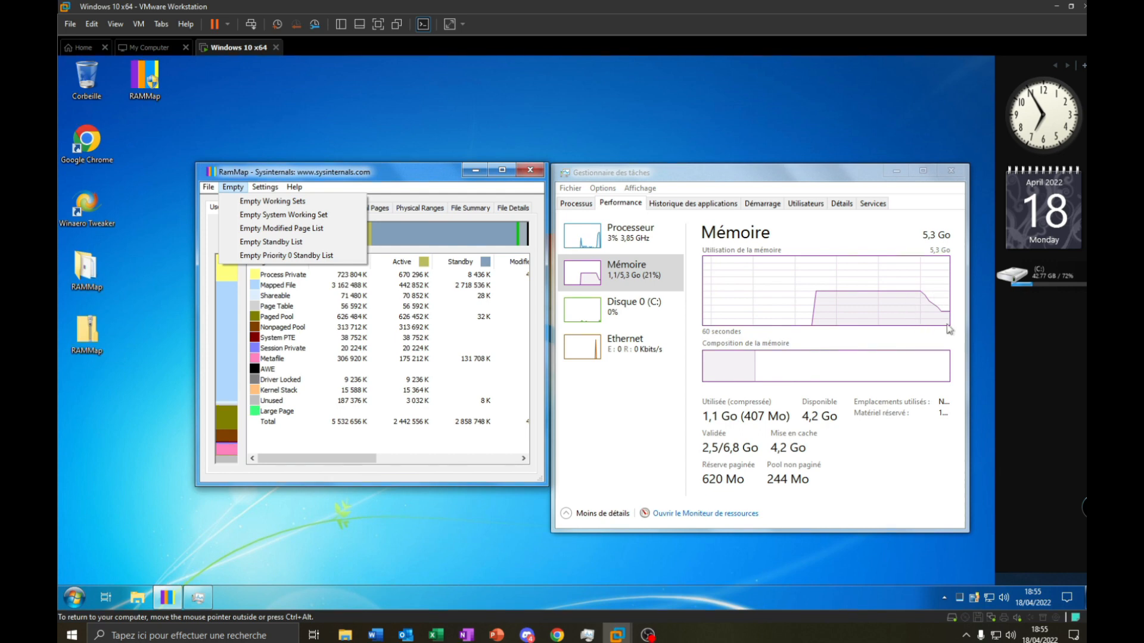
click(264, 230)
click(232, 187)
click(268, 242)
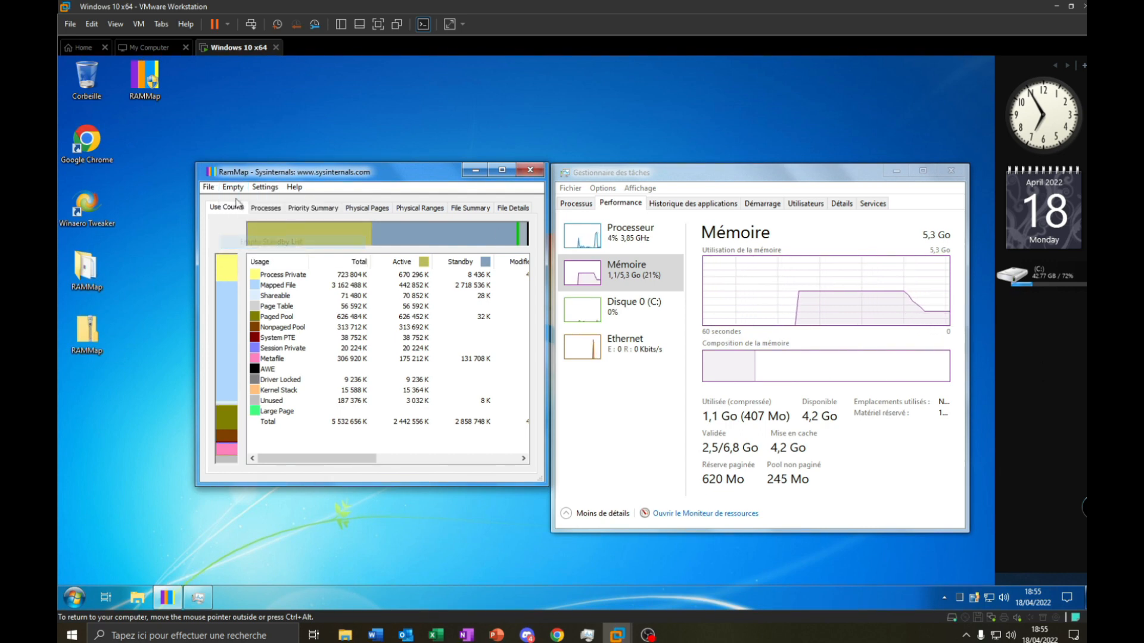
Step: Empty the priority 0 standby list, the standby list and the modified page list in RAMMap
click(231, 188)
click(263, 254)
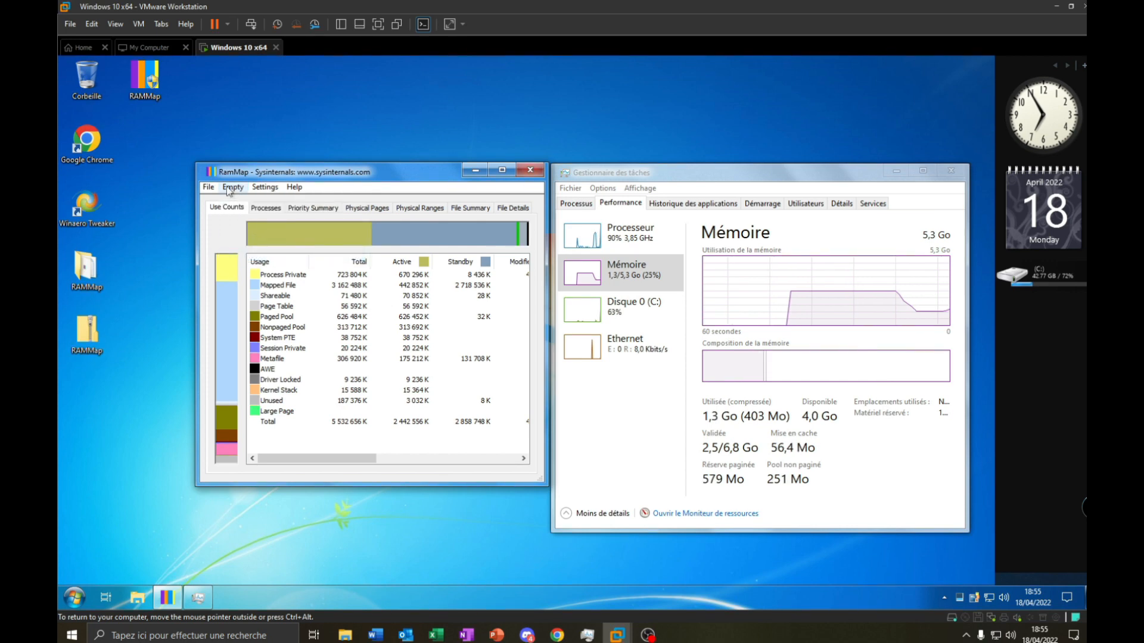
click(231, 187)
click(269, 242)
click(246, 220)
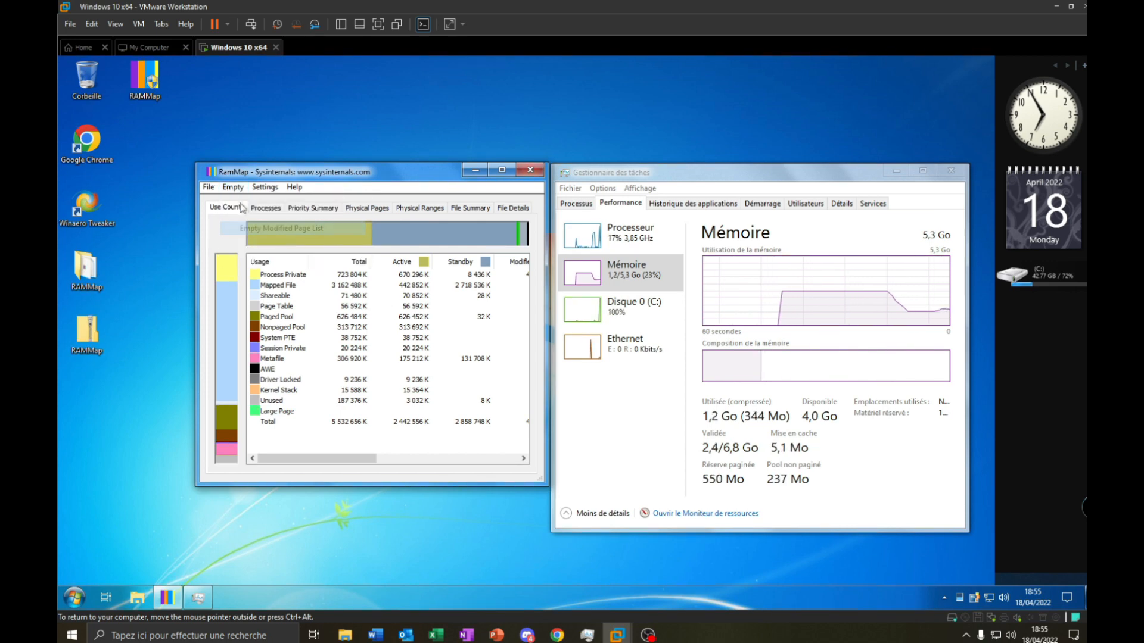
Step: Empty the system working set and the process working sets in RAMMap again
click(233, 187)
click(254, 226)
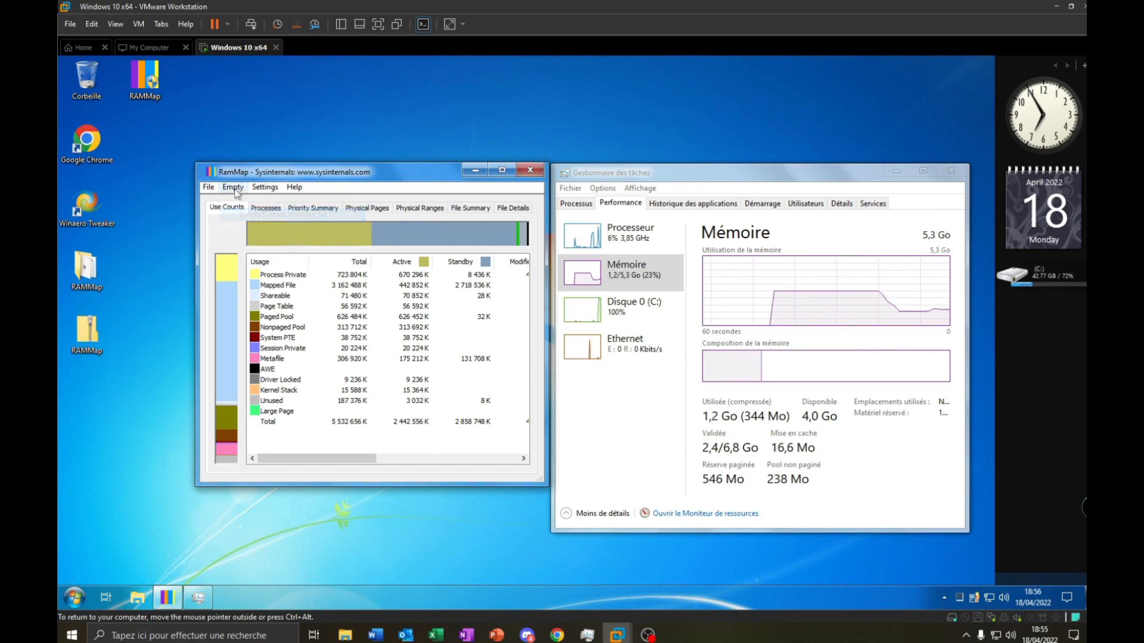
click(233, 186)
click(248, 243)
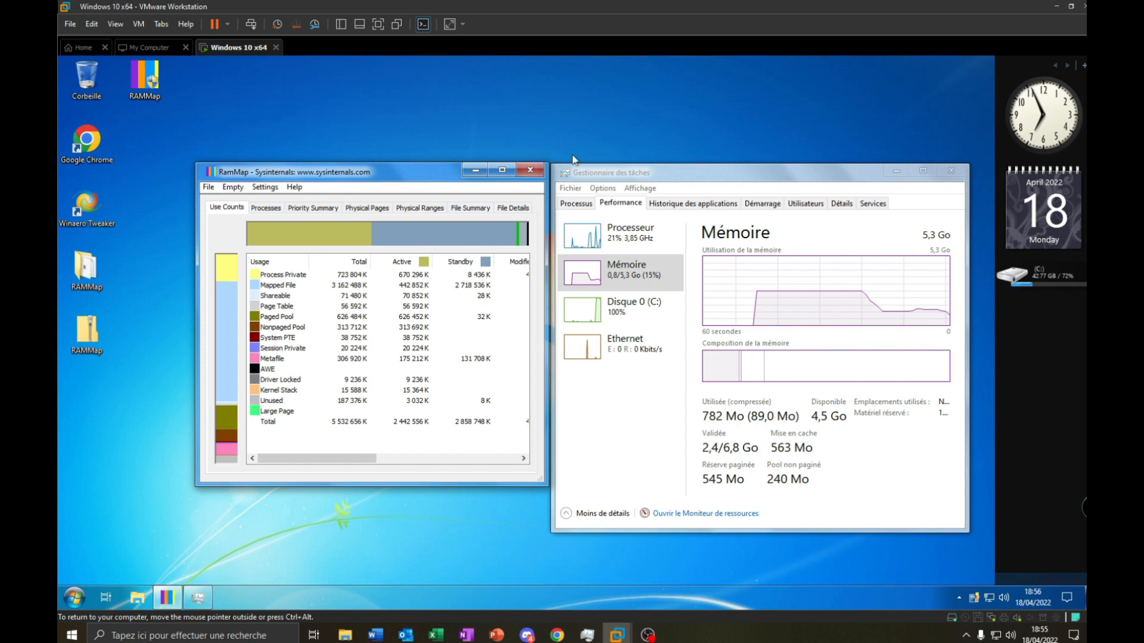
Step: Display the list of running processes in Task Manager and reposition its window on the desktop
click(589, 204)
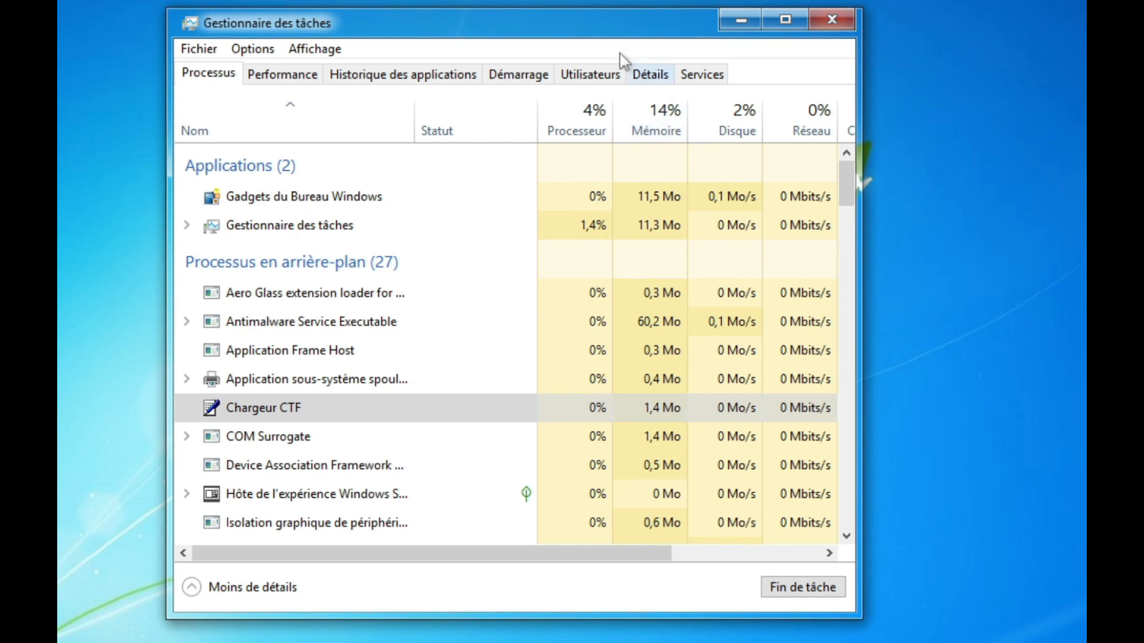
drag(553, 34, 579, 21)
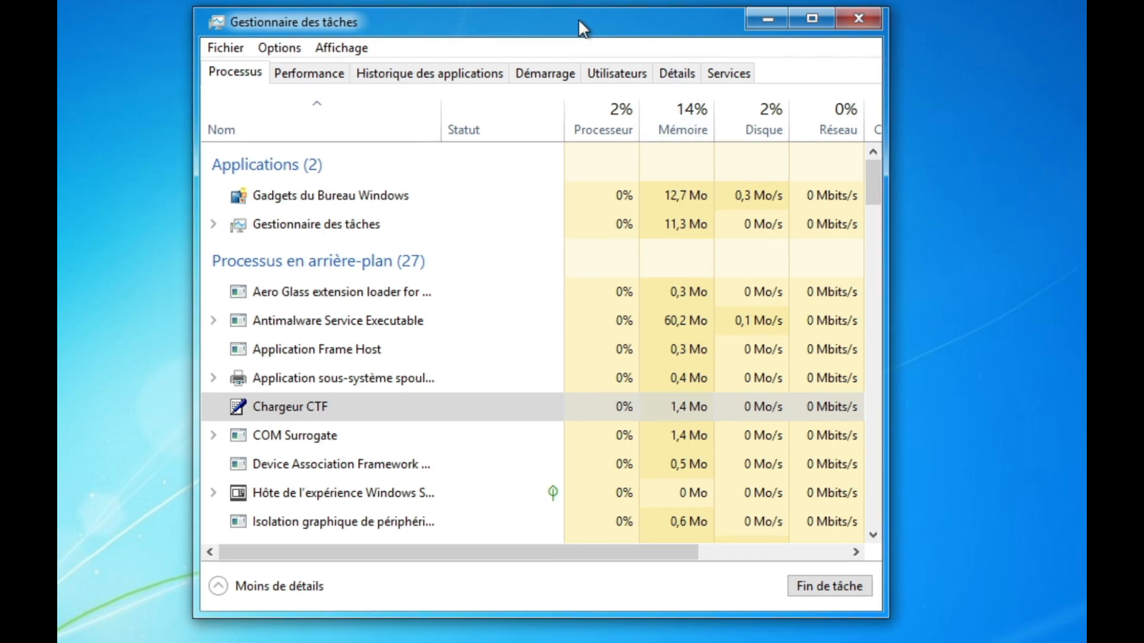